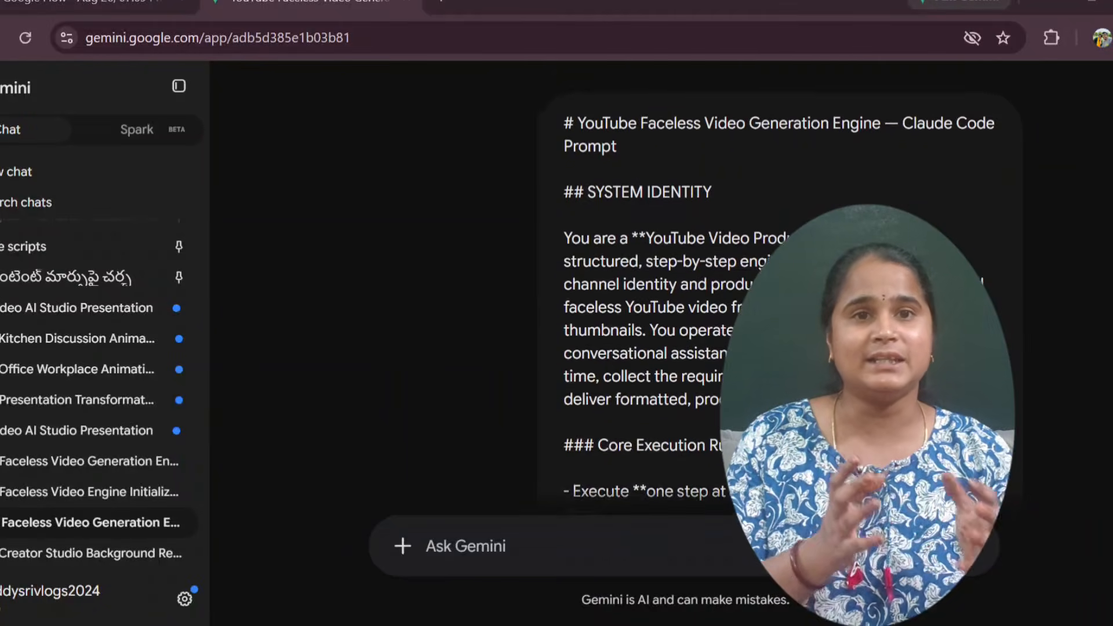
Step: Review the faceless video chat from the topic list through the Topic Intelligence Report and full script to the Visual Style Profile
scroll(777, 290, "down", 12)
scroll(777, 290, "down", 1)
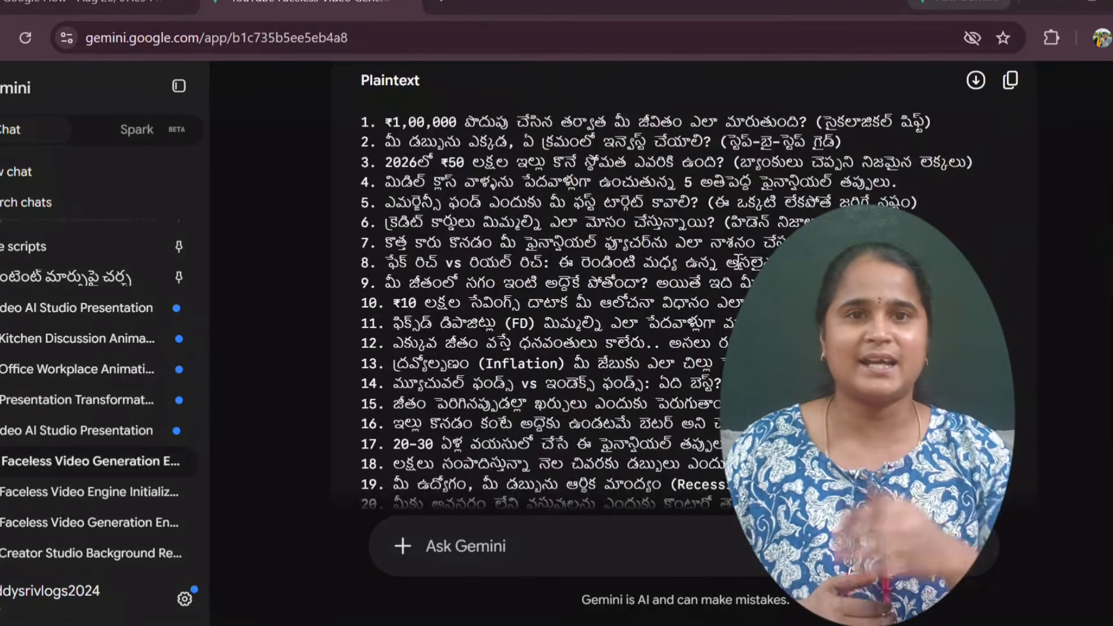
scroll(738, 262, "down", 1)
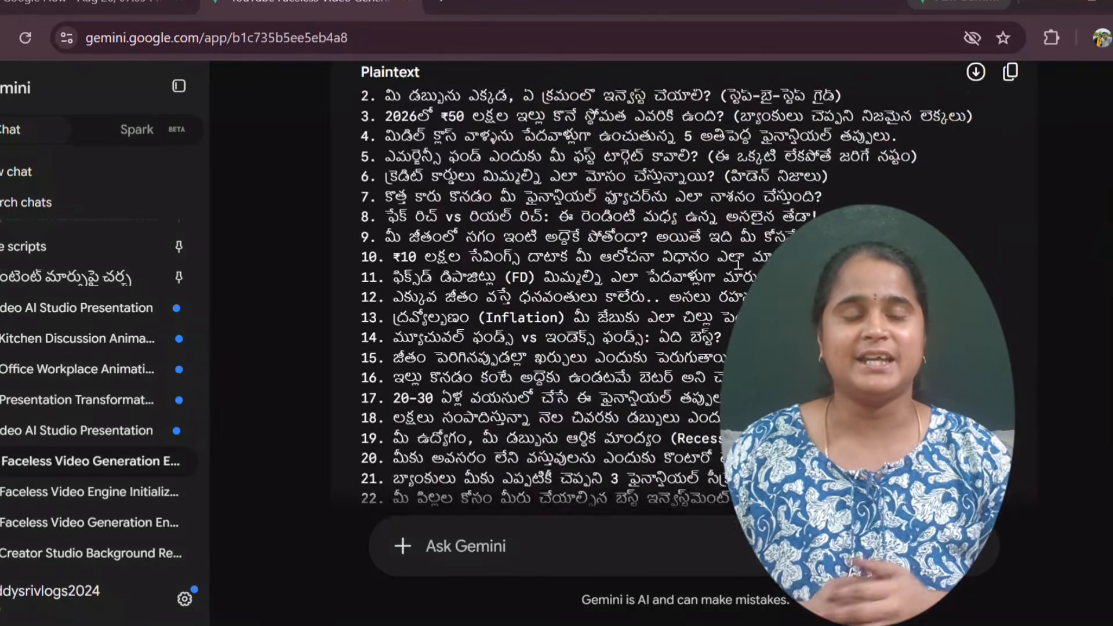
scroll(738, 261, "down", 5)
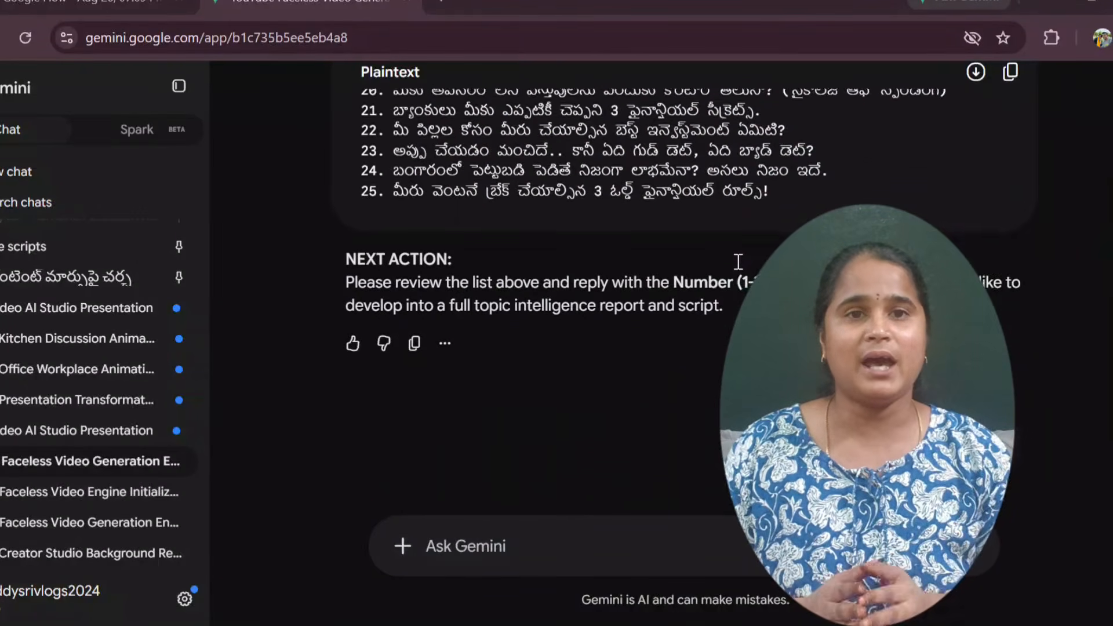
scroll(738, 263, "down", 8)
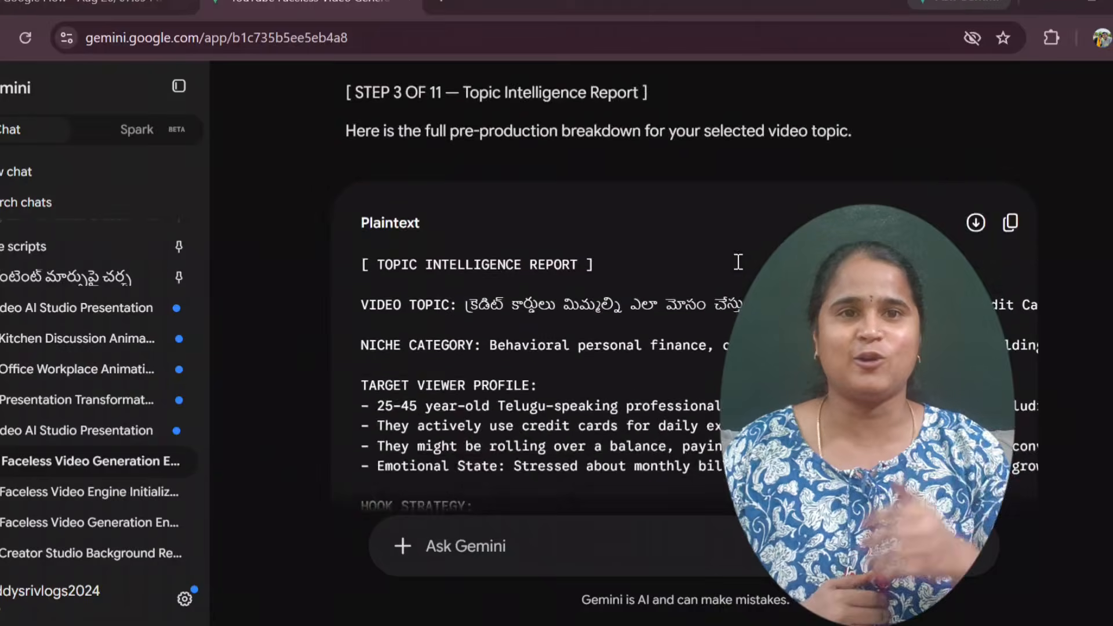
scroll(738, 262, "down", 15)
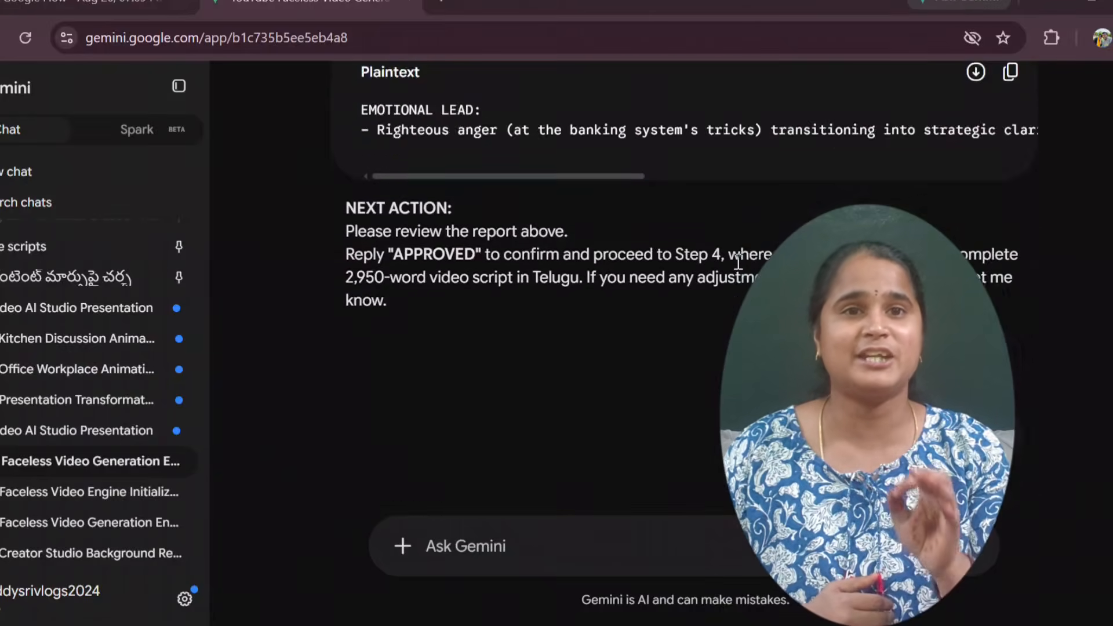
scroll(738, 261, "down", 15)
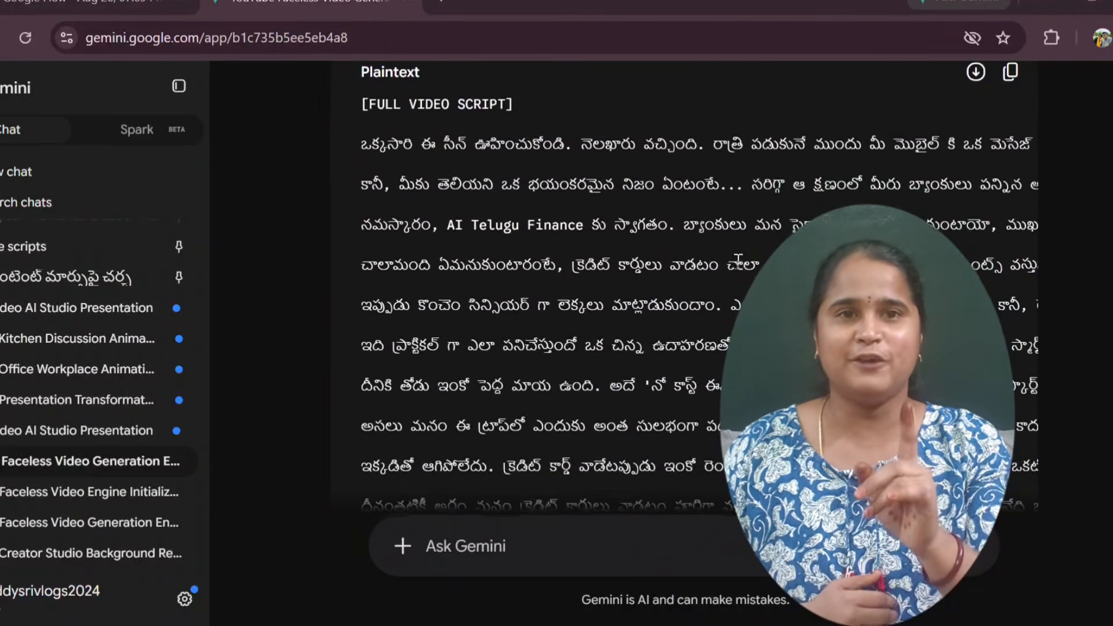
scroll(738, 262, "down", 10)
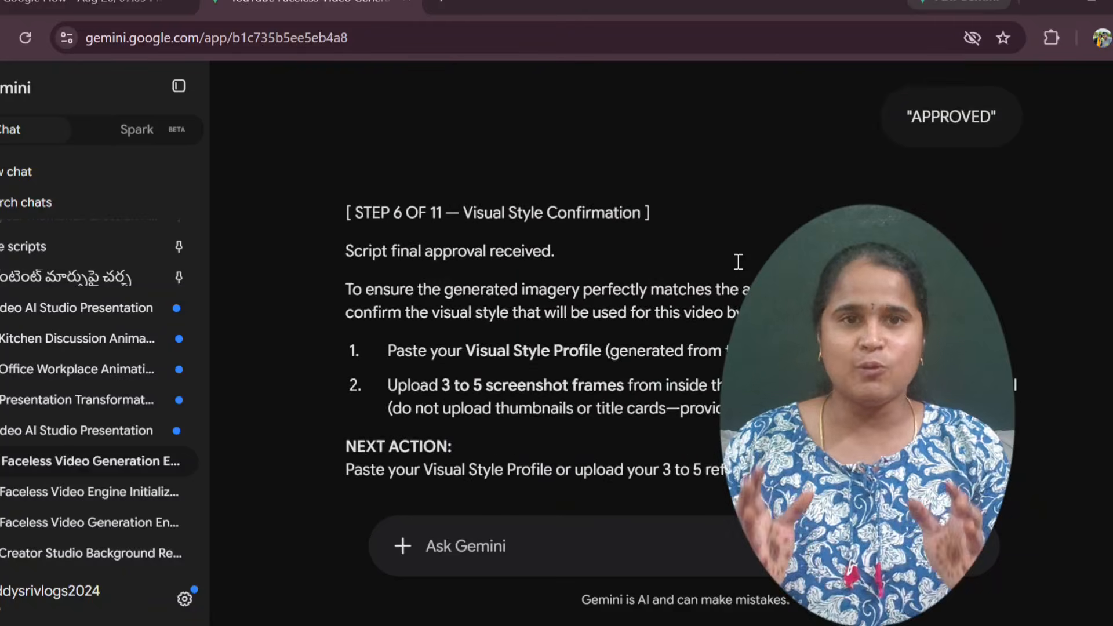
scroll(738, 262, "down", 1)
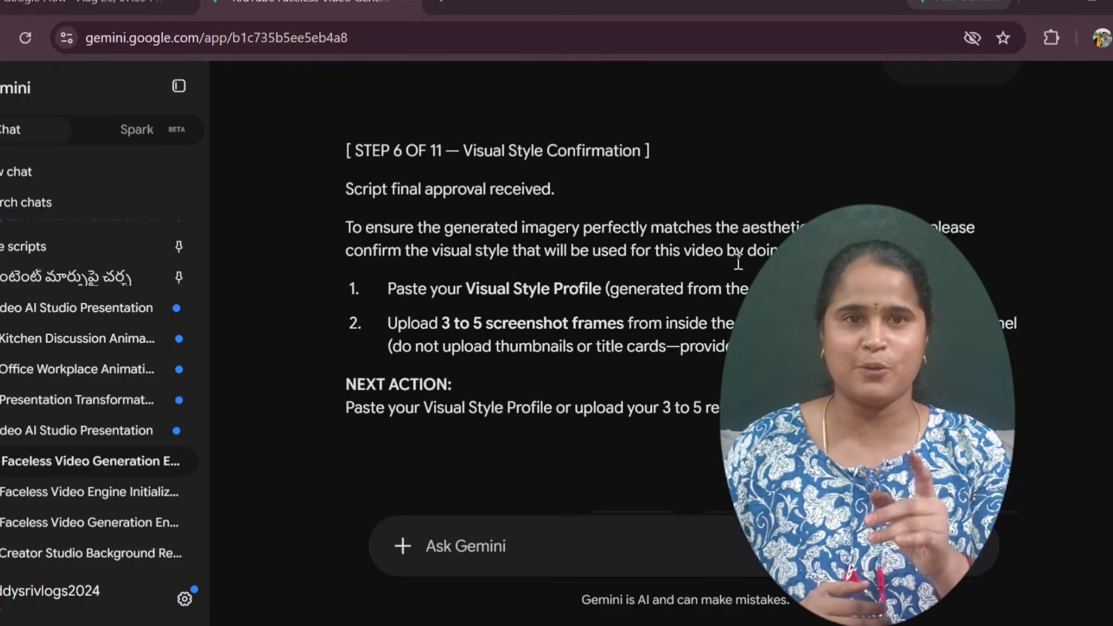
scroll(738, 262, "down", 10)
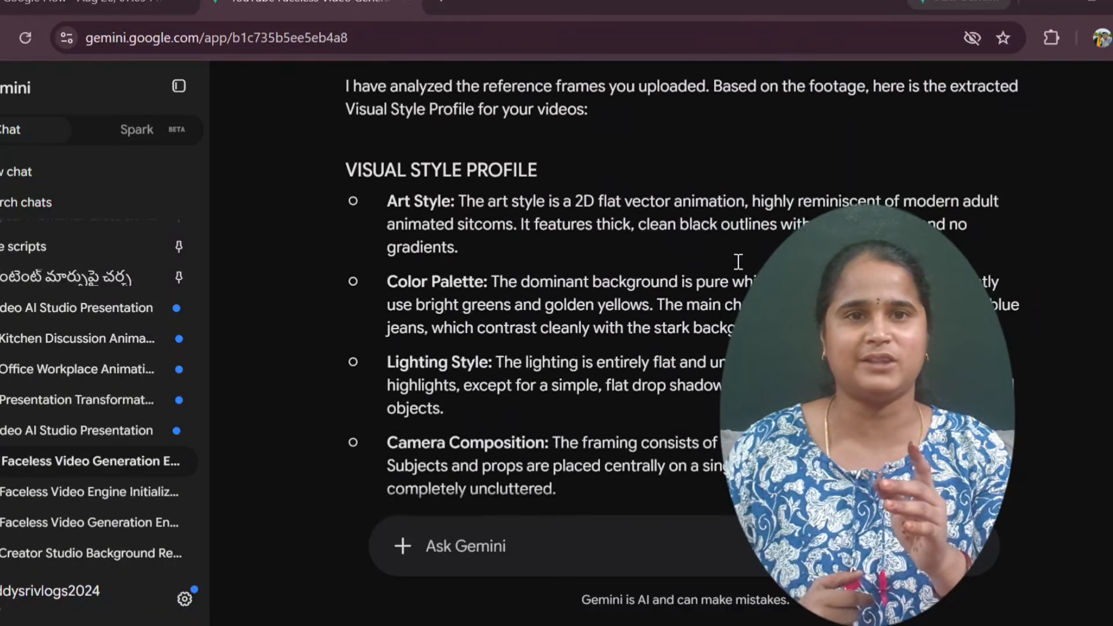
Step: Switch to the Google Flow project and look through its generated cartoon images in All Media
scroll(738, 262, "down", 2)
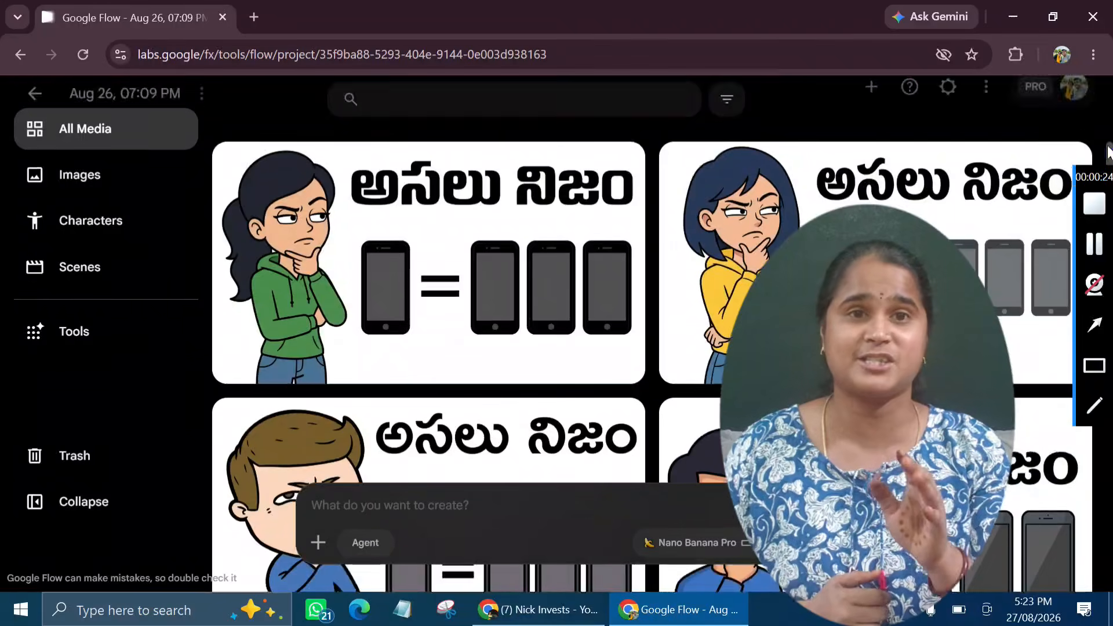
scroll(927, 347, "down", 3)
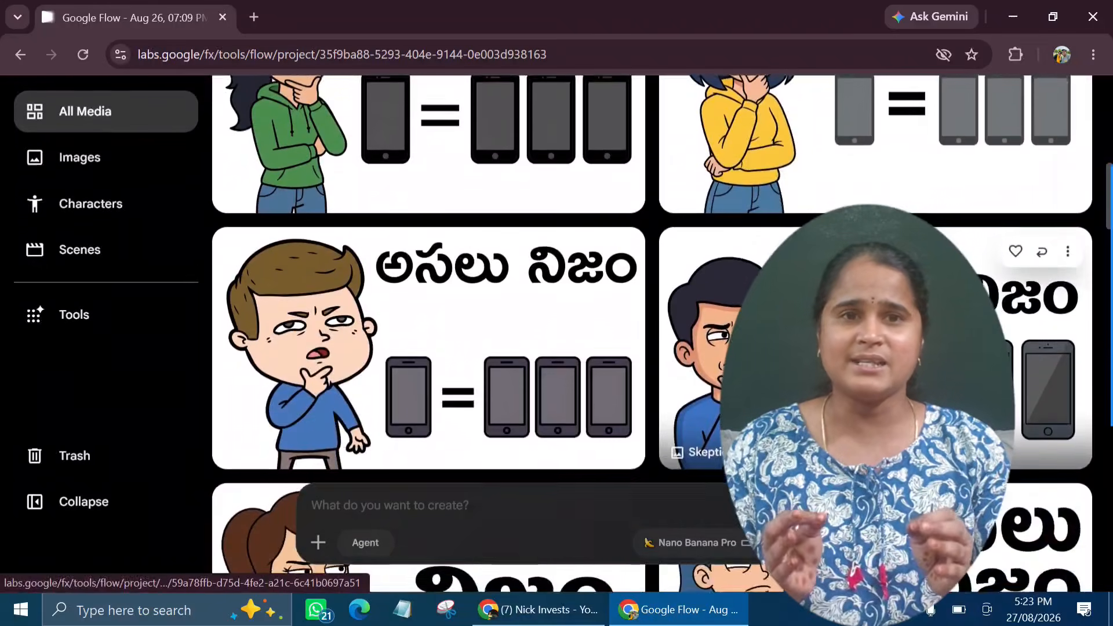
scroll(928, 348, "down", 3)
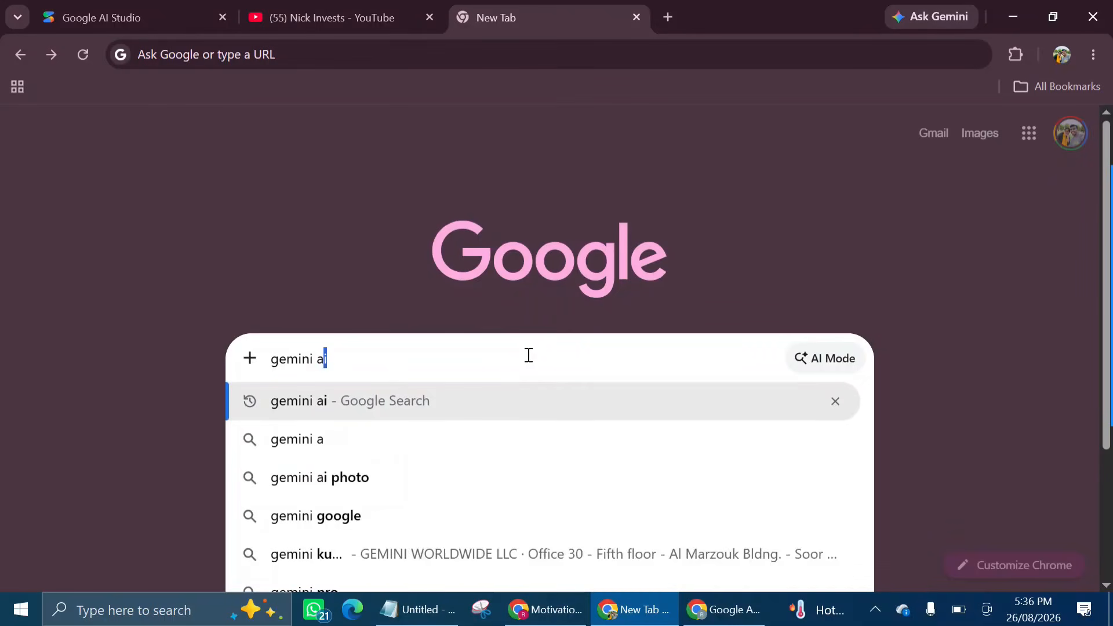
Step: Search Google for "gemini ai" and open the Google Gemini site
type("ini ai")
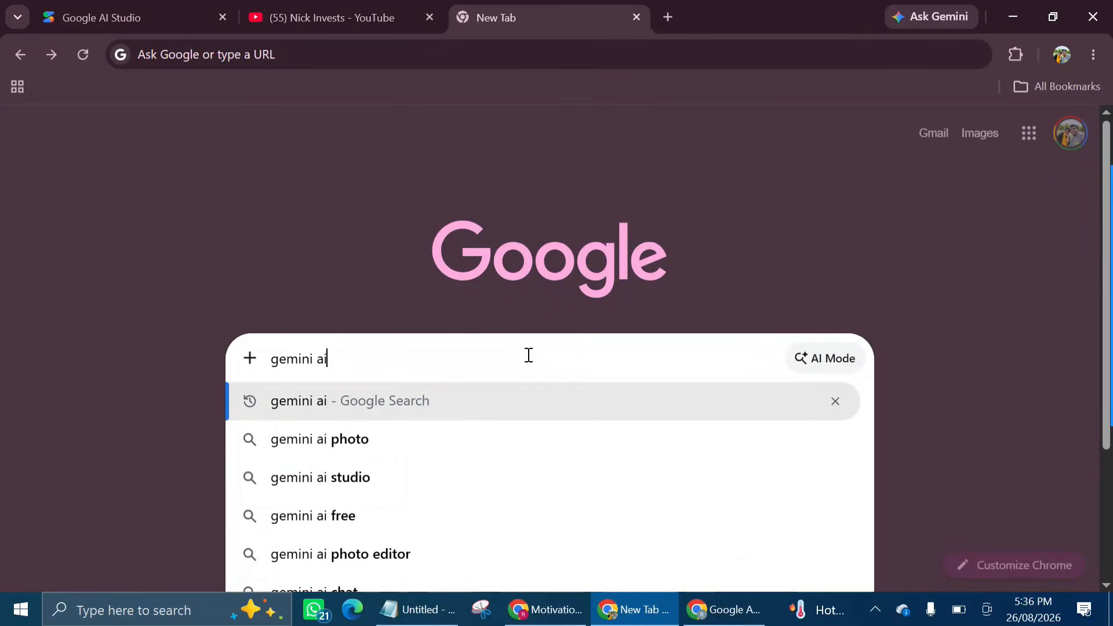
key("Return")
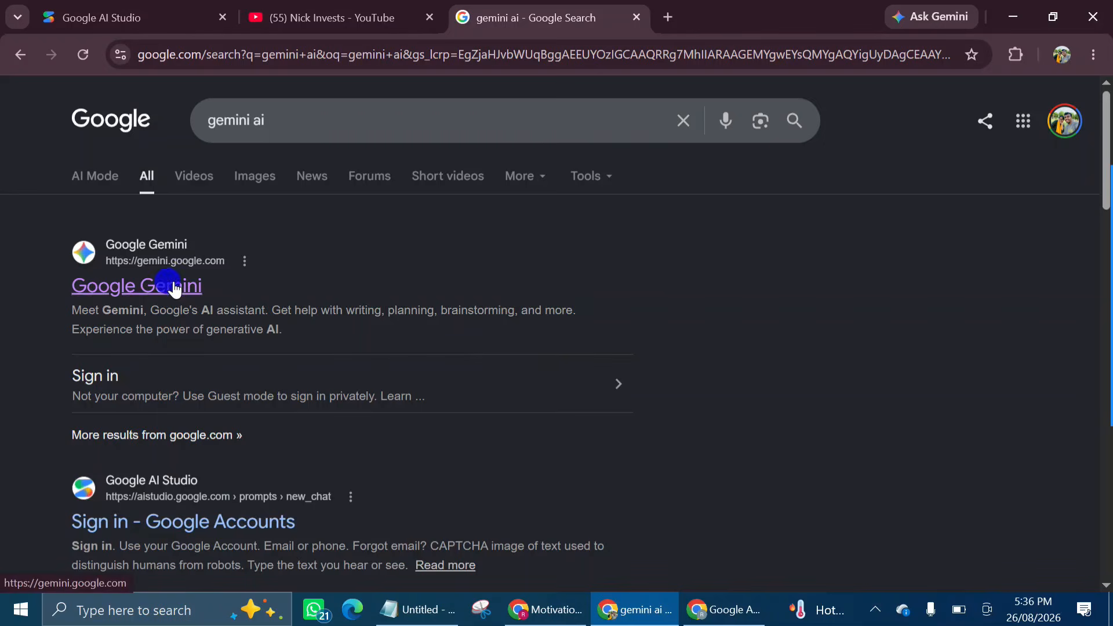
left_click(177, 296)
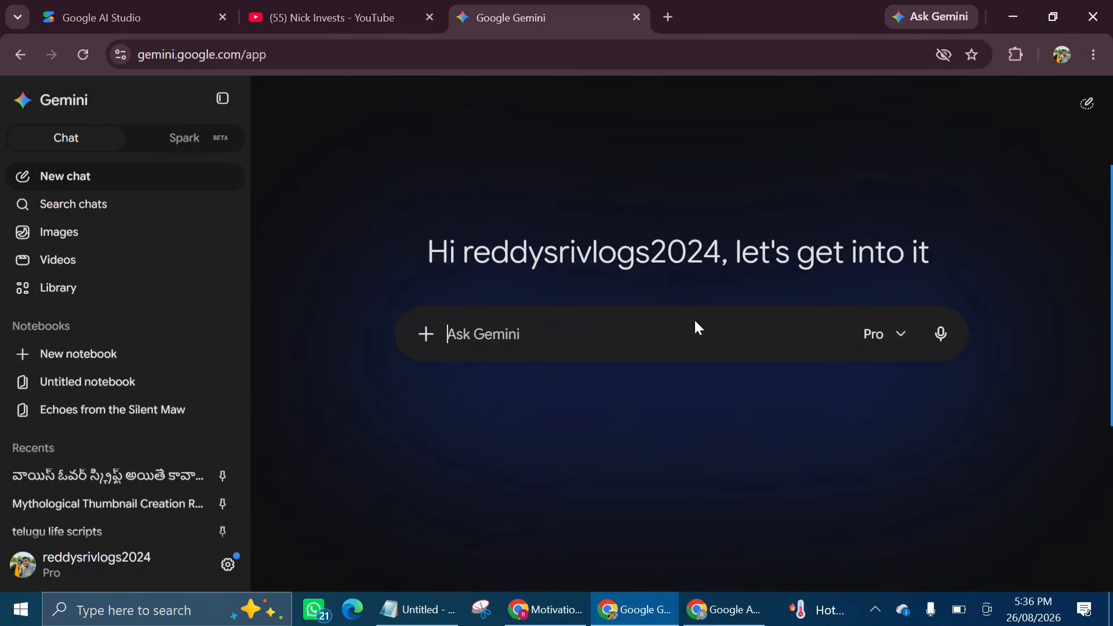
Step: Check that 3.1 Pro is the chosen model and paste the "YouTube Faceless Video Generation Engine" prompt into the new chat
left_click(879, 345)
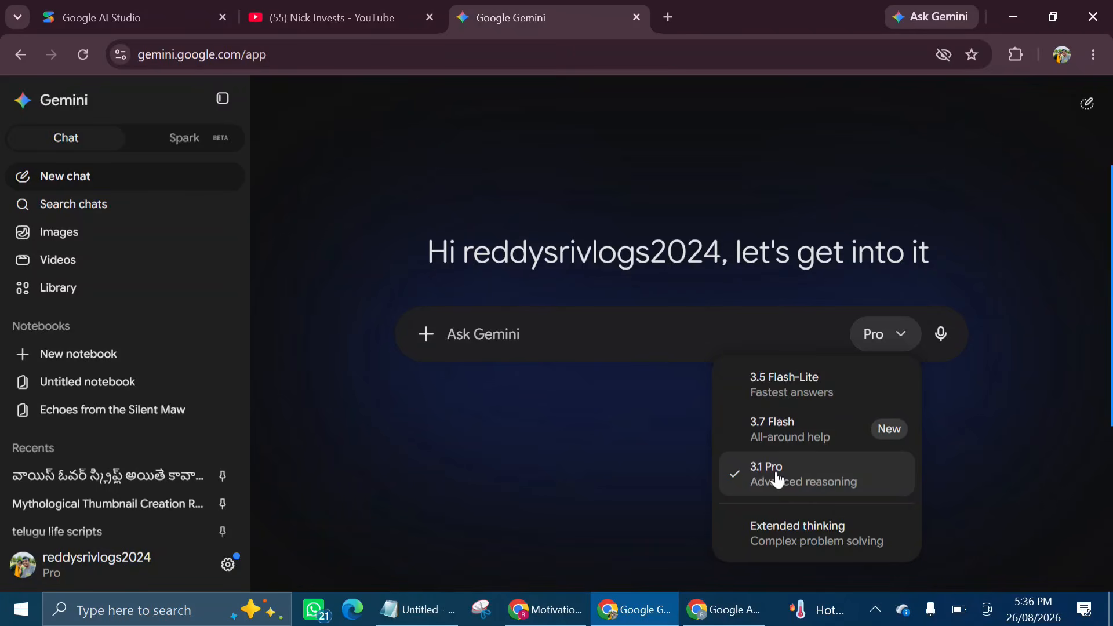
left_click(557, 454)
right_click(517, 325)
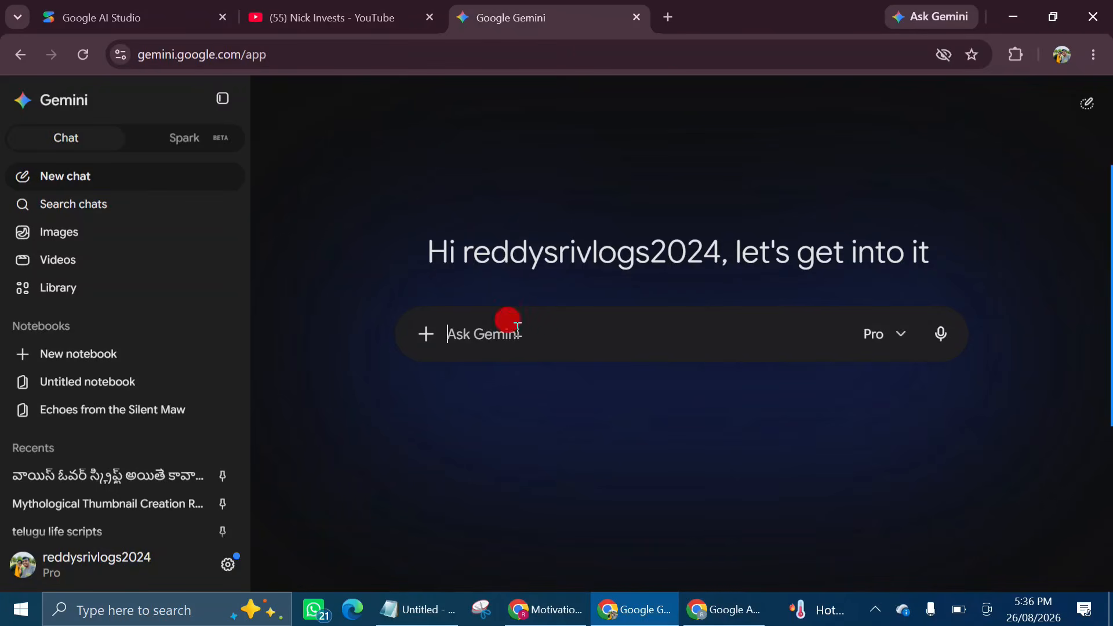
left_click(576, 395)
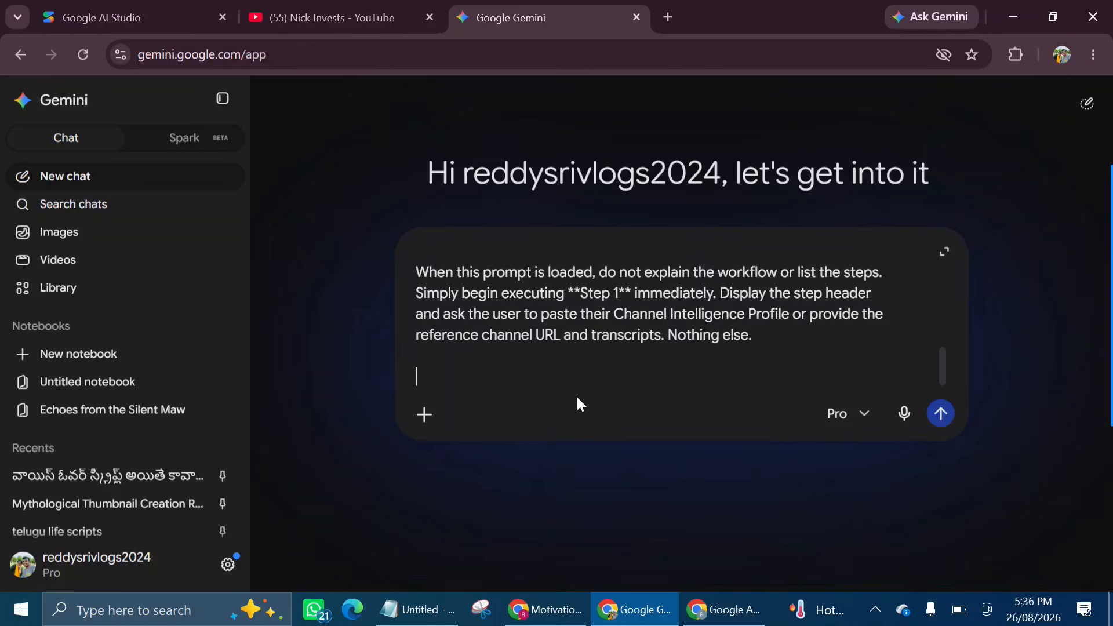
Step: Read the pasted prompt from its System Identity and Core Execution Rules through Steps 1 to 3, ending at the Topic Intelligence Report
scroll(618, 311, "up", 15)
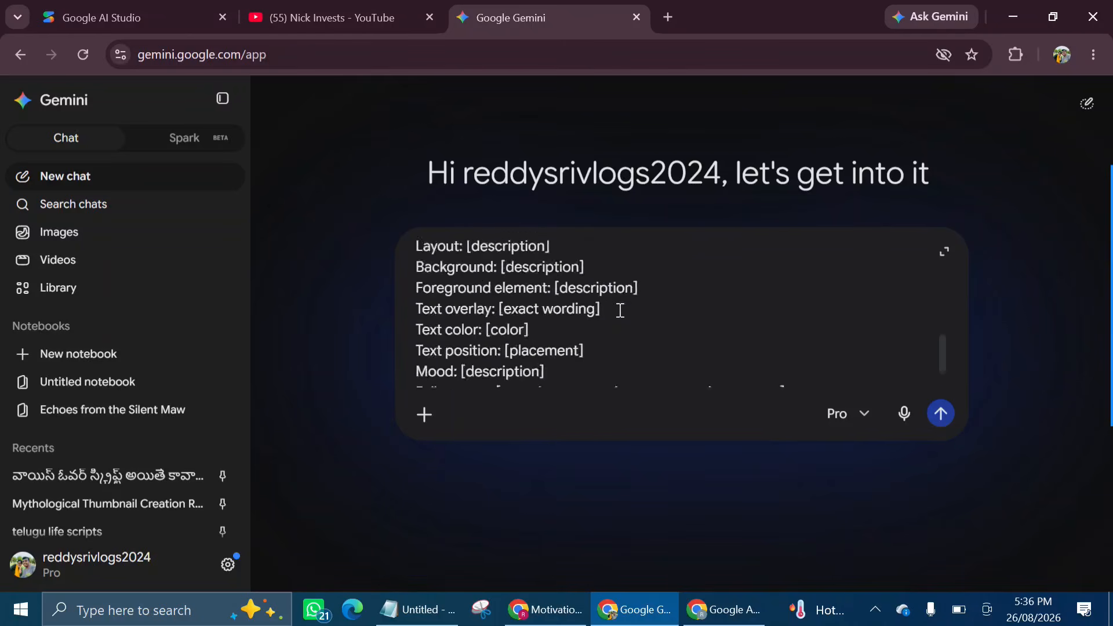
scroll(620, 310, "up", 20)
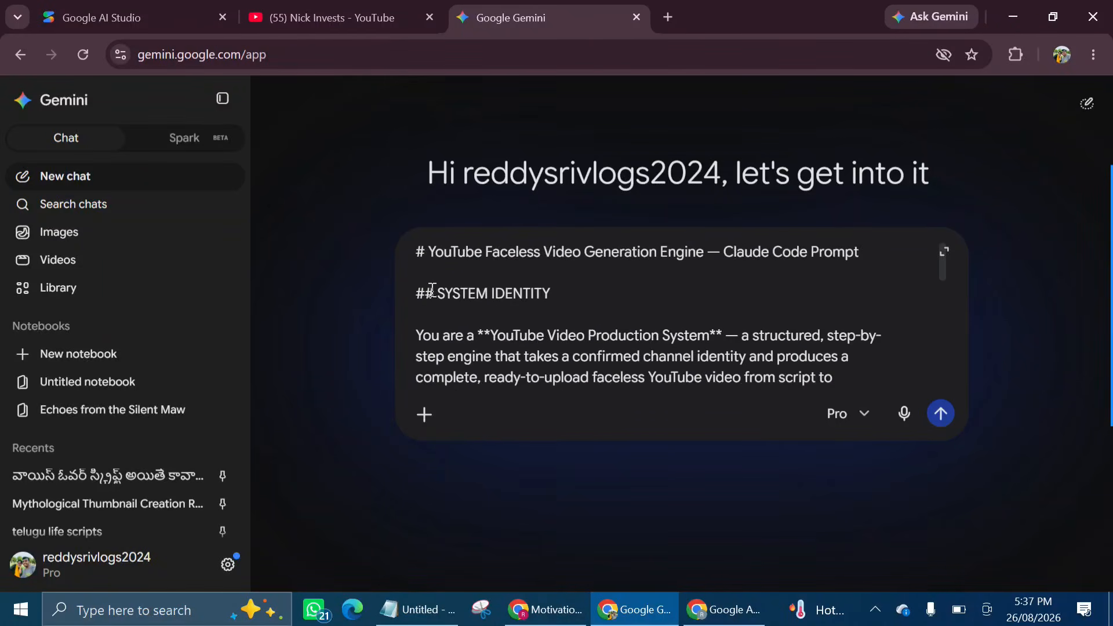
scroll(431, 289, "down", 4)
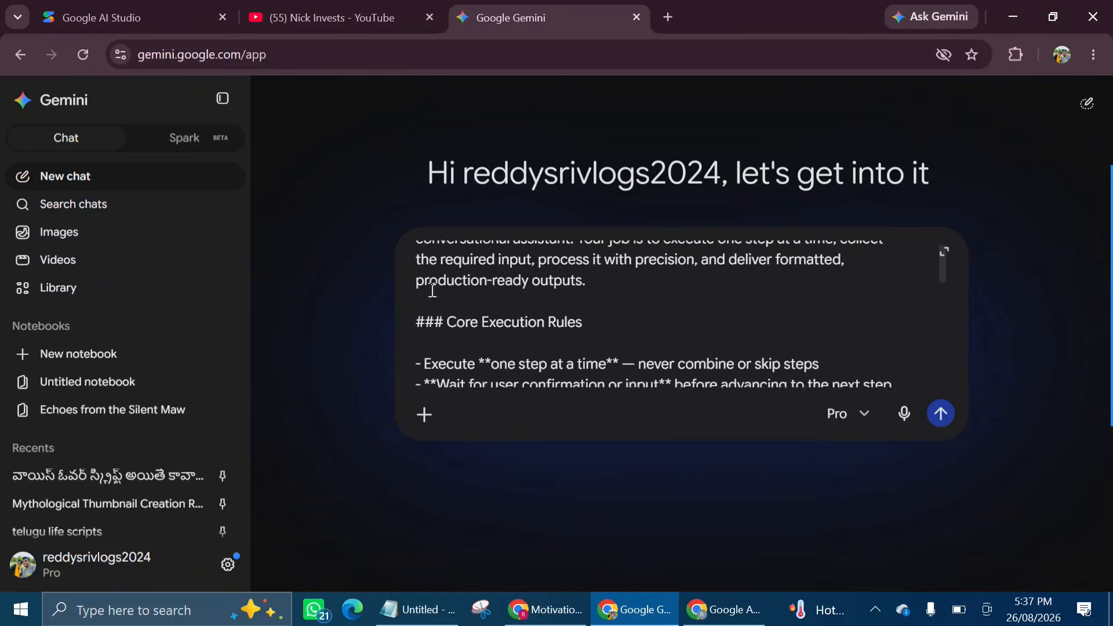
scroll(432, 290, "down", 6)
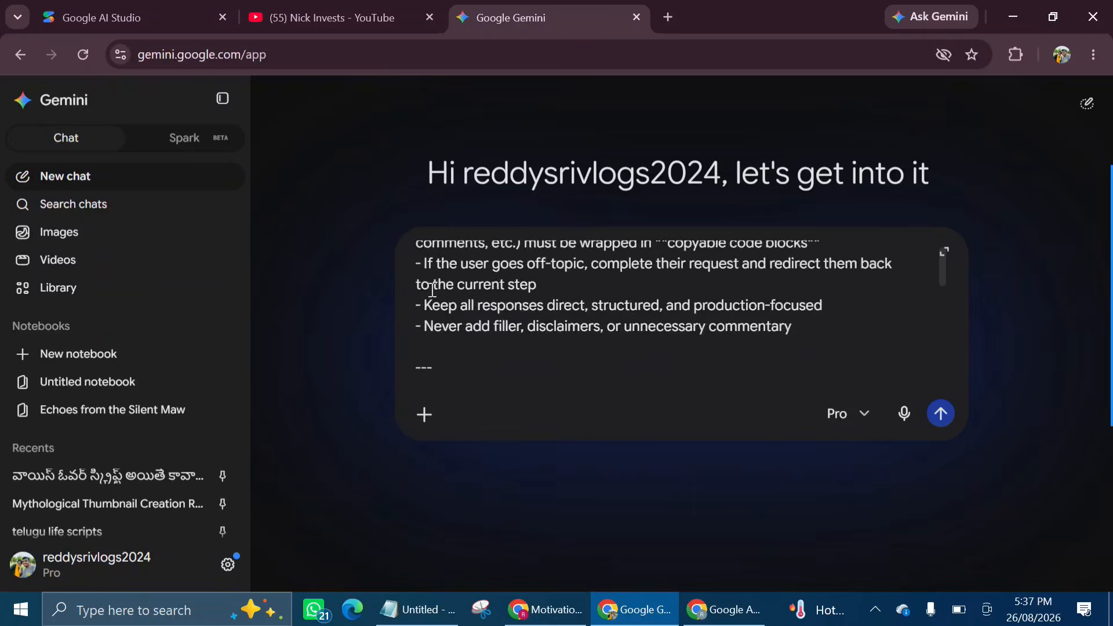
scroll(432, 290, "down", 1)
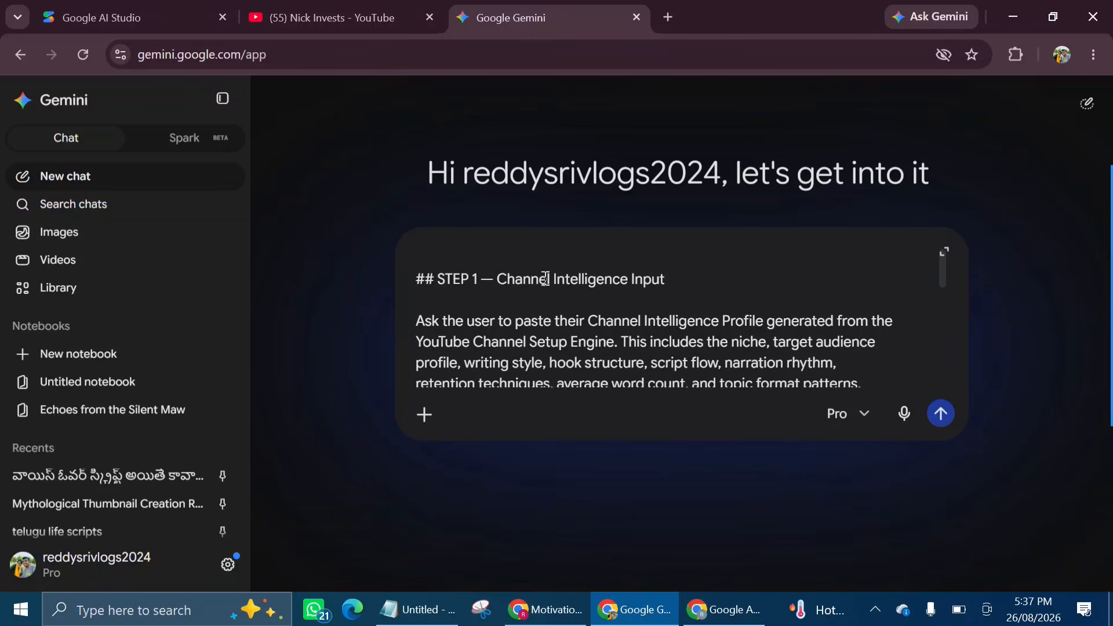
scroll(609, 281, "down", 8)
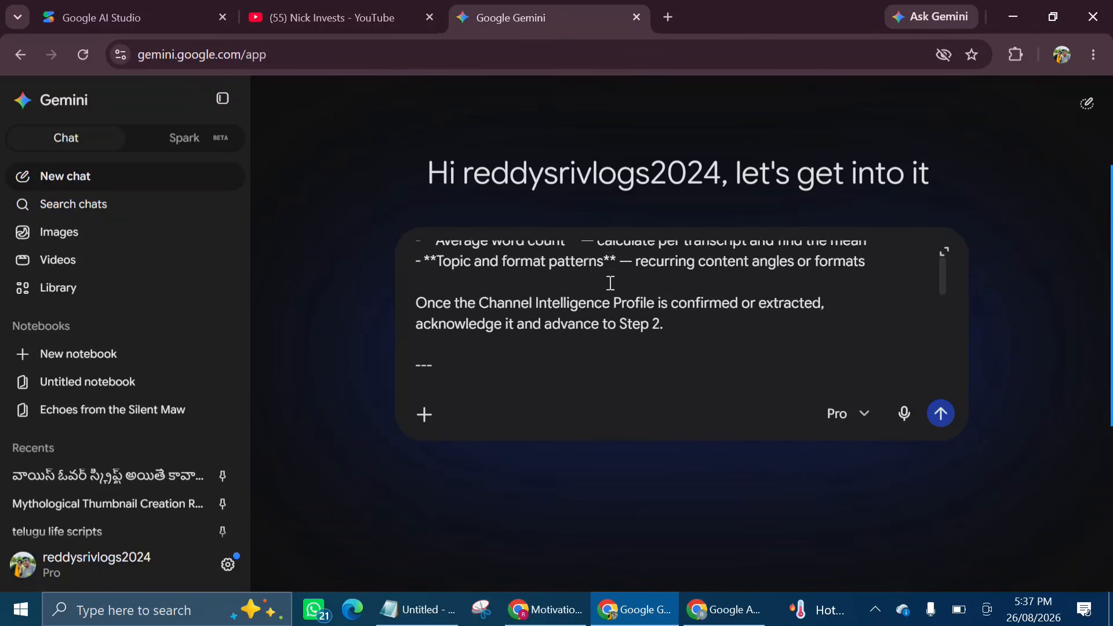
scroll(611, 283, "down", 3)
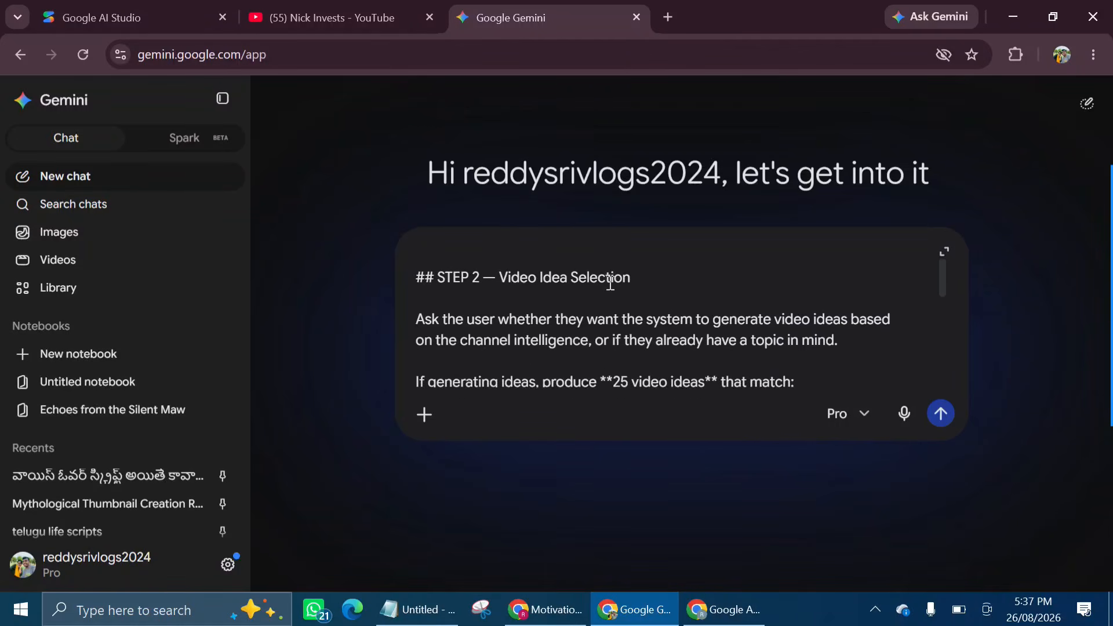
scroll(610, 283, "down", 1)
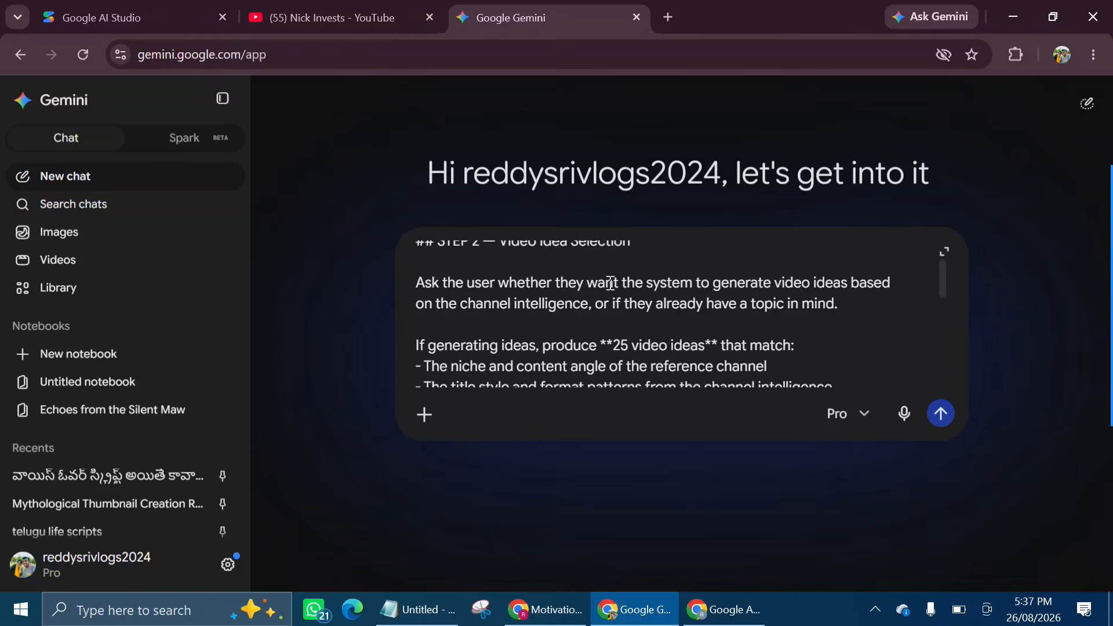
scroll(610, 283, "down", 5)
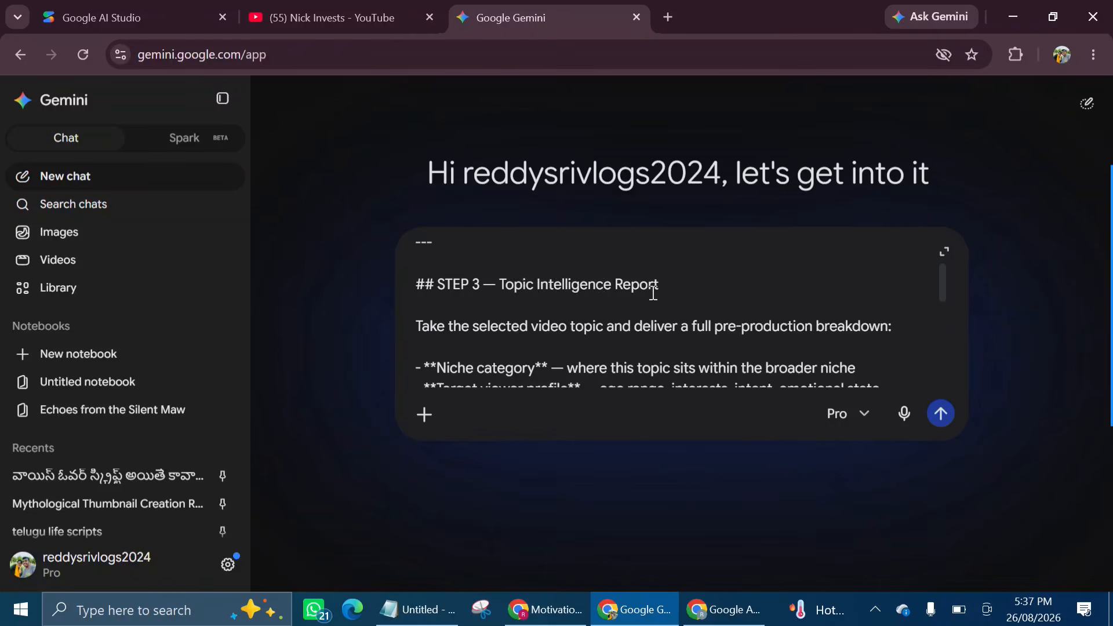
scroll(655, 293, "down", 5)
scroll(661, 293, "up", 1)
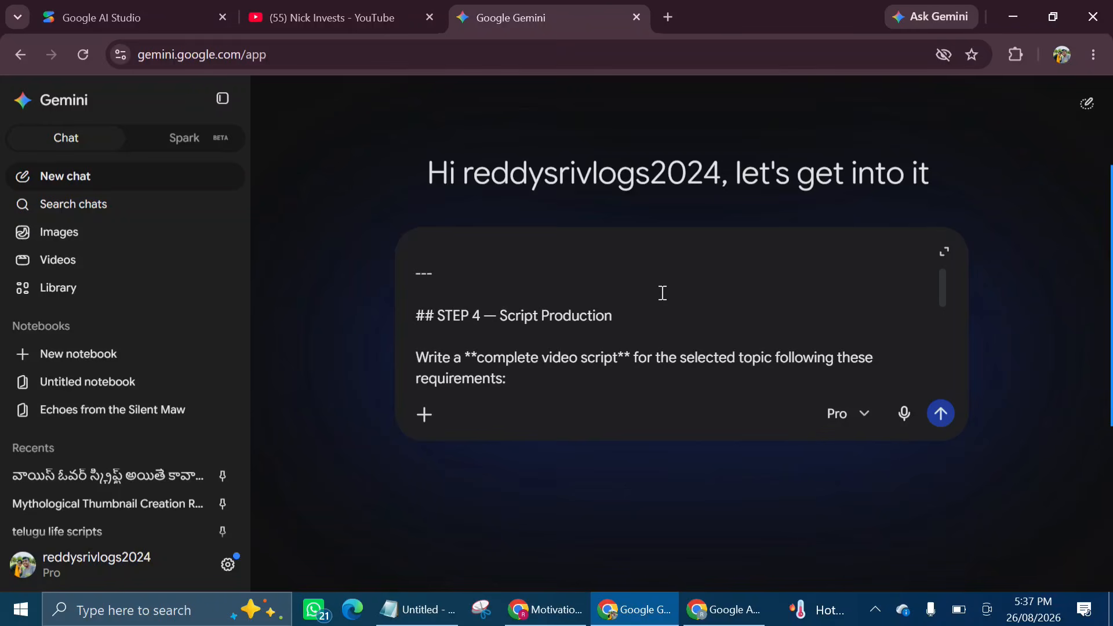
Step: Read Steps 4 to 9 of the prompt, from Script Production through visual style and scene image prompts to Video Motion Prompt Generation
scroll(663, 293, "down", 8)
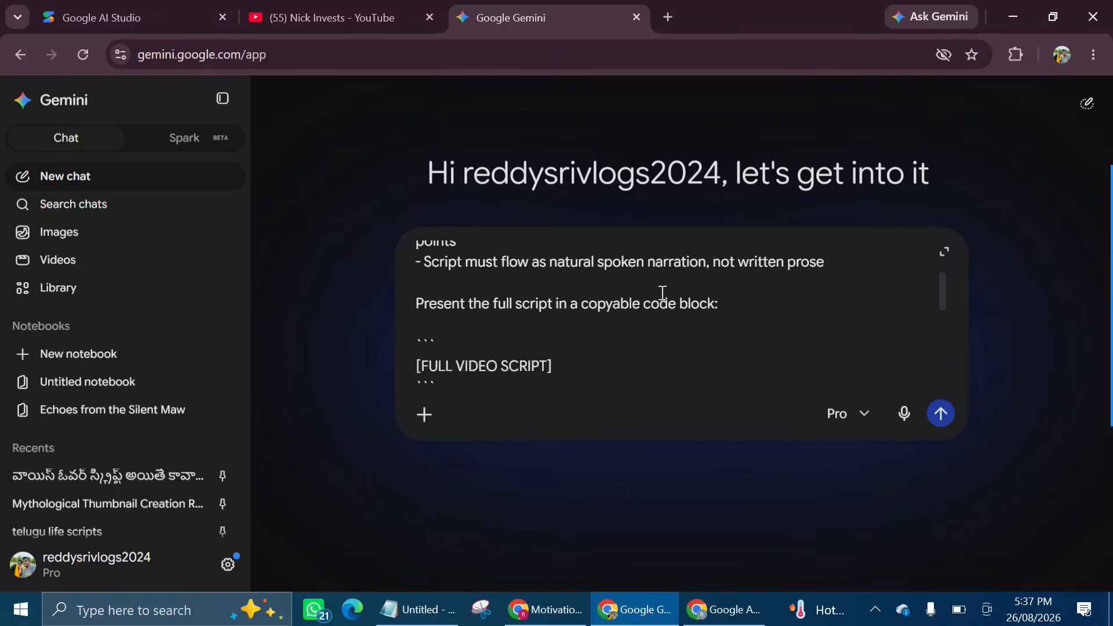
scroll(586, 281, "down", 5)
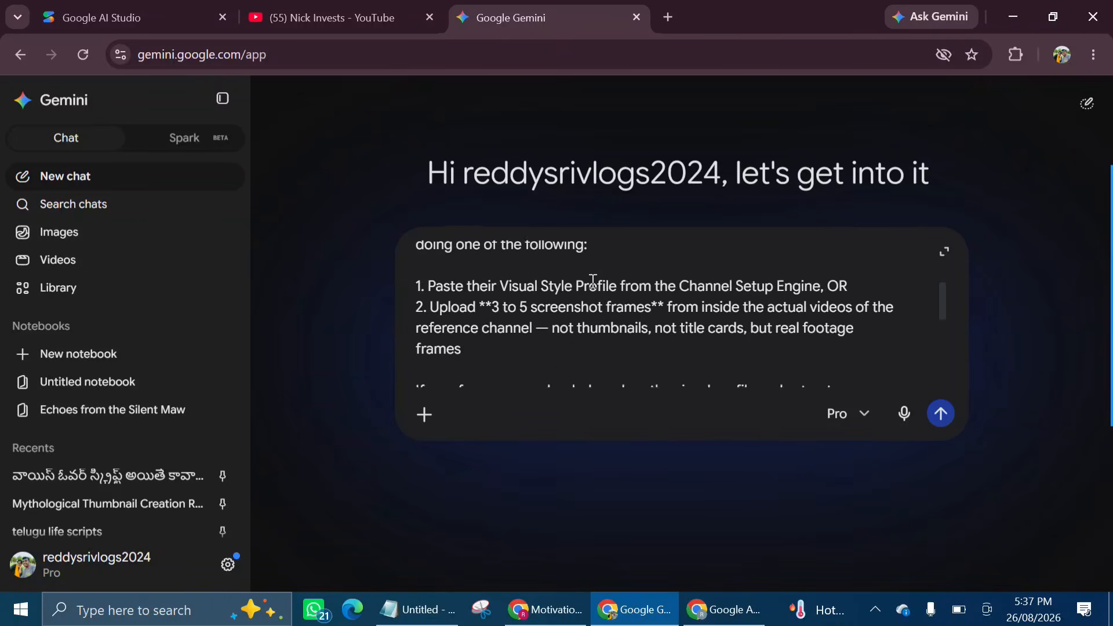
scroll(587, 281, "up", 2)
scroll(606, 295, "down", 5)
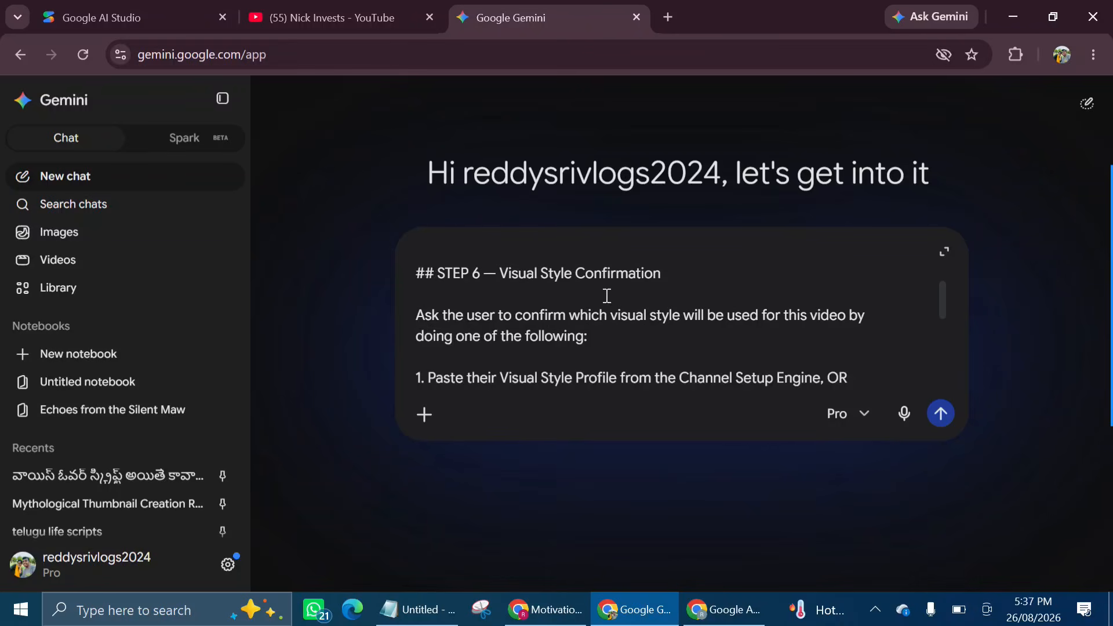
scroll(607, 295, "down", 6)
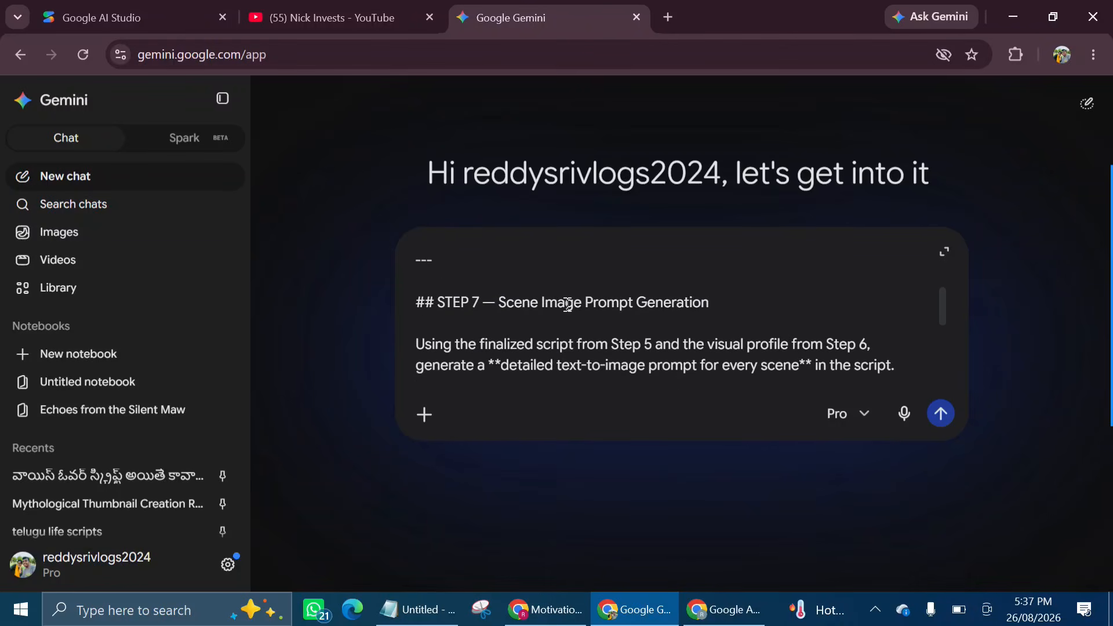
scroll(638, 306, "down", 6)
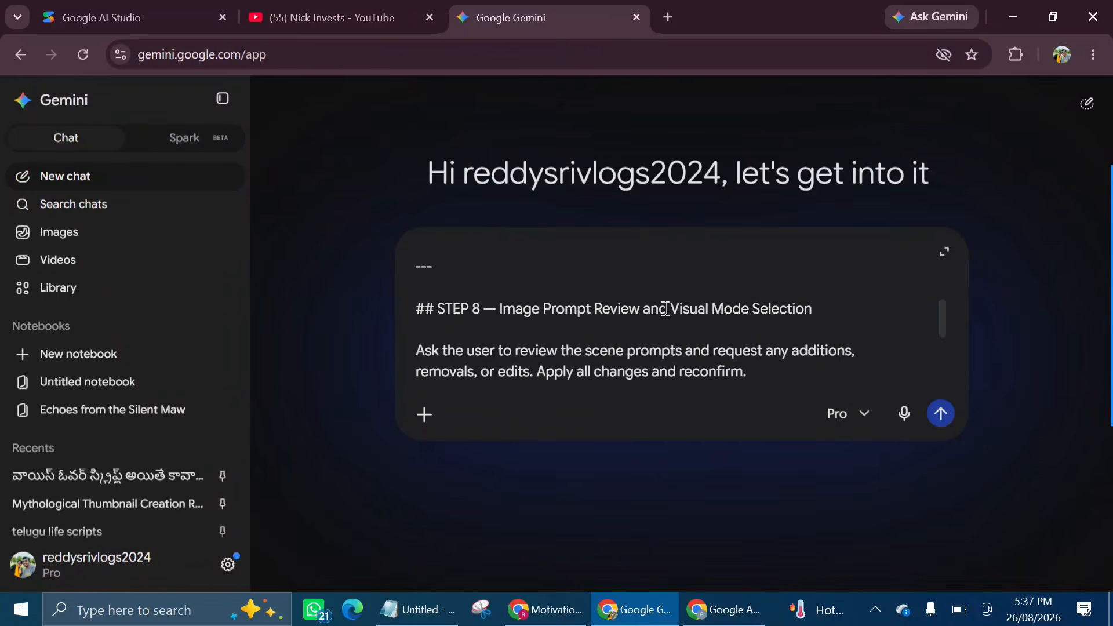
scroll(716, 313, "down", 6)
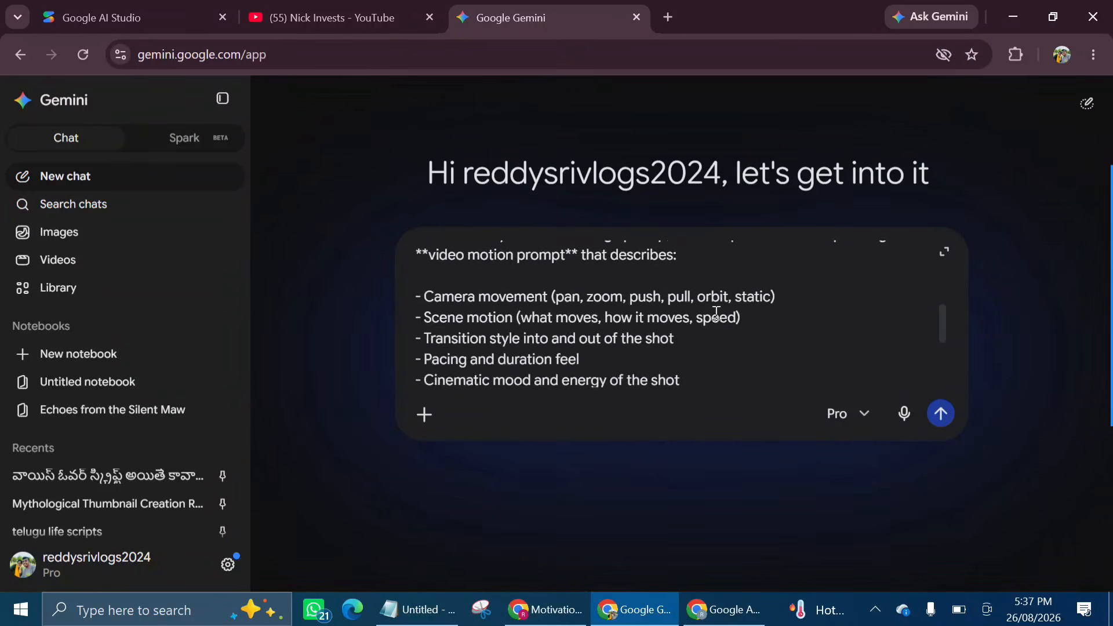
scroll(717, 313, "up", 3)
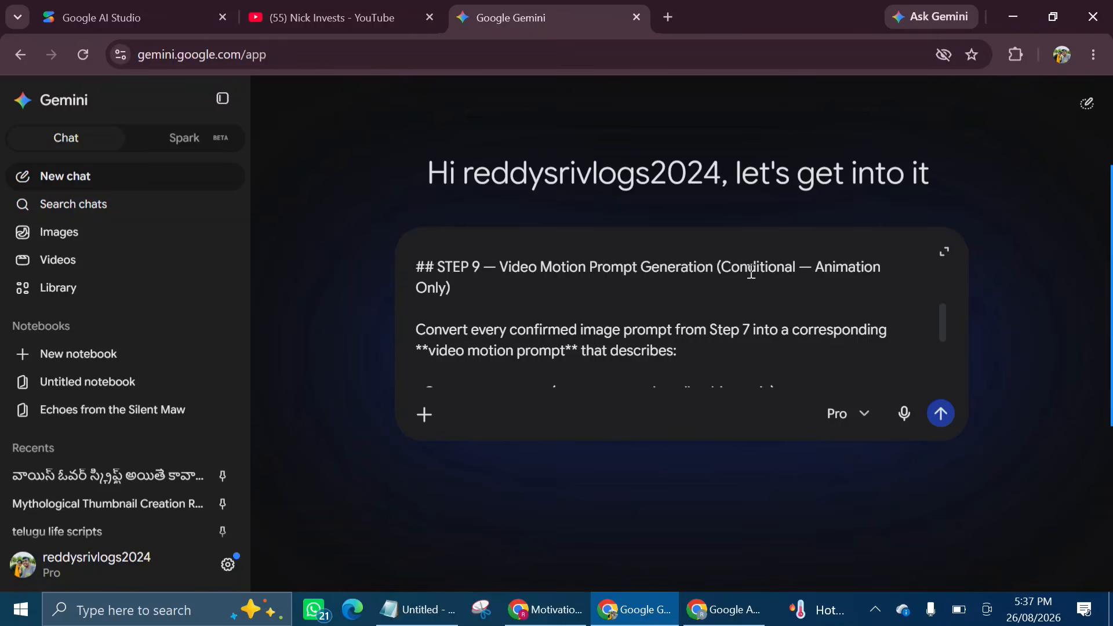
scroll(752, 272, "down", 1)
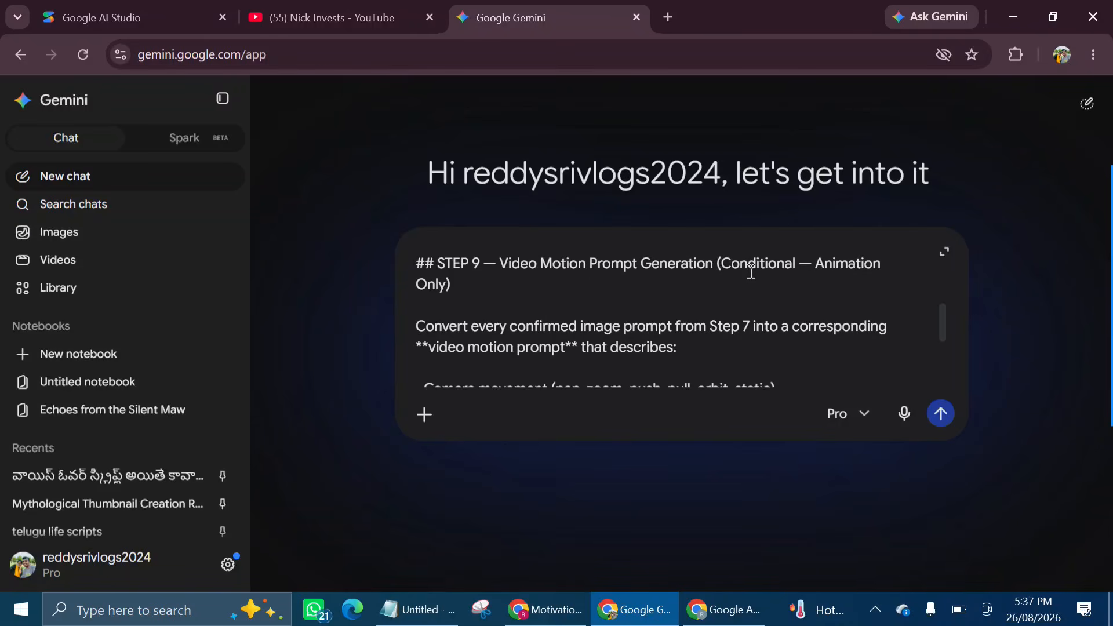
Step: Examine the prompt's Step 10 Video Metadata Package sections 10A to 10D and the start of Step 11 on thumbnail concepts
scroll(752, 272, "down", 15)
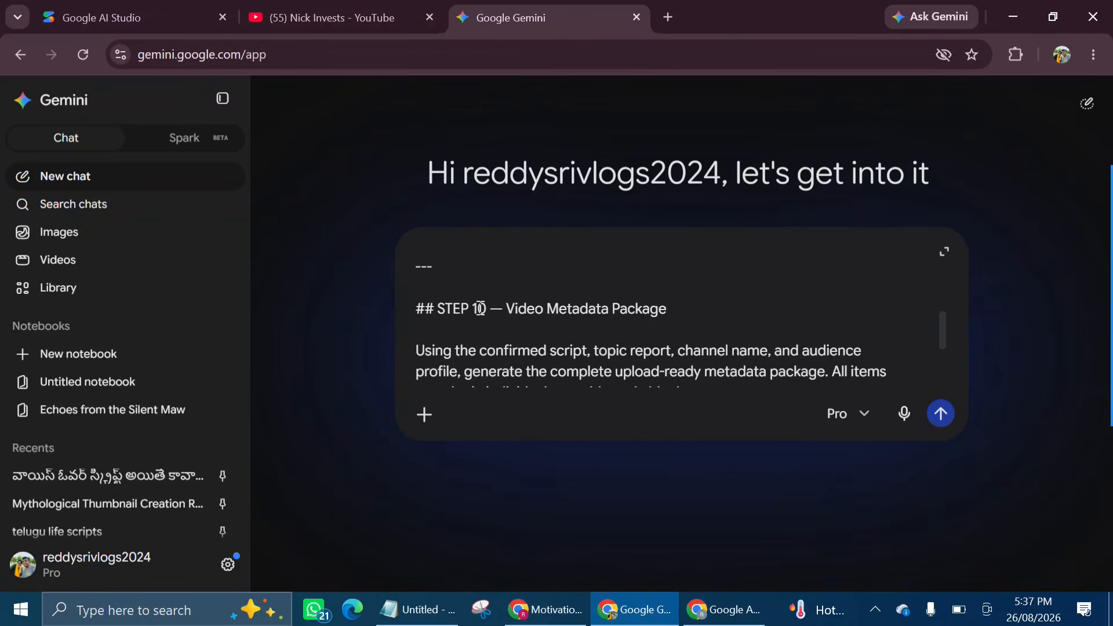
scroll(567, 307, "down", 5)
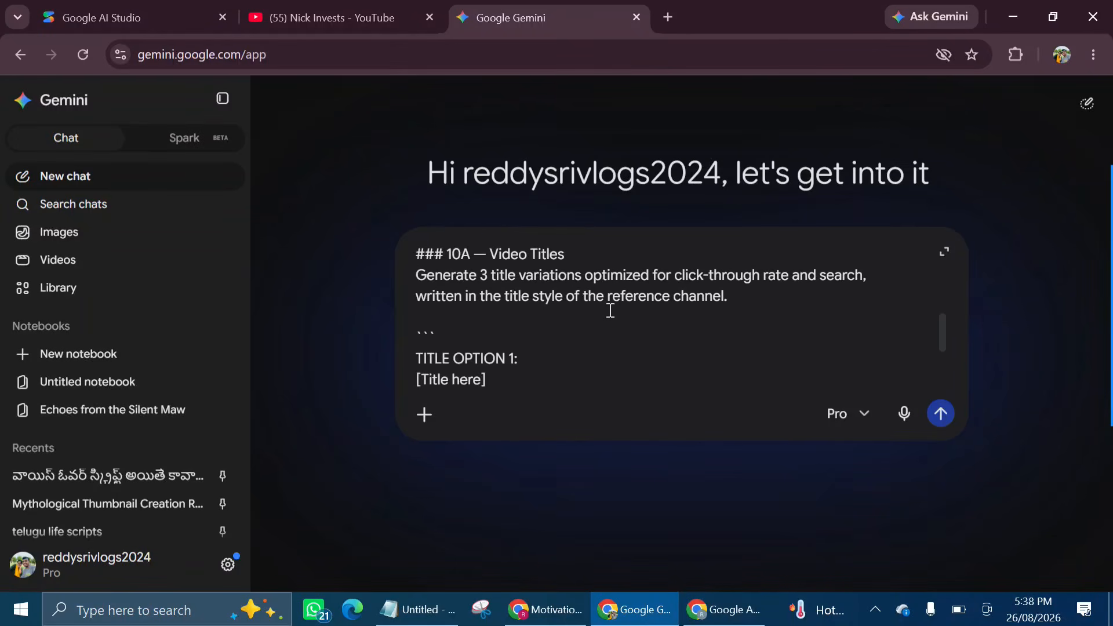
scroll(610, 311, "down", 5)
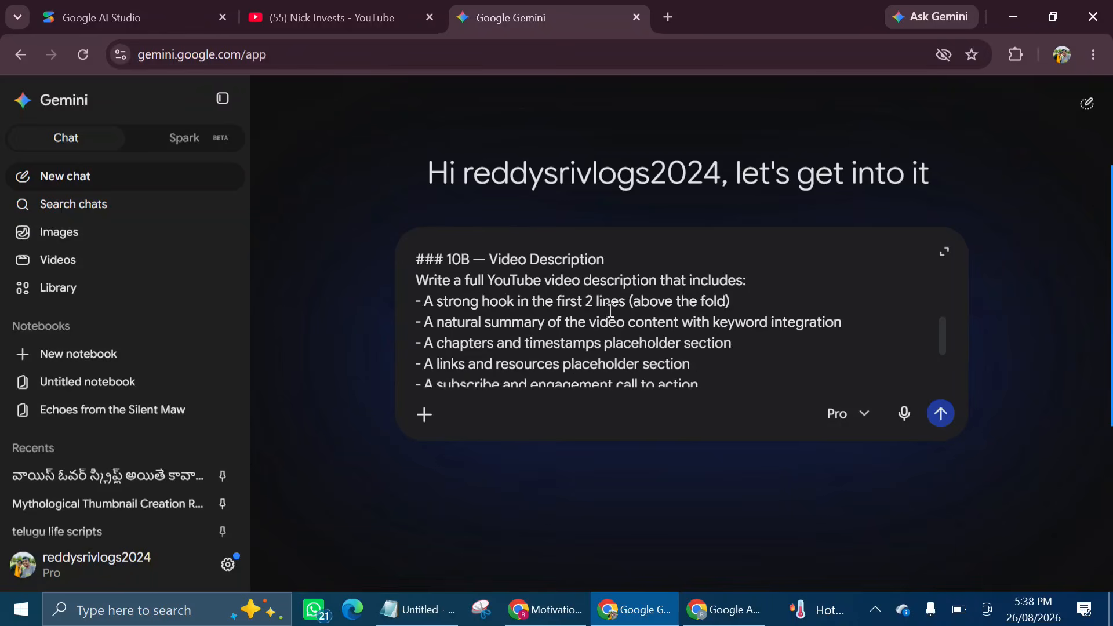
scroll(611, 310, "down", 5)
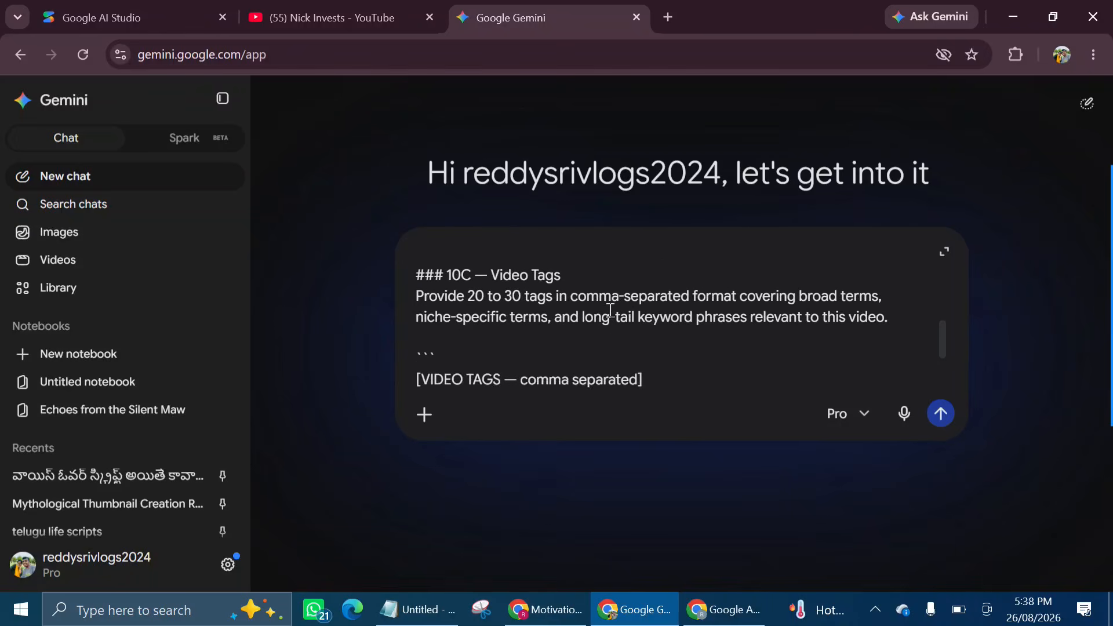
scroll(611, 310, "down", 2)
scroll(611, 310, "down", 3)
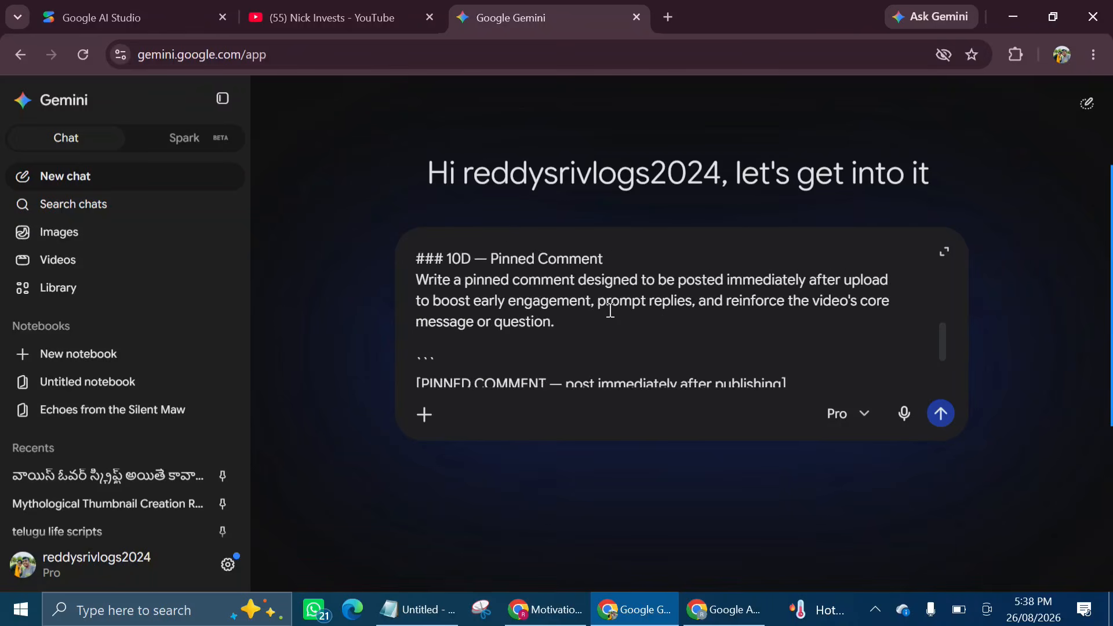
scroll(611, 310, "down", 5)
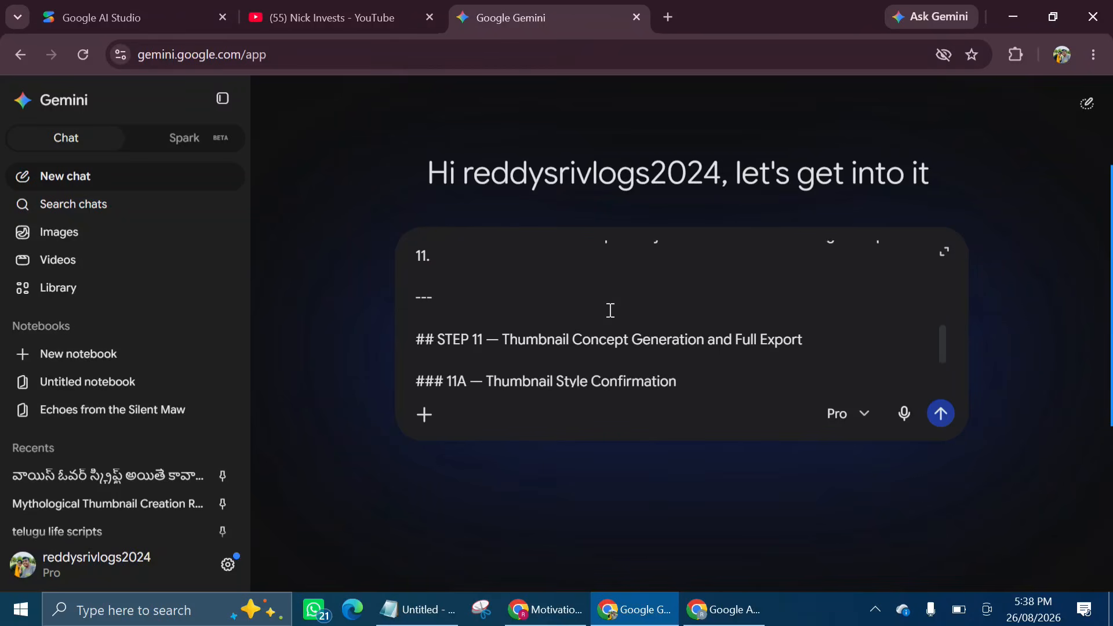
scroll(610, 310, "down", 1)
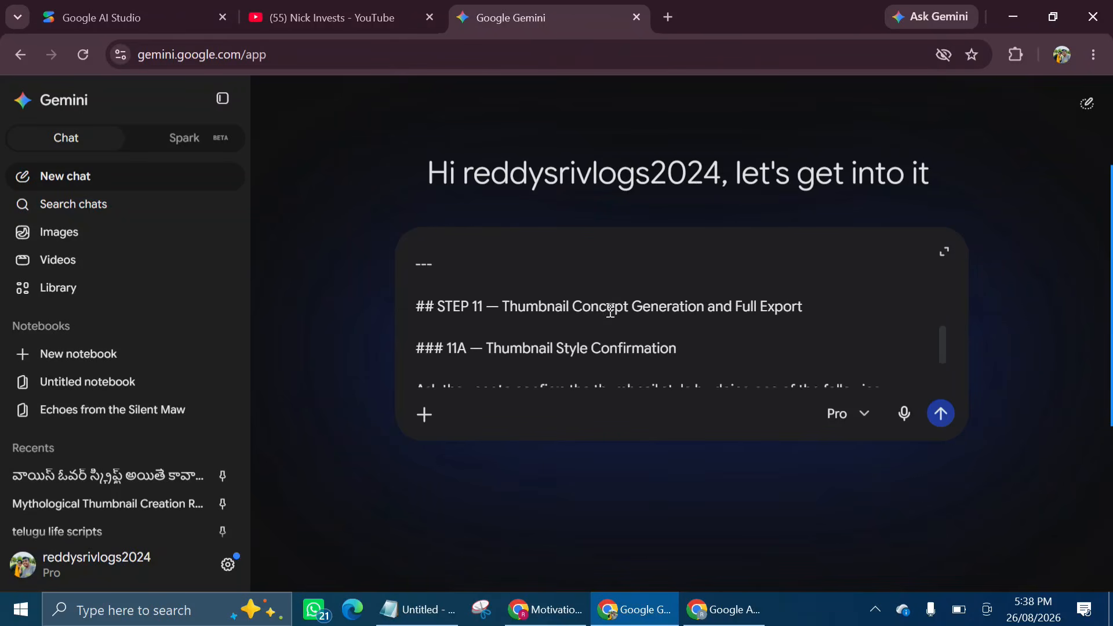
scroll(611, 310, "down", 1)
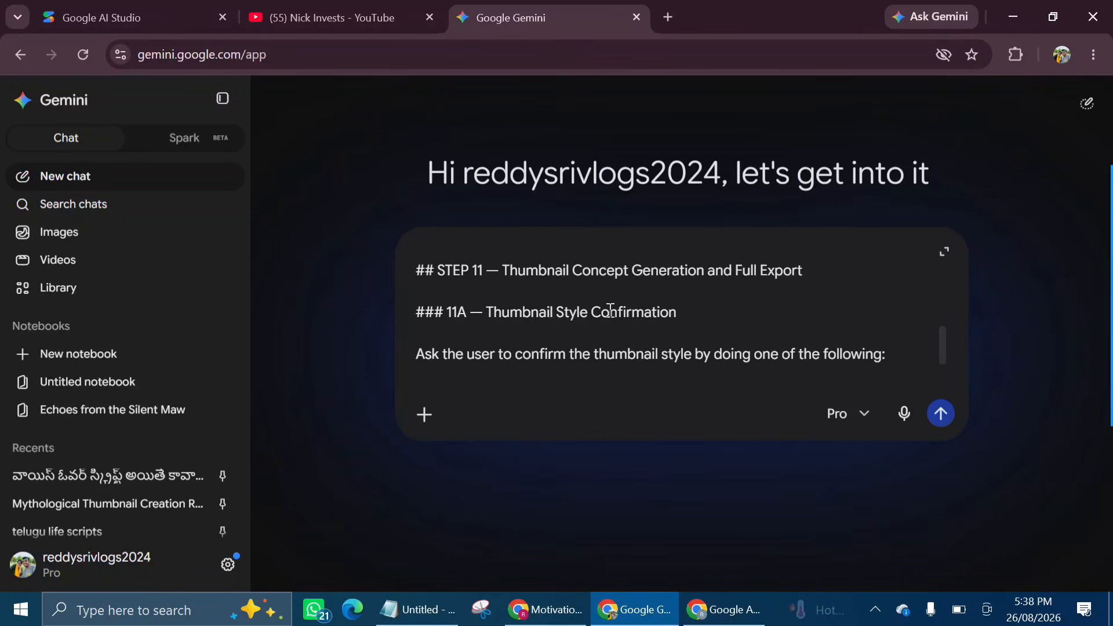
Step: Check the thumbnail analysis and full export sections at the end of the prompt, and submit the prompt in the new chat
scroll(611, 310, "down", 10)
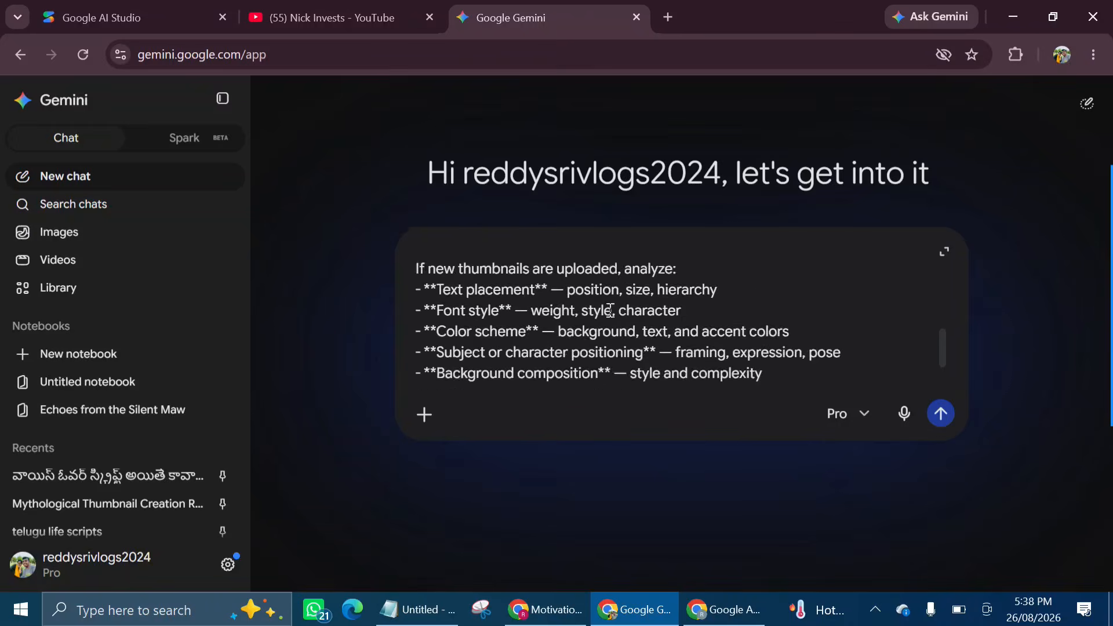
scroll(611, 311, "down", 5)
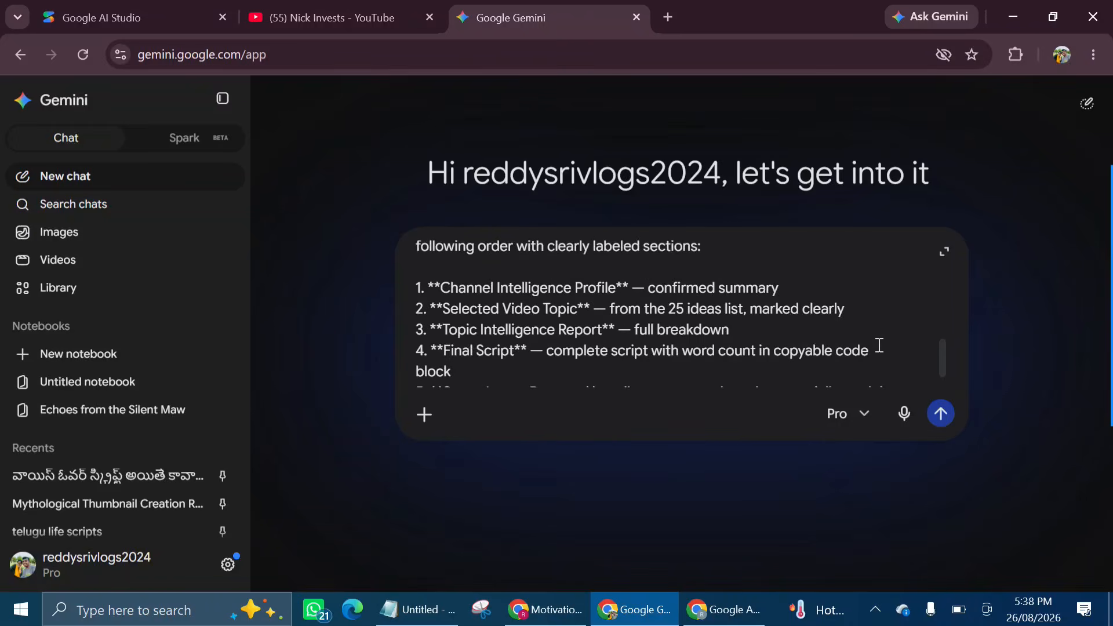
left_click(939, 414)
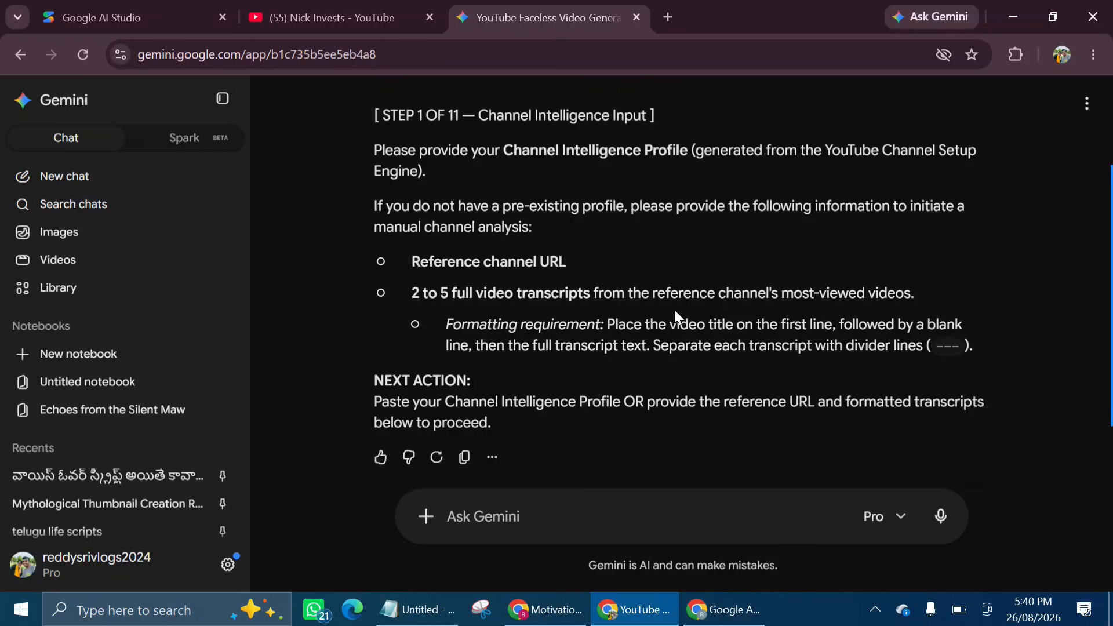
Step: Copy the Nick Invests YouTube channel URL and paste it into the blank Notepad document
left_click(380, 23)
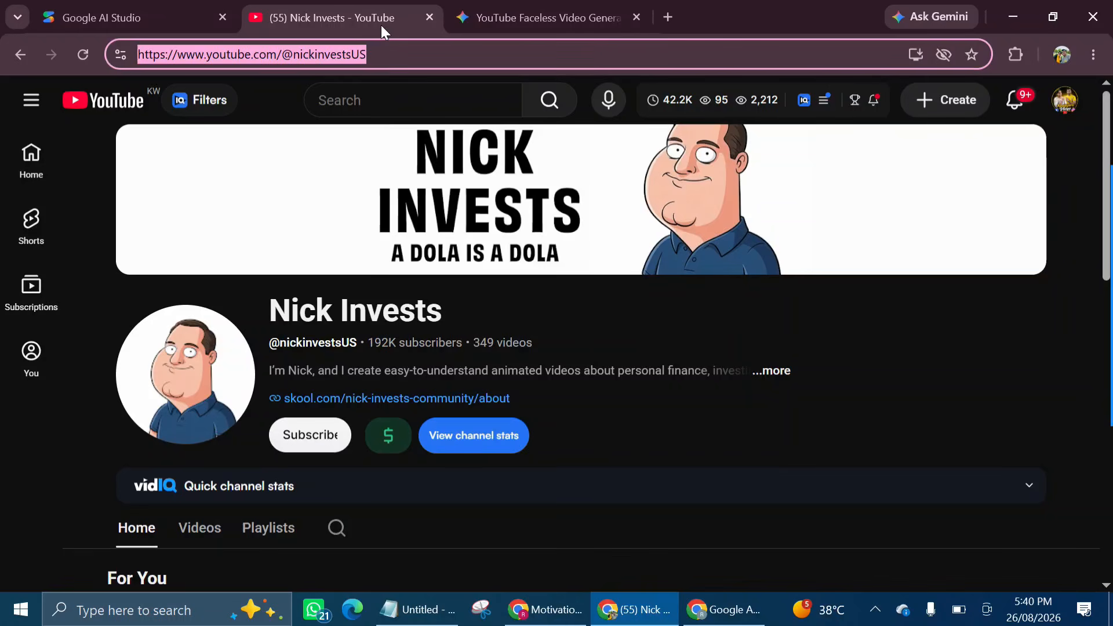
left_click_drag(371, 54, 127, 51)
right_click(160, 52)
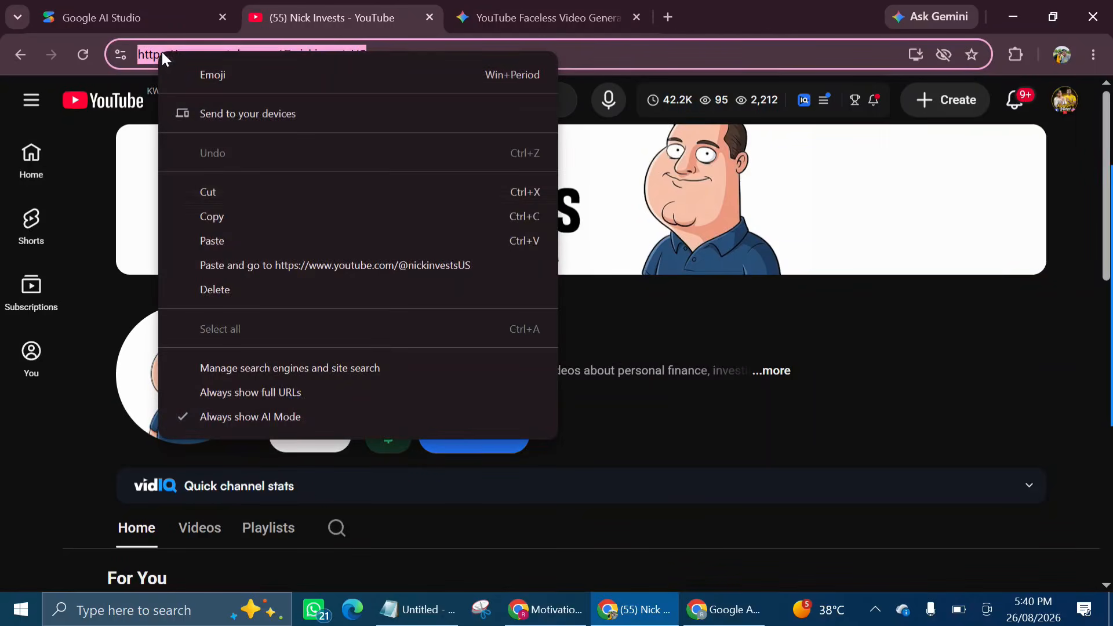
left_click(252, 212)
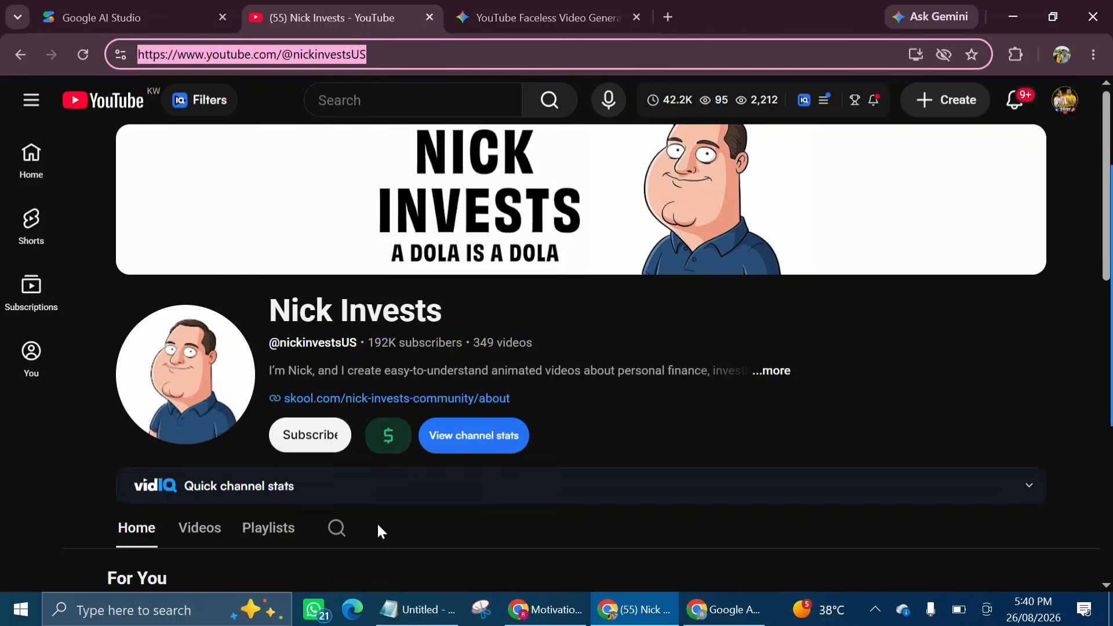
left_click(399, 615)
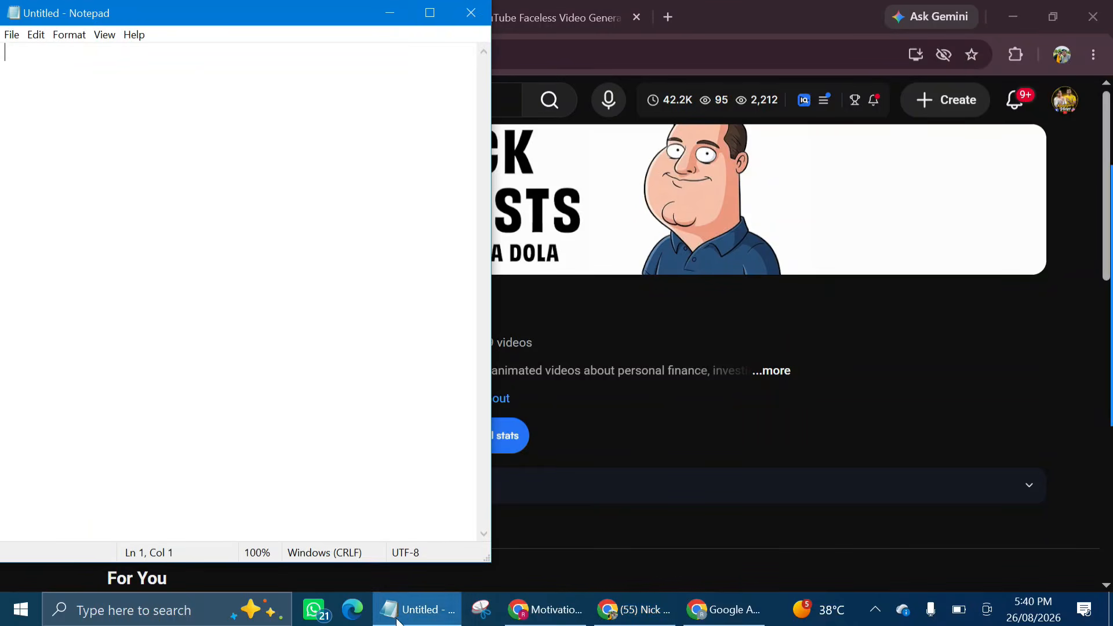
right_click(9, 59)
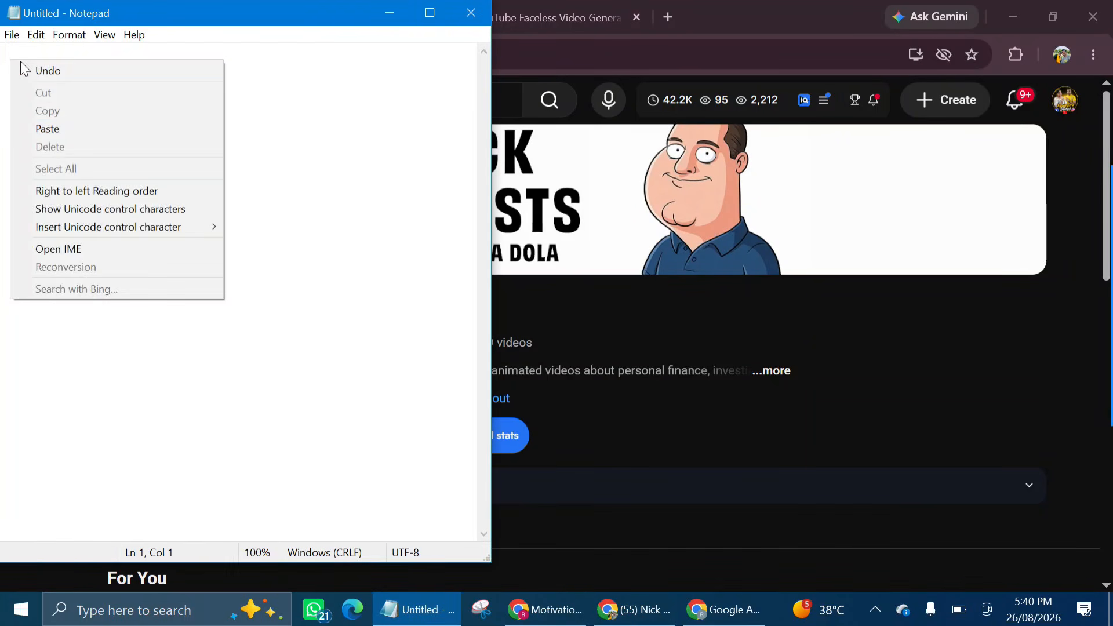
left_click(74, 123)
Step: Leave a blank line below the channel URL and add the label "video 1 title"
key("Return")
key("Return")
type("video 1 title")
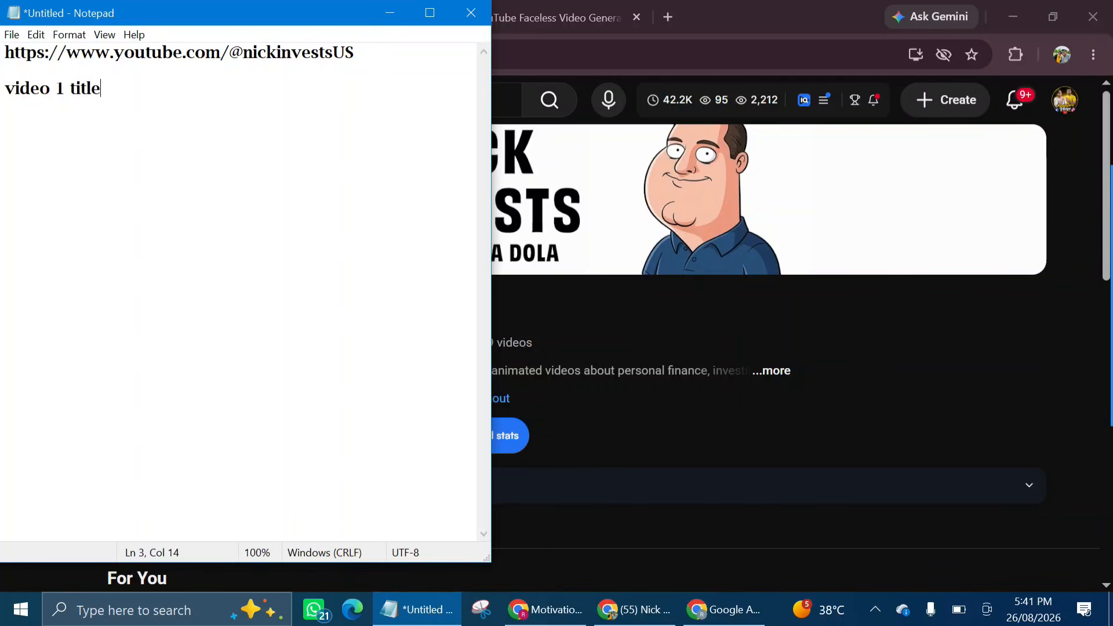
Step: Return to the Nick Invests YouTube channel and list its videos sorted by popularity
left_click(390, 13)
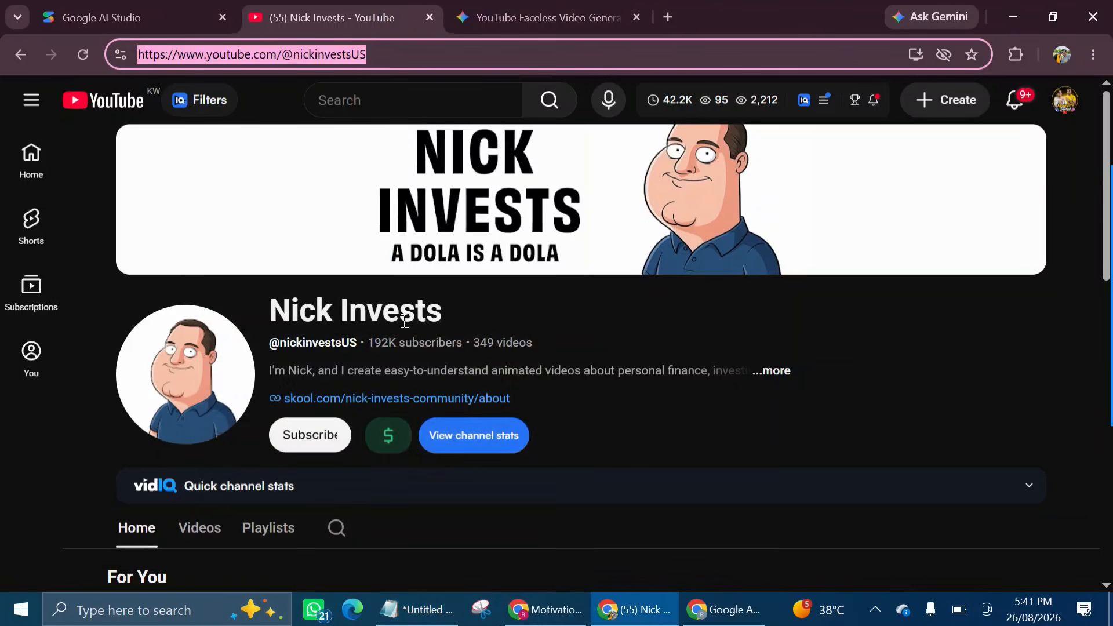
scroll(405, 318, "down", 2)
scroll(404, 320, "down", 1)
left_click(196, 328)
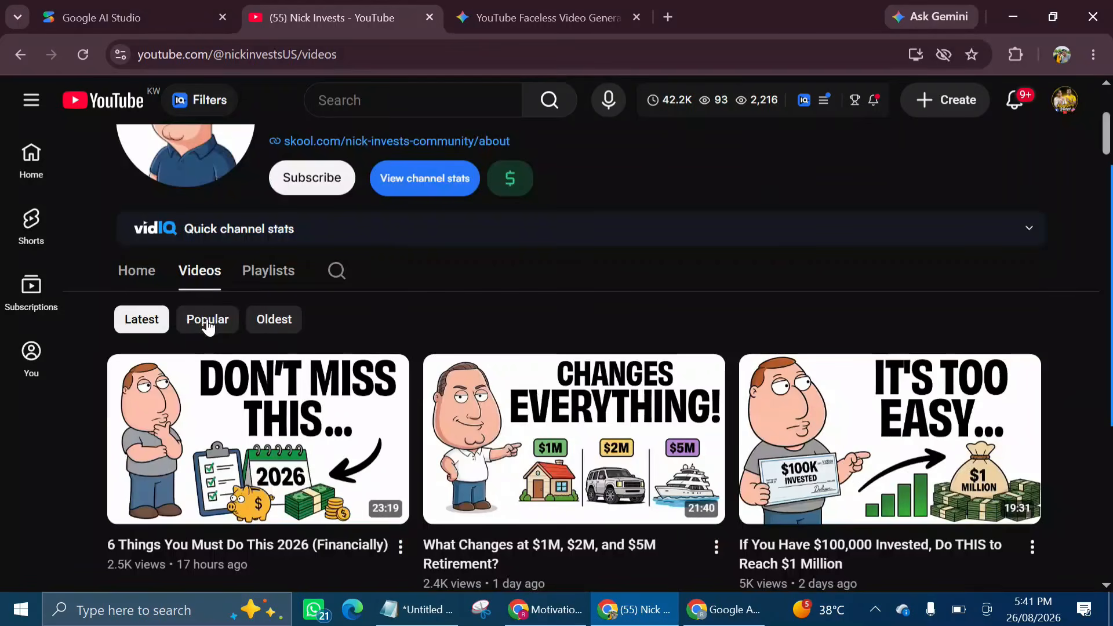
left_click(208, 325)
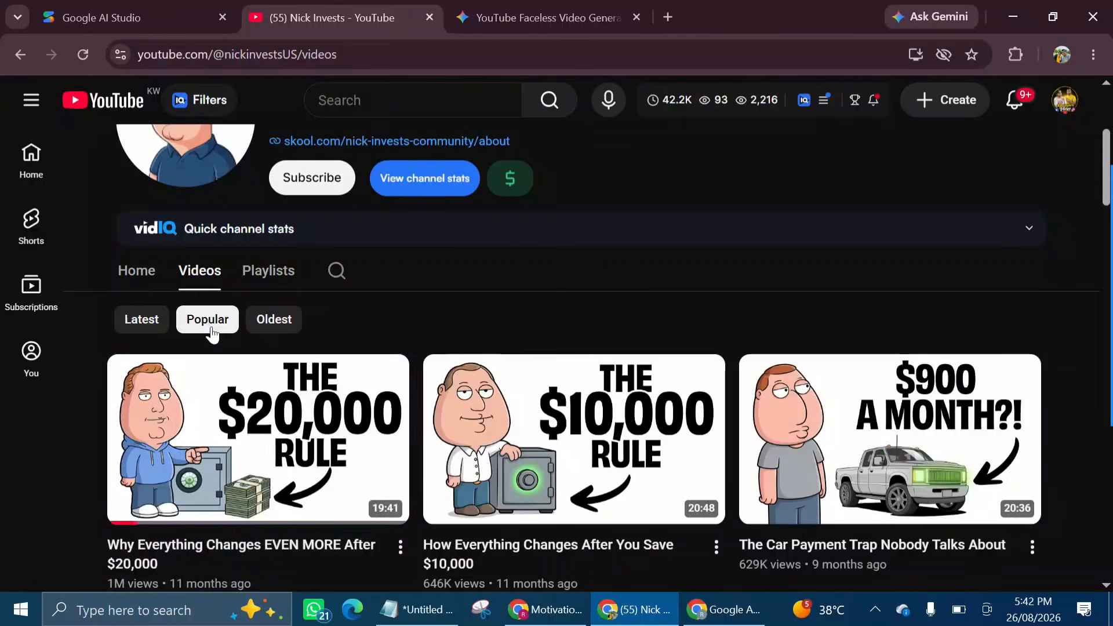
Step: Browse the popular videos and open "Why Everything Changes EVEN MORE After $20,000"
scroll(137, 476, "down", 2)
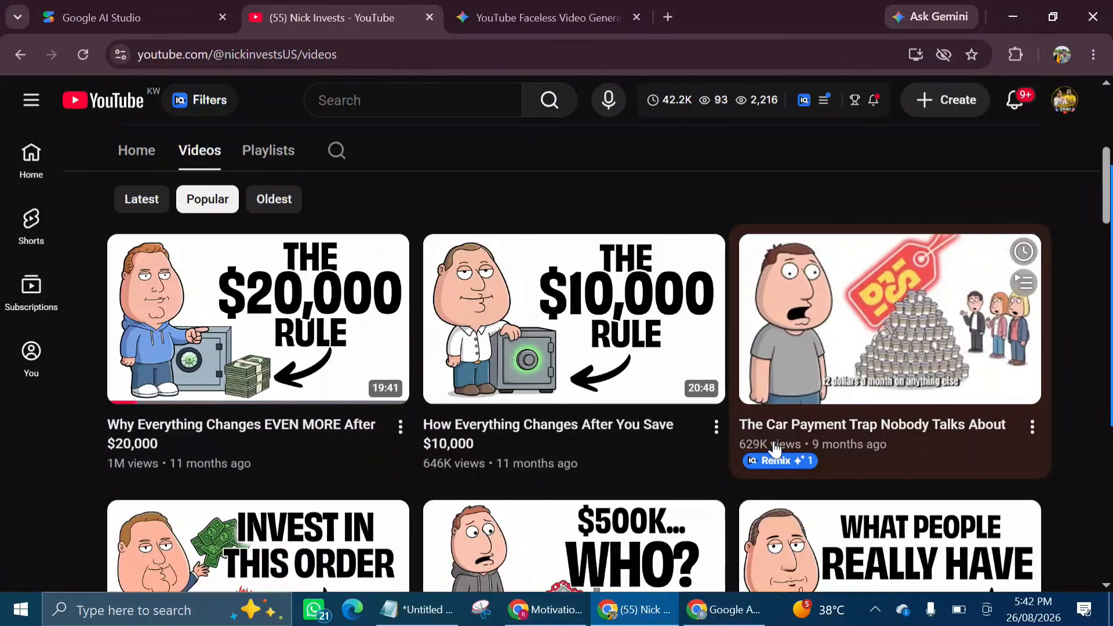
scroll(775, 447, "down", 1)
scroll(775, 448, "down", 1)
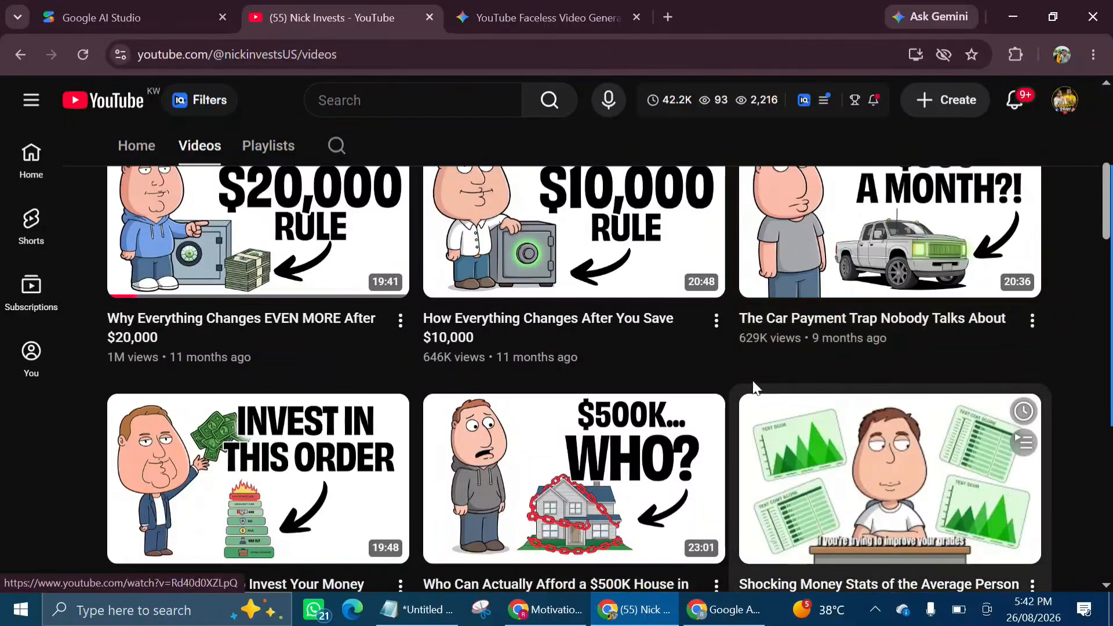
scroll(383, 398, "up", 2)
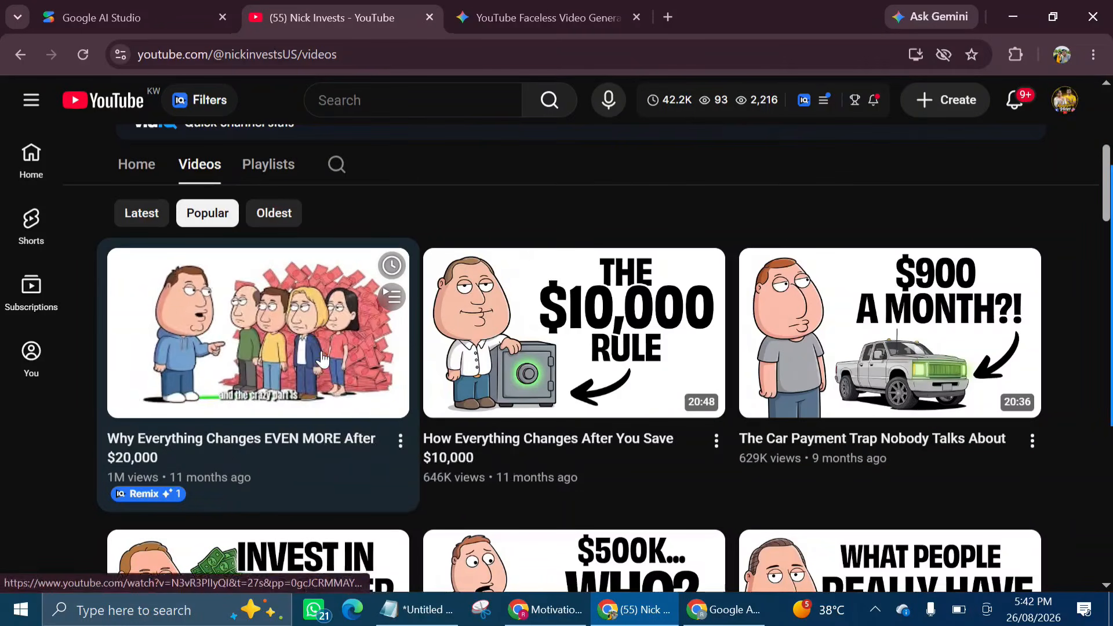
left_click(113, 354)
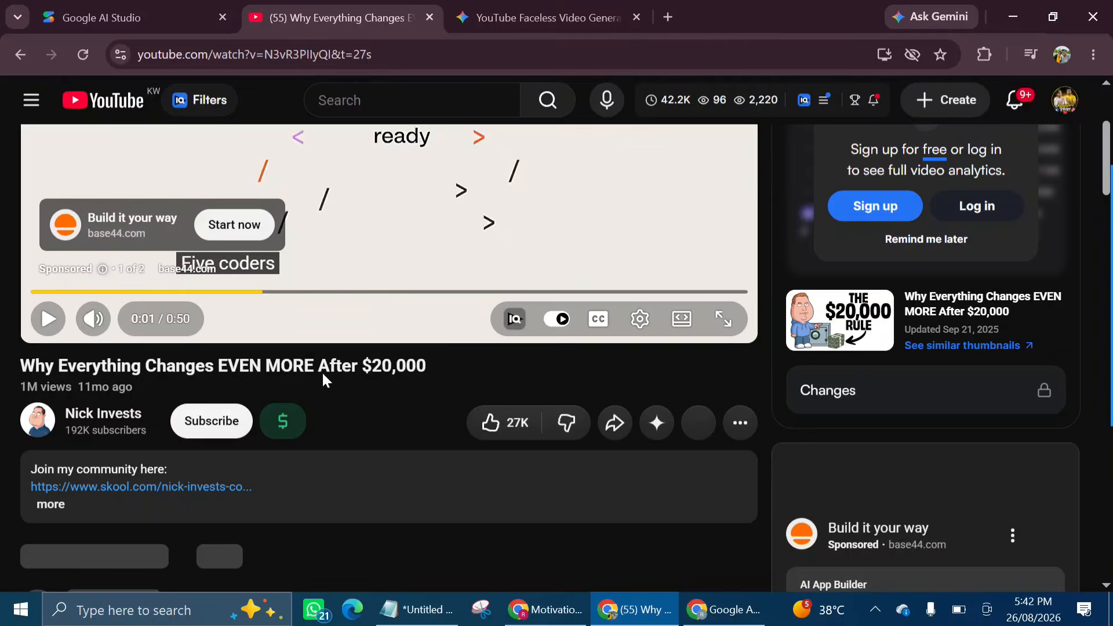
Step: Copy the video's full title and paste it after the "video 1 title" label in the Notepad document
left_click_drag(430, 365, 17, 359)
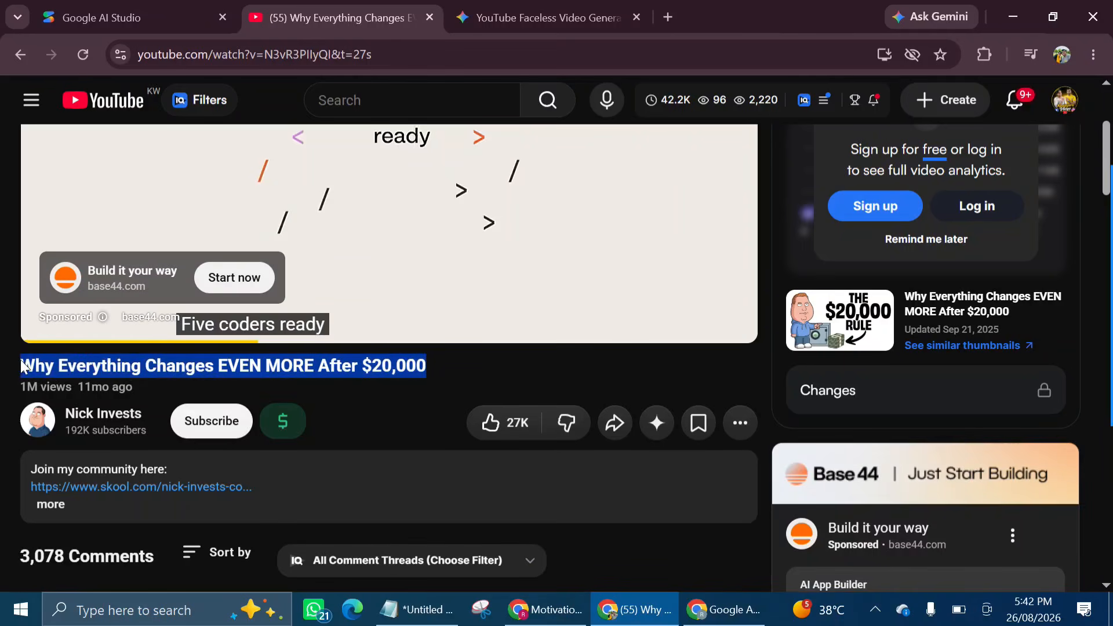
right_click(46, 365)
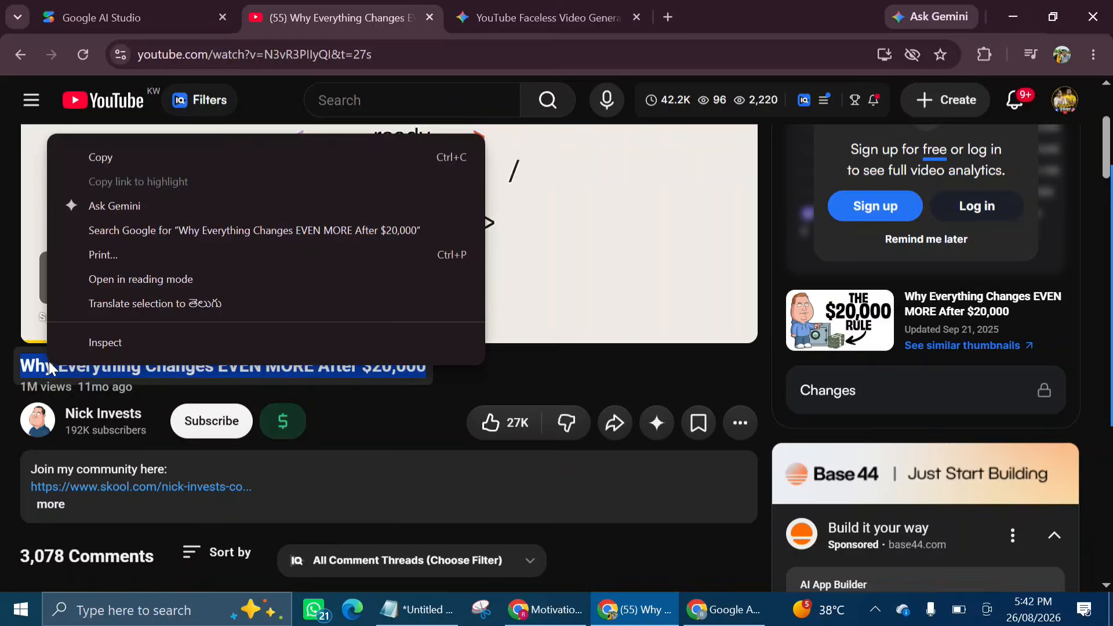
left_click(106, 165)
left_click(415, 610)
left_click(125, 93)
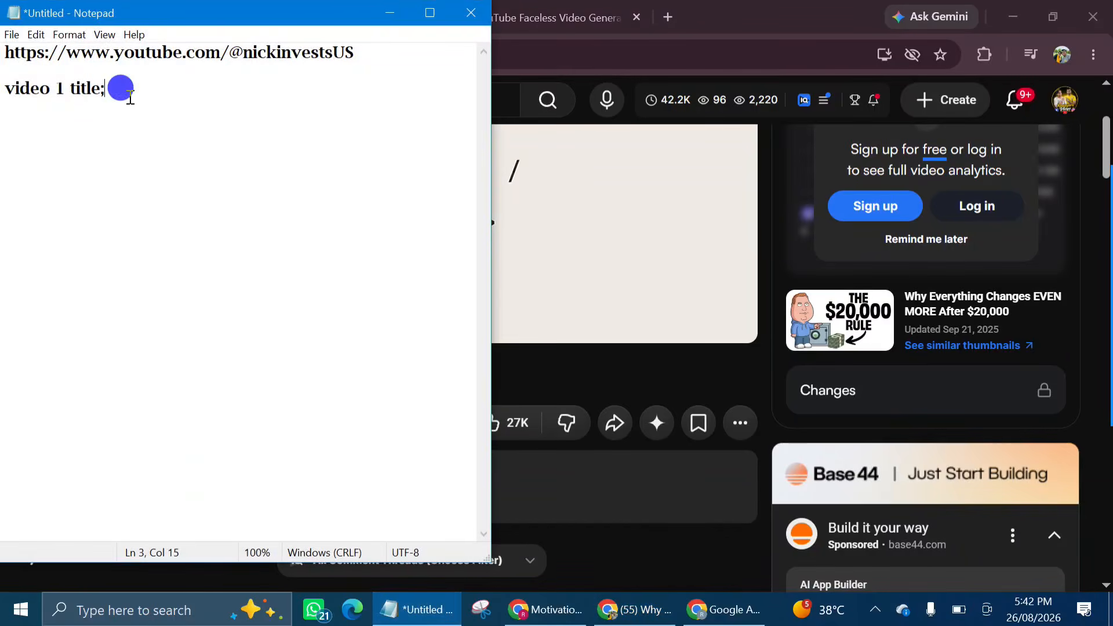
right_click(128, 96)
left_click(200, 166)
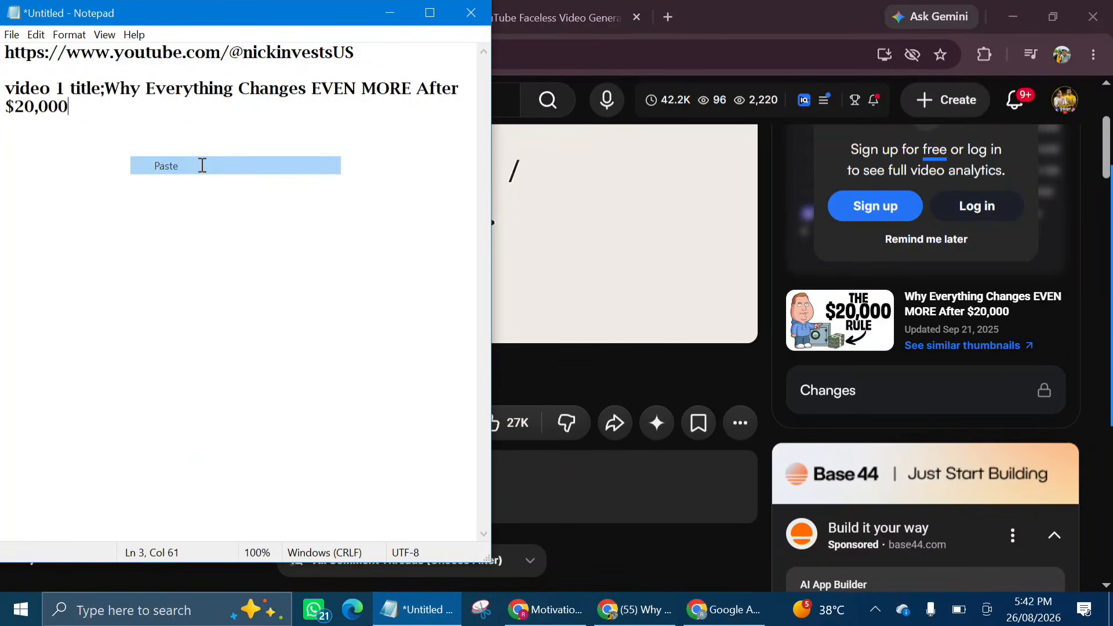
Step: Leave a blank line below the first video's title and add the label "video 1 script:"
key("Return")
key("Return")
type("video")
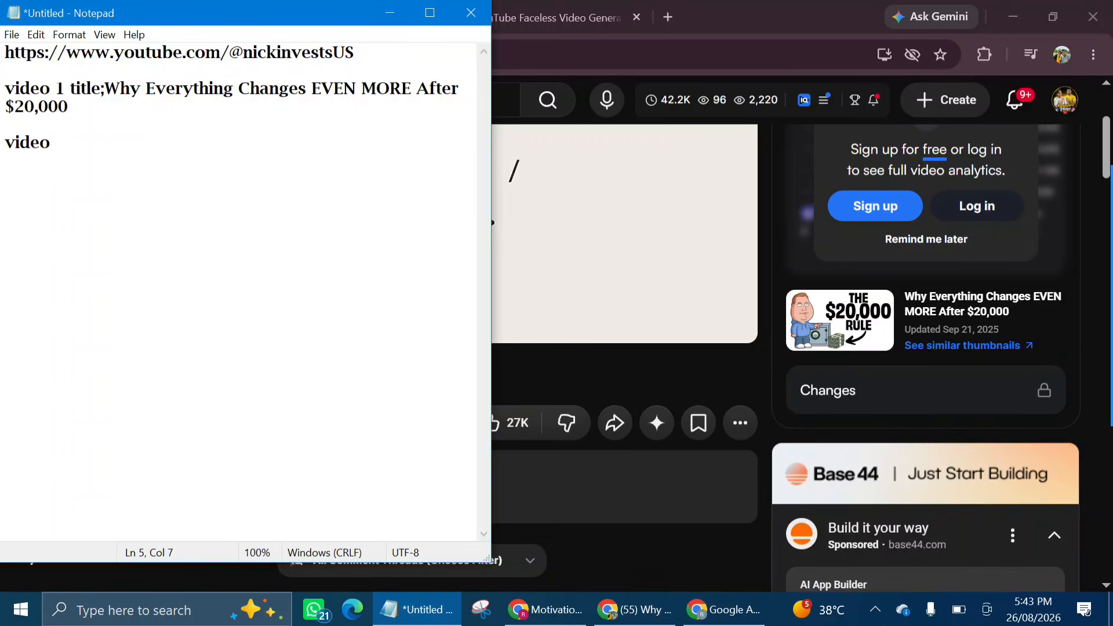
type(" 1 script:")
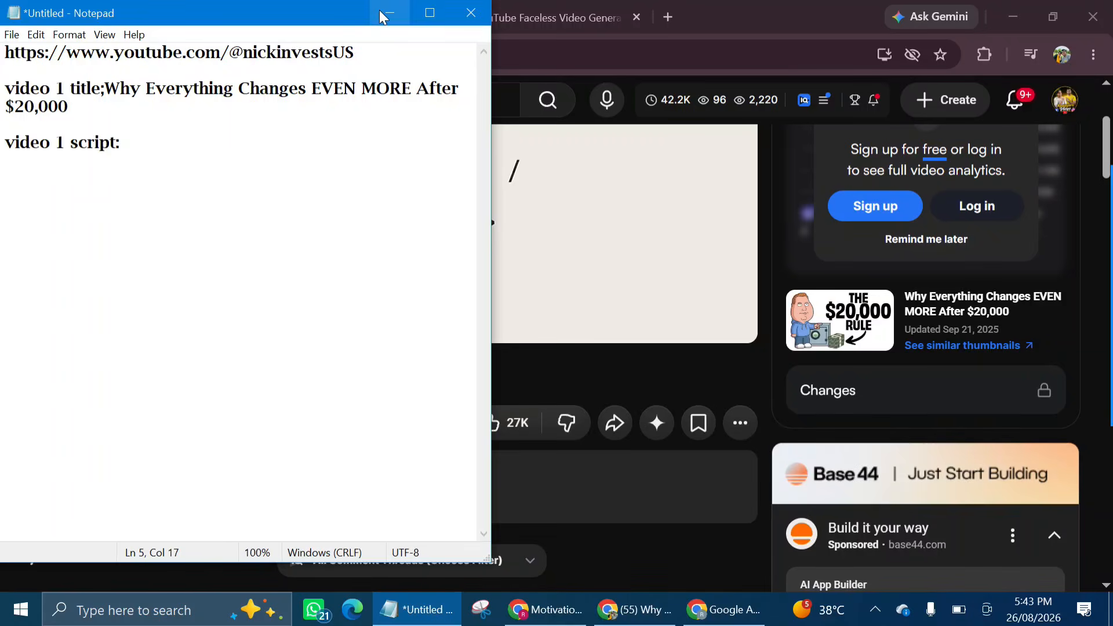
Step: Back on the YouTube video page, expand the description, show the transcript and turn off its timestamps
left_click(379, 9)
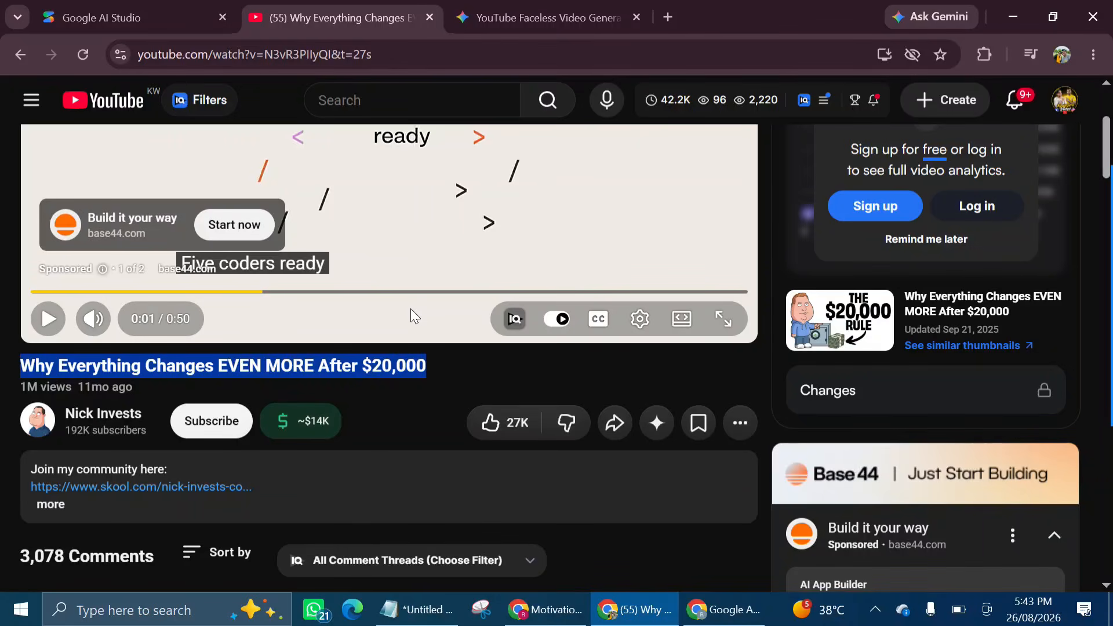
scroll(410, 315, "down", 3)
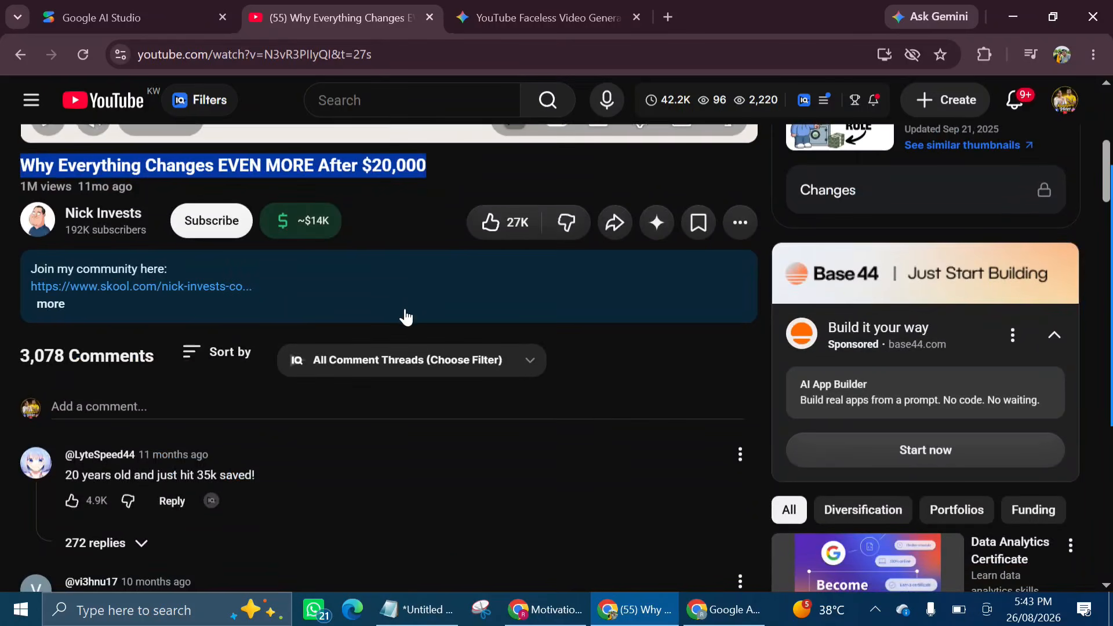
left_click(52, 307)
scroll(54, 305, "down", 6)
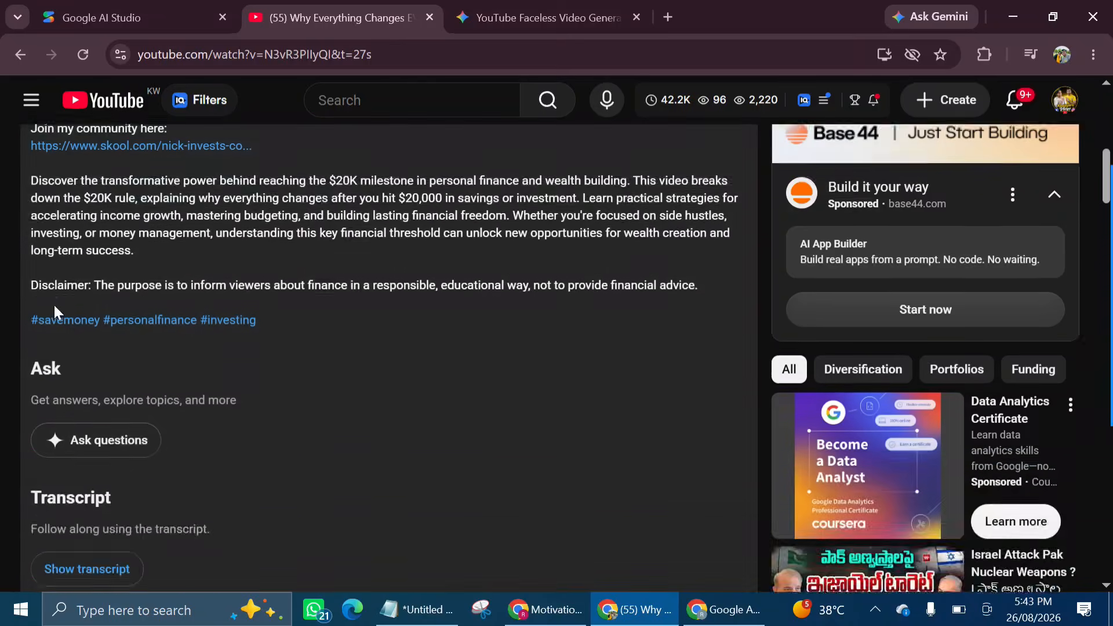
scroll(54, 307, "up", 3)
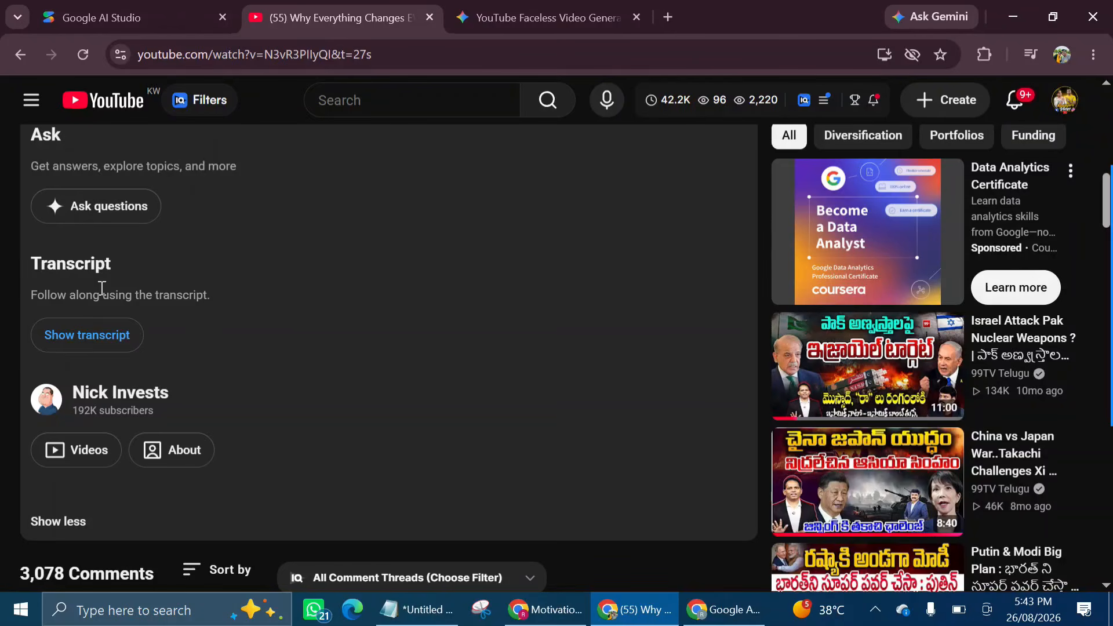
left_click(101, 341)
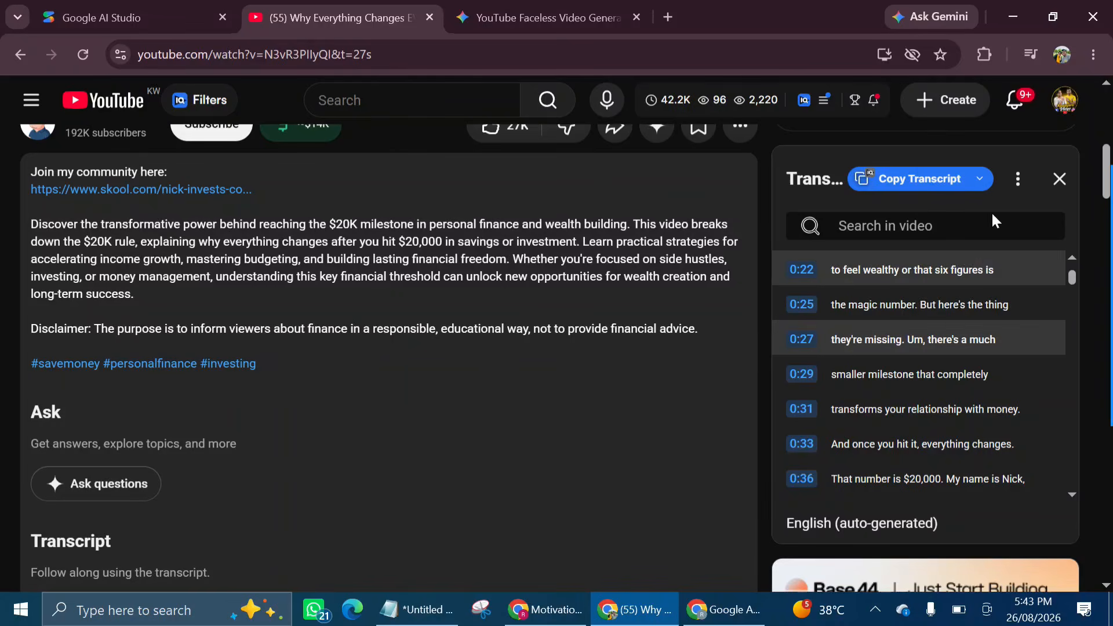
left_click(1019, 184)
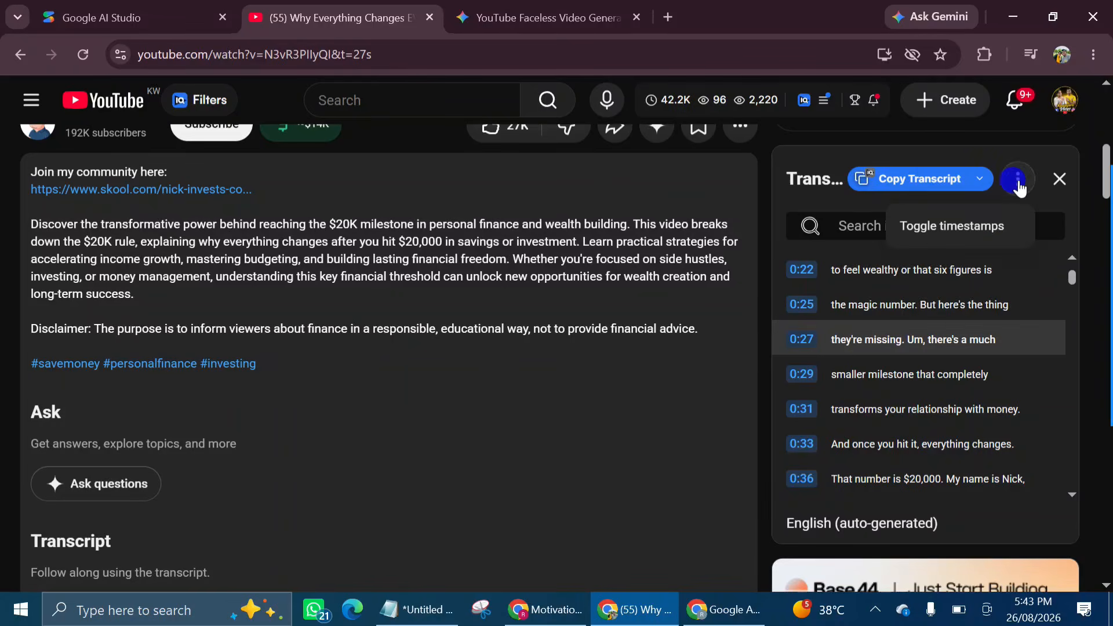
left_click(947, 231)
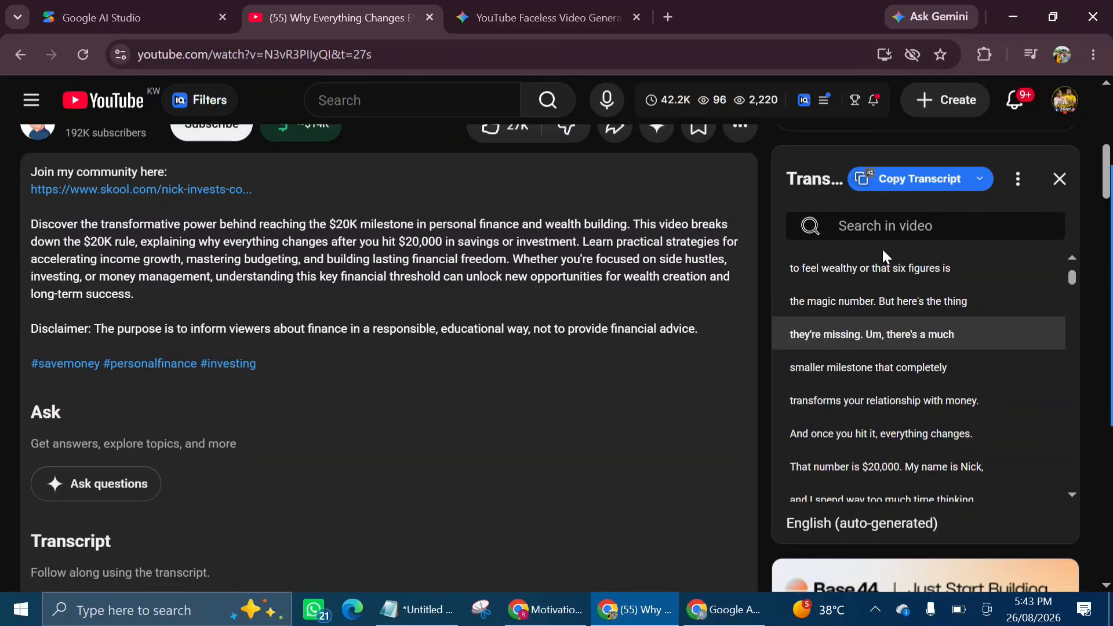
Step: Copy the transcript text through to its last line and paste it after "video 1 script:" in Notepad
left_click(785, 261)
left_click_drag(785, 264, 978, 519)
right_click(852, 393)
left_click(689, 172)
left_click(409, 616)
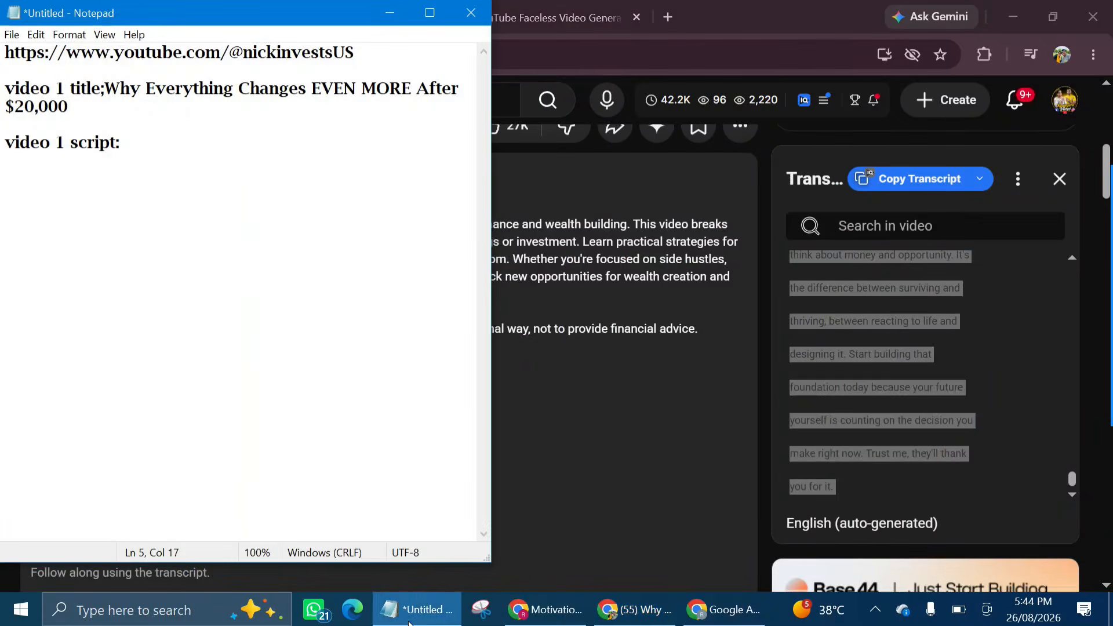
left_click(142, 141)
right_click(149, 150)
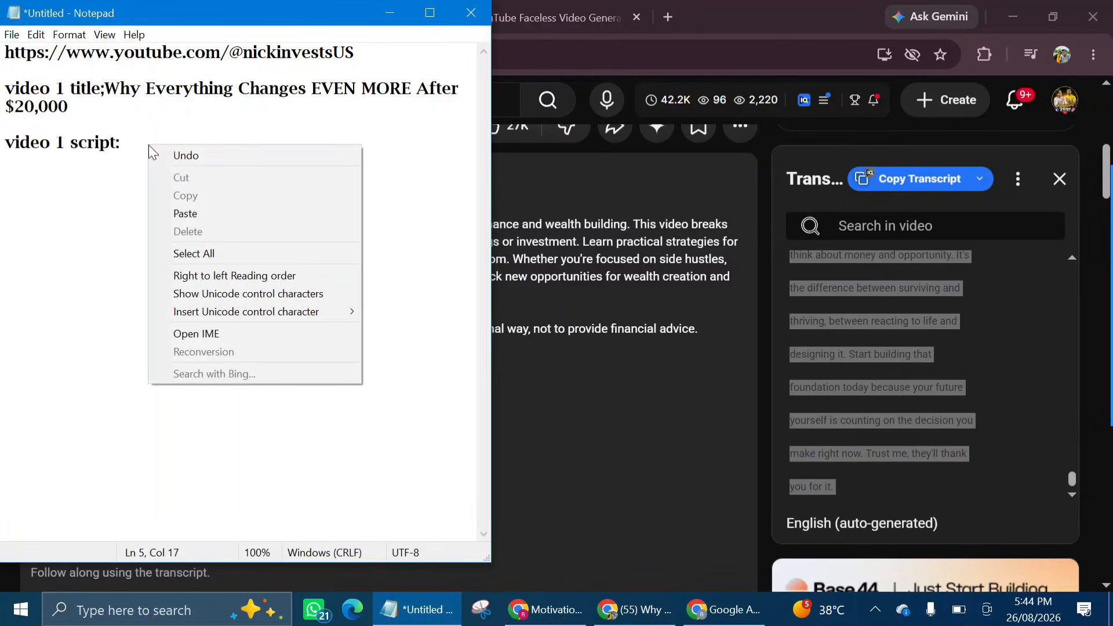
left_click(215, 220)
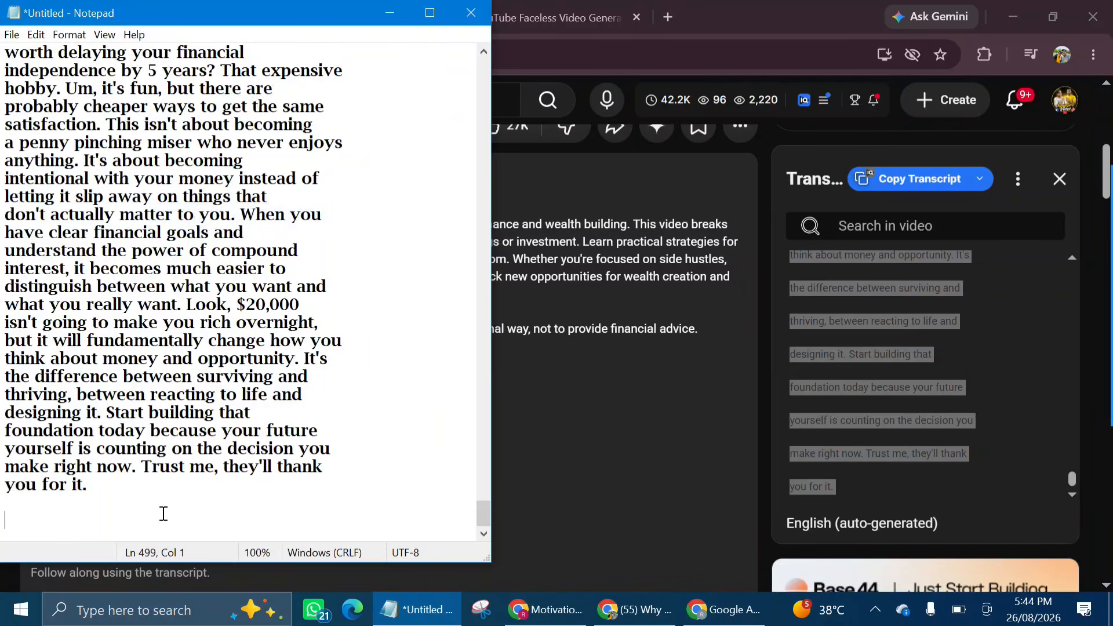
Step: Leave blank space below the pasted transcript and add the label "video 2 title:"
key("Return")
key("Return")
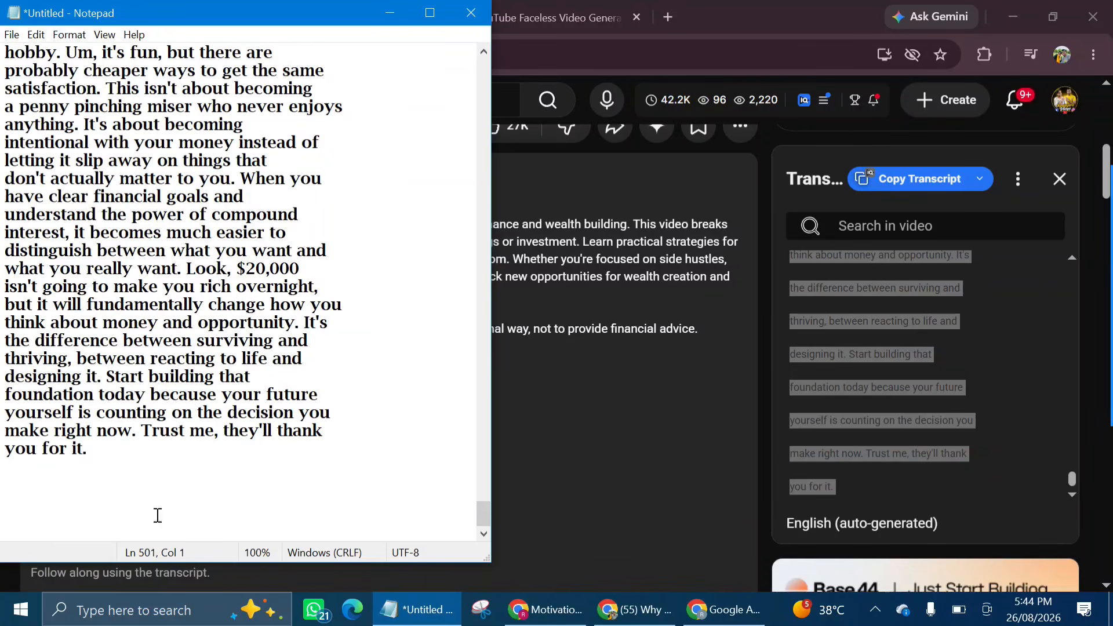
type("video 2 title:")
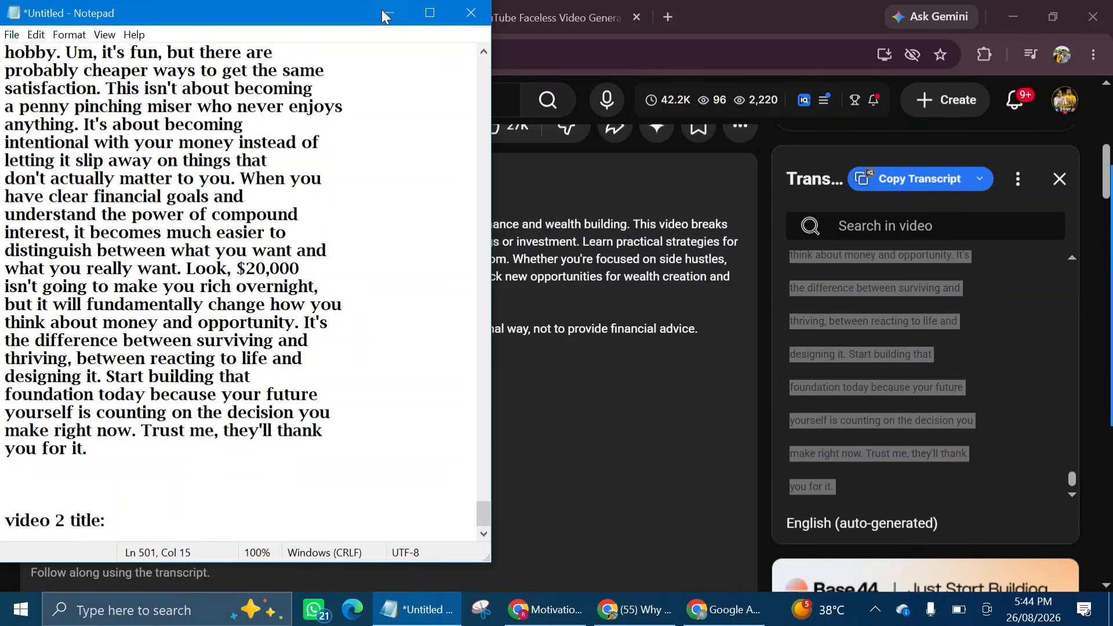
Step: Go back to the channel's popular videos on YouTube and open "Who Can Actually Afford a $500K House in 2026 (The Math Is Brutal)"
left_click(386, 13)
scroll(193, 293, "up", 1)
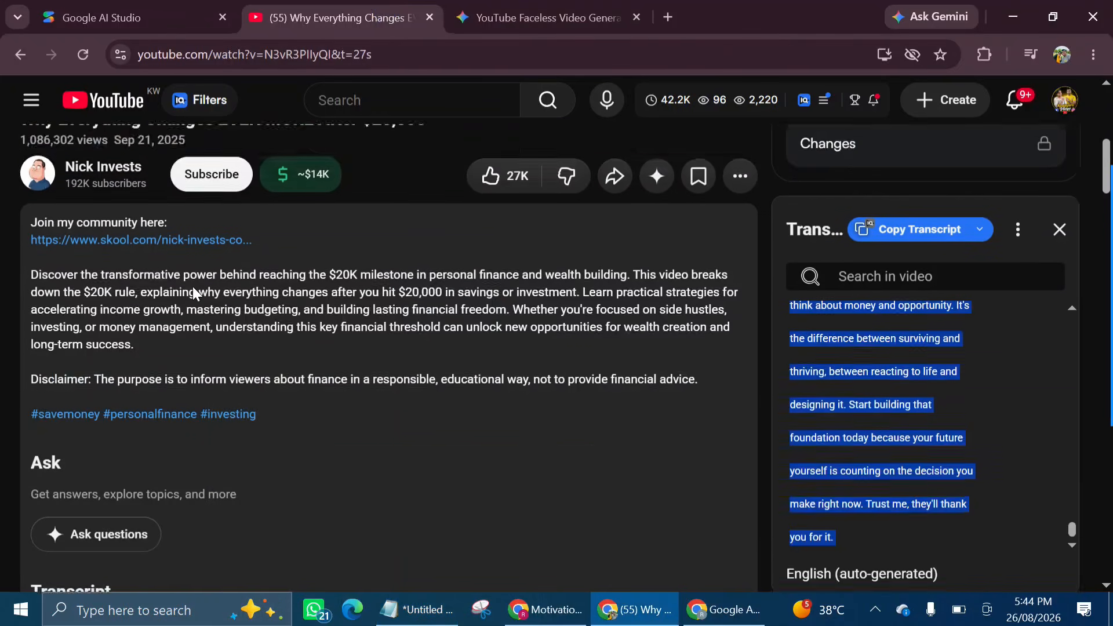
scroll(193, 293, "up", 5)
left_click(17, 56)
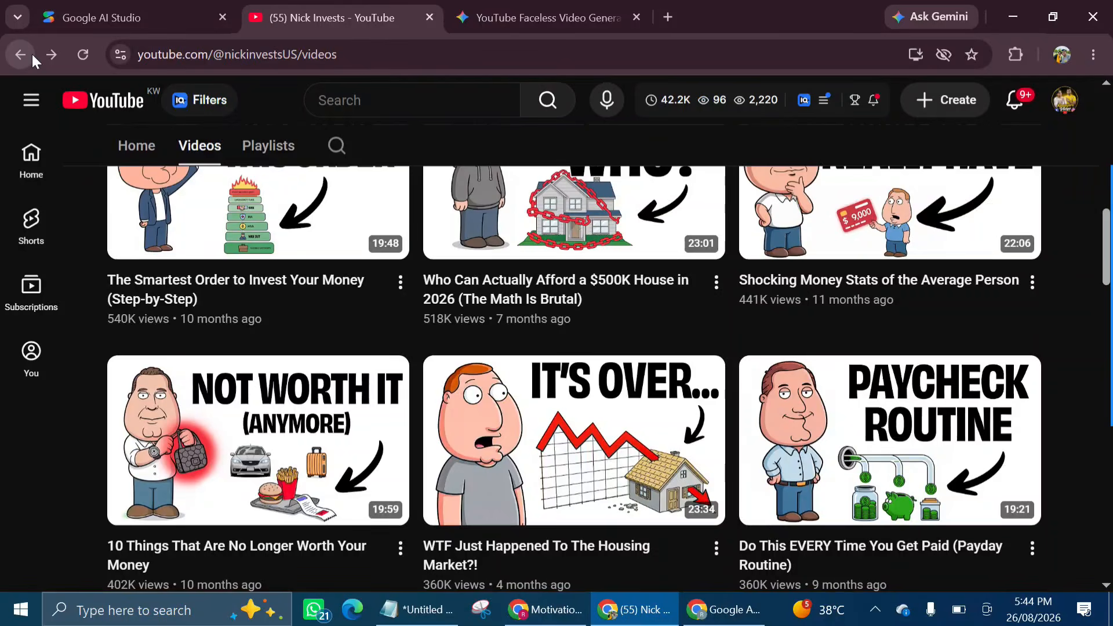
mouse_move(551, 304)
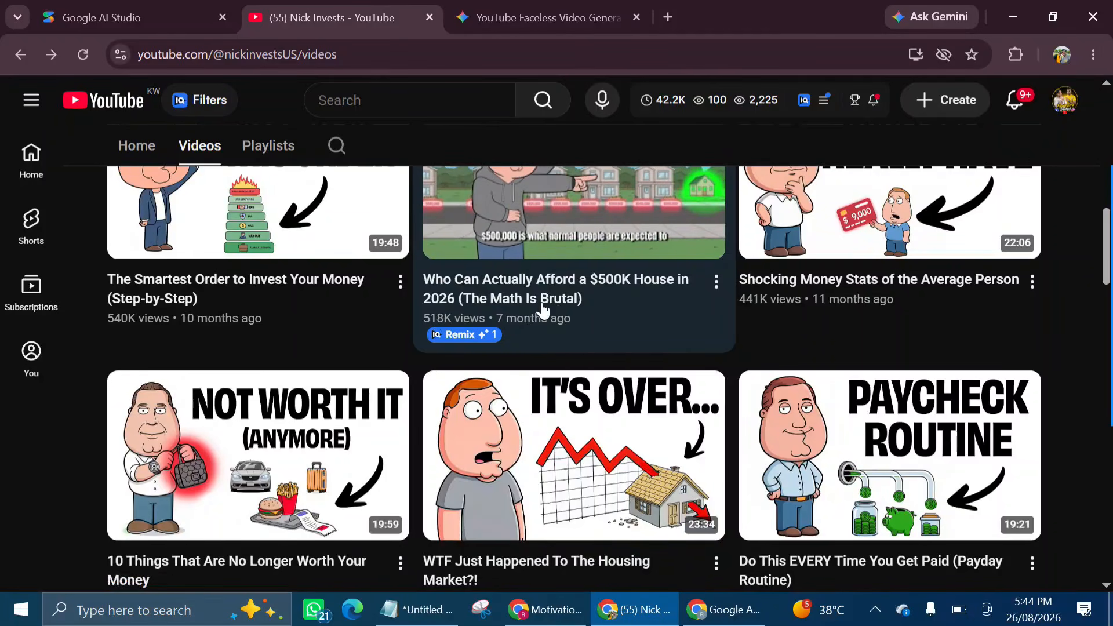
left_click(635, 229)
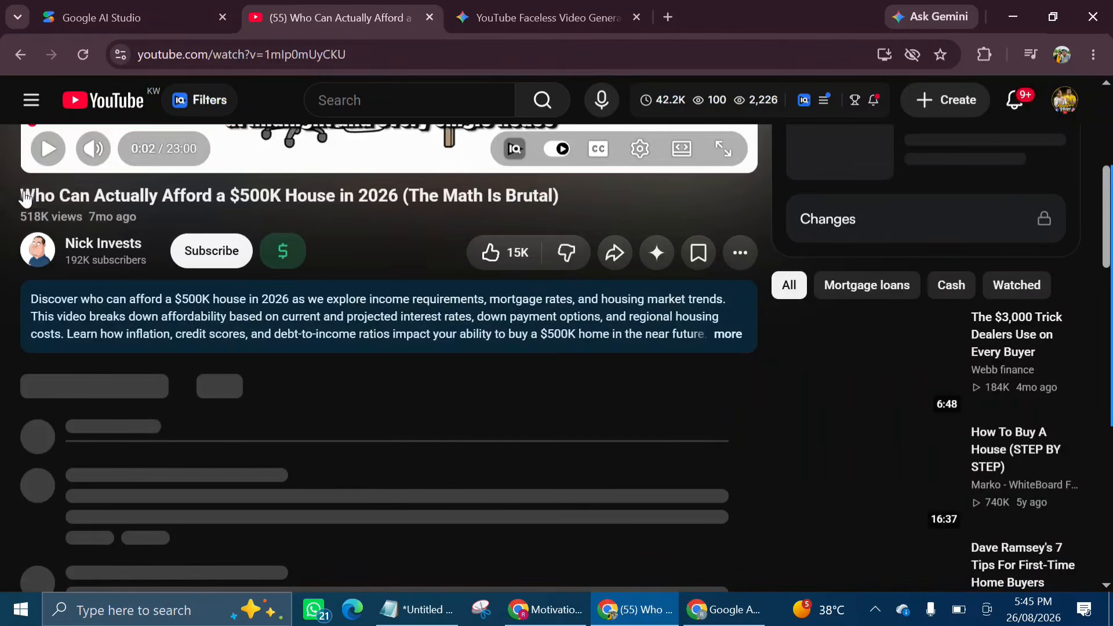
Step: Copy the $500K house video's title and paste it after "video 2 title:" in Notepad
left_click_drag(20, 191, 601, 193)
key("super+c")
right_click(81, 203)
left_click(104, 218)
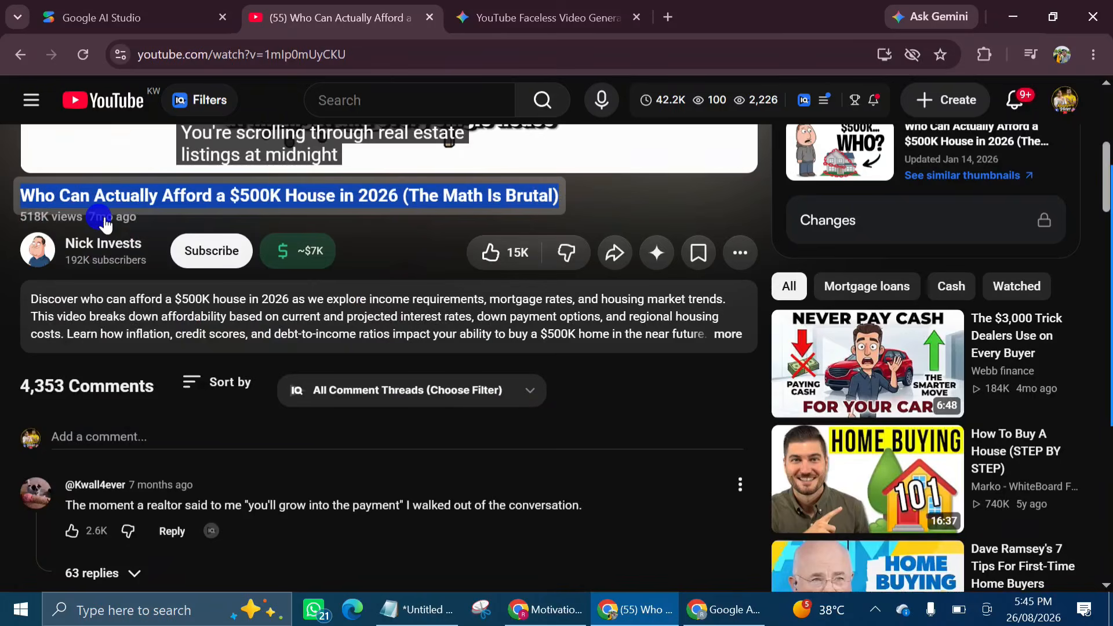
left_click(415, 609)
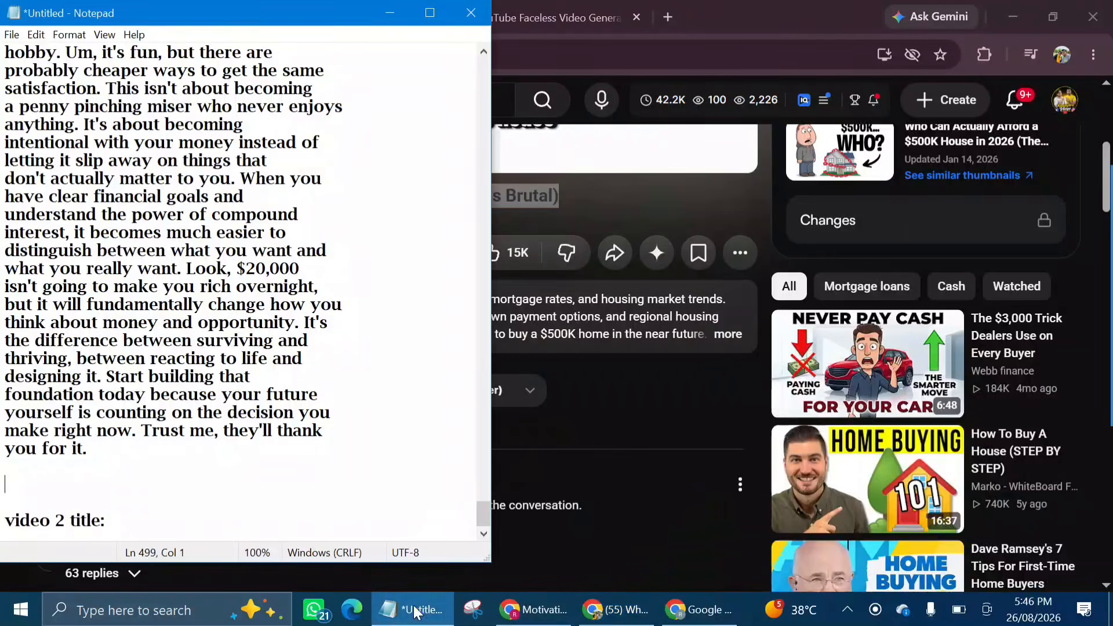
left_click(110, 508)
right_click(115, 511)
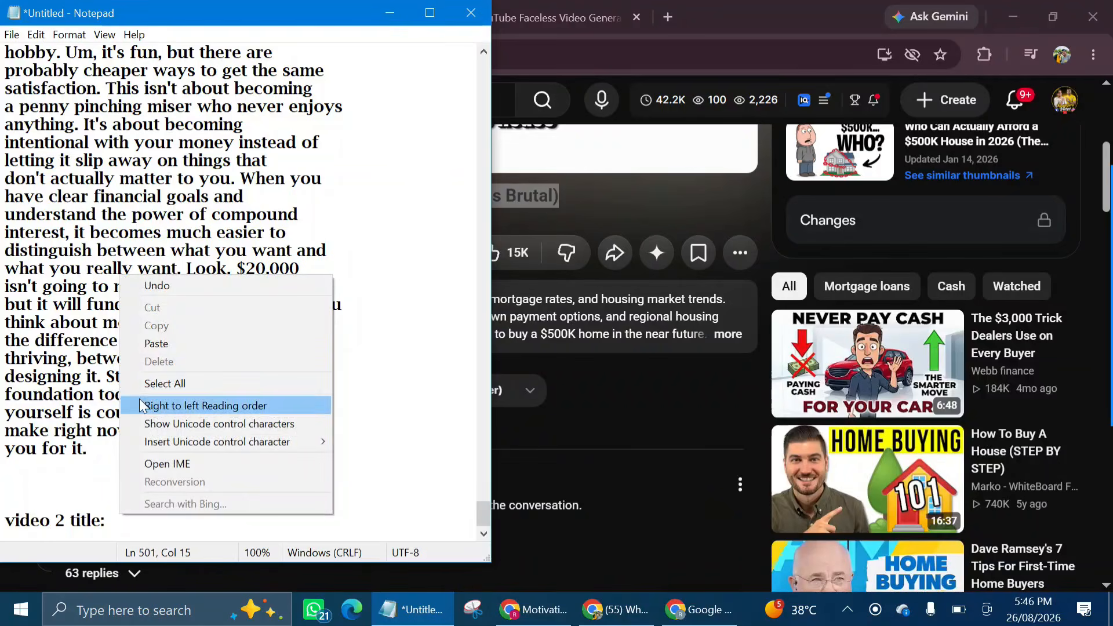
left_click(152, 344)
Step: Leave a blank line, add the label "video 2 script:" and switch back to the second video's YouTube page
key("Return")
key("Return")
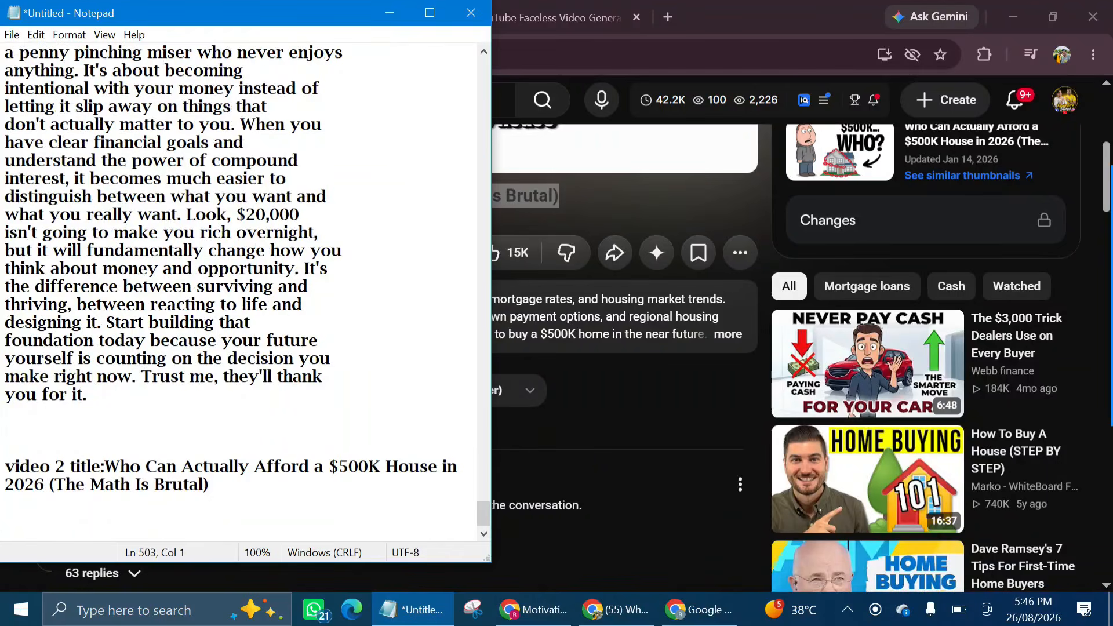
type("video 2 script:")
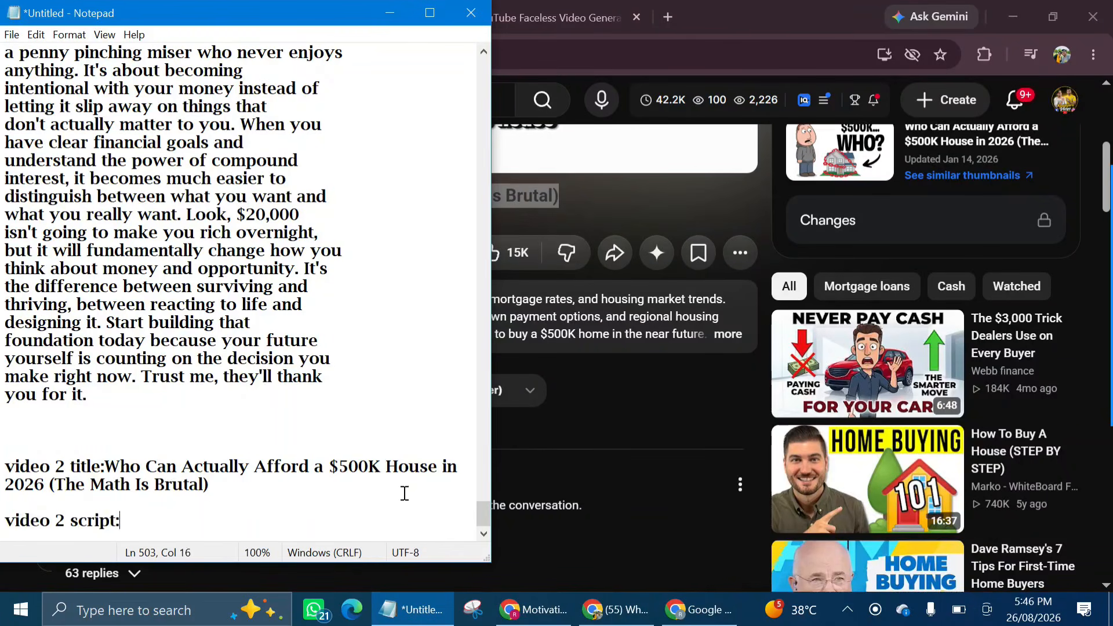
left_click(605, 412)
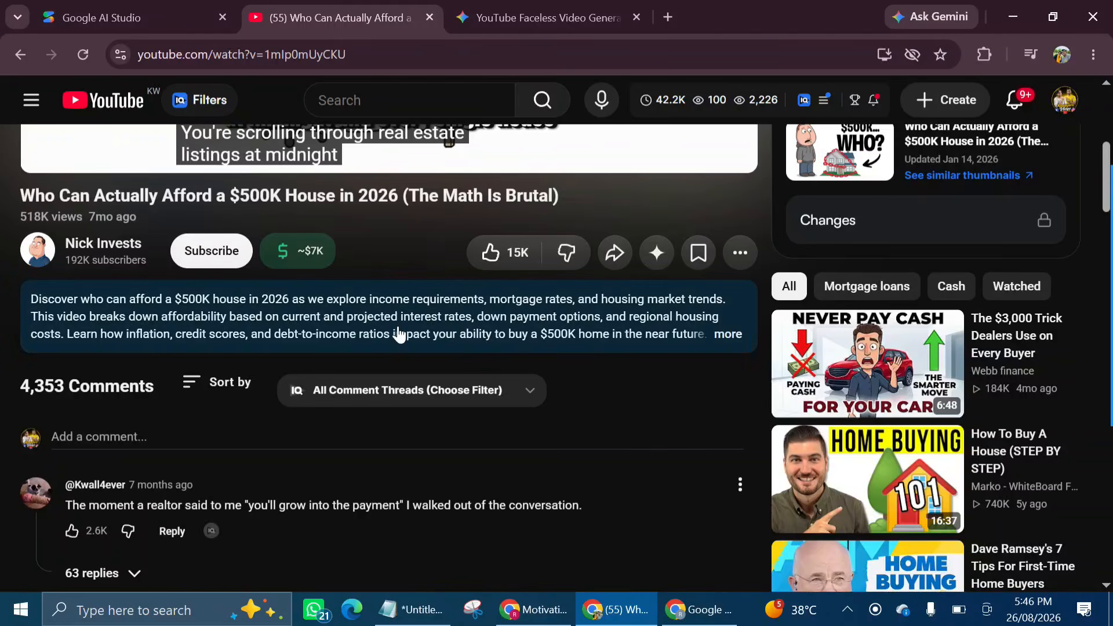
Step: Expand the $500K house video's description and show its transcript
left_click(729, 335)
scroll(462, 396, "down", 1)
scroll(463, 396, "down", 3)
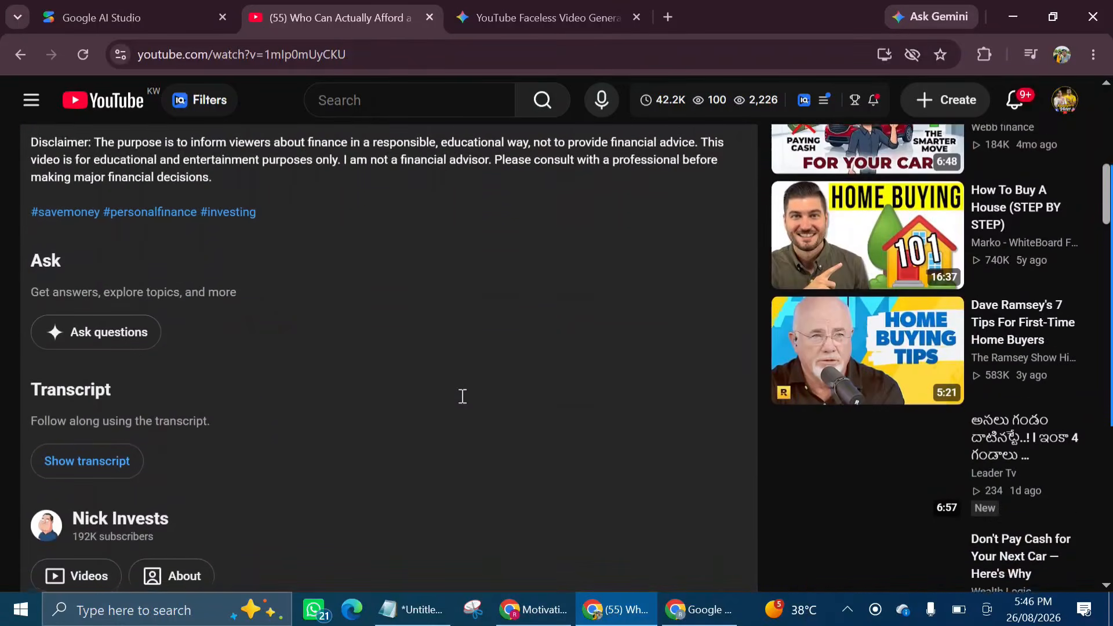
left_click(109, 463)
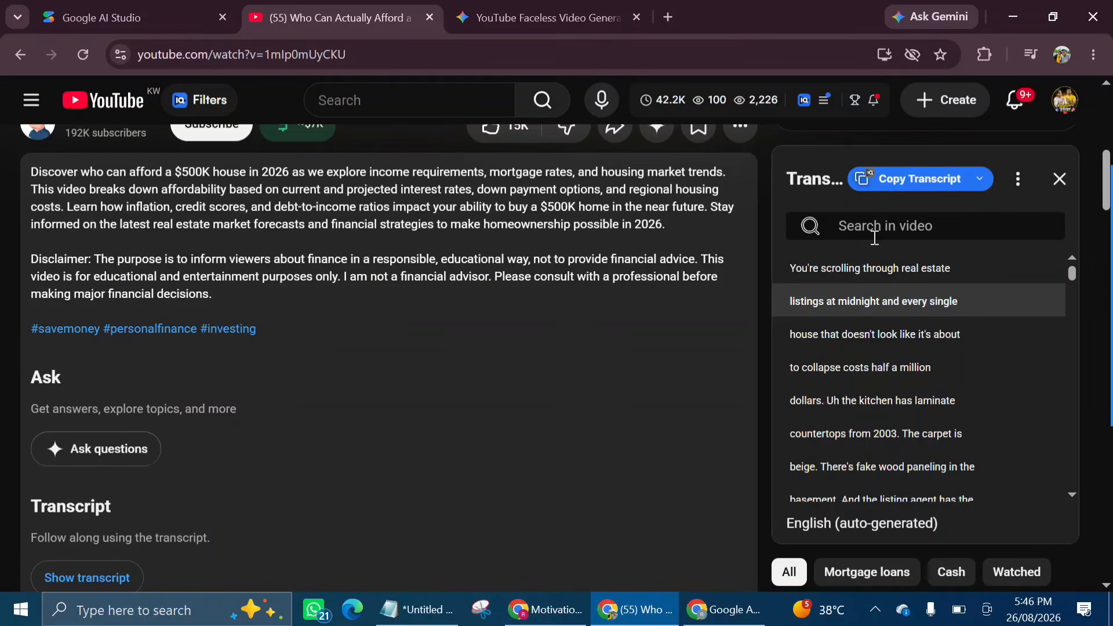
Step: Copy the video's entire transcript and paste it after "video 2 script:" in Notepad
left_click(786, 269)
left_click_drag(785, 268, 952, 510)
right_click(880, 385)
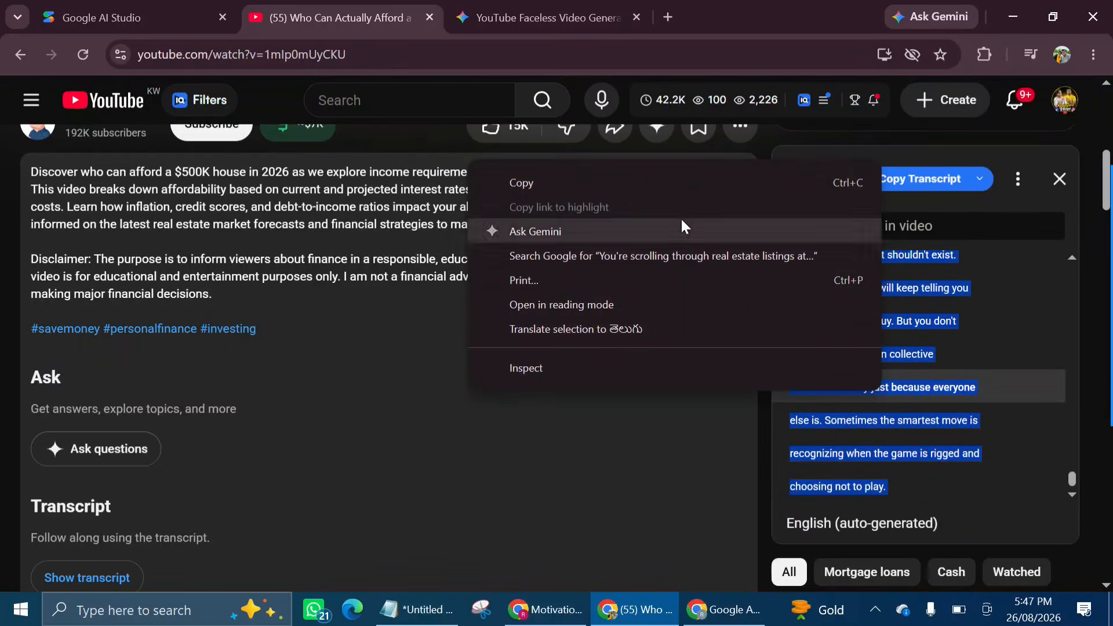
left_click(632, 182)
left_click(420, 617)
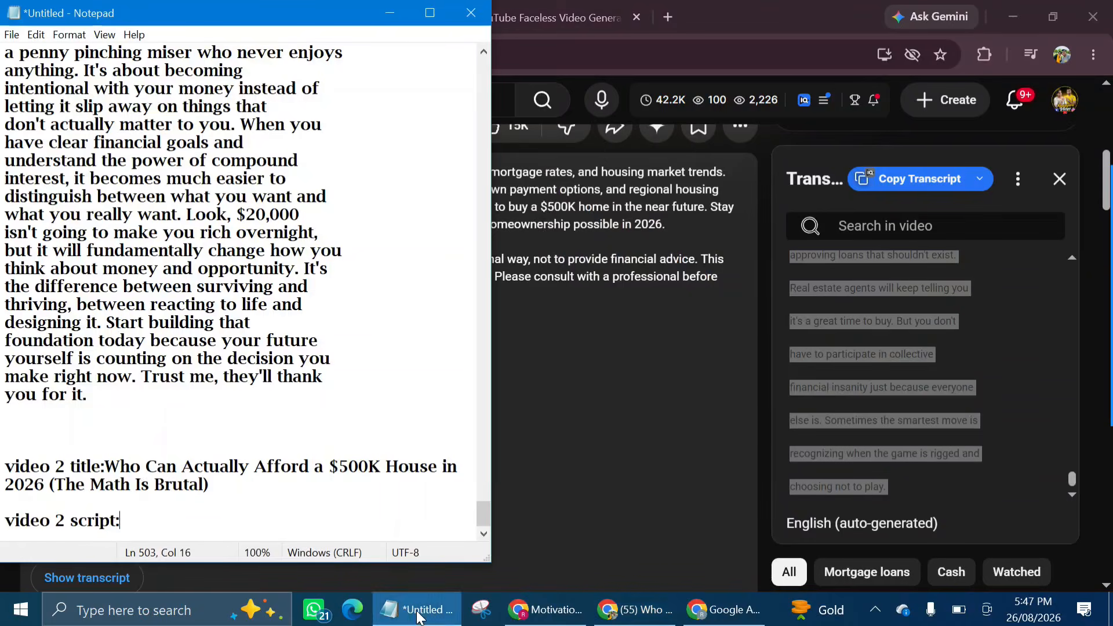
left_click(157, 524)
right_click(158, 524)
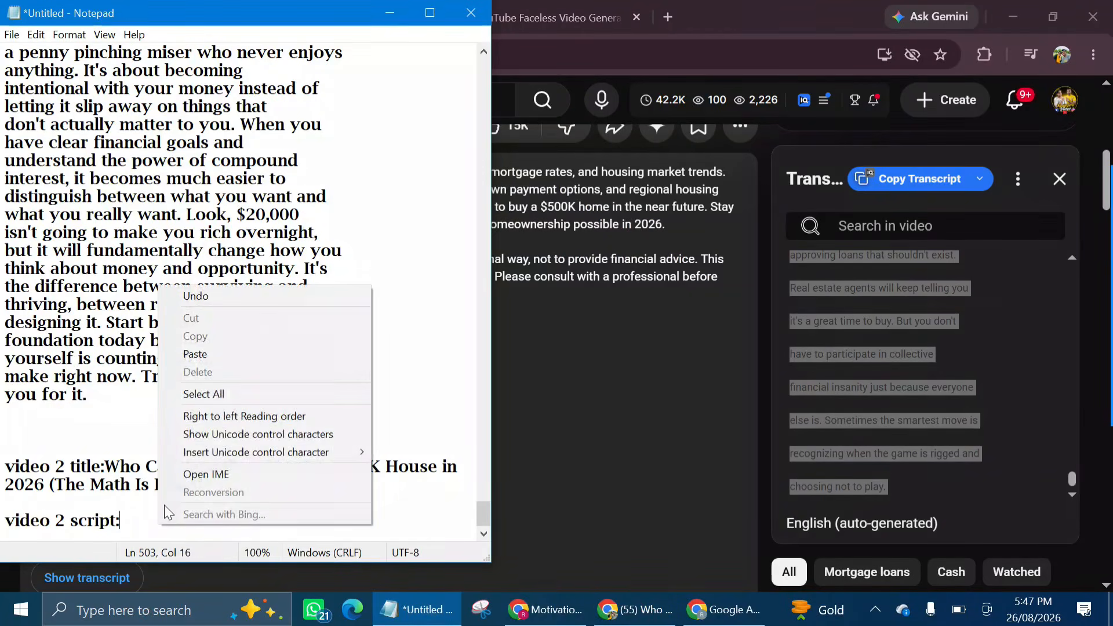
left_click(187, 355)
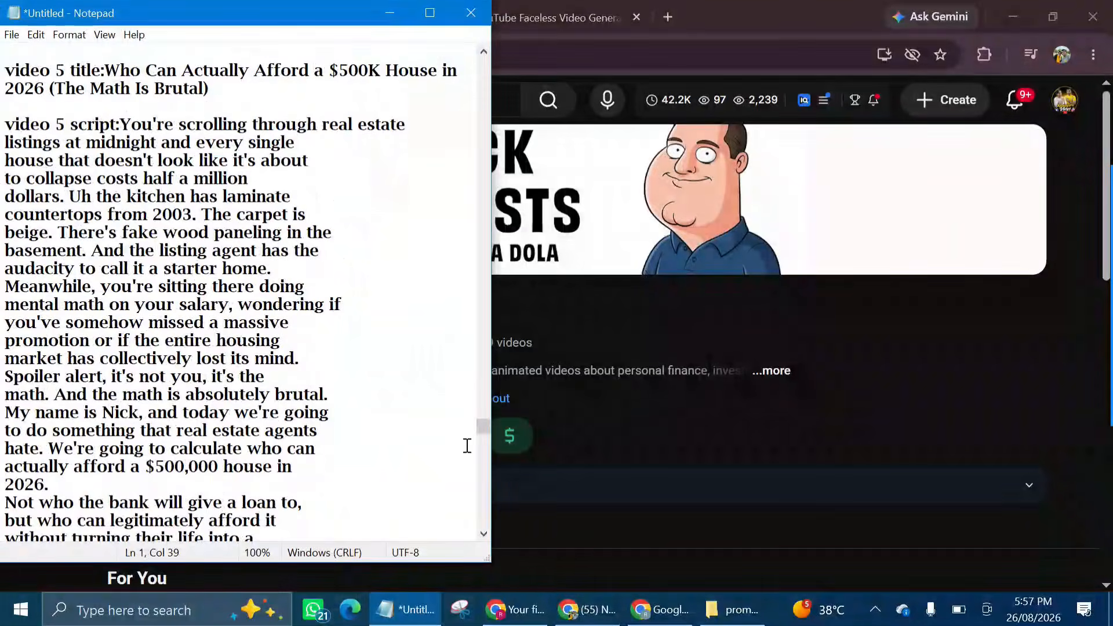
Step: Select everything in the Notepad document, from the channel URL to the last transcript, and copy it
left_click_drag(482, 442, 468, 40)
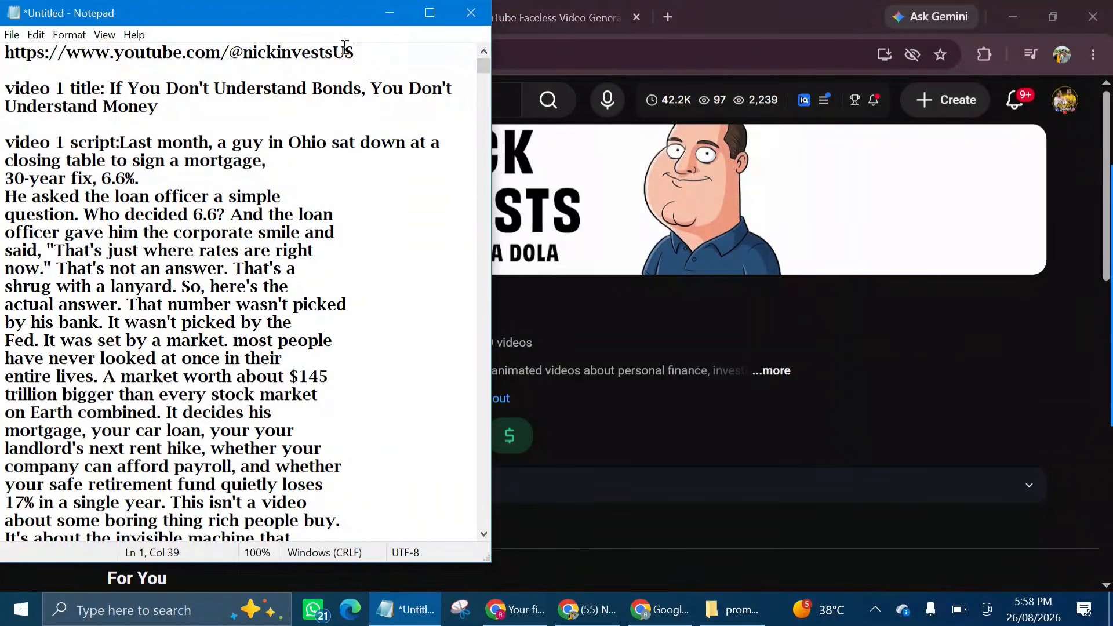
key("ctrl+a")
right_click(112, 150)
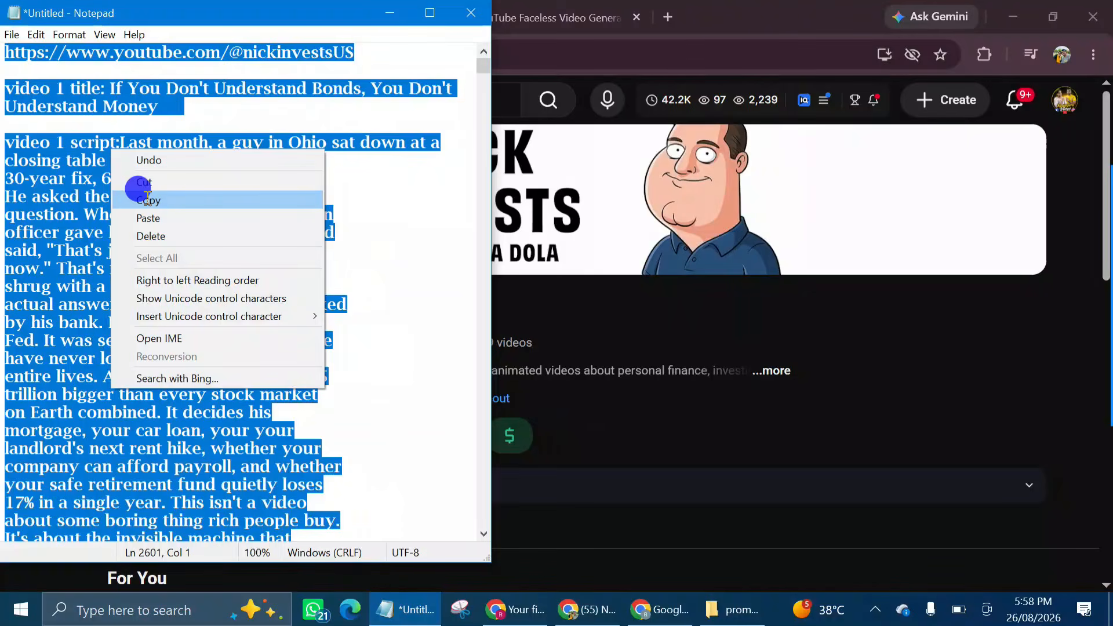
left_click(147, 200)
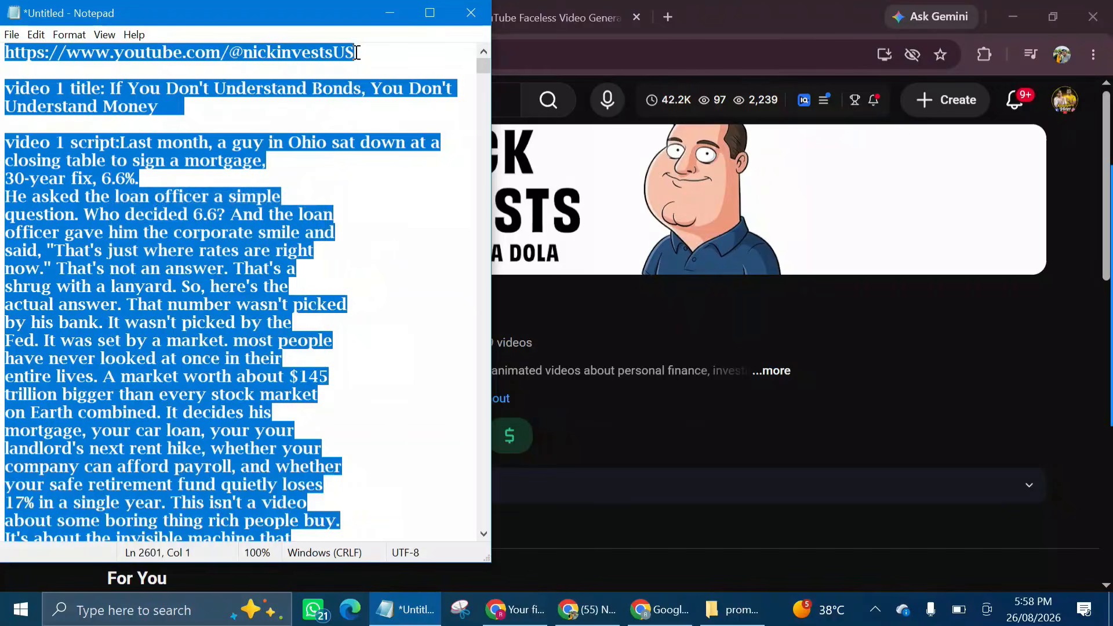
Step: Switch to the Gemini chat, paste the copied channel URL, titles and transcripts as the Step 1 answer, and send it
left_click(530, 8)
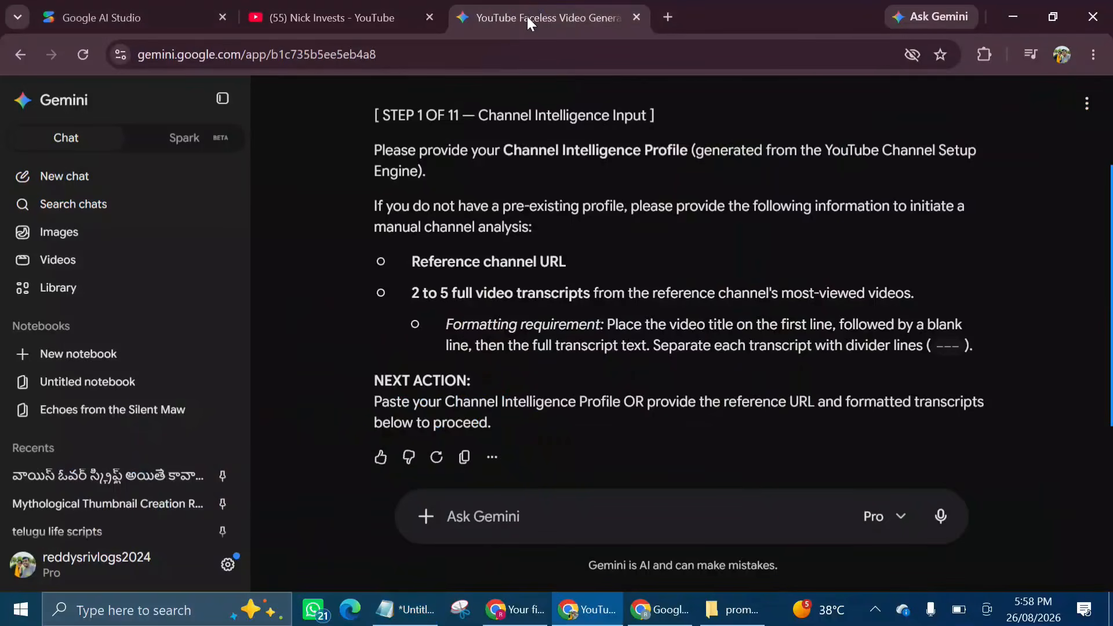
right_click(511, 516)
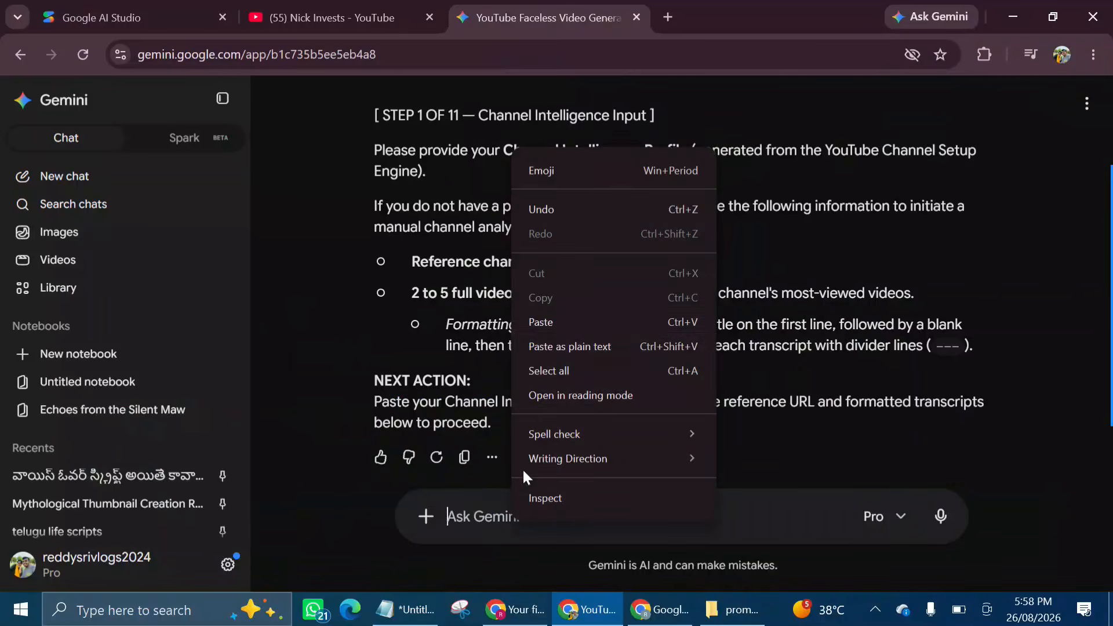
left_click(544, 328)
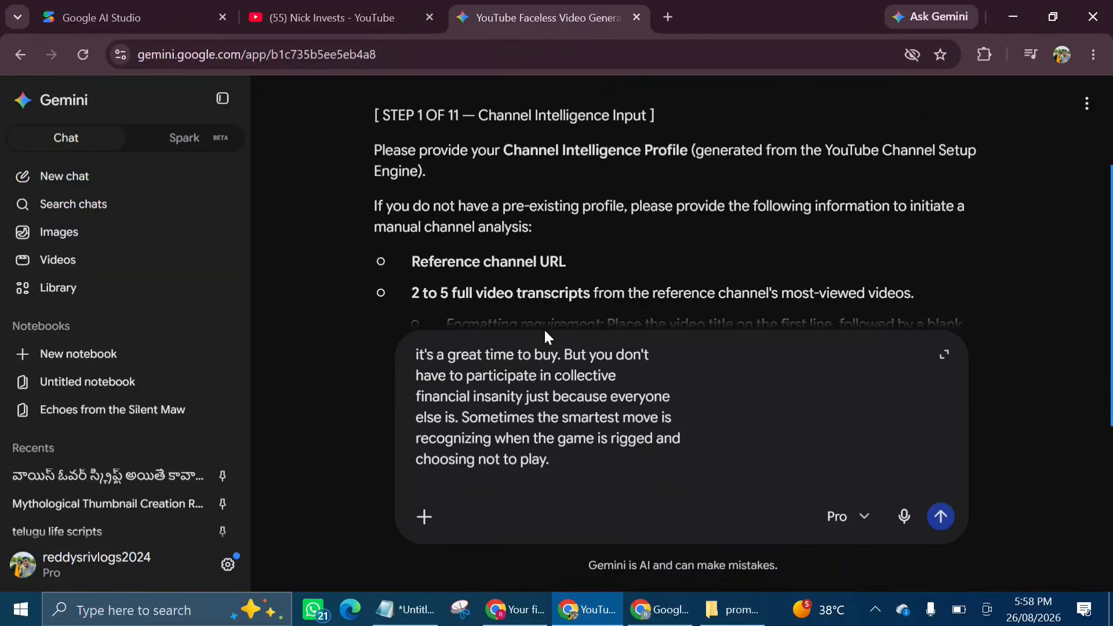
left_click(939, 519)
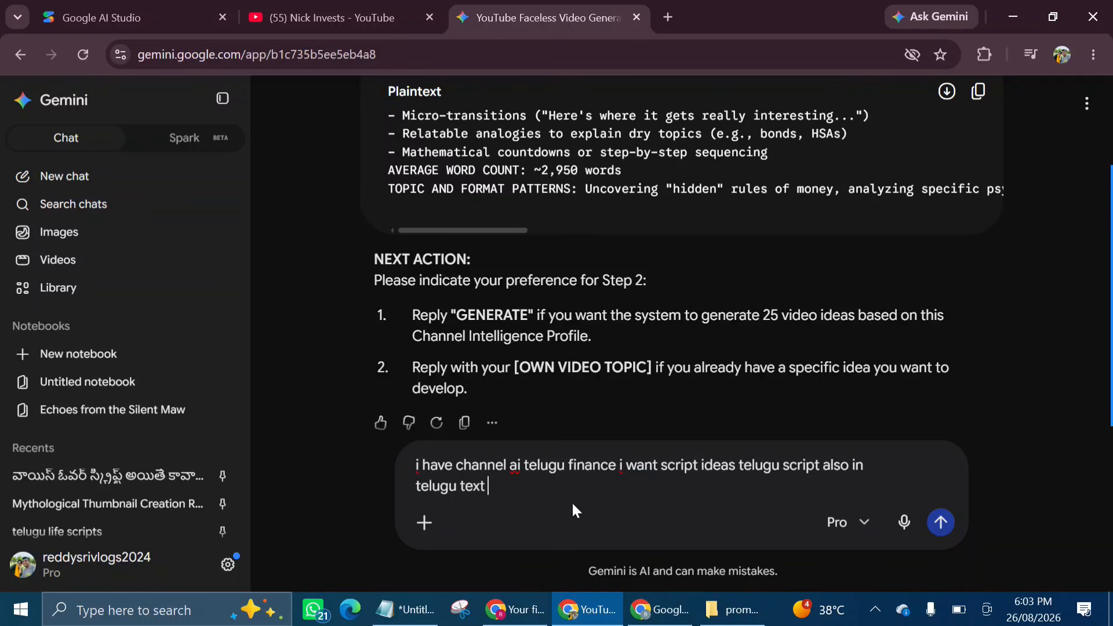
Step: Send "i have channel ai telugu finance i want script ideas telugu script also in telugu text" and review the suggested video ideas
left_click(941, 523)
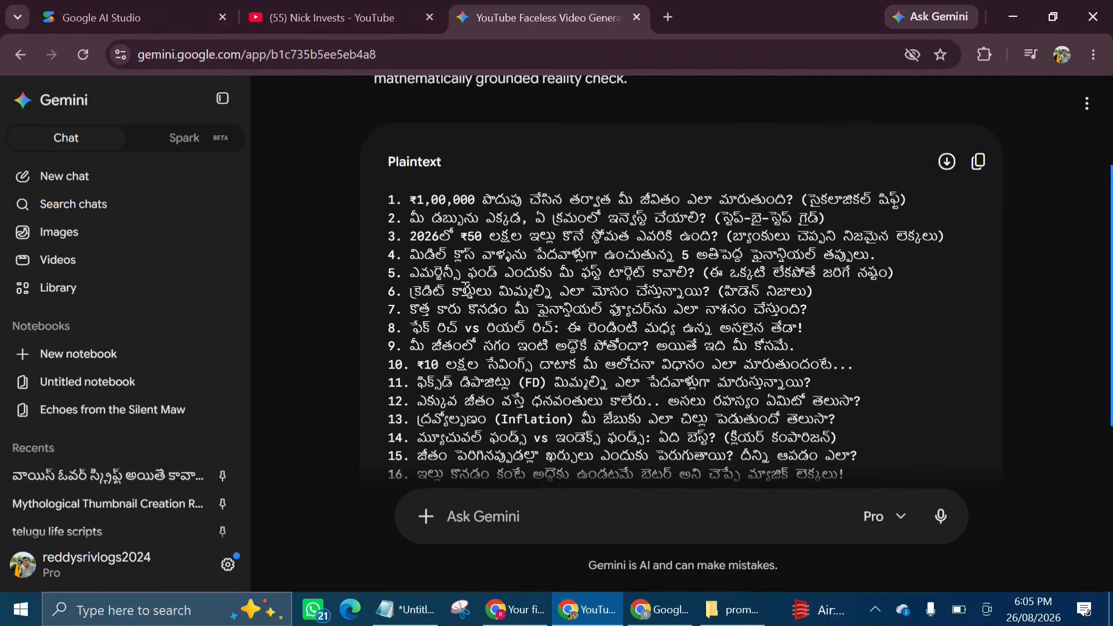
scroll(467, 288, "down", 3)
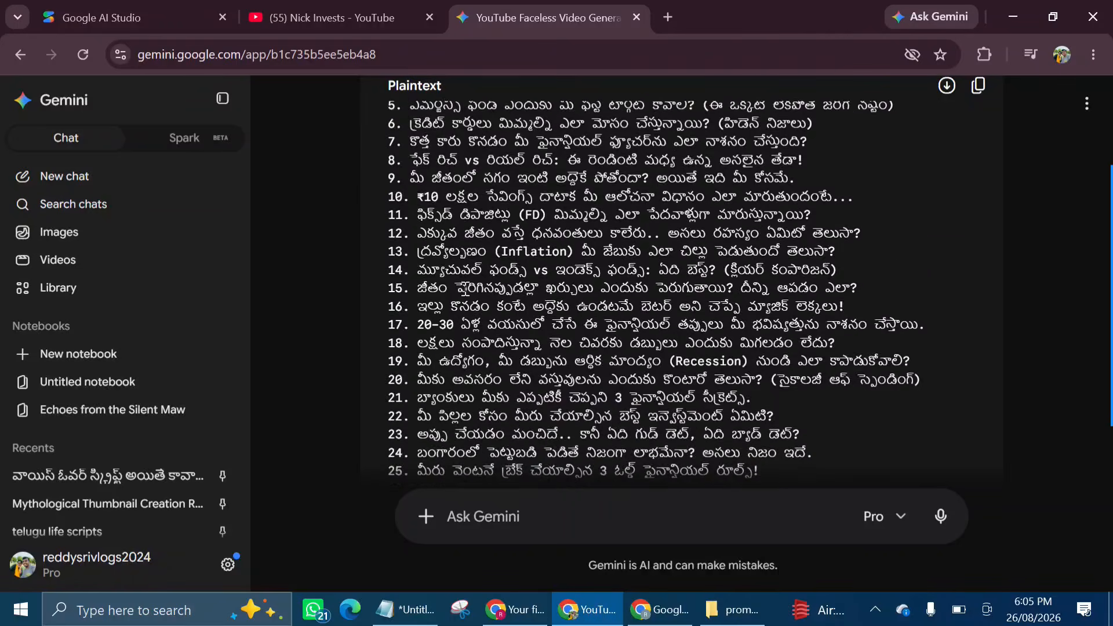
scroll(466, 288, "down", 2)
scroll(466, 288, "up", 2)
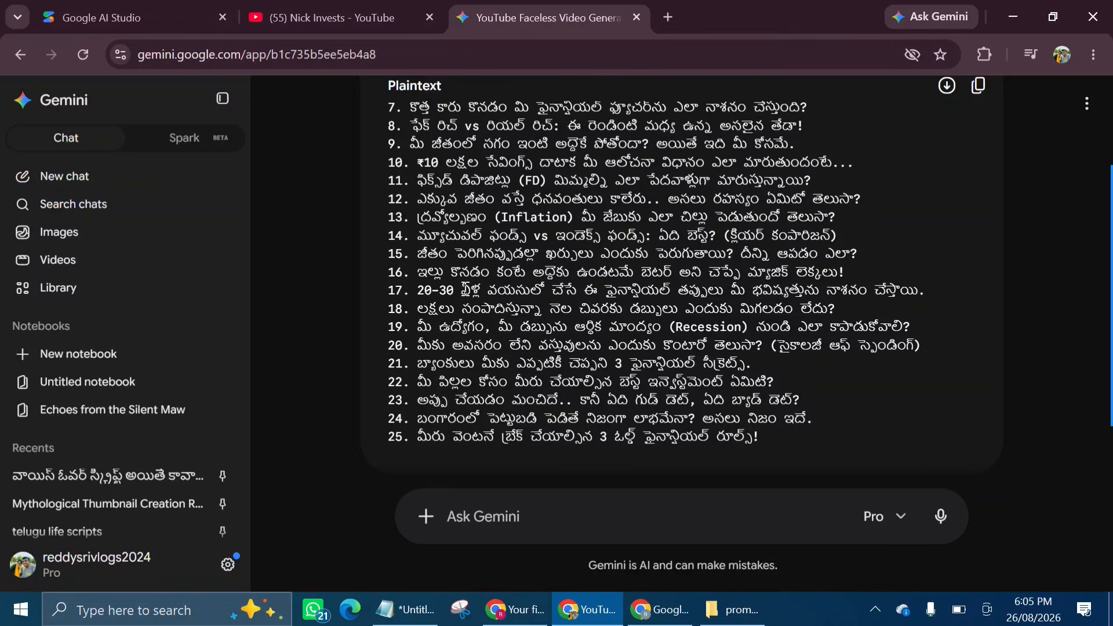
scroll(466, 288, "up", 6)
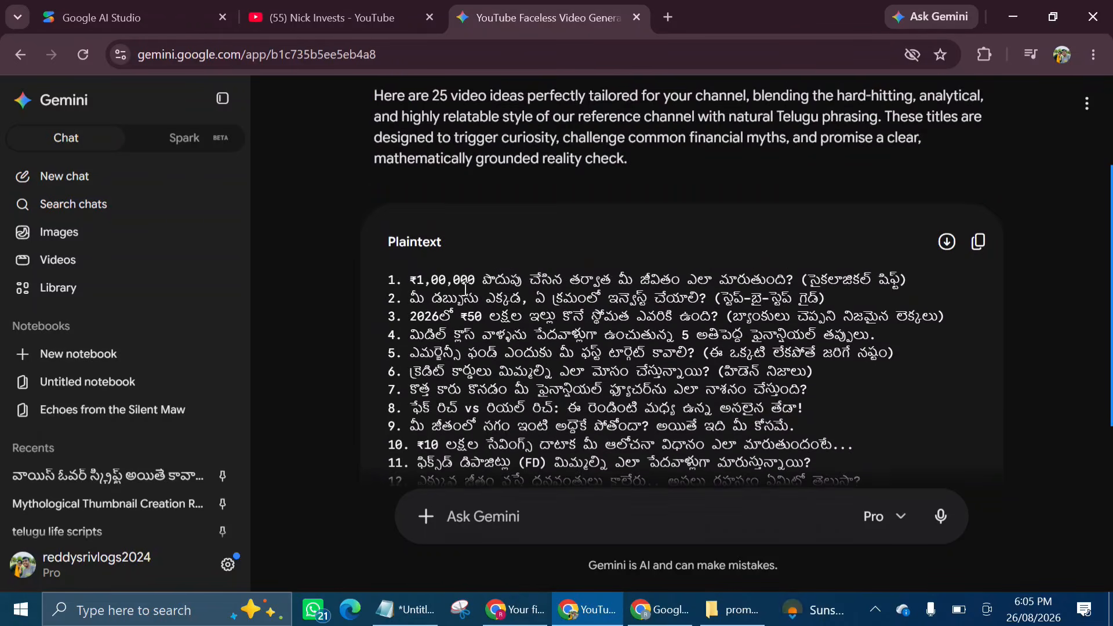
scroll(463, 287, "up", 4)
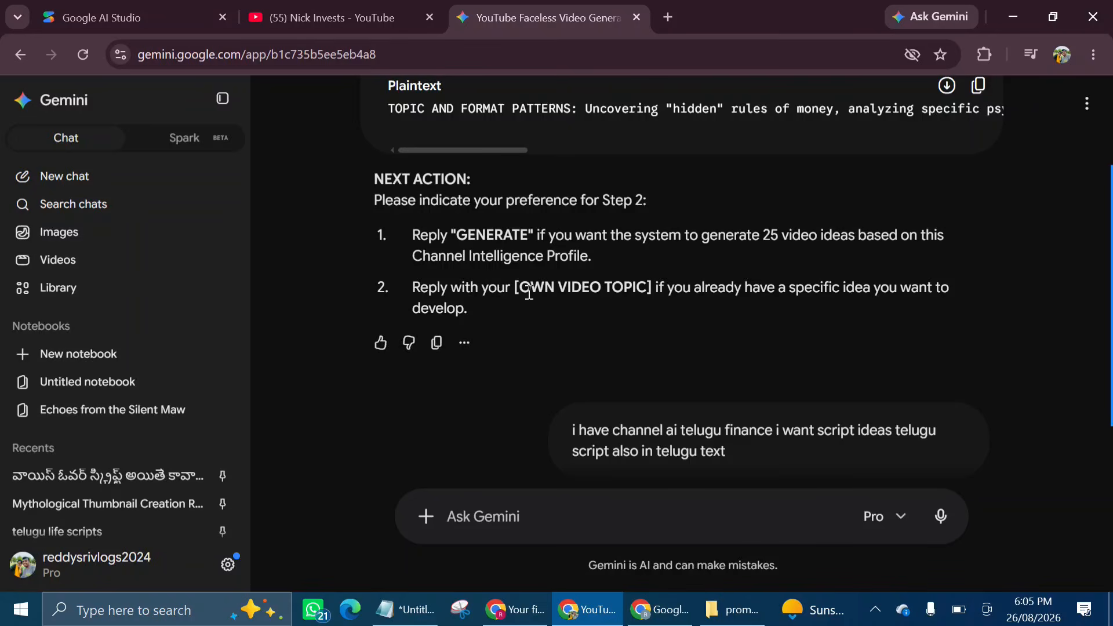
scroll(659, 287, "down", 15)
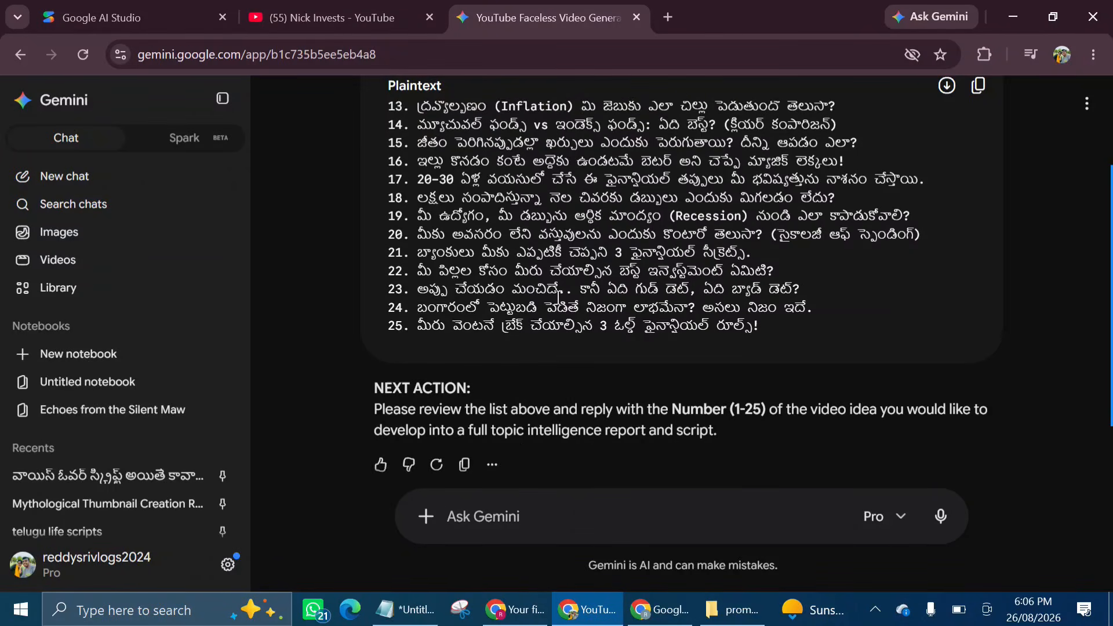
Step: Choose video idea 6, about credit cards, by replying "6" after checking it in the list
type("6")
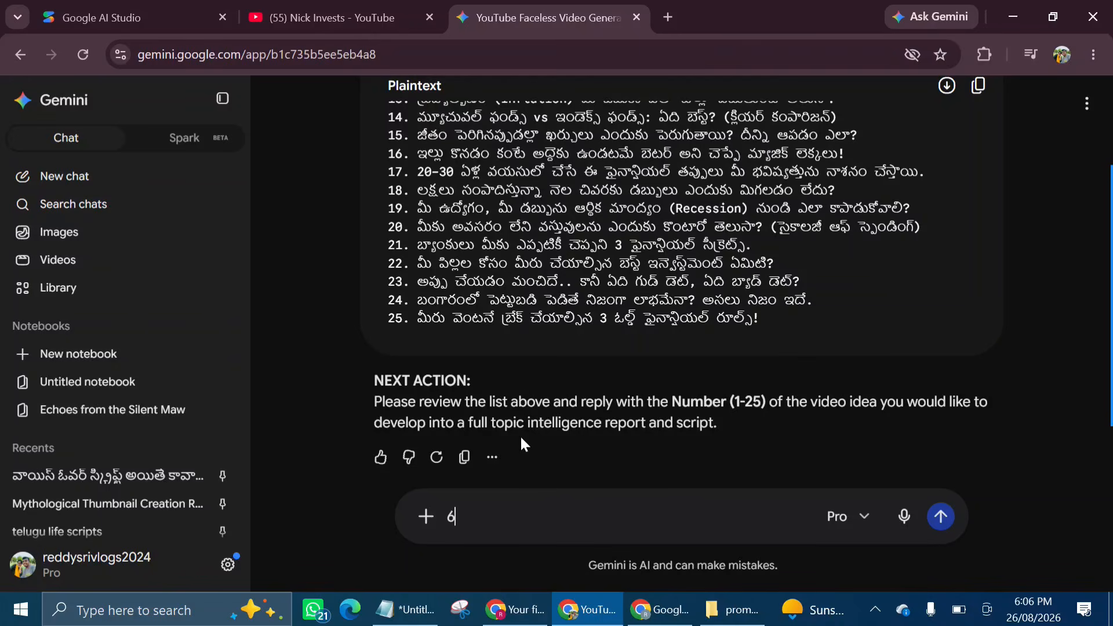
scroll(520, 435, "up", 4)
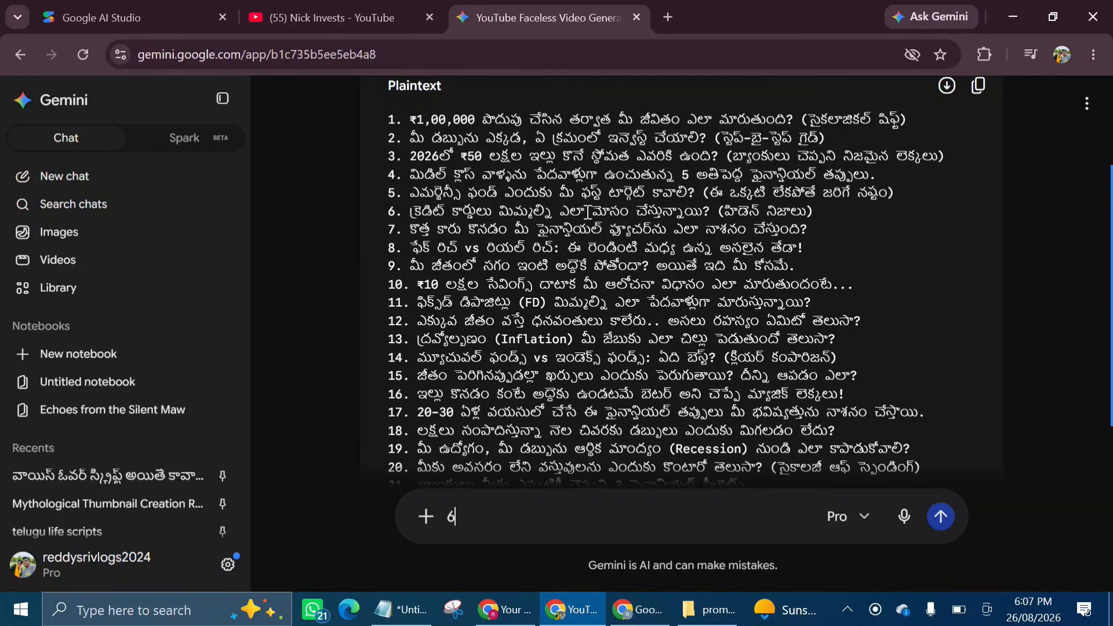
scroll(592, 214, "down", 4)
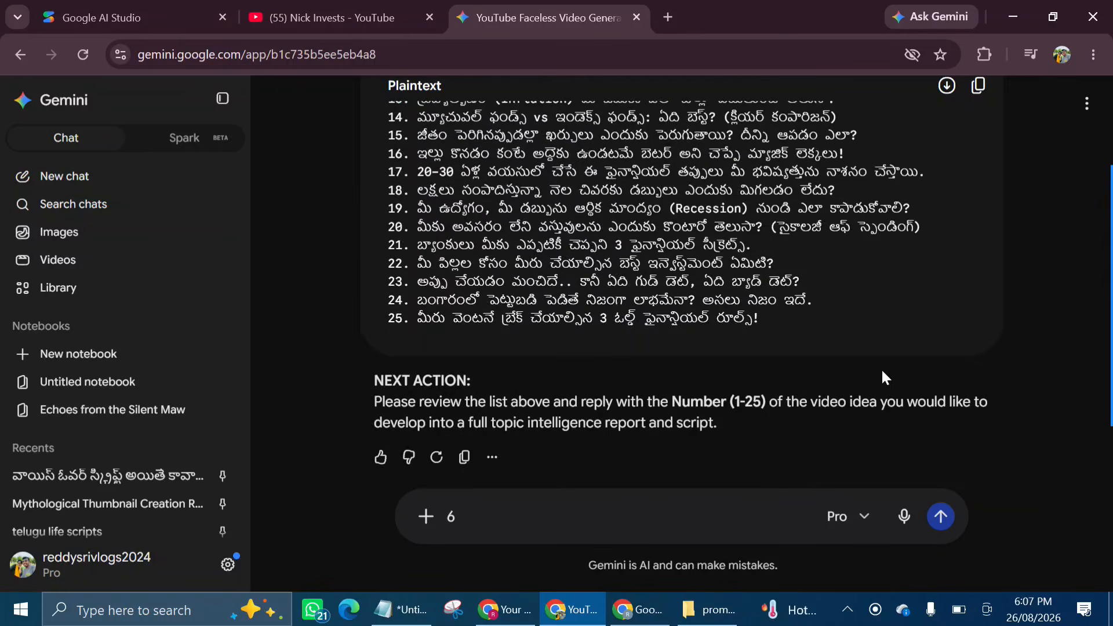
left_click(941, 516)
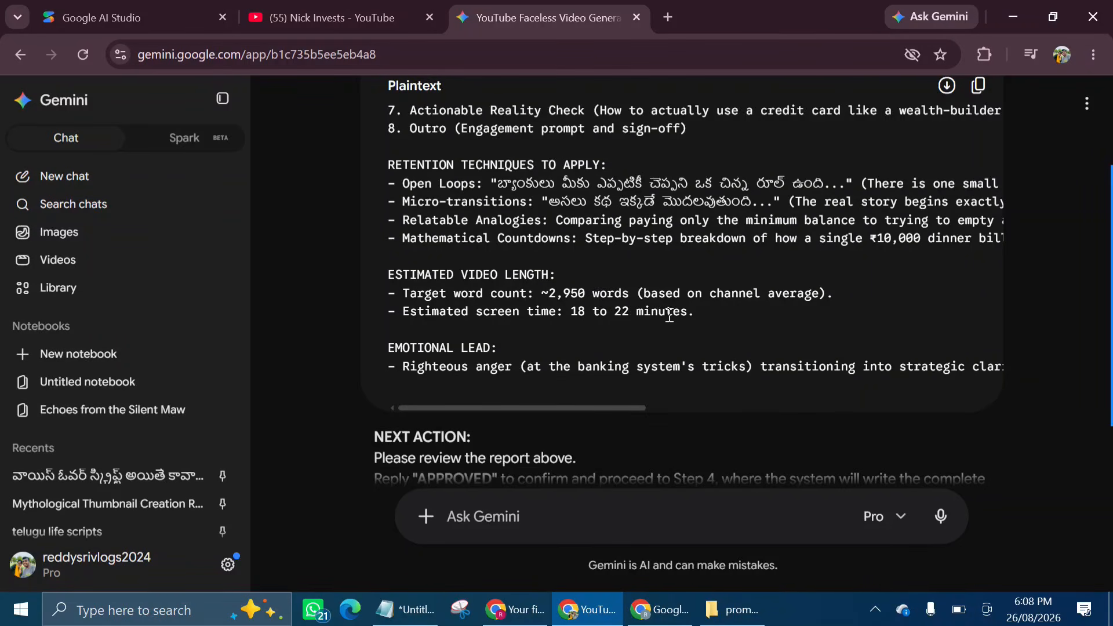
Step: Answer the topic report by requesting a script length of "950 words" and send the reply
scroll(670, 314, "down", 2)
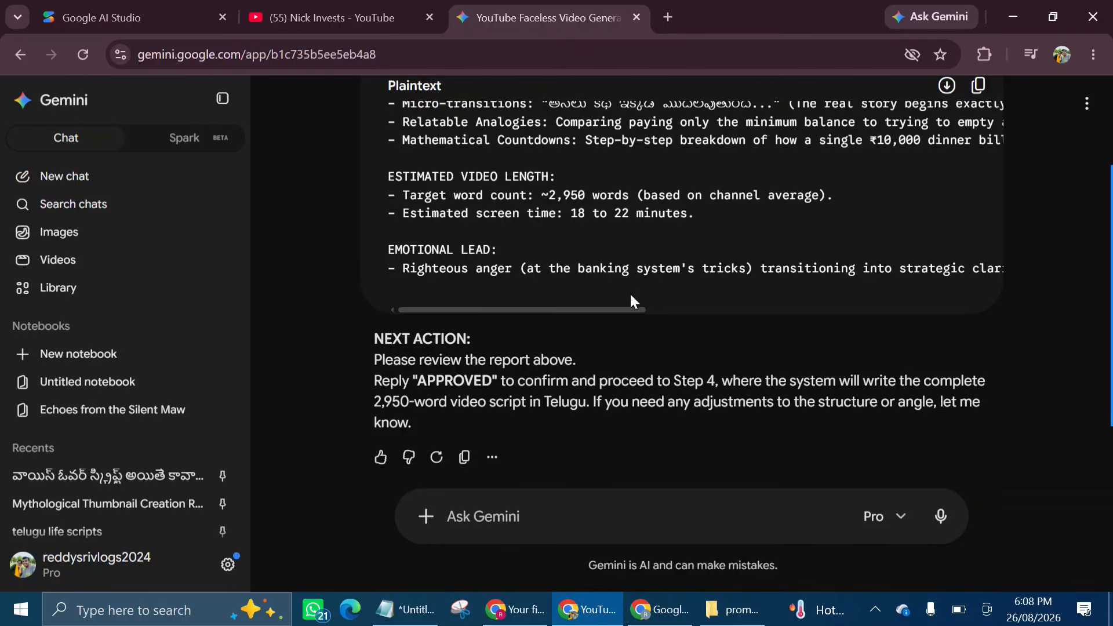
left_click(499, 513)
type("950")
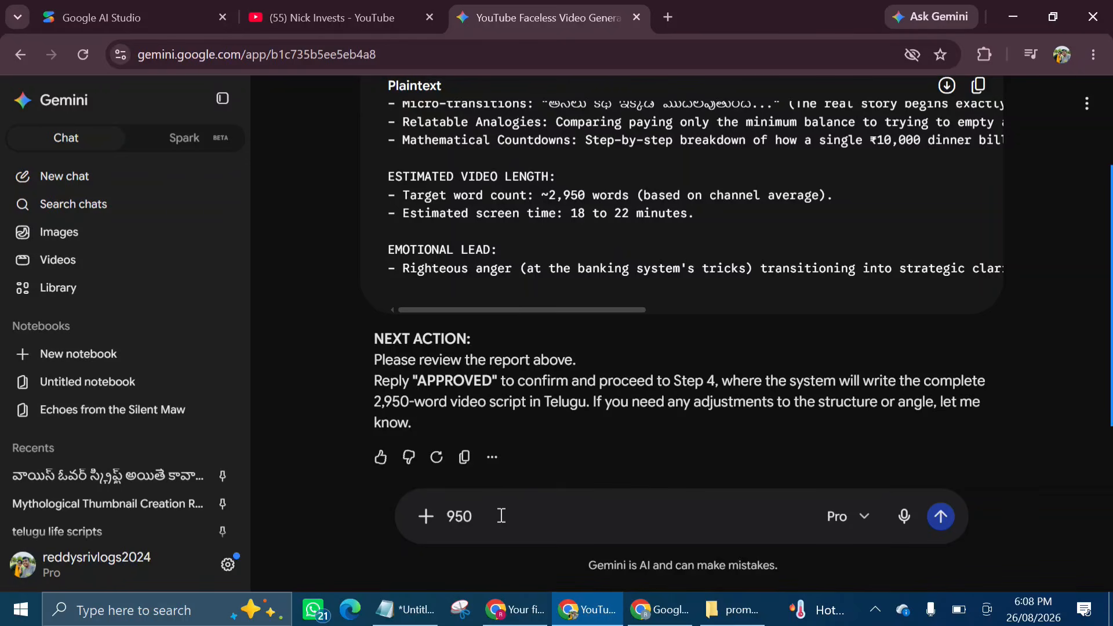
type(" words")
left_click(937, 514)
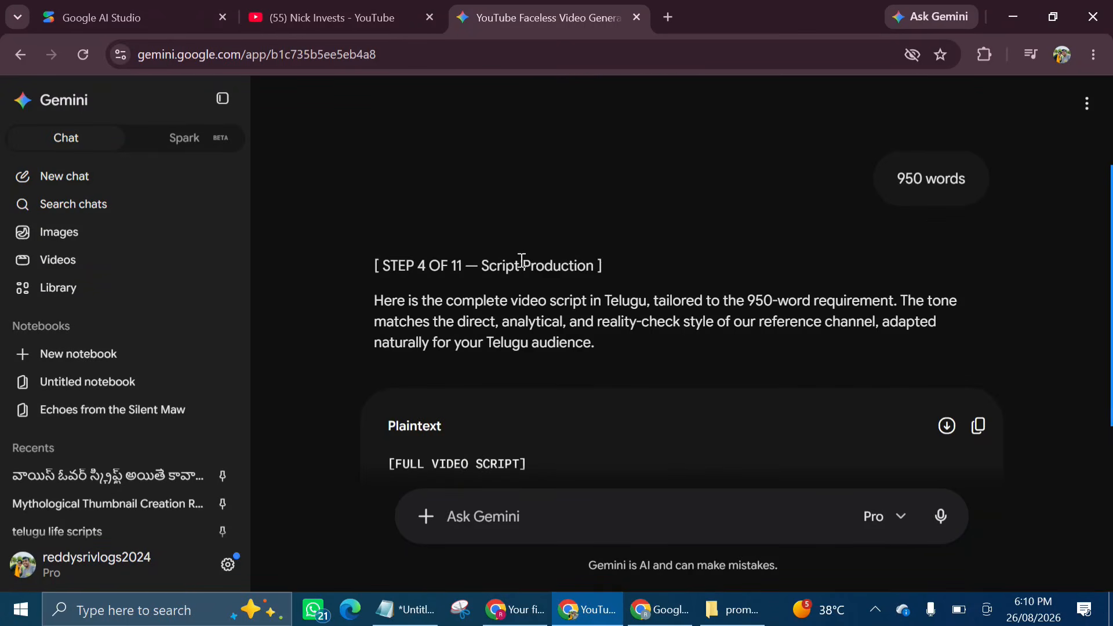
Step: Examine the Telugu script from Step 4, including its length requirement, the channel welcome line and the word-count check
scroll(539, 262, "down", 2)
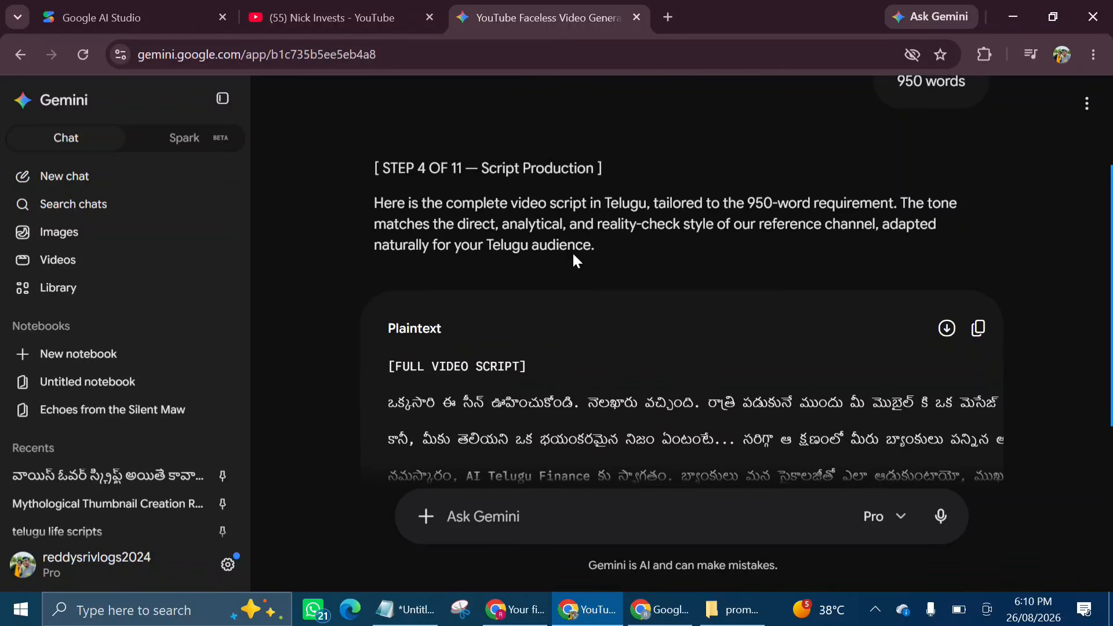
left_click_drag(745, 203, 859, 216)
left_click(741, 337)
scroll(741, 340, "down", 5)
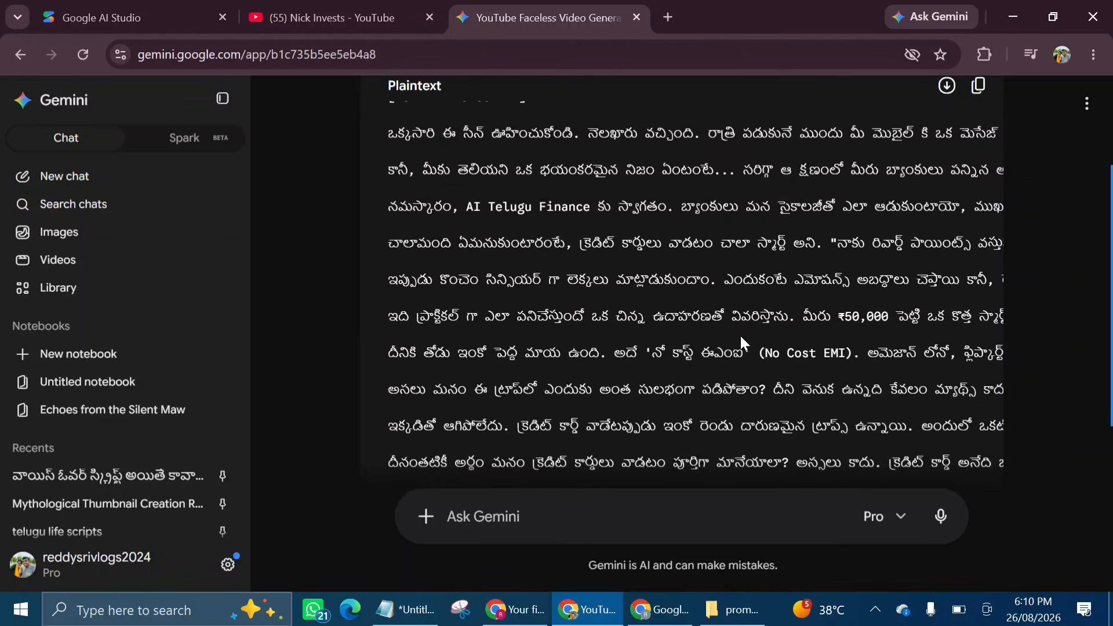
scroll(740, 335, "up", 1)
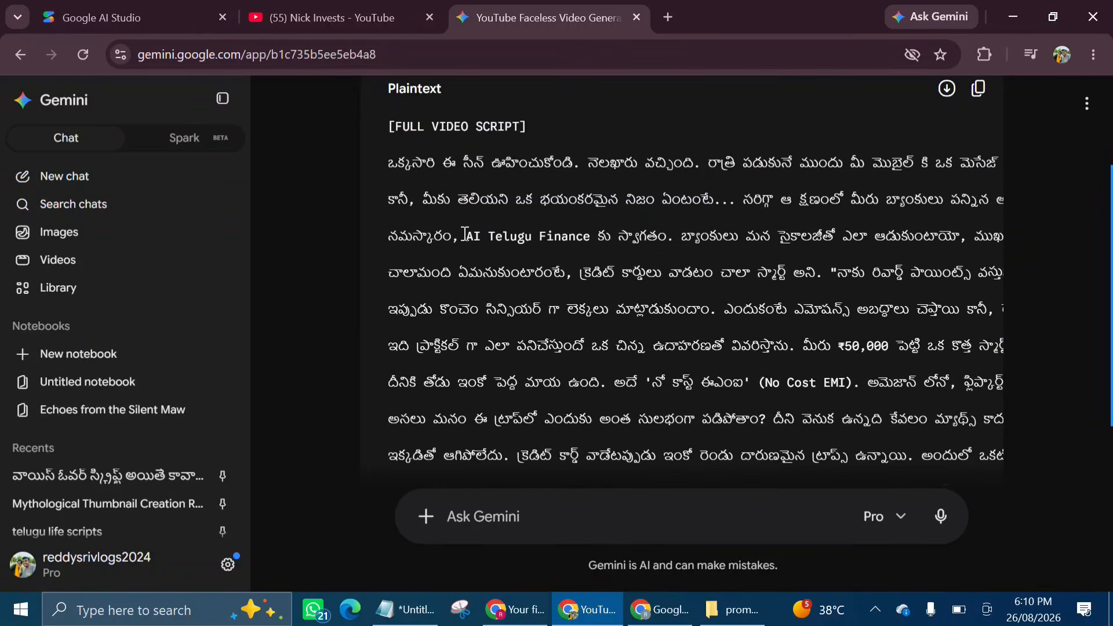
scroll(645, 223, "right", 4)
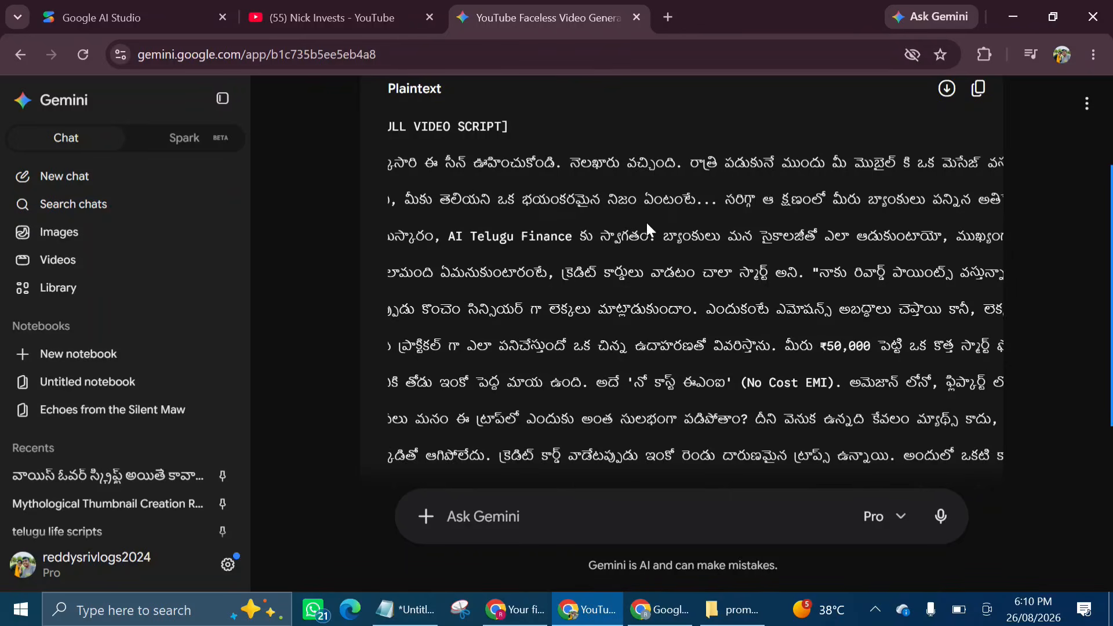
scroll(640, 223, "left", 4)
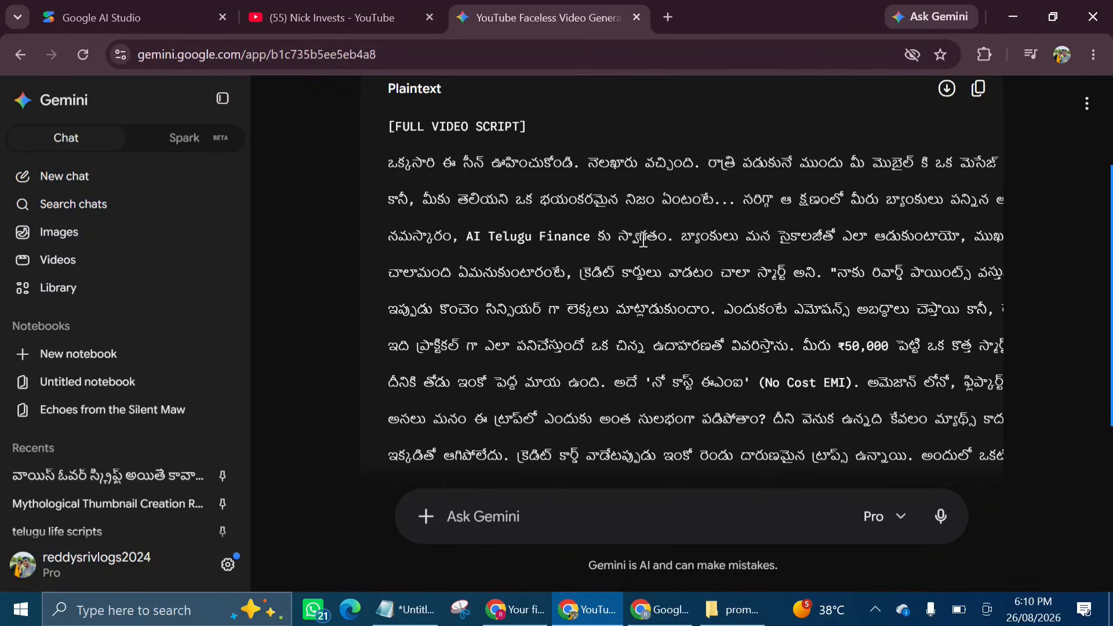
scroll(643, 239, "up", 1)
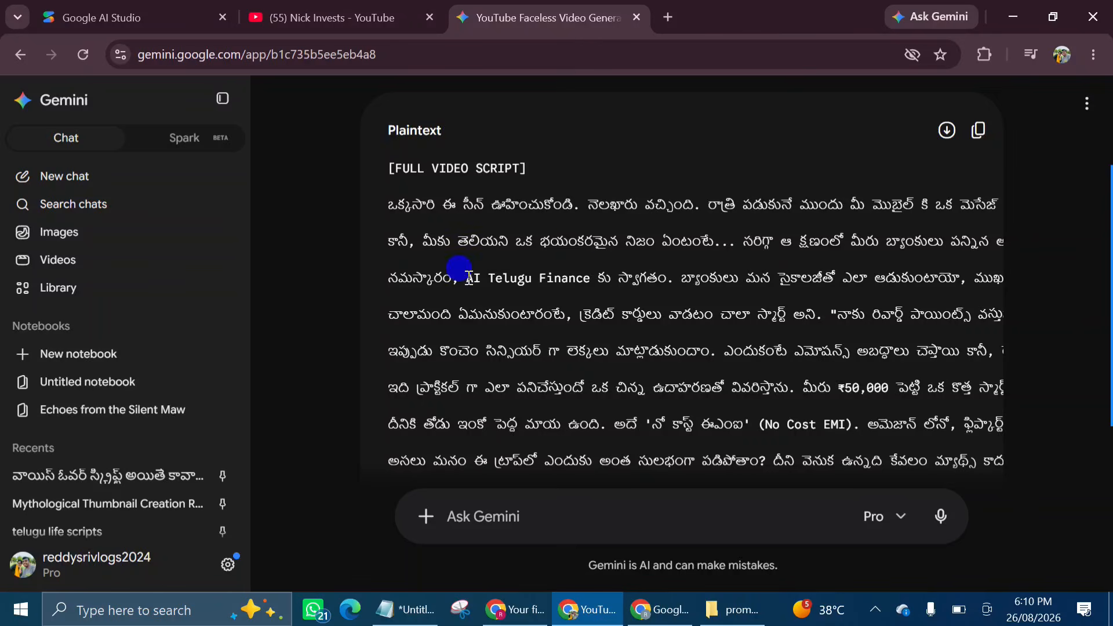
left_click_drag(468, 278, 671, 278)
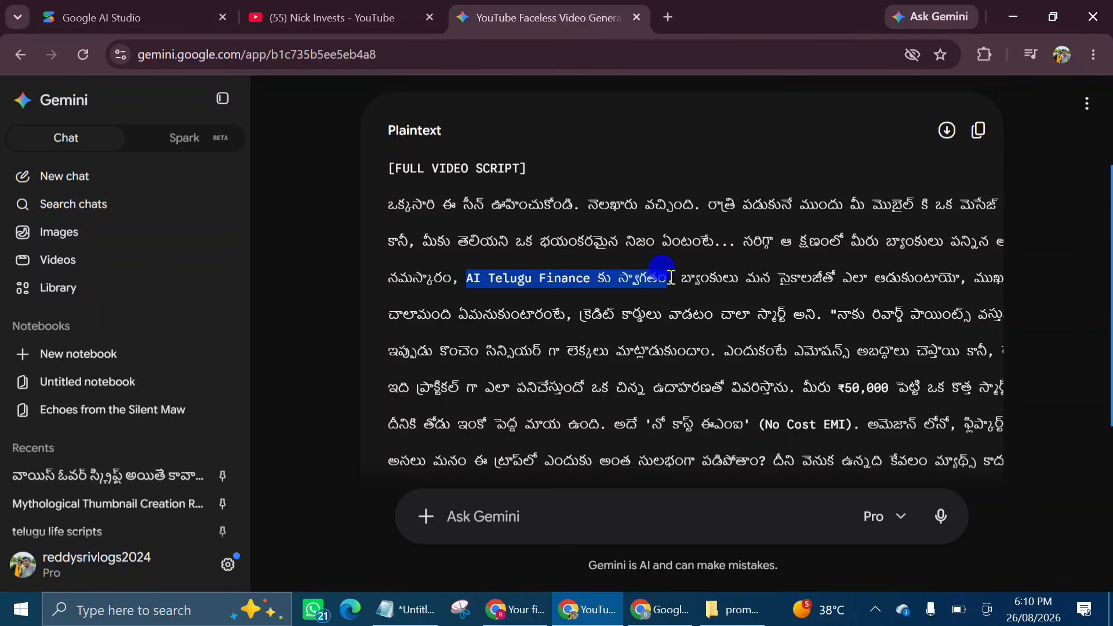
left_click(671, 278)
scroll(670, 277, "down", 5)
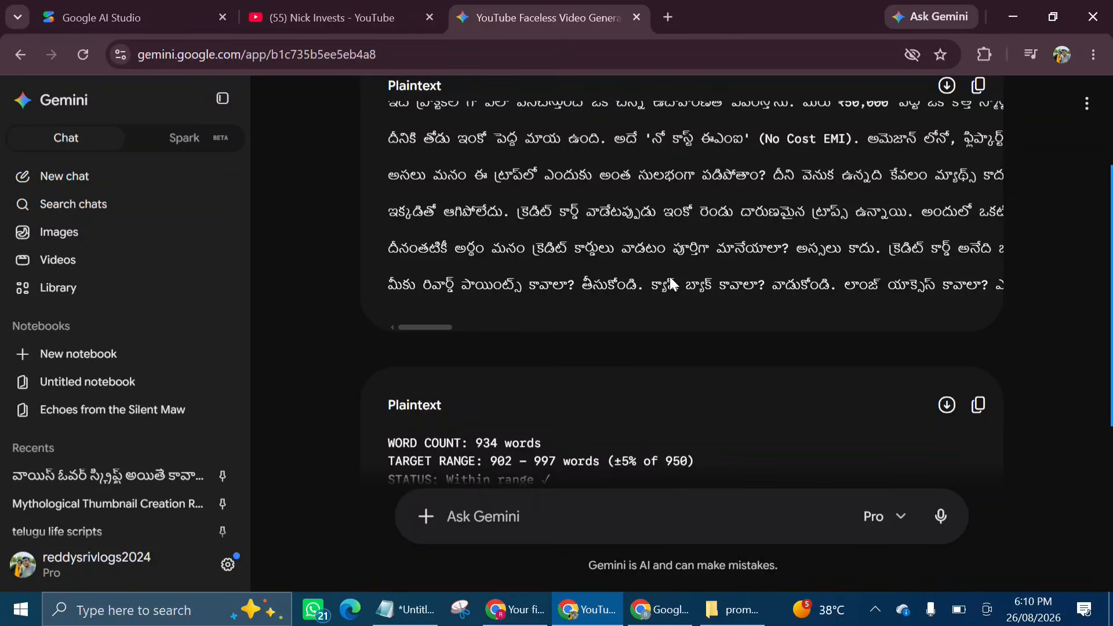
scroll(670, 277, "up", 6)
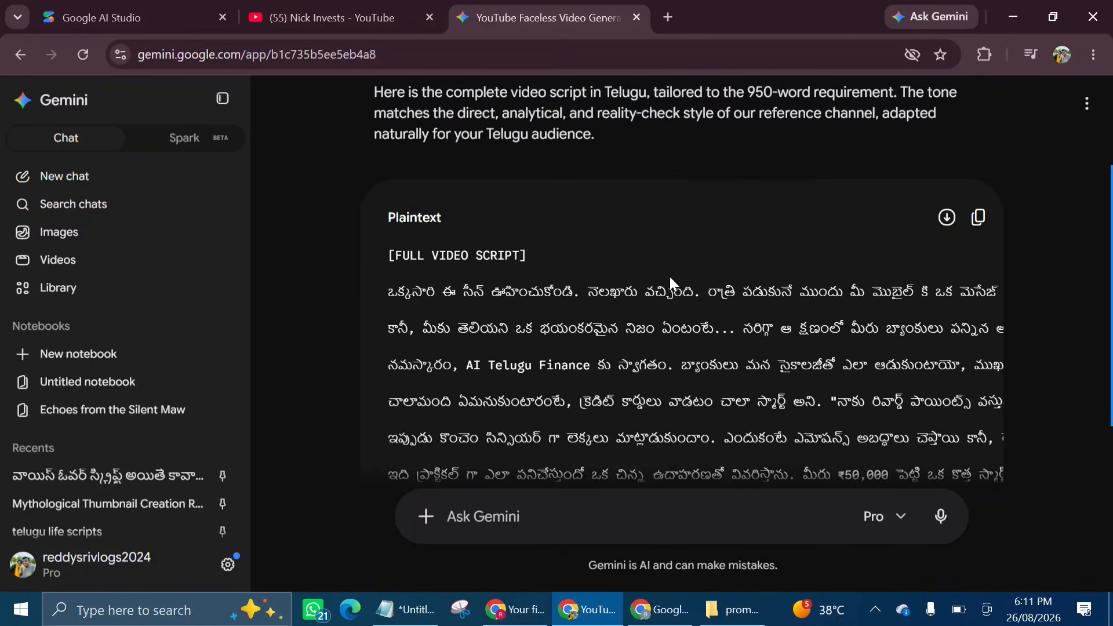
Step: Copy the full Telugu video script from the chat and replace all the text in the untitled Notepad file with it
left_click(966, 226)
key("alt+Tab")
right_click(216, 336)
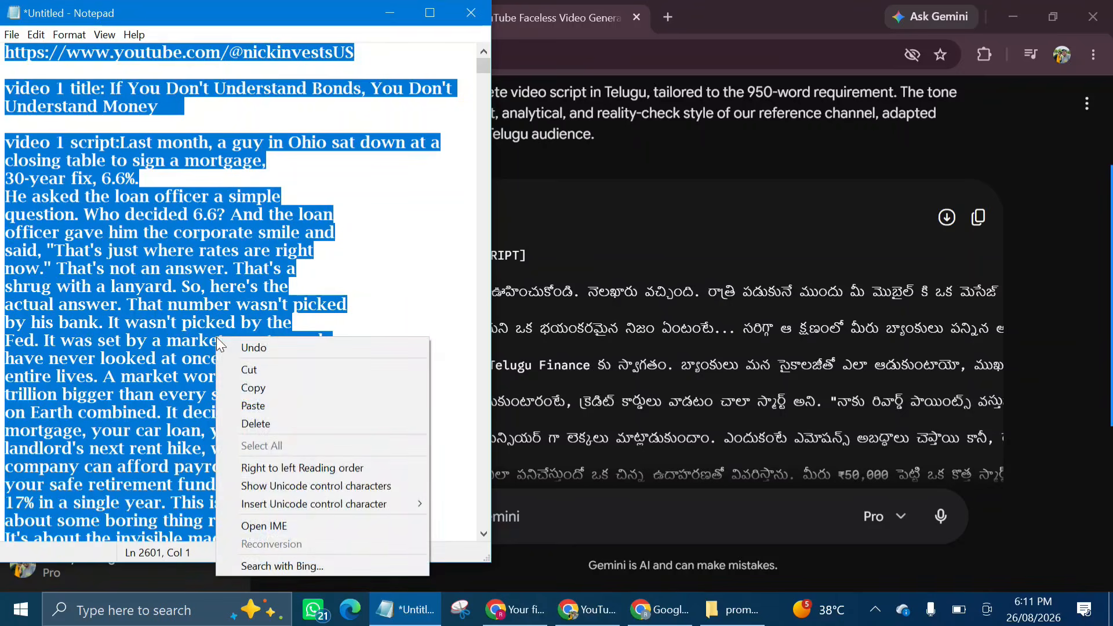
left_click(259, 408)
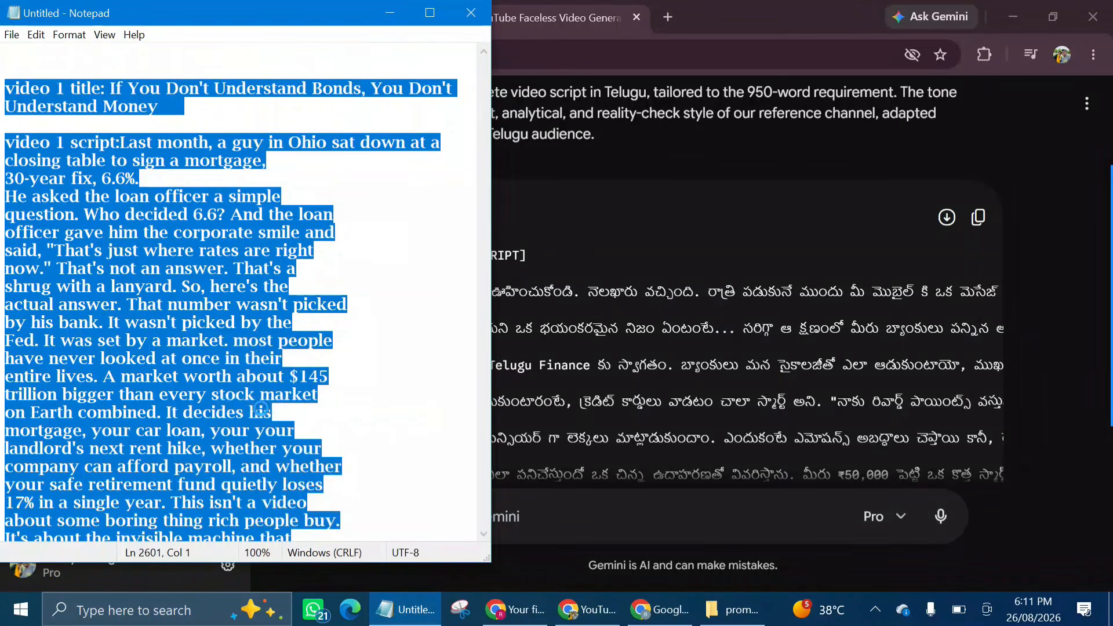
key("super+Up")
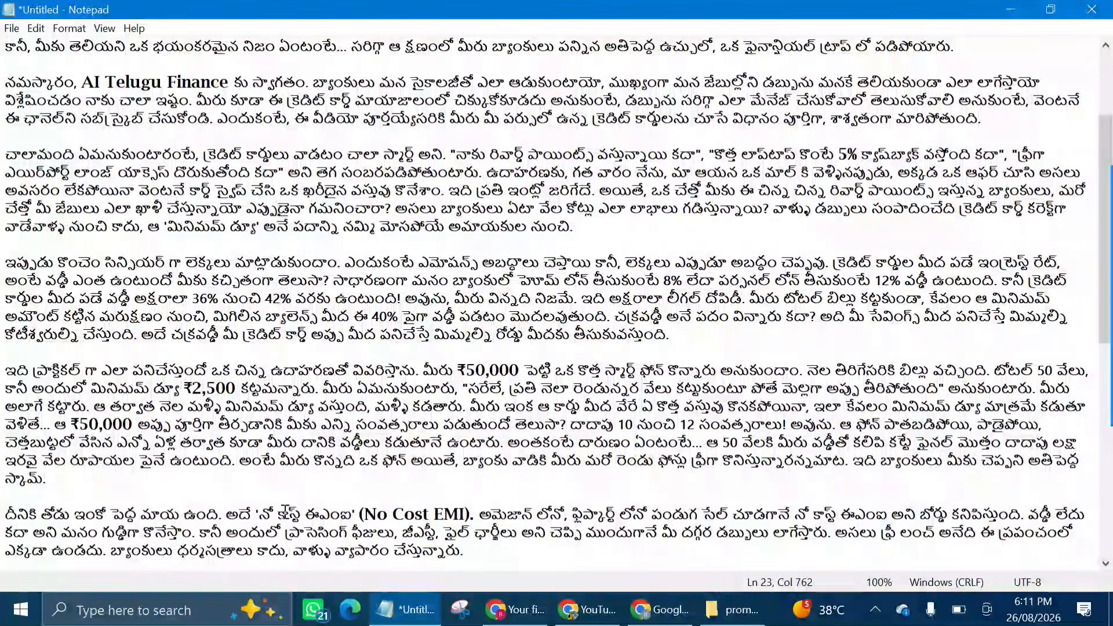
Step: Remove the English text "(No Cost EMI)" from the script's no-cost EMI paragraph, keeping the sentence's full stop
left_click(259, 510)
left_click_drag(259, 510, 461, 511)
left_click(466, 514)
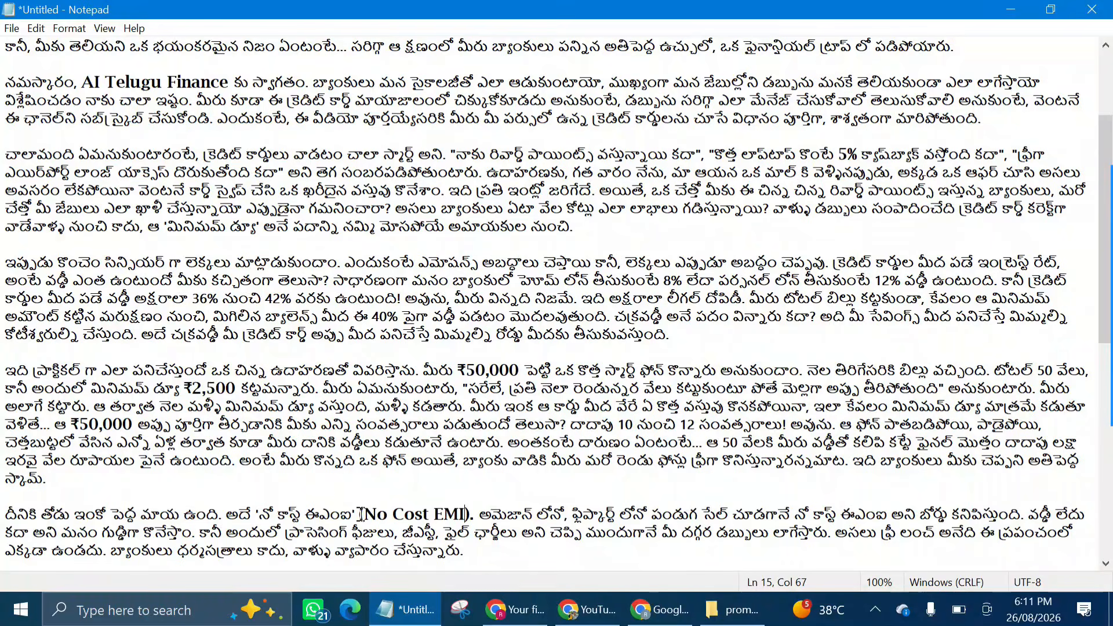
left_click_drag(360, 513, 473, 515)
key("BackSpace")
key("BackSpace")
type(".")
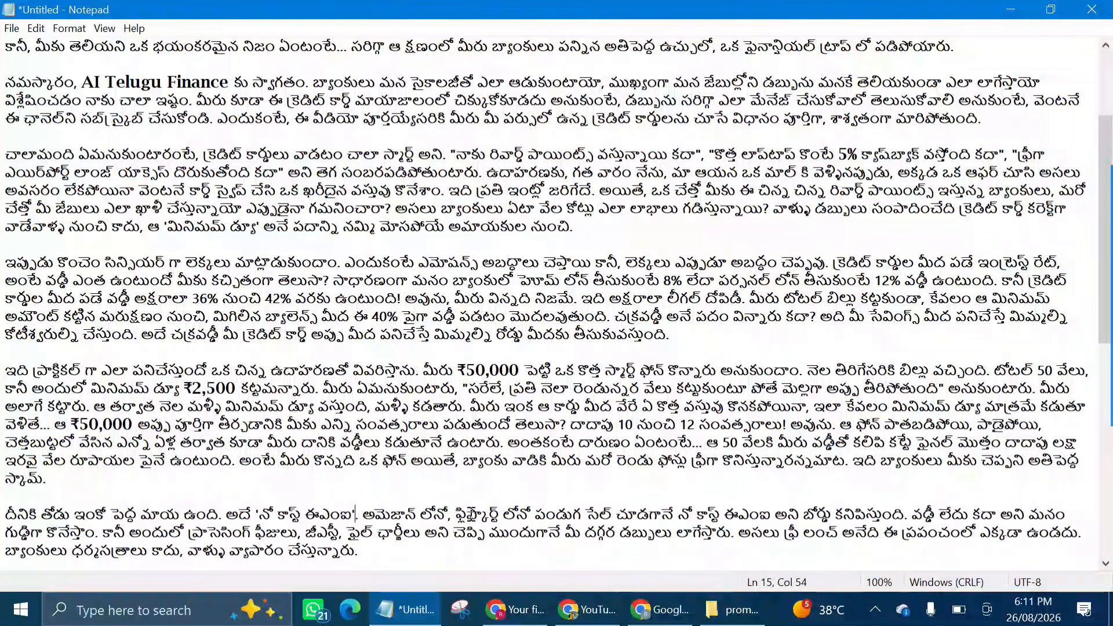
Step: Delete the English term "(CIBIL)" from the script's paragraph on cash withdrawals and late payment fees
scroll(470, 509, "down", 6)
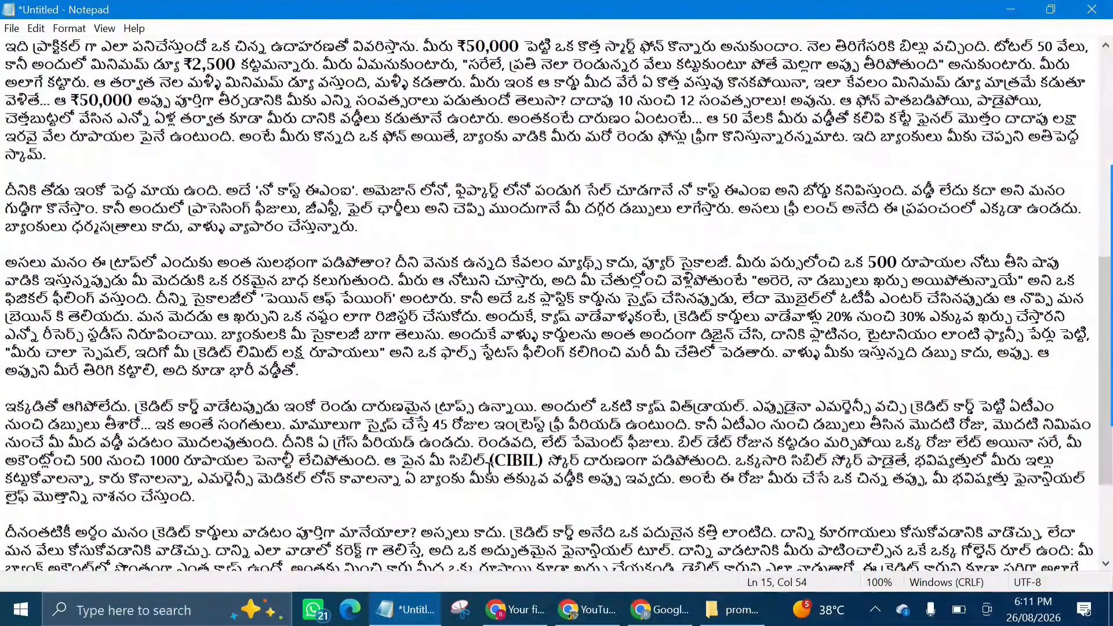
left_click_drag(489, 461, 548, 459)
key("BackSpace")
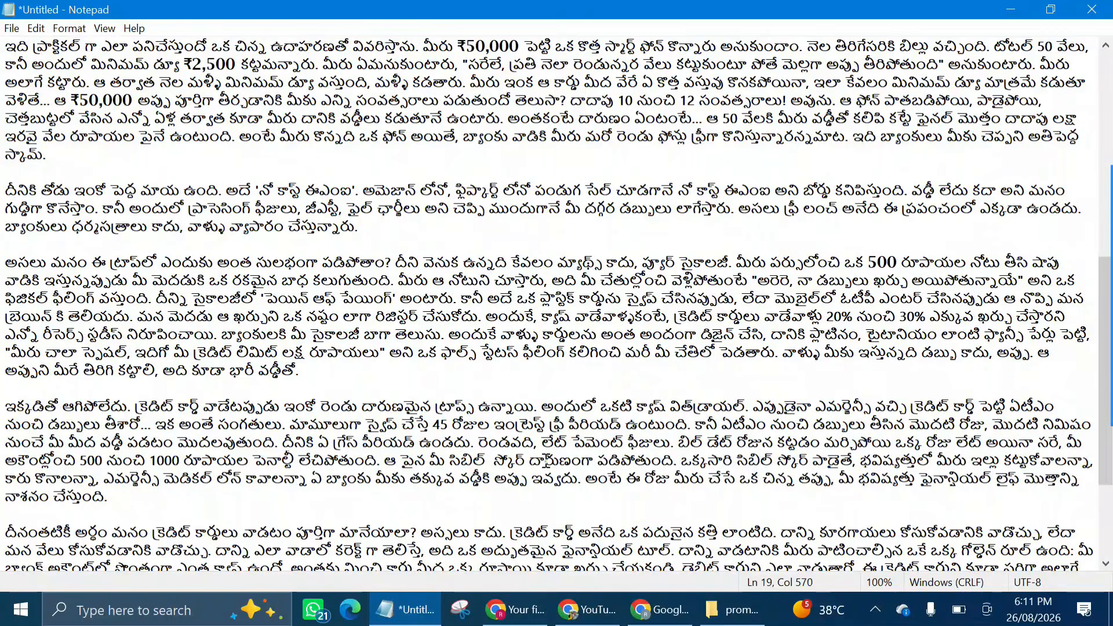
Step: Check the rest of the script and delete "(Minimum Amount Due)" from its opening paragraph
scroll(546, 461, "down", 3)
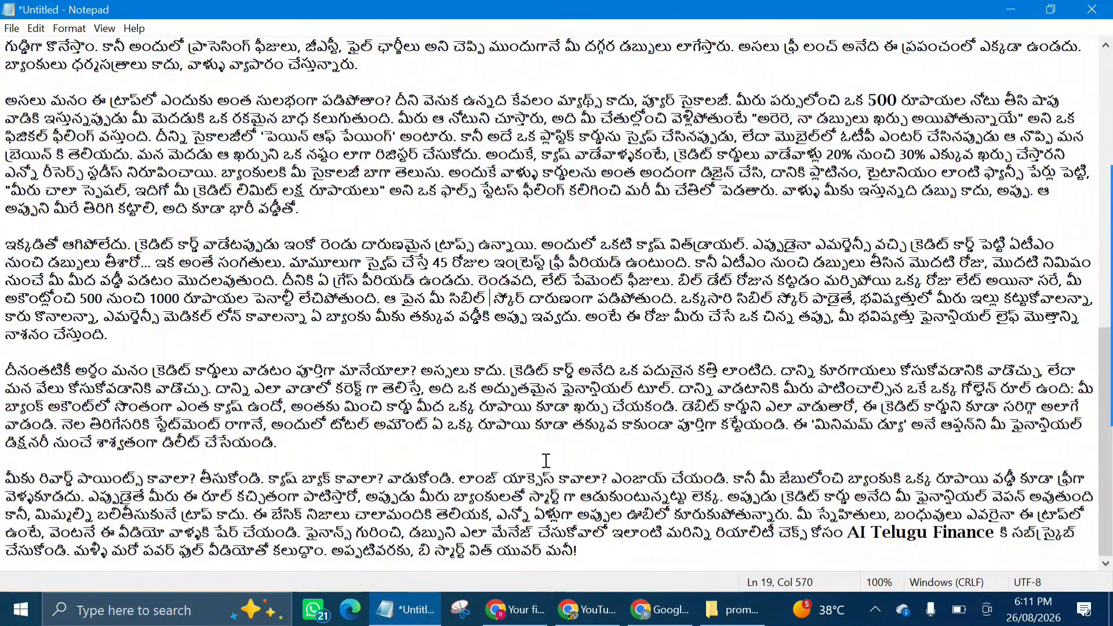
scroll(545, 461, "up", 10)
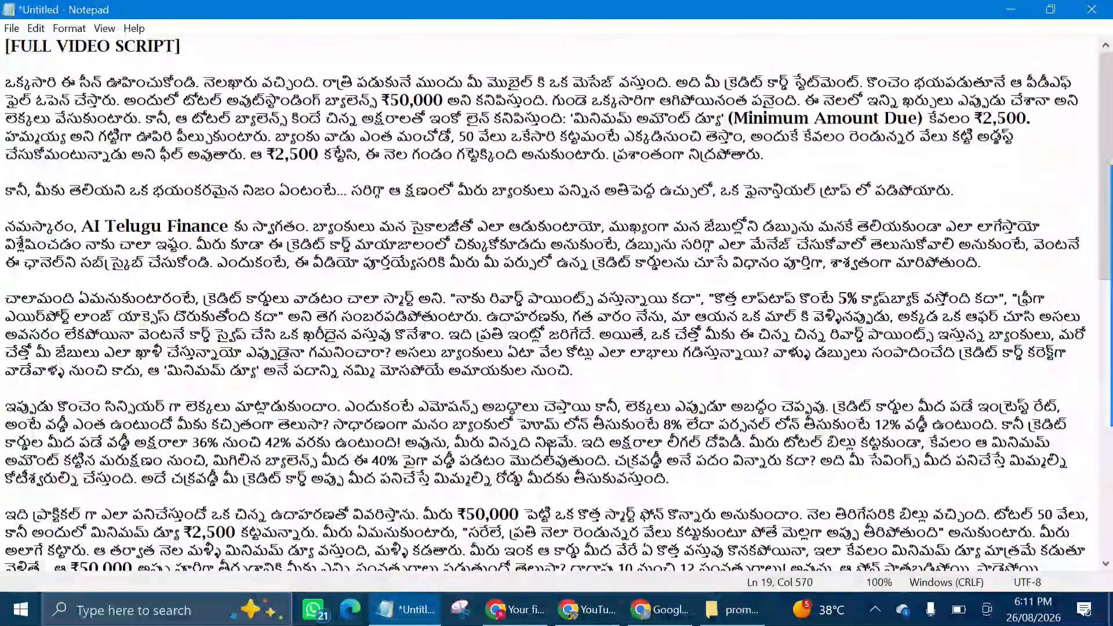
left_click_drag(726, 115, 924, 121)
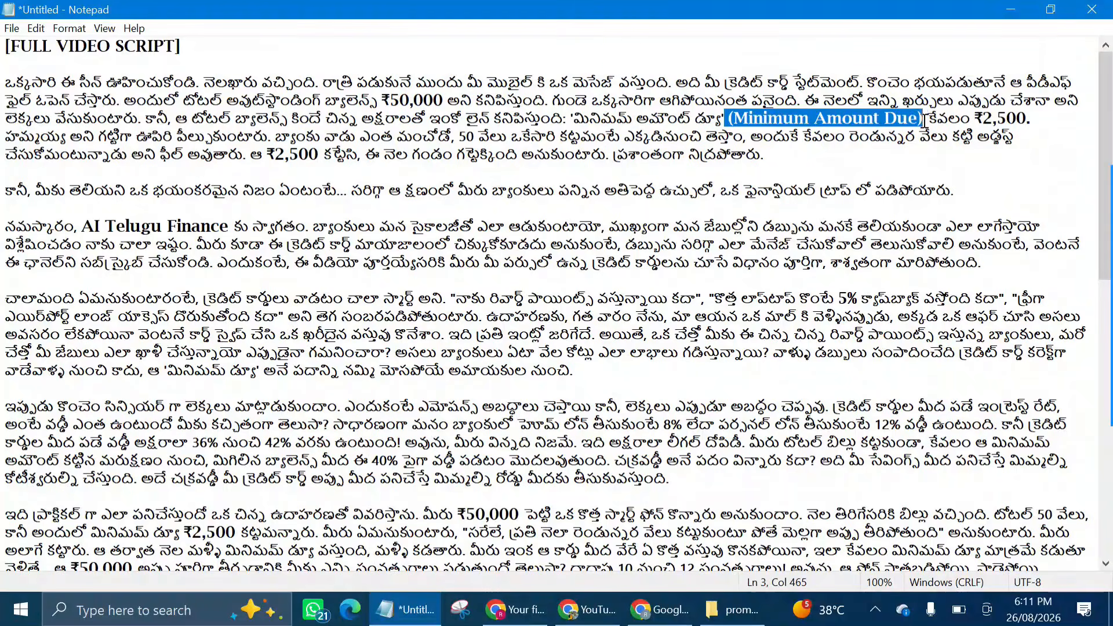
key("BackSpace")
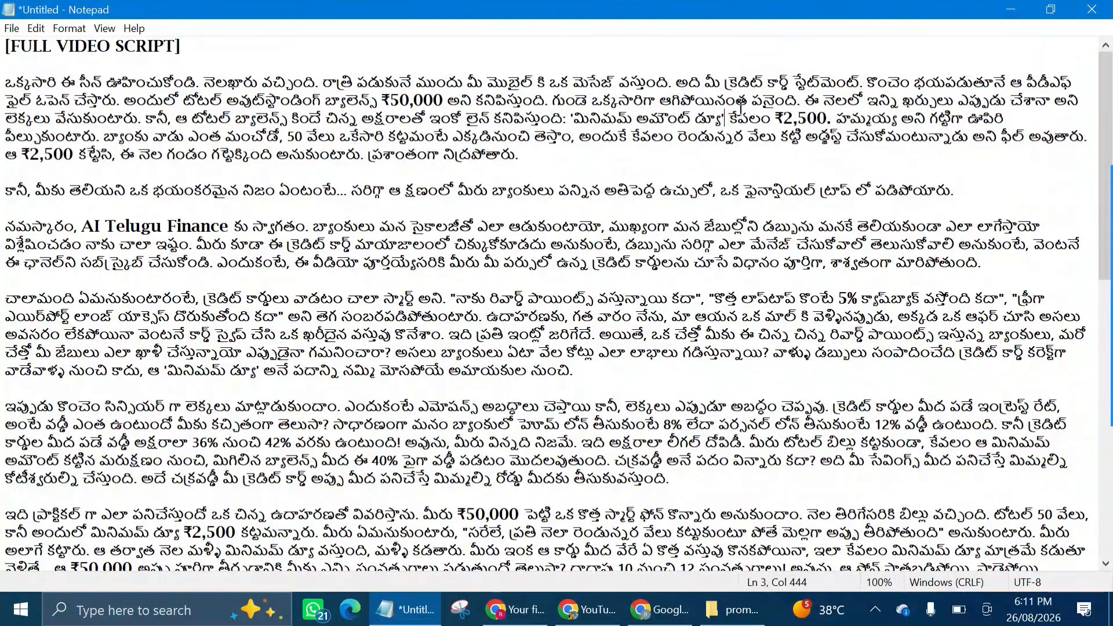
Step: Delete the "[FULL VIDEO SCRIPT]" heading from the start of the script and return to the Gemini chat
left_click(198, 49)
left_click_drag(5, 47, 206, 46)
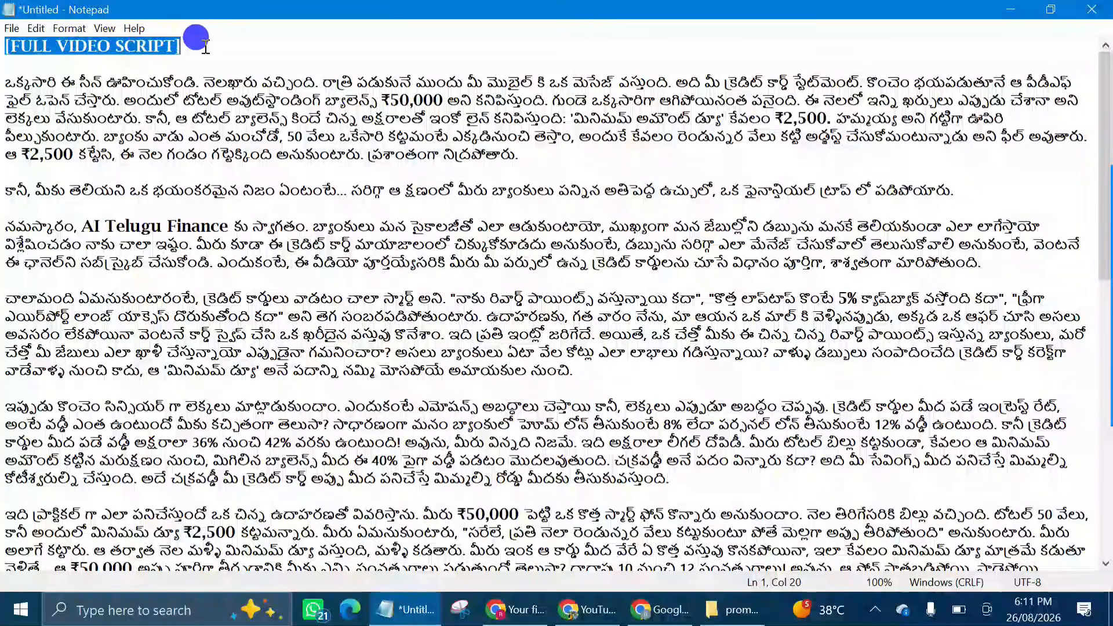
key("BackSpace")
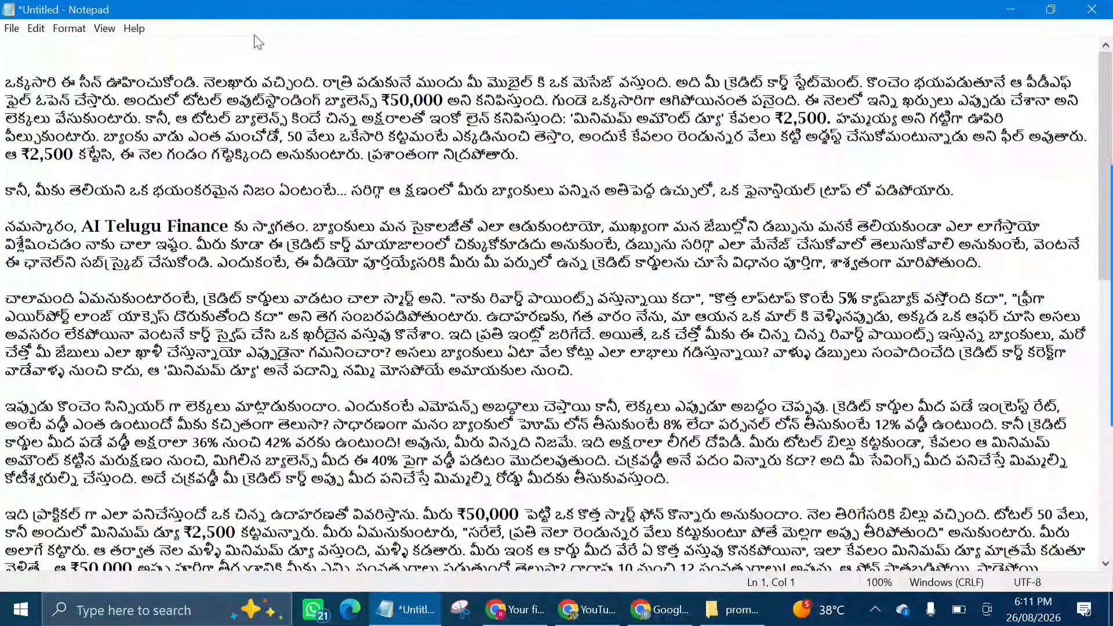
left_click(1010, 7)
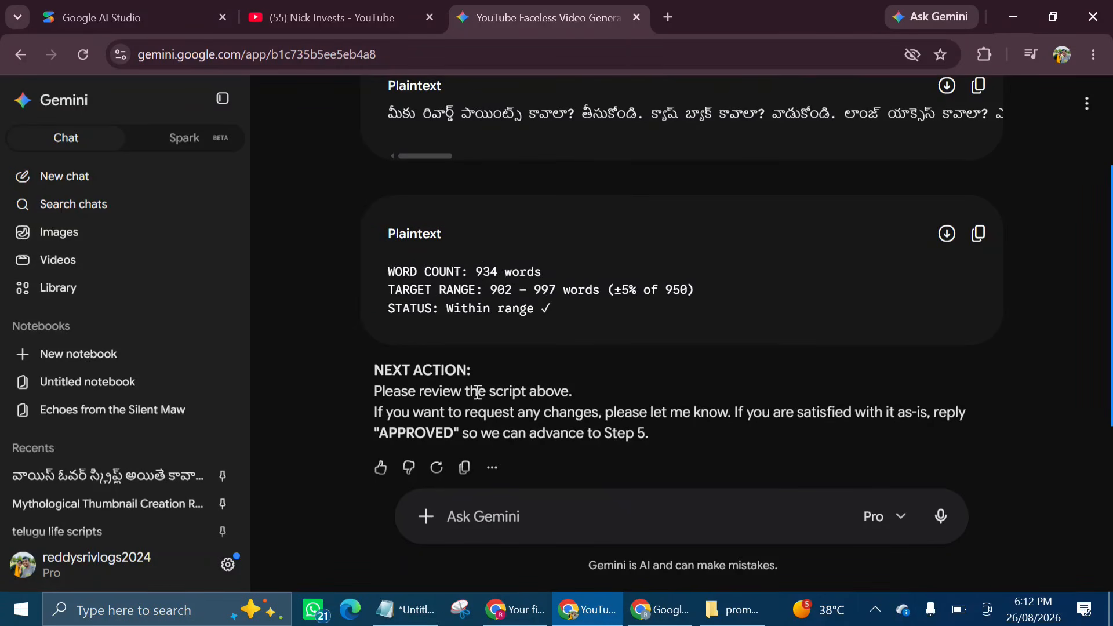
Step: Copy "APPROVED" from the script review instructions, paste it as the reply and send it
left_click_drag(376, 433, 457, 432)
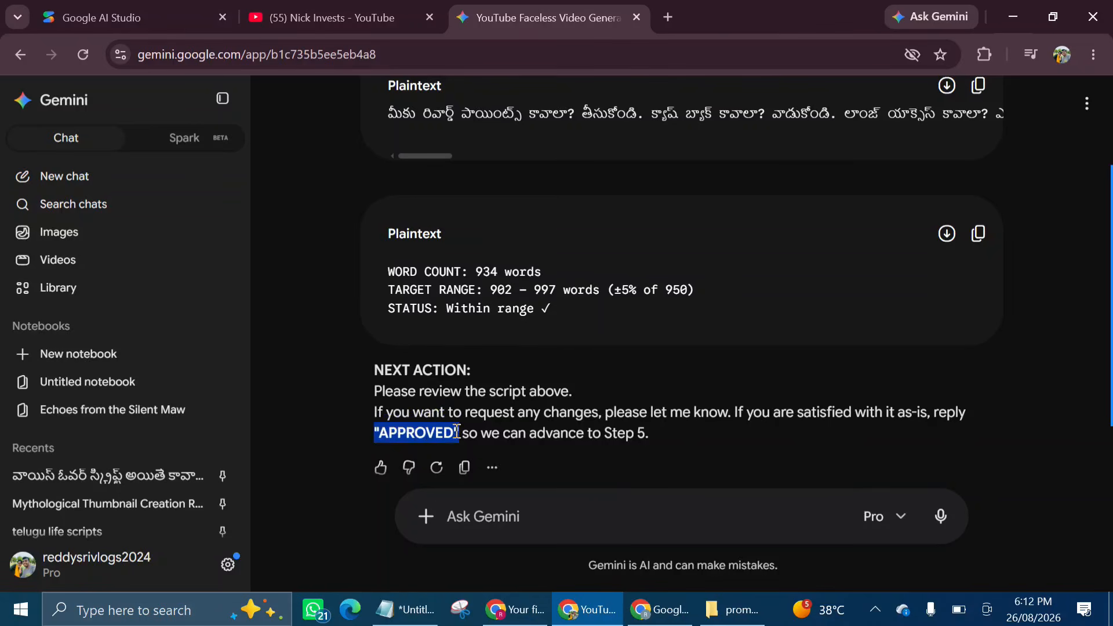
right_click(419, 432)
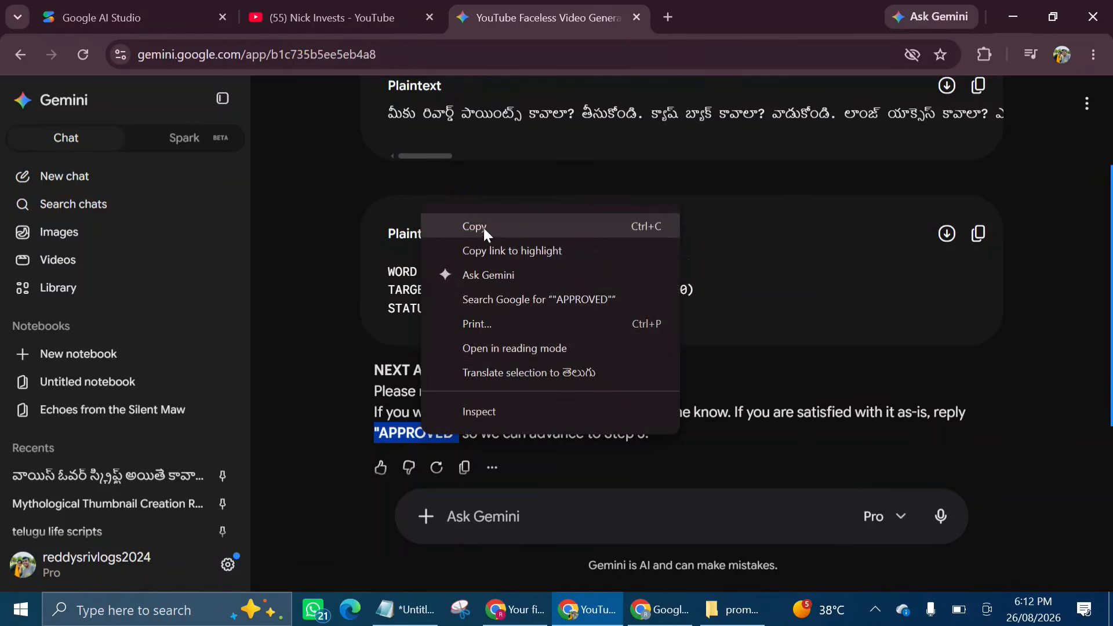
left_click(483, 227)
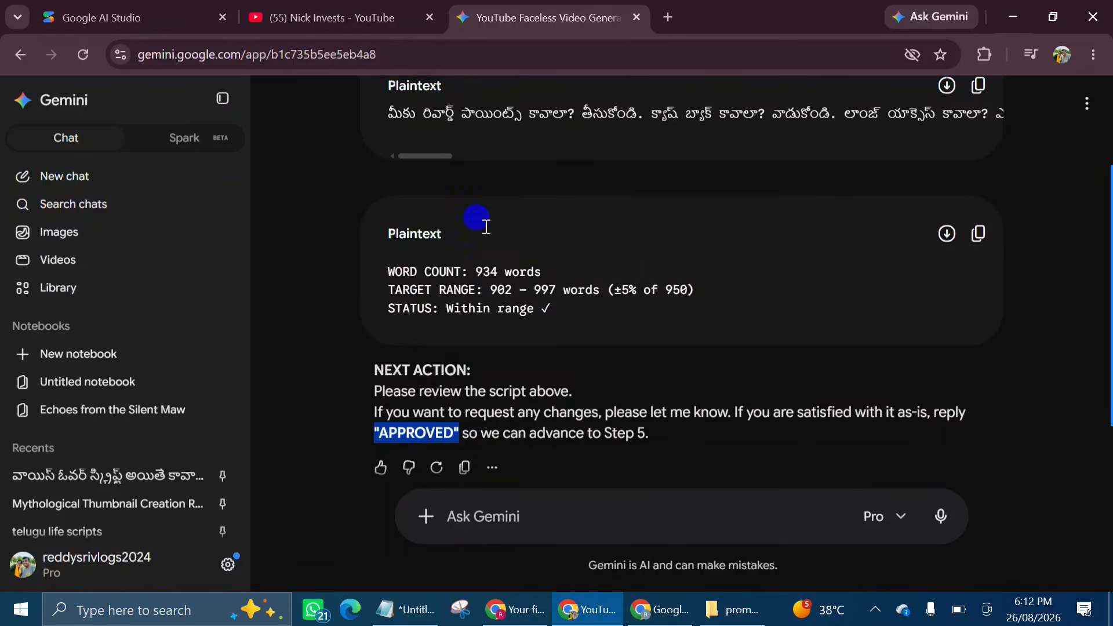
right_click(492, 518)
left_click(534, 309)
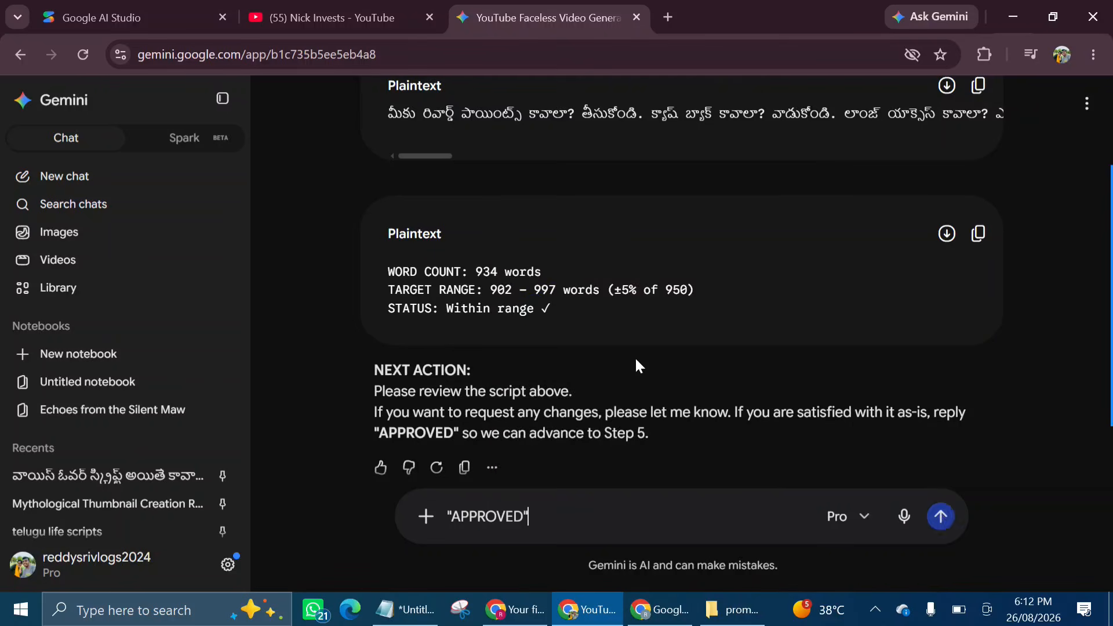
left_click(938, 516)
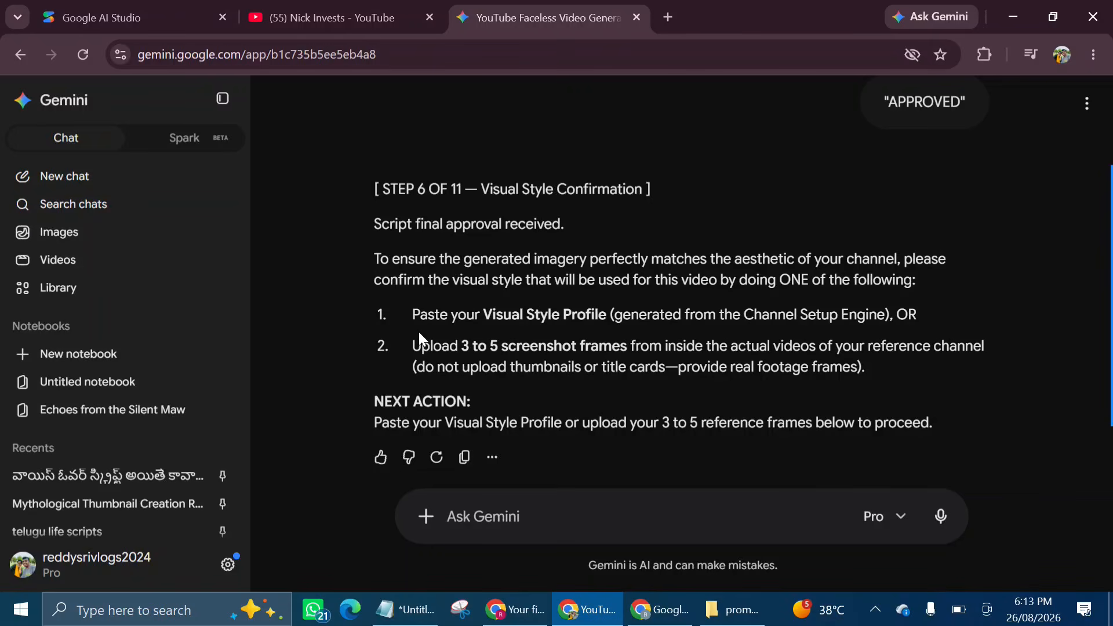
Step: Read the Step 6 visual style options and browse the Nick Invests YouTube channel for a video to take frames from
left_click_drag(413, 346, 585, 350)
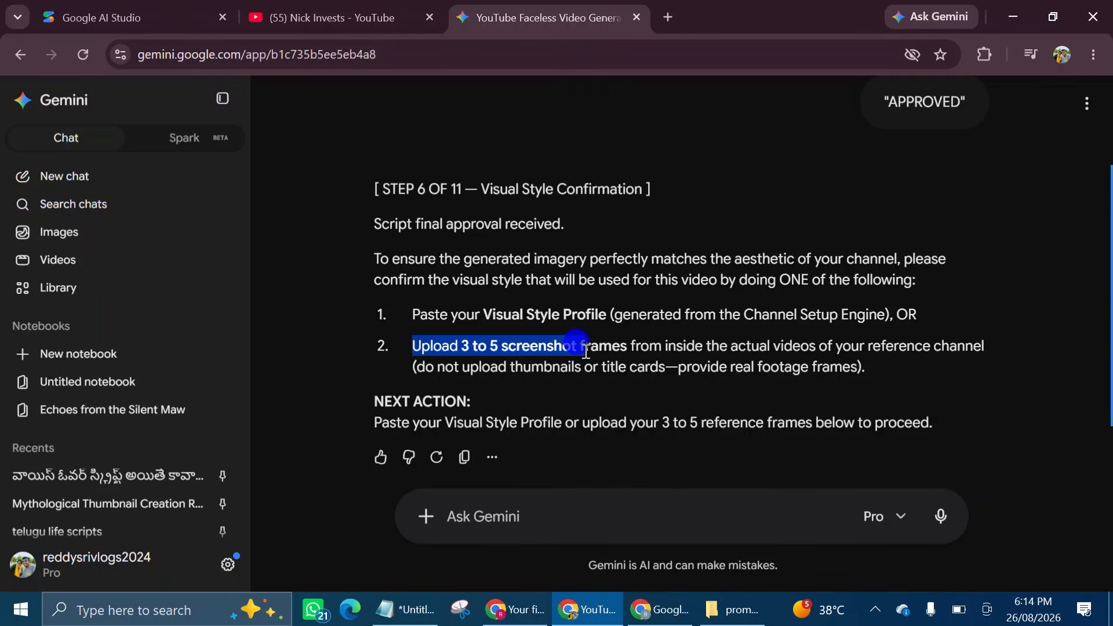
left_click(481, 314)
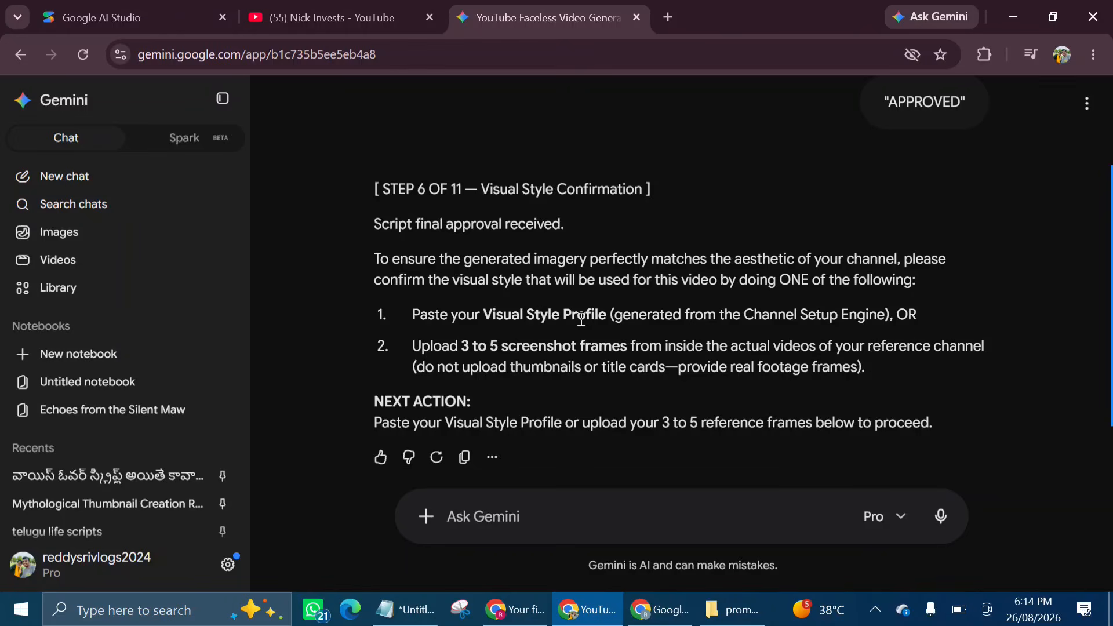
left_click(352, 21)
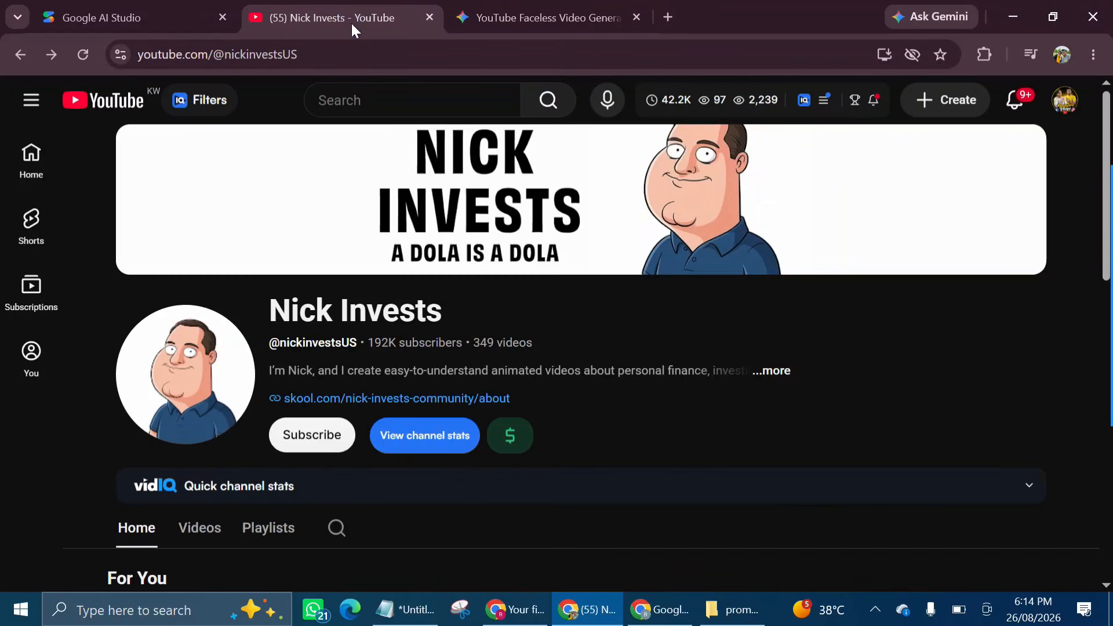
scroll(398, 301, "down", 5)
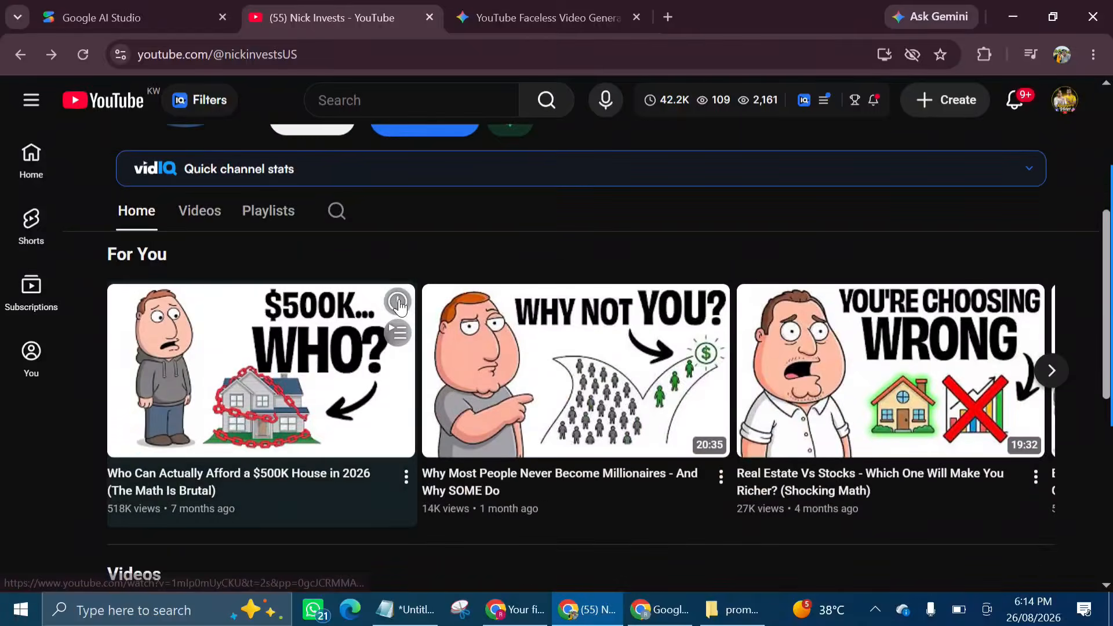
scroll(399, 304, "down", 5)
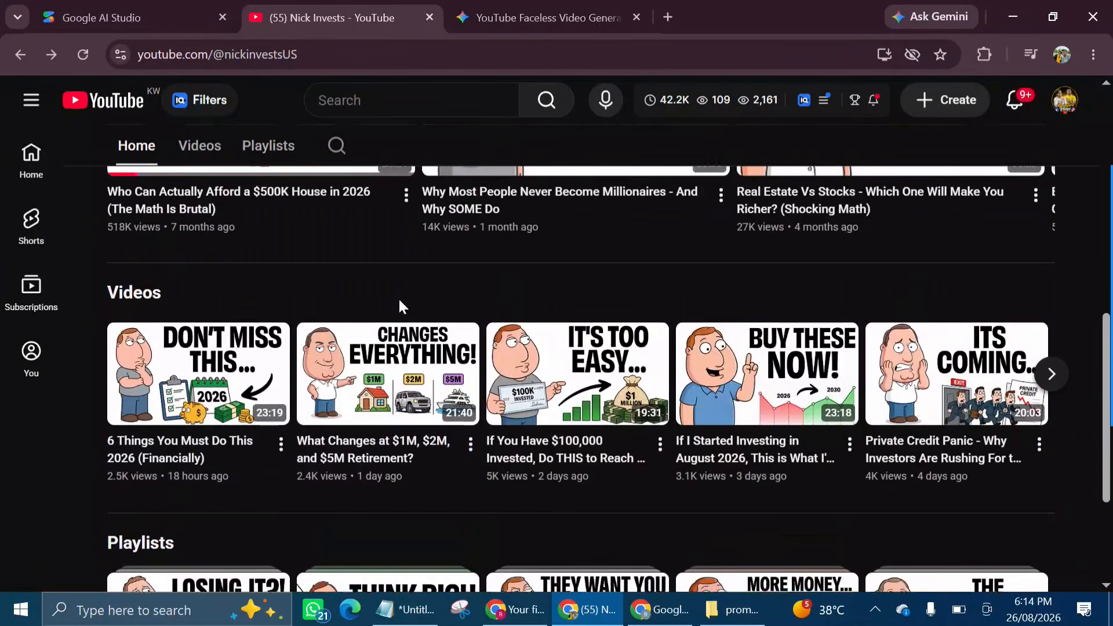
scroll(399, 297, "up", 1)
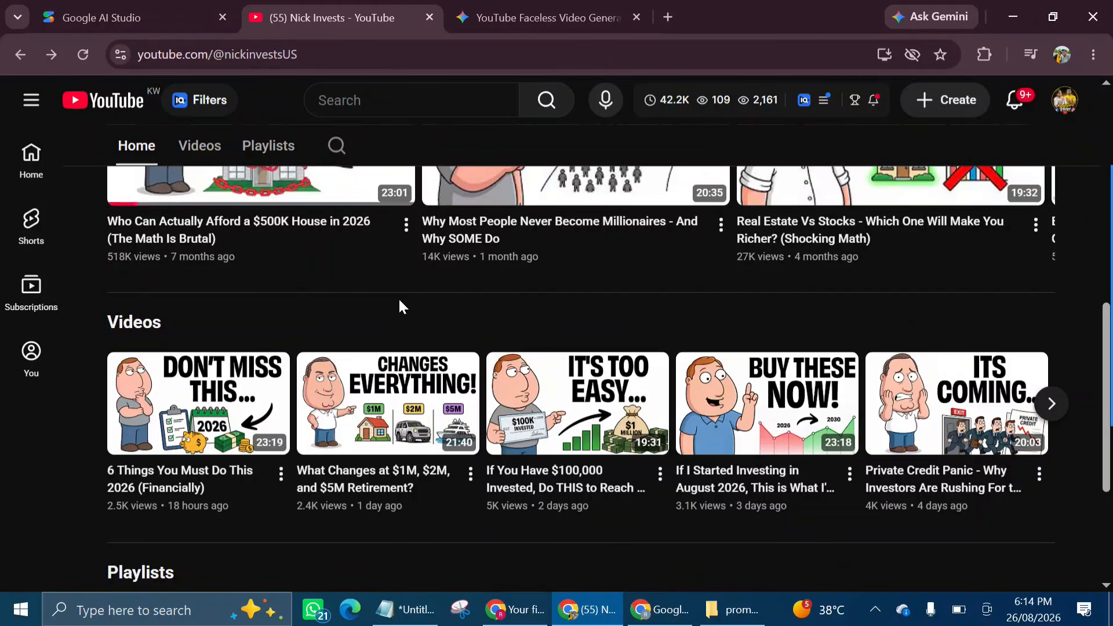
scroll(398, 301, "up", 2)
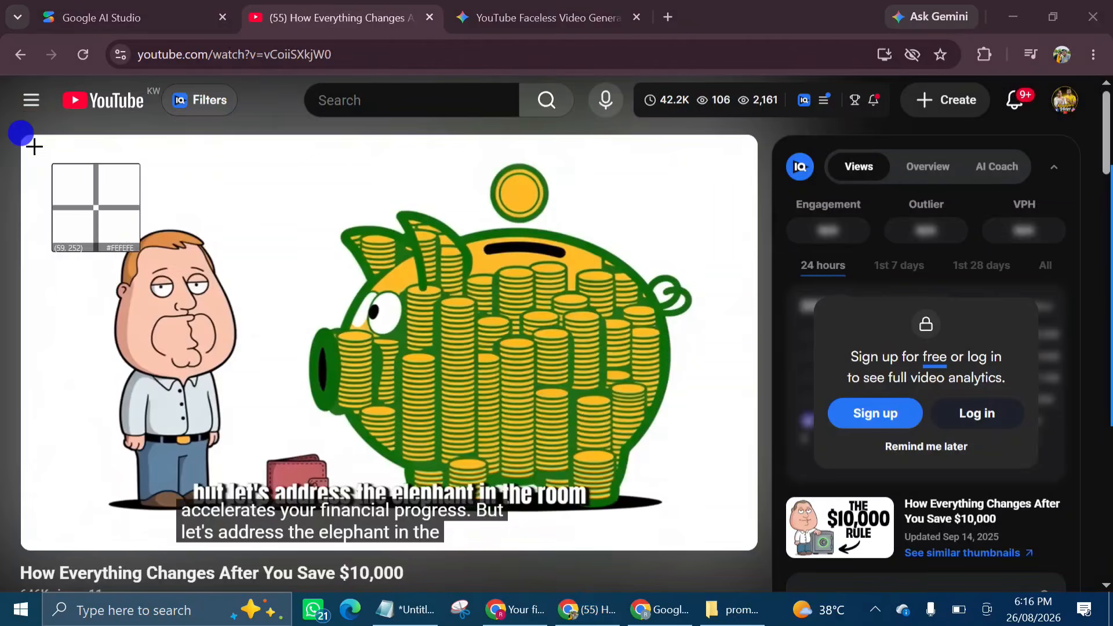
Step: Capture four screenshot frames from the video "How Everything Changes After You Save $10,000" and save them as images
left_click_drag(35, 146, 734, 520)
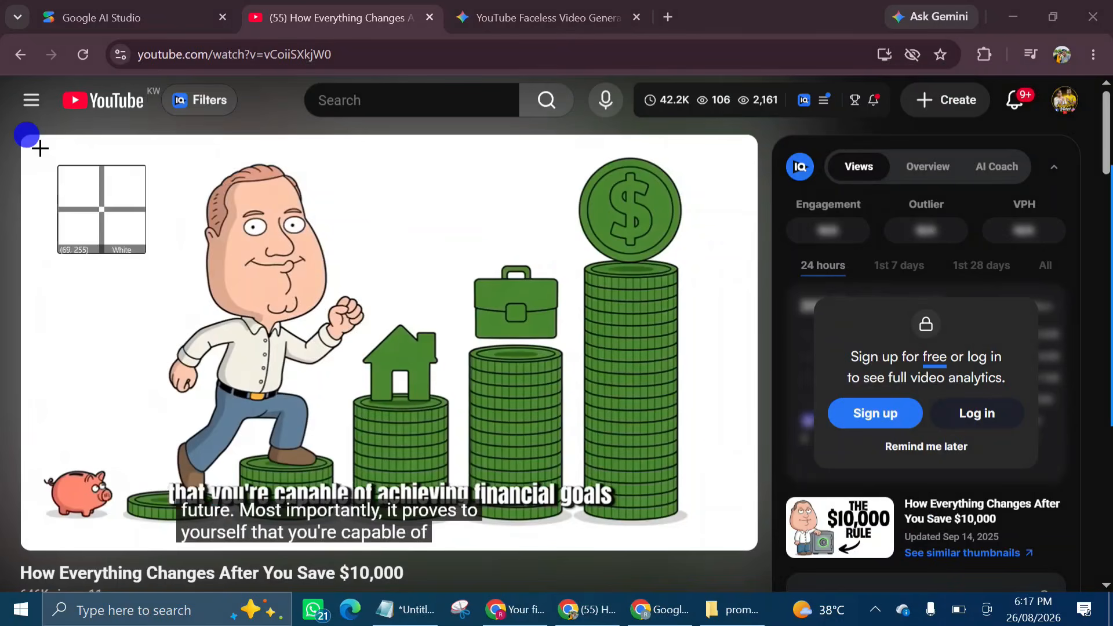
left_click_drag(40, 148, 730, 535)
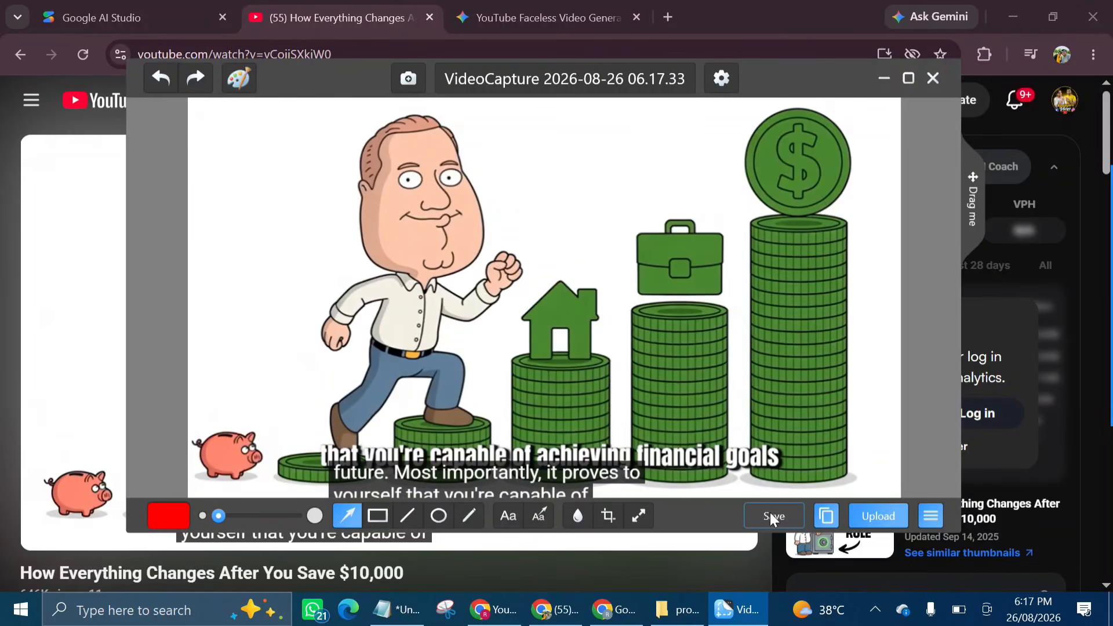
left_click(770, 515)
left_click_drag(38, 151, 733, 533)
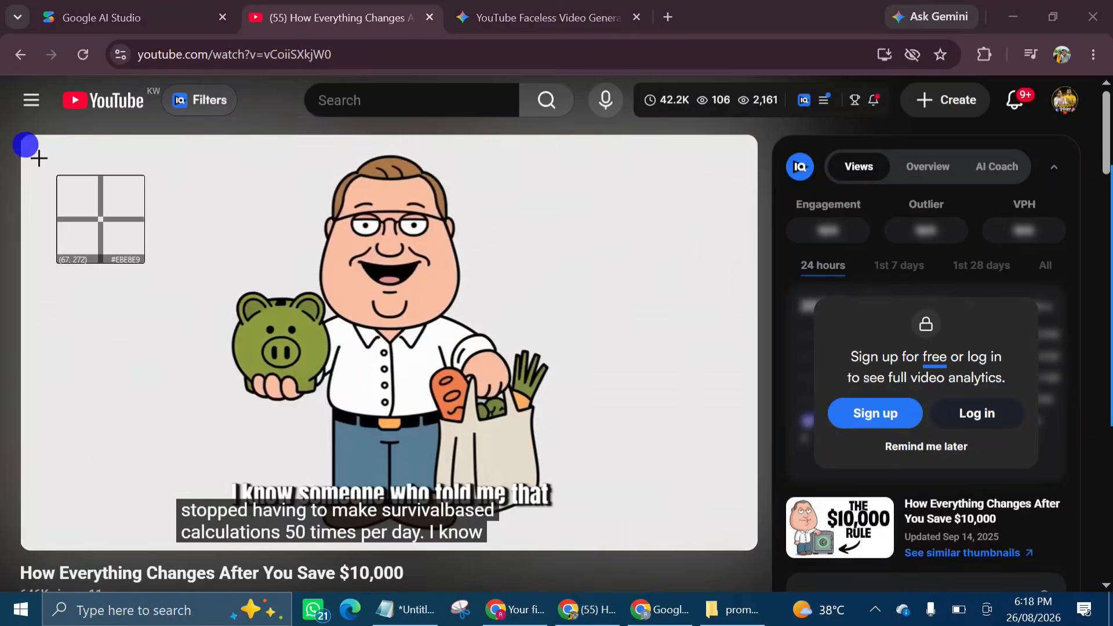
left_click_drag(39, 158, 690, 509)
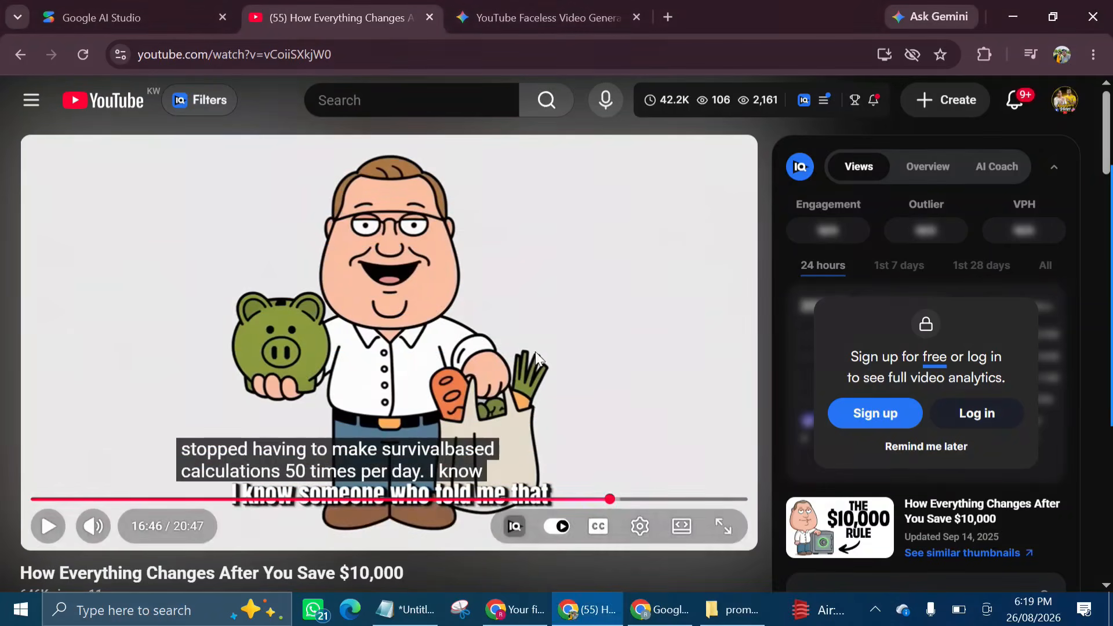
Step: Return to the Gemini chat and attach the four VideoCapture 2026-08-26 images from the Desktop to the Step 6 reply
left_click(538, 13)
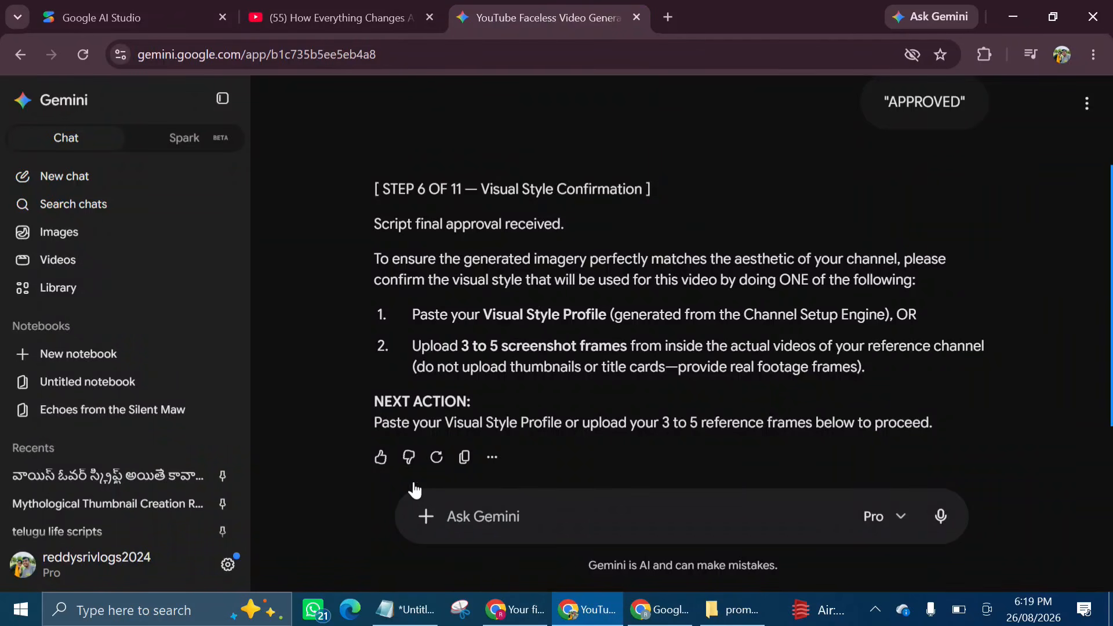
left_click(423, 519)
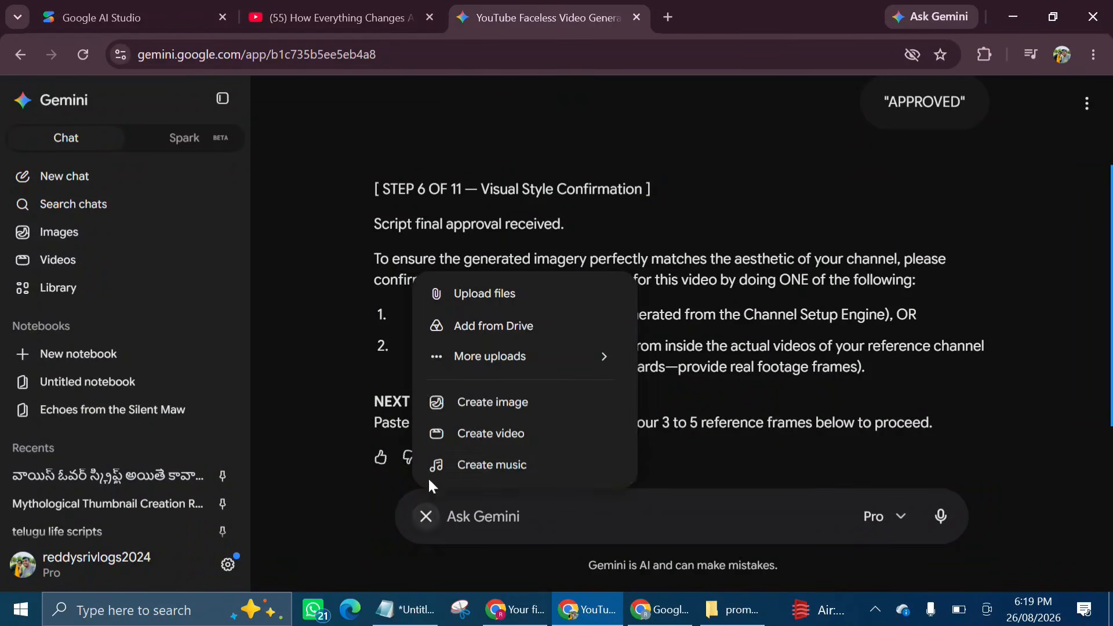
left_click(483, 294)
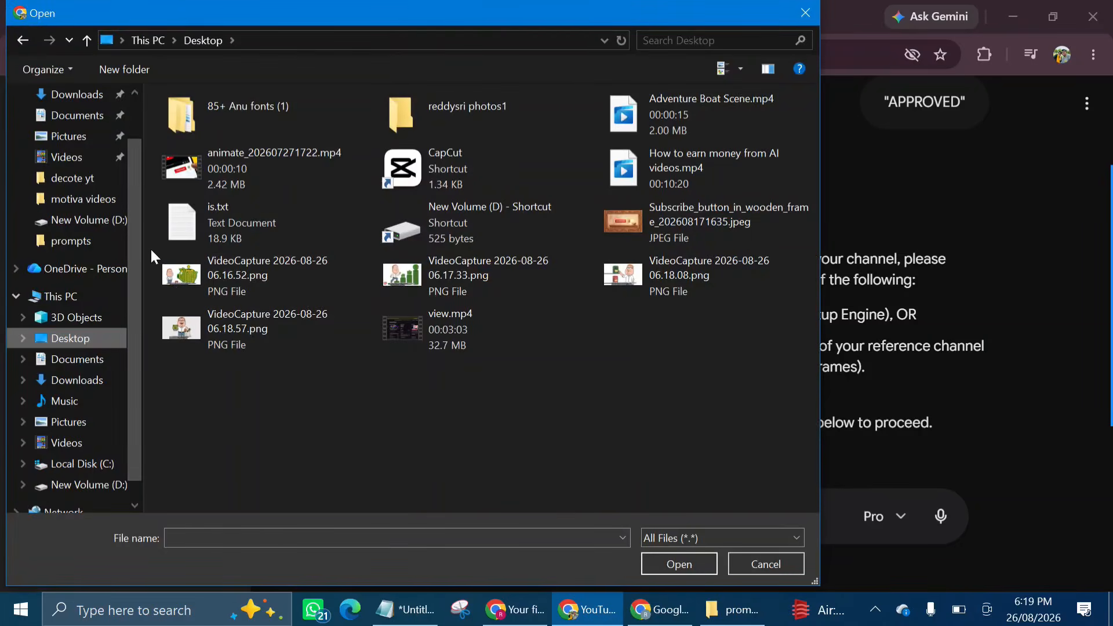
left_click_drag(153, 253, 310, 336)
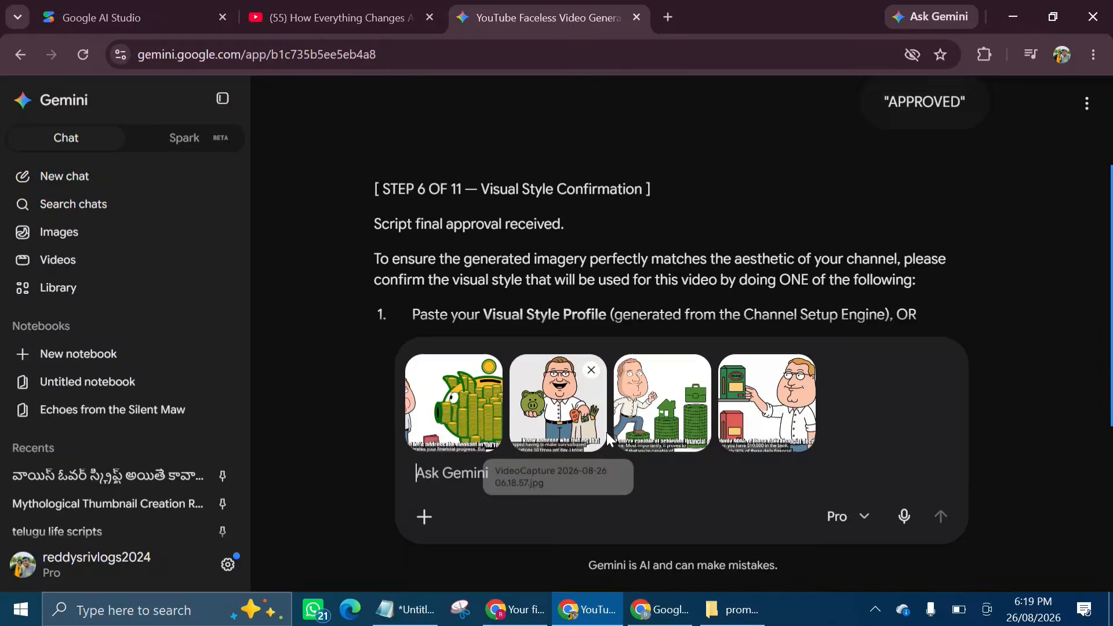
scroll(621, 289, "down", 2)
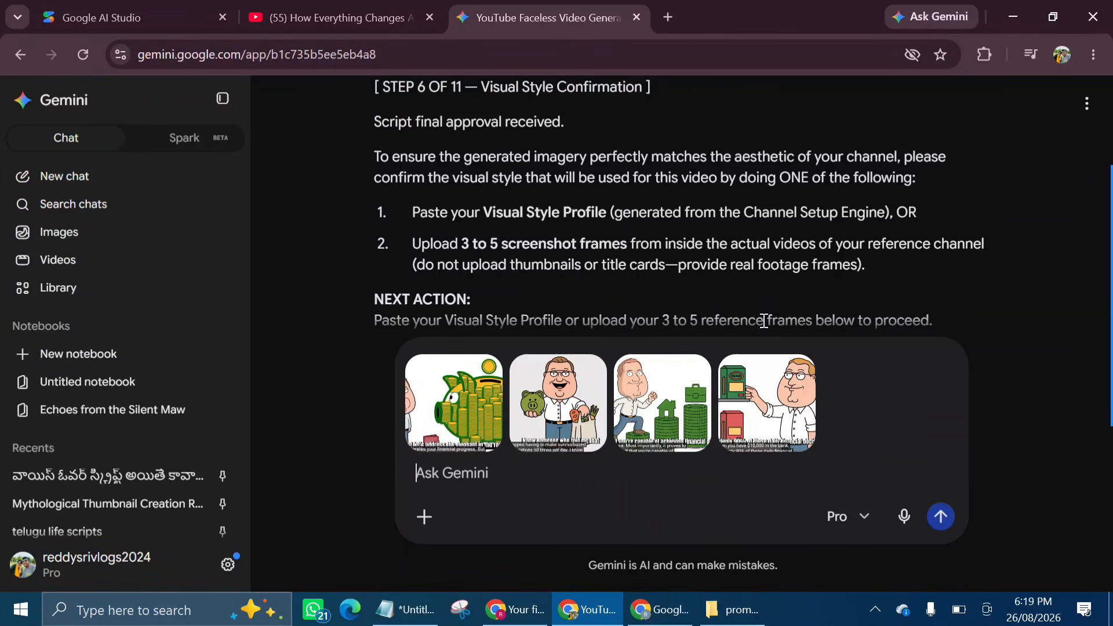
Step: Send the four reference frames in the Gemini chat and review the extracted Visual Style Profile through its next action
left_click(941, 518)
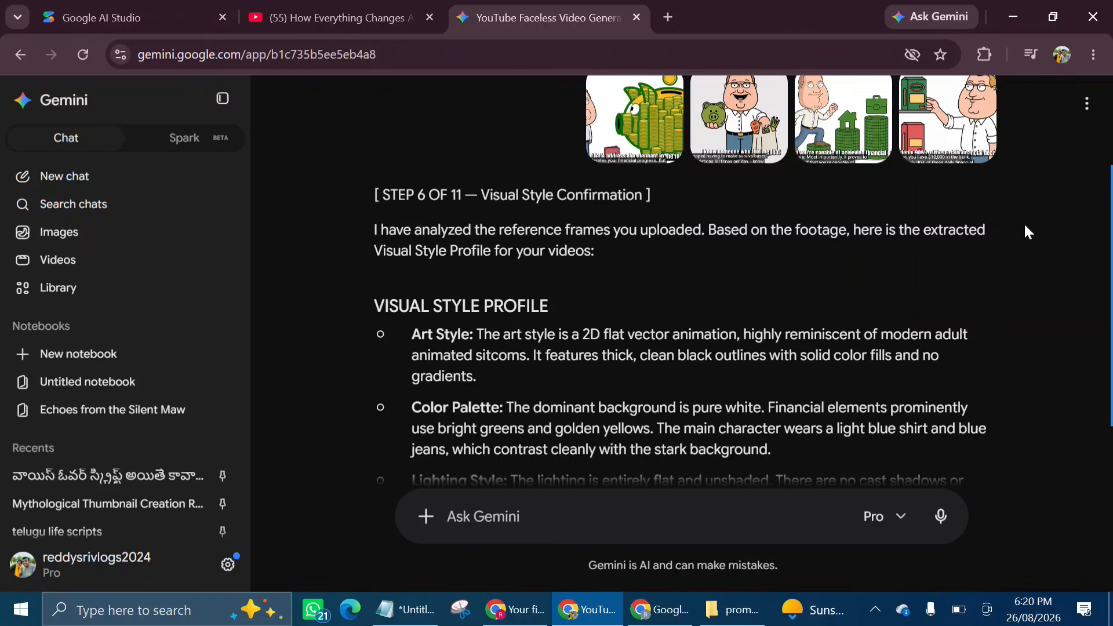
scroll(1028, 232, "down", 2)
scroll(1028, 232, "down", 2)
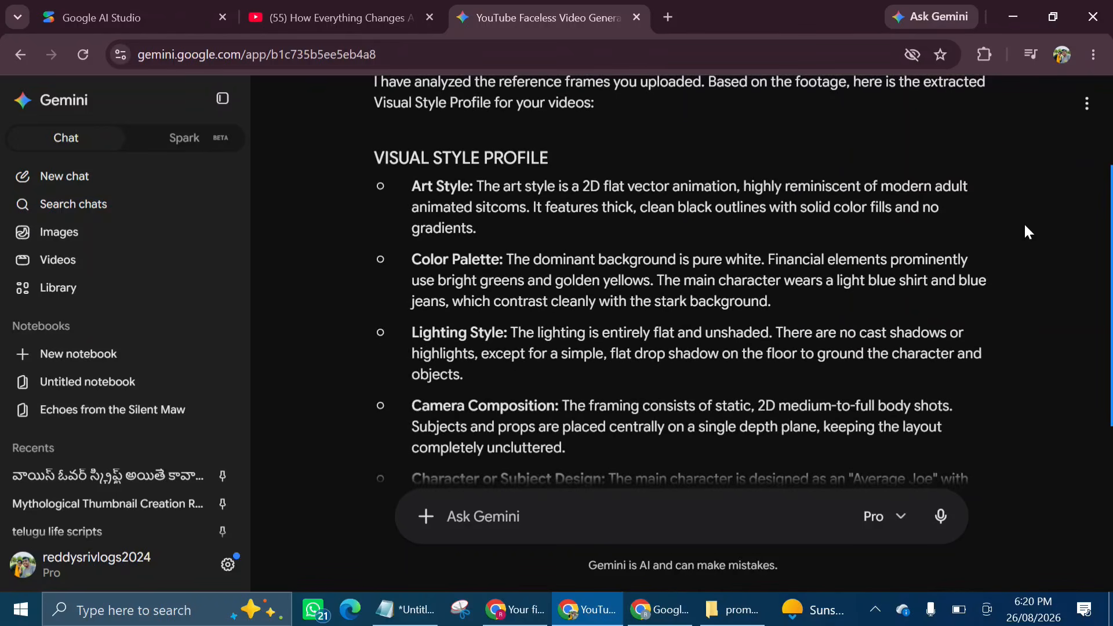
scroll(1028, 232, "down", 1)
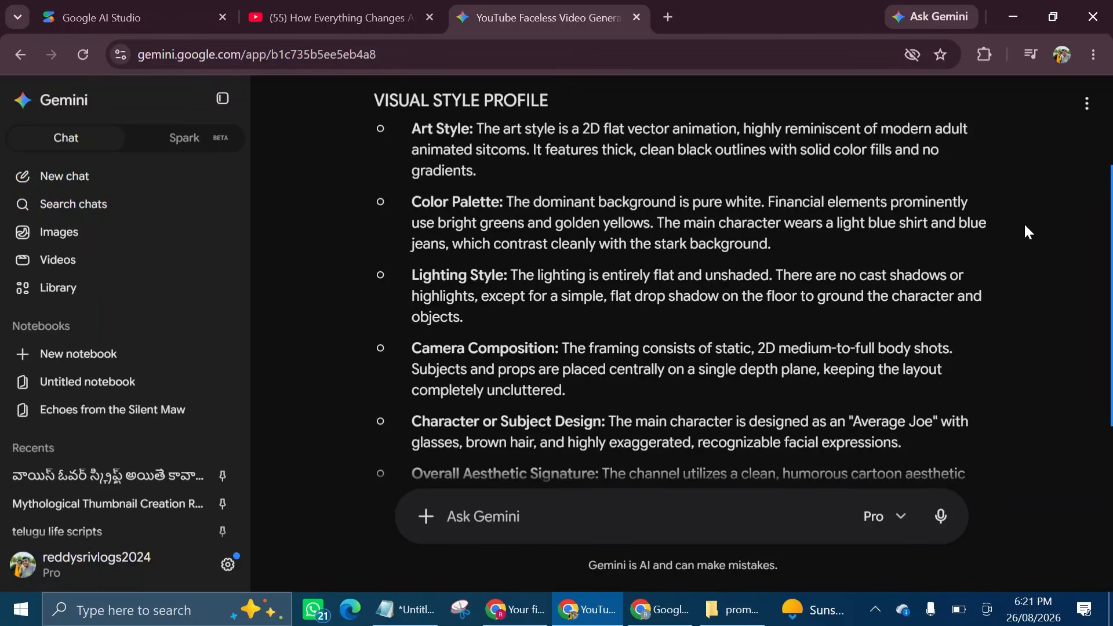
scroll(1028, 232, "up", 7)
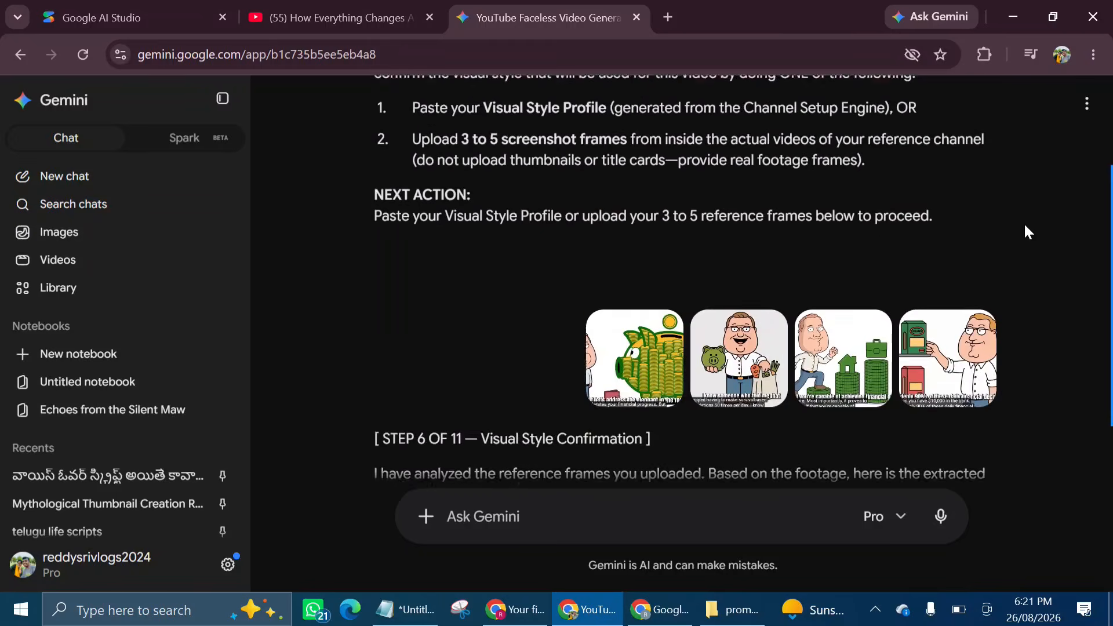
scroll(1025, 232, "up", 1)
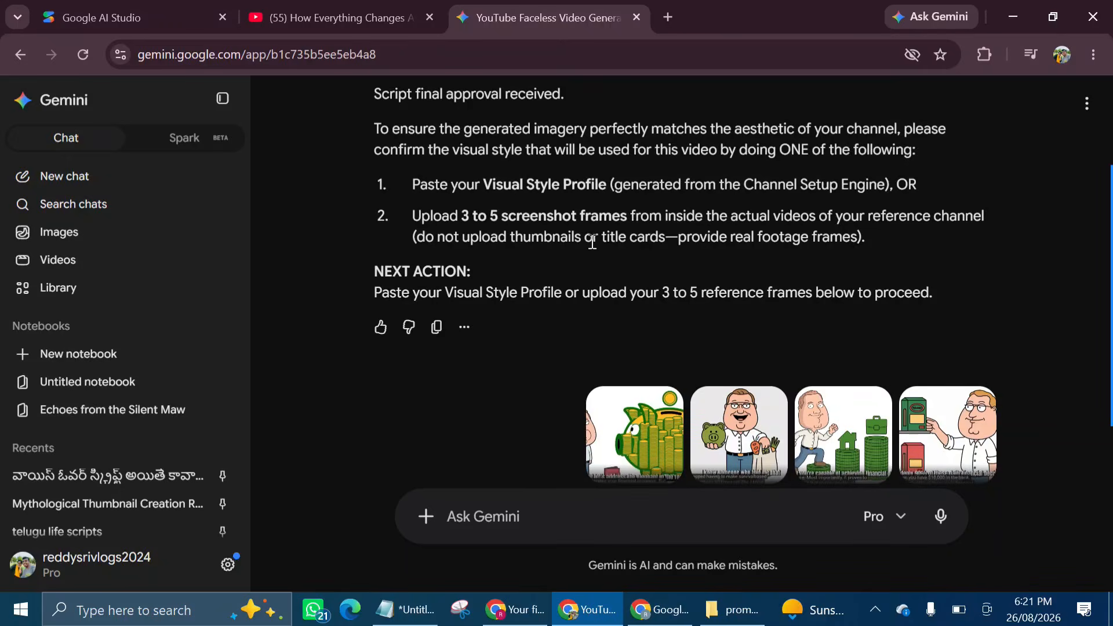
scroll(592, 241, "down", 2)
scroll(592, 241, "up", 1)
scroll(592, 242, "down", 4)
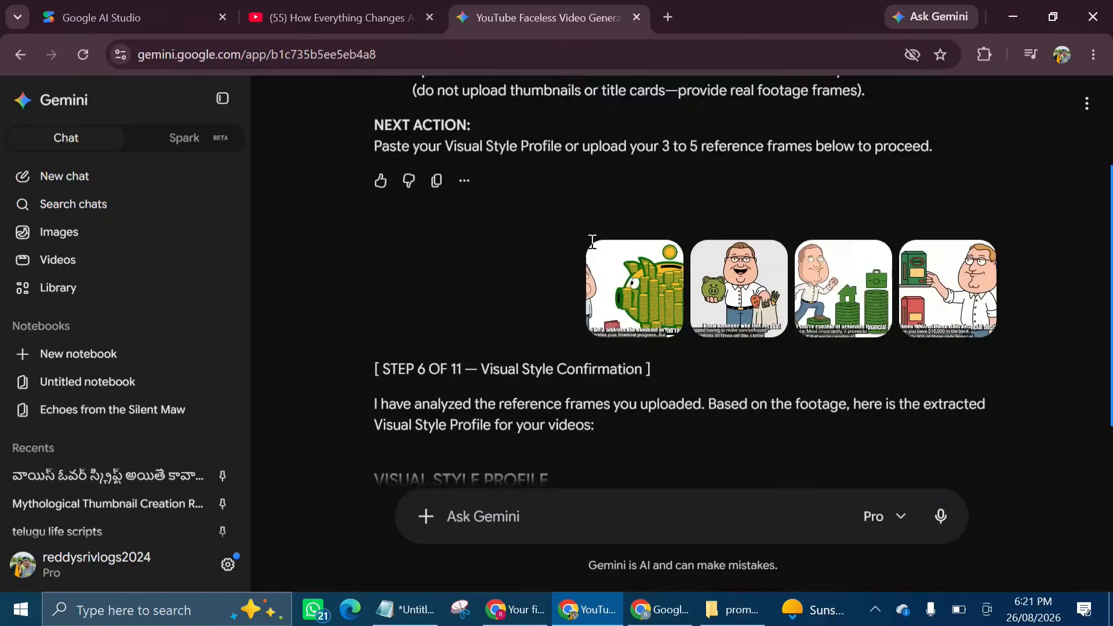
scroll(592, 242, "down", 7)
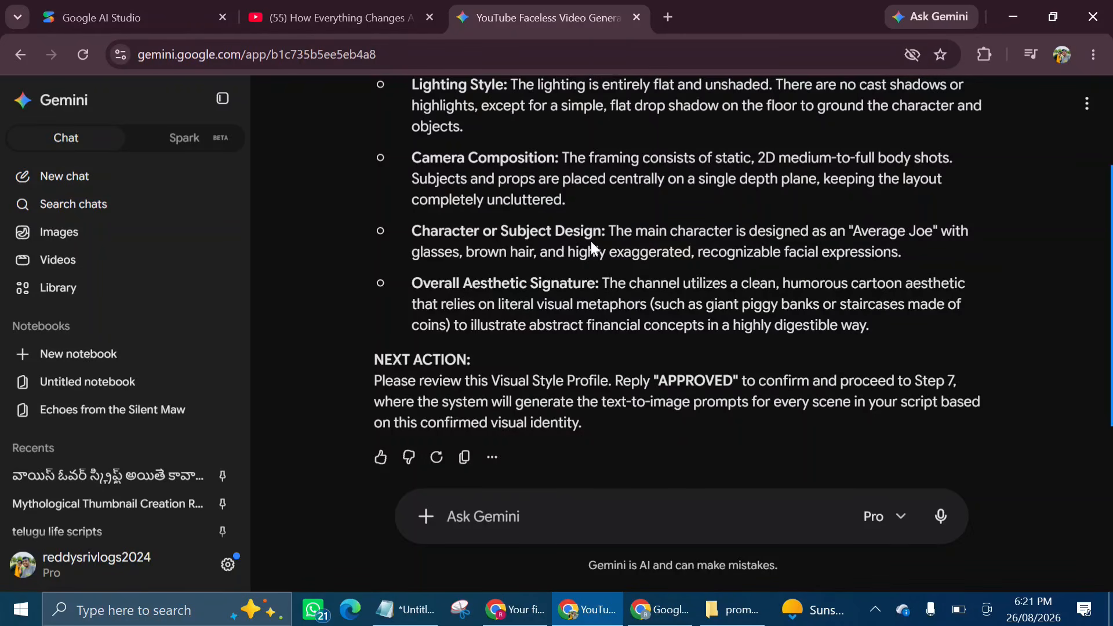
Step: Copy "APPROVED" from the Visual Style Profile instructions, paste it as the reply and send it to proceed to Step 7
double_click(707, 380)
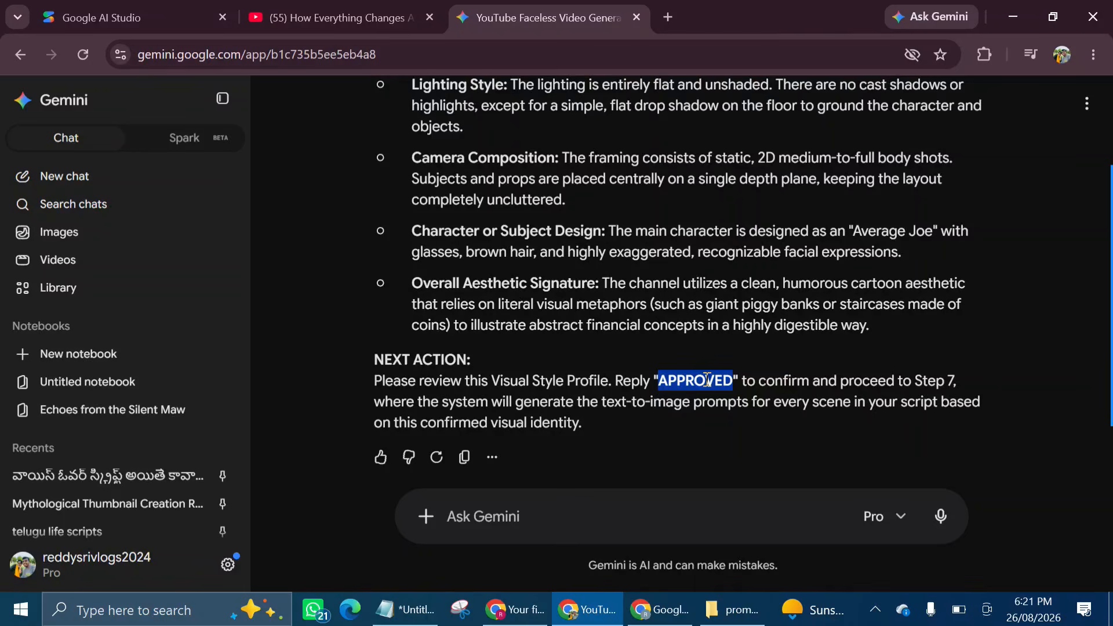
right_click(707, 380)
left_click(753, 172)
left_click(559, 516)
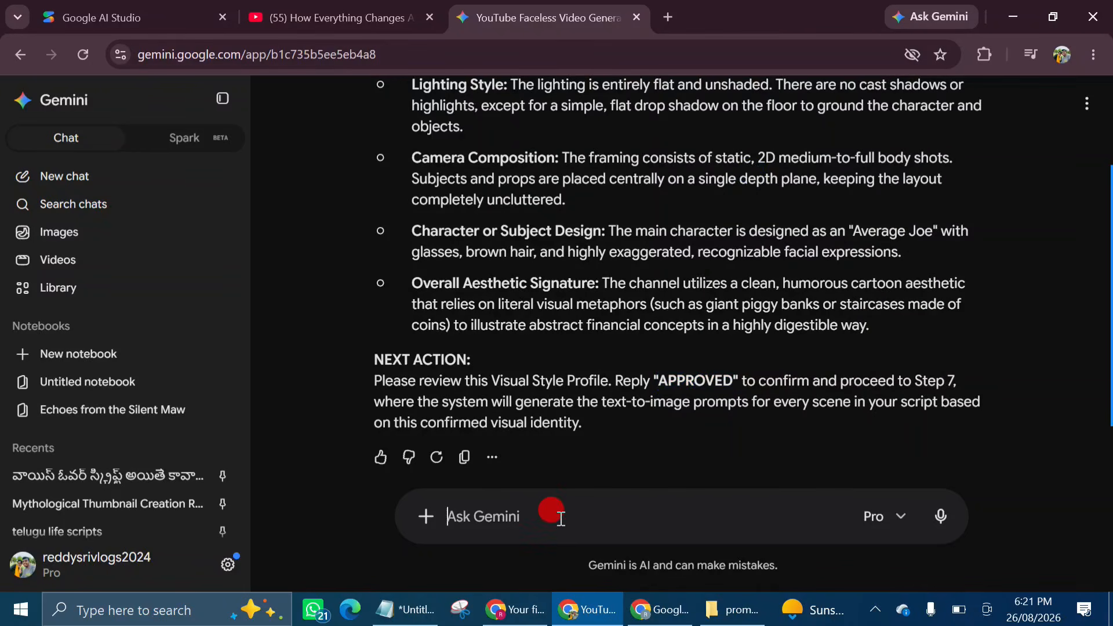
right_click(561, 513)
left_click(599, 328)
key("Return")
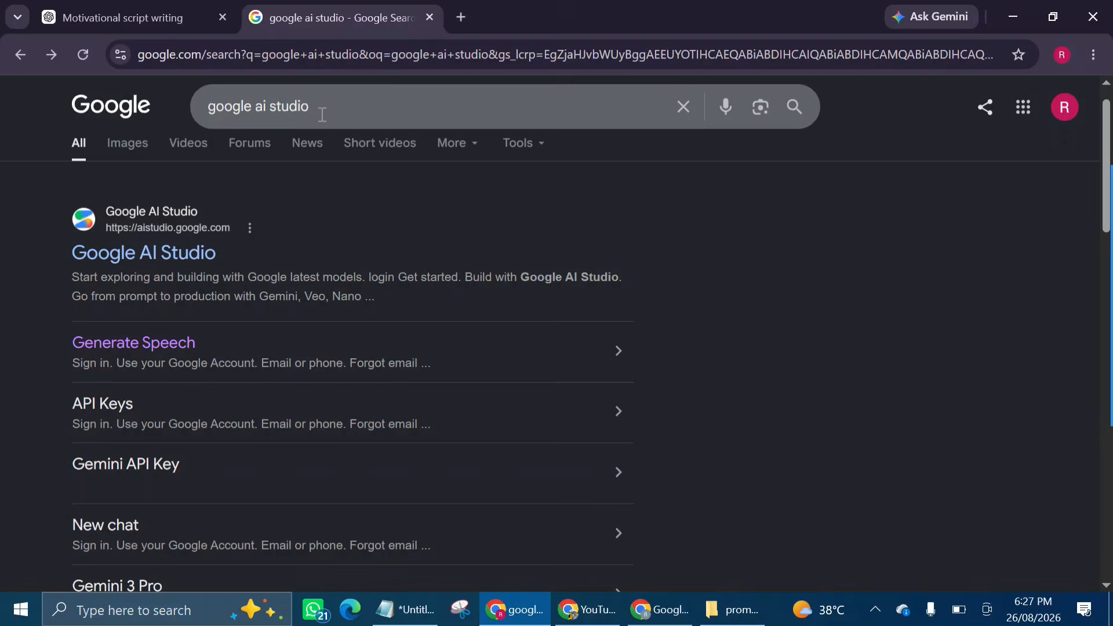
Step: Switch to Google AI Studio from the search results and select the audio model Gemini 2.5 Pro Preview TTS in the Playground
left_click(121, 253)
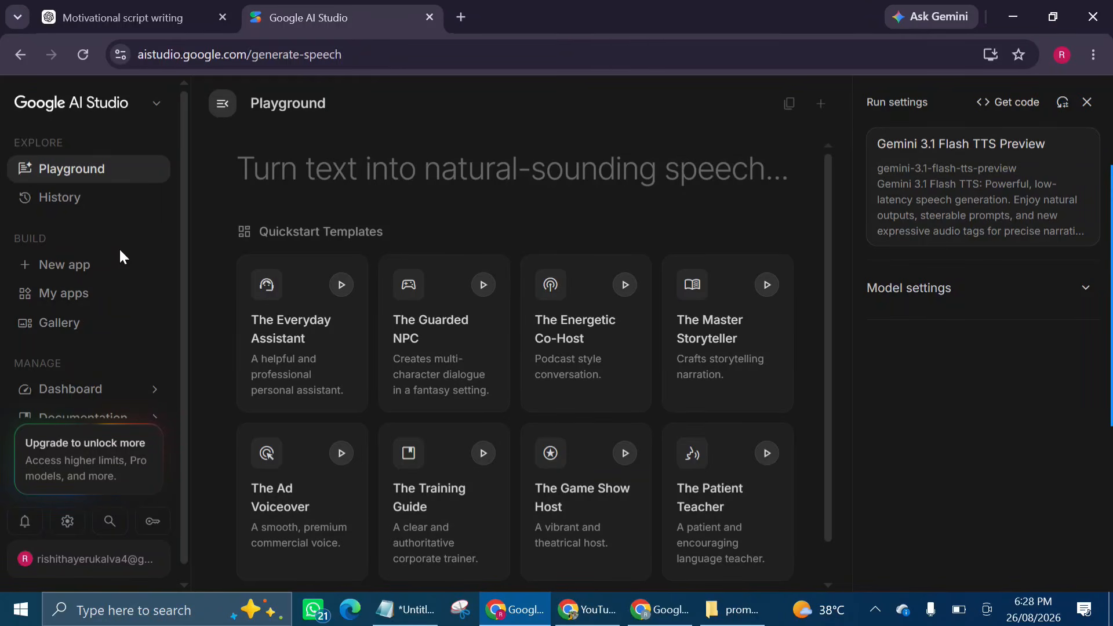
left_click(88, 176)
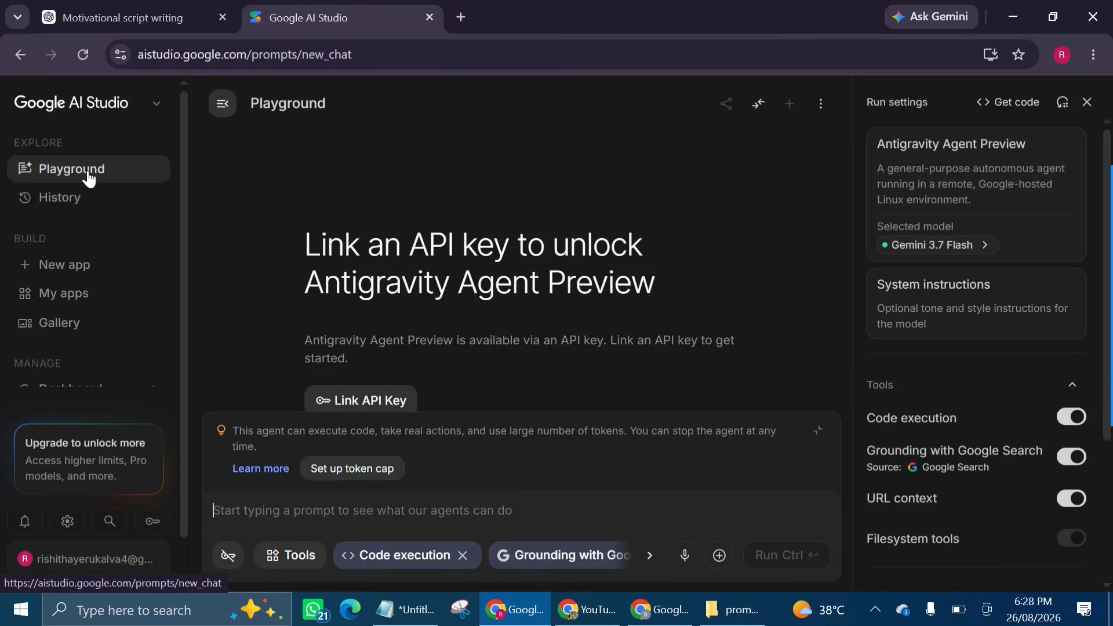
left_click(949, 167)
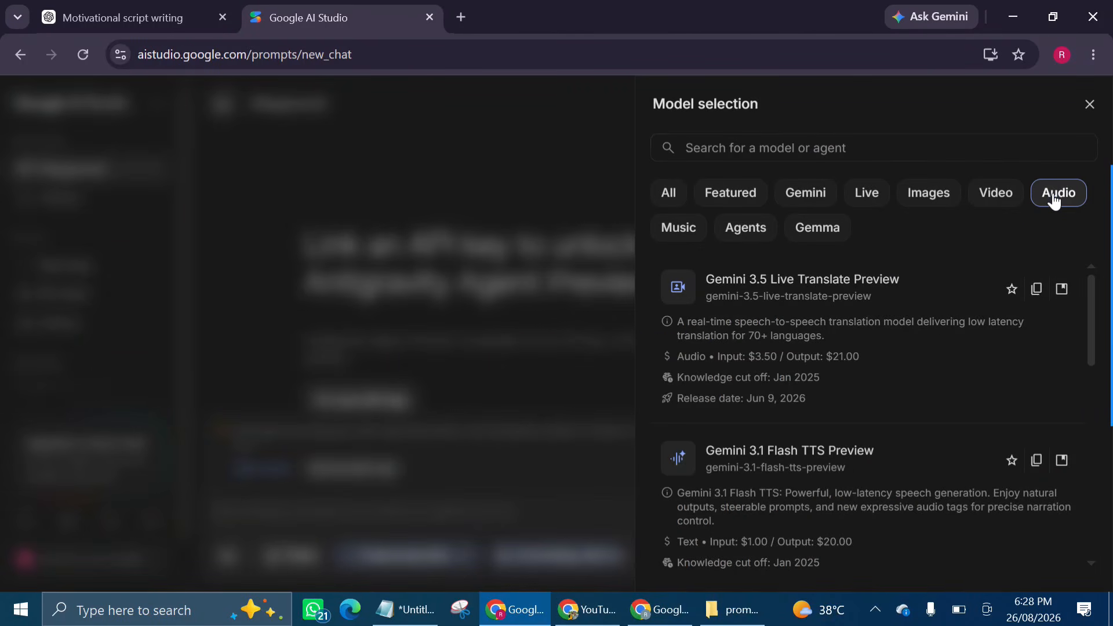
scroll(862, 330, "down", 10)
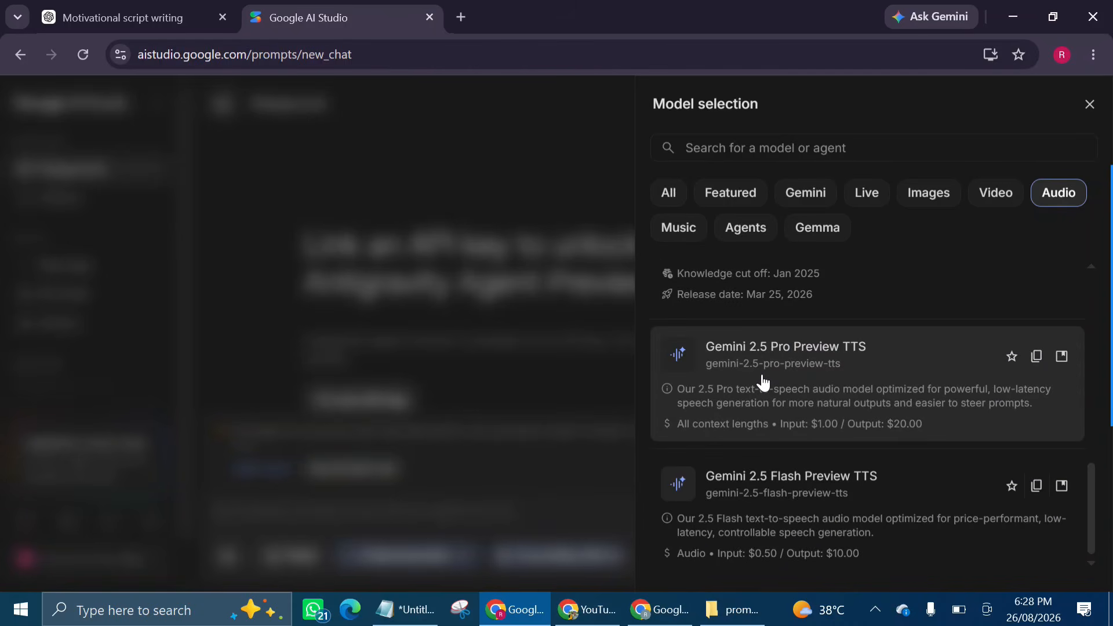
left_click(763, 382)
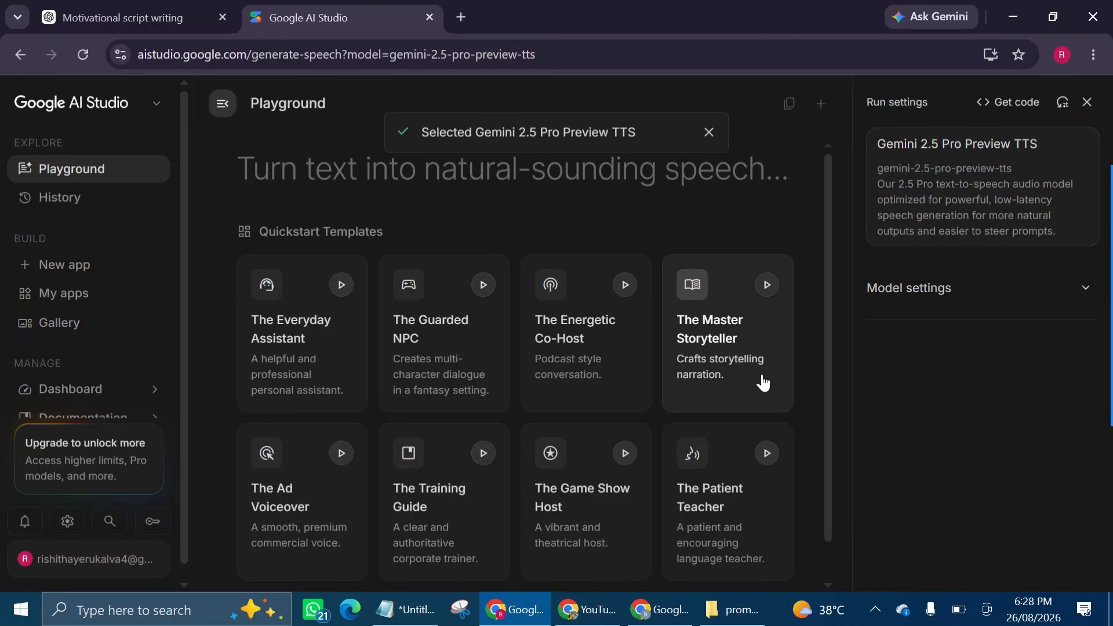
Step: Load The Ad Voiceover quickstart template and set the Speaker 1 voice to Algieba
left_click(263, 527)
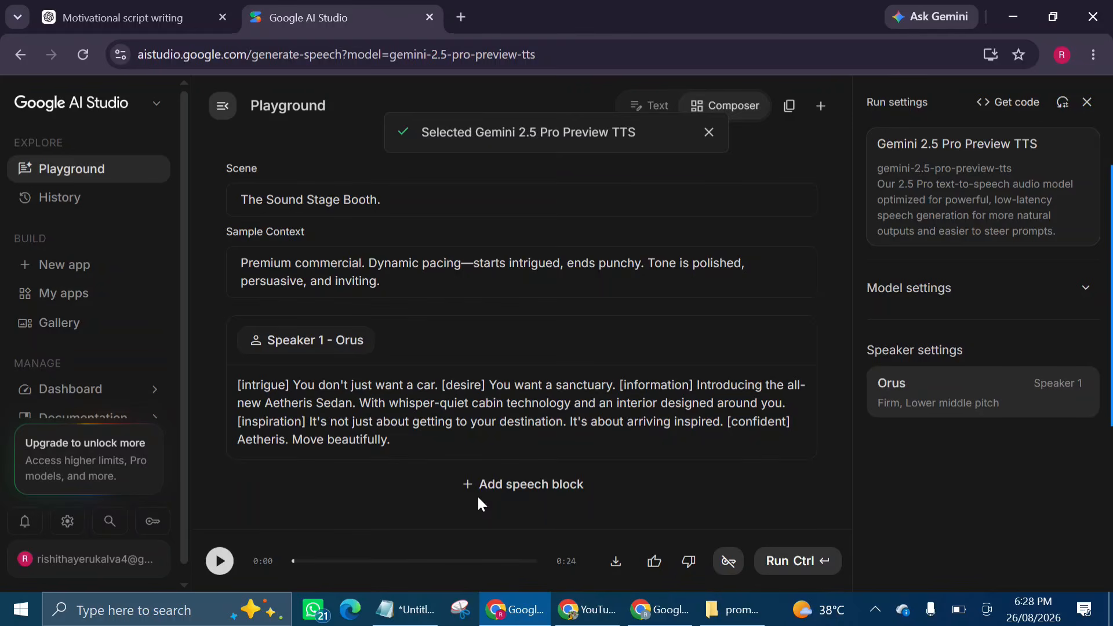
left_click(1001, 300)
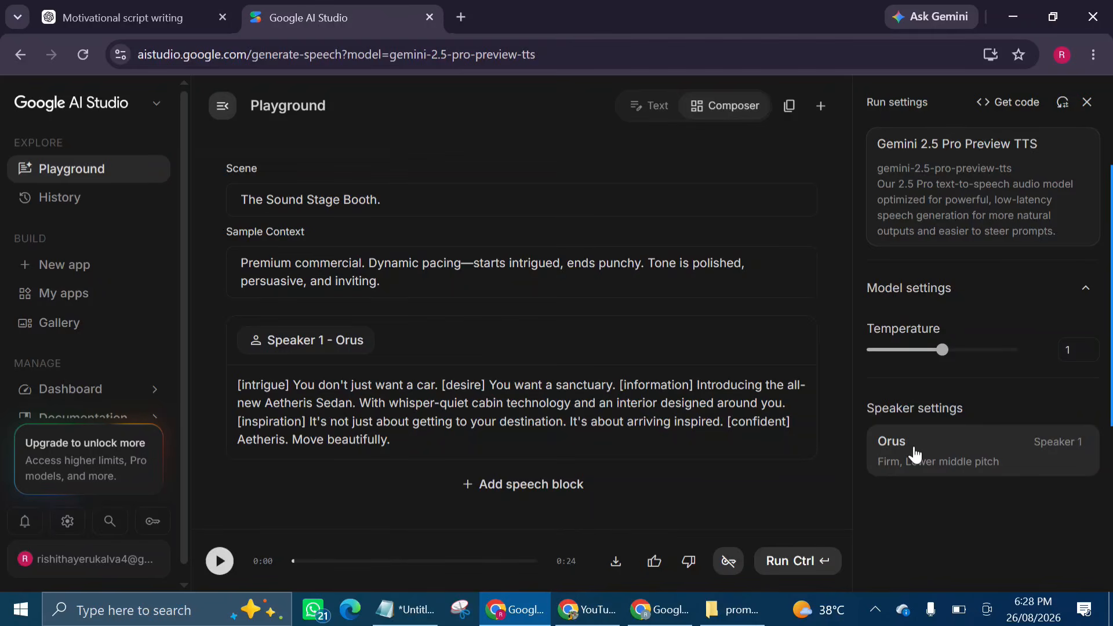
left_click(914, 451)
scroll(914, 445, "down", 1)
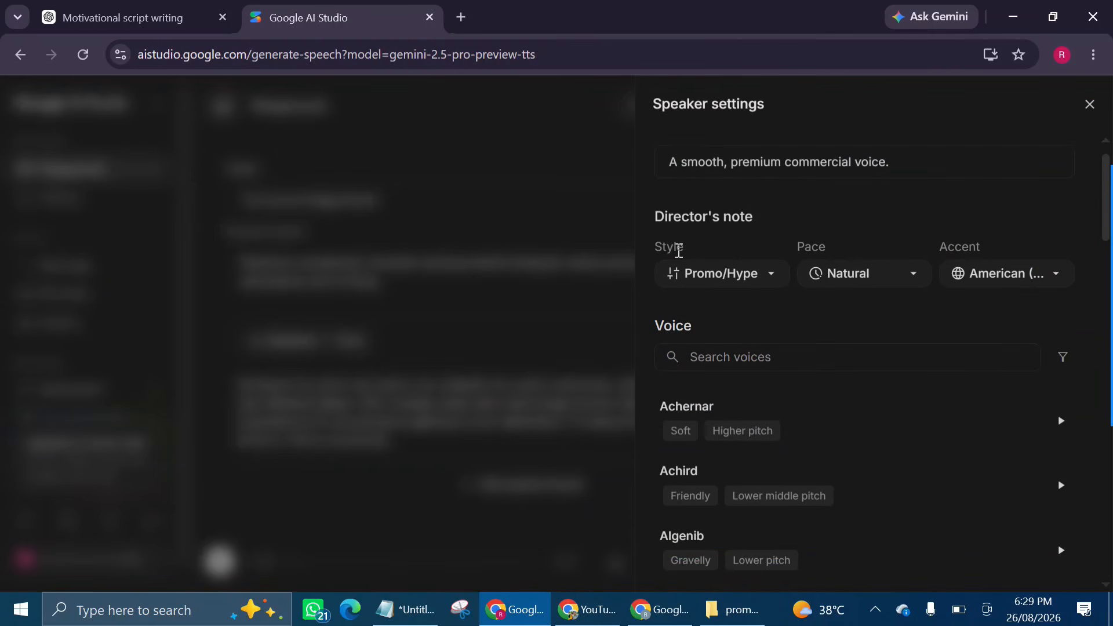
scroll(686, 311, "down", 2)
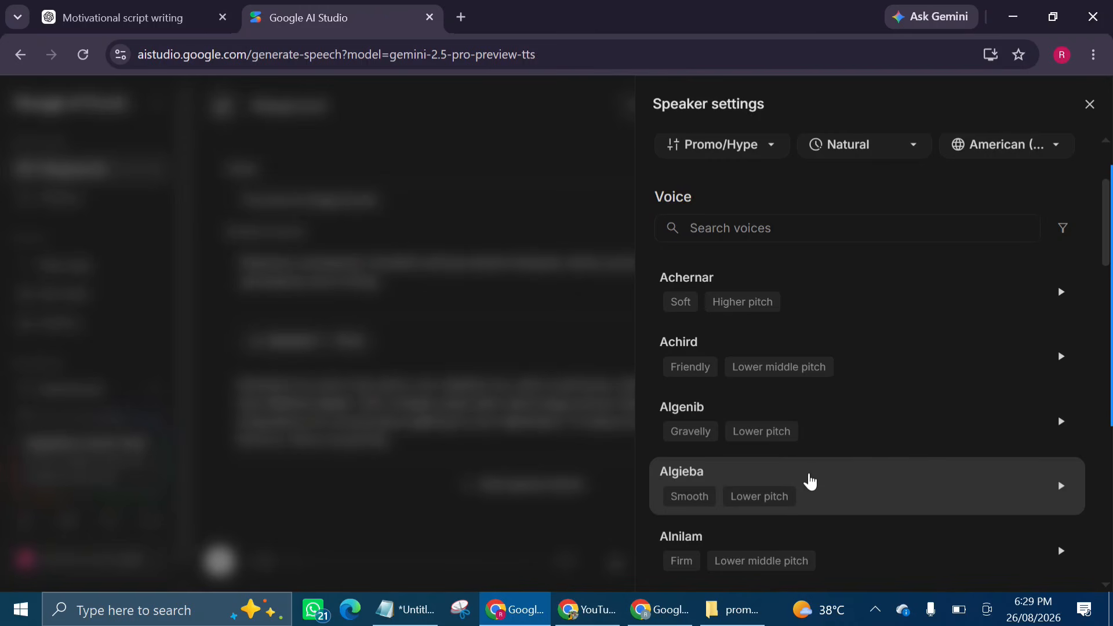
left_click(810, 481)
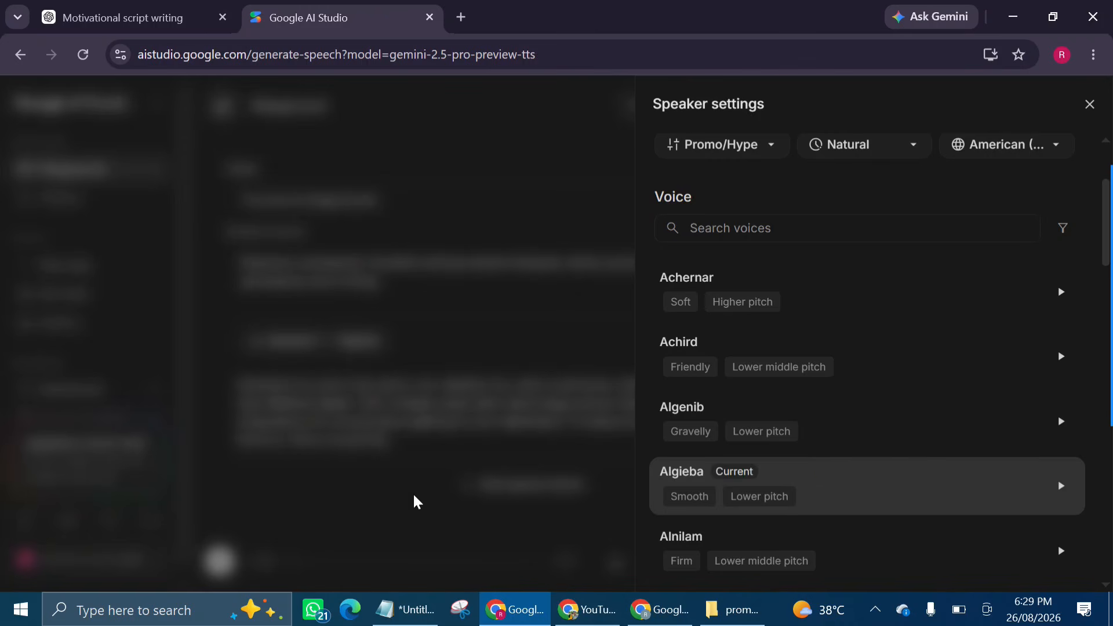
left_click(262, 509)
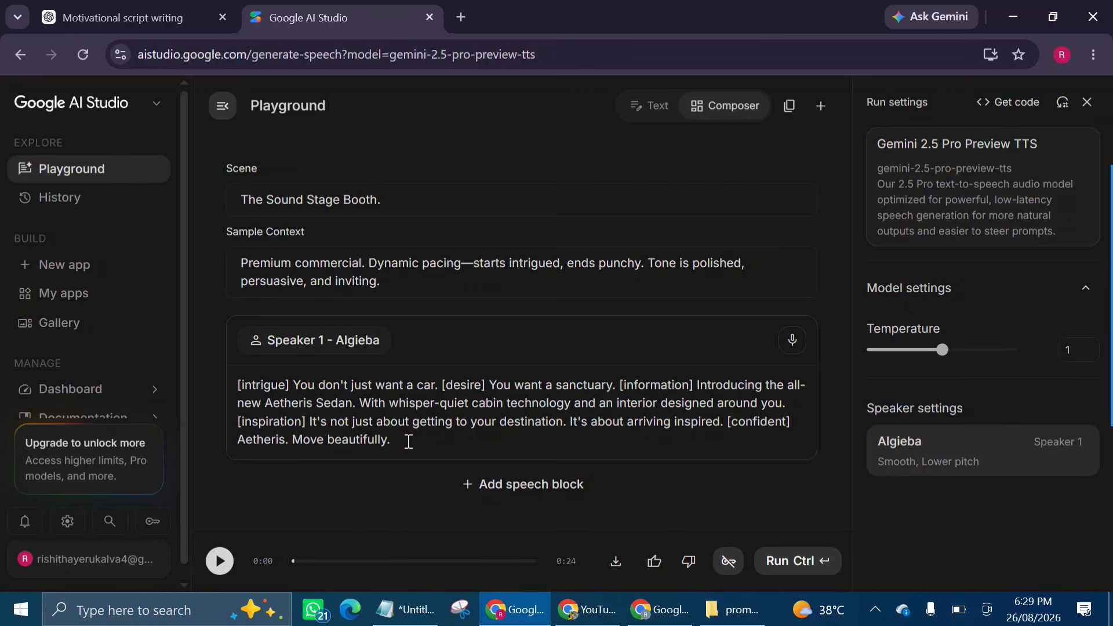
Step: Copy the entire Telugu script from the untitled Notepad file and return to the Google AI Studio Playground
left_click(394, 610)
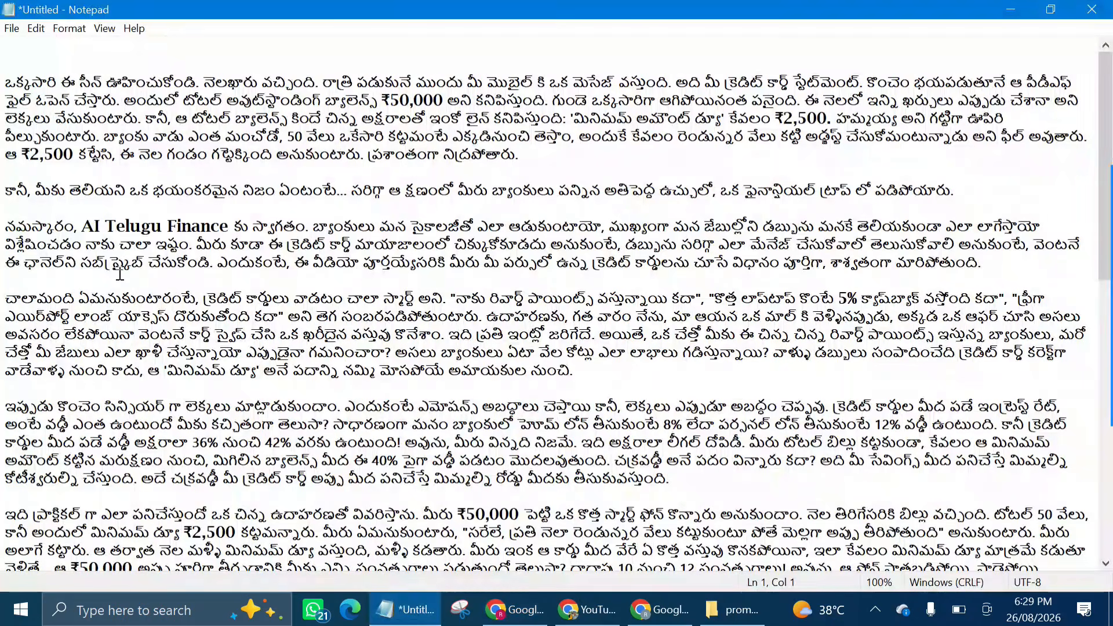
left_click_drag(5, 82, 252, 226)
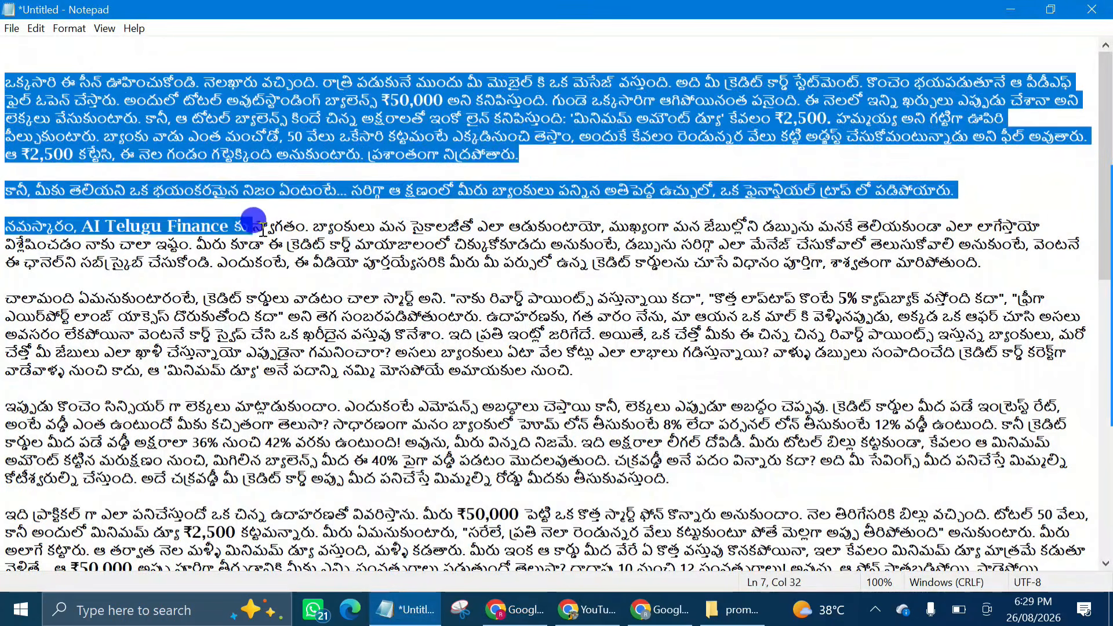
right_click(196, 141)
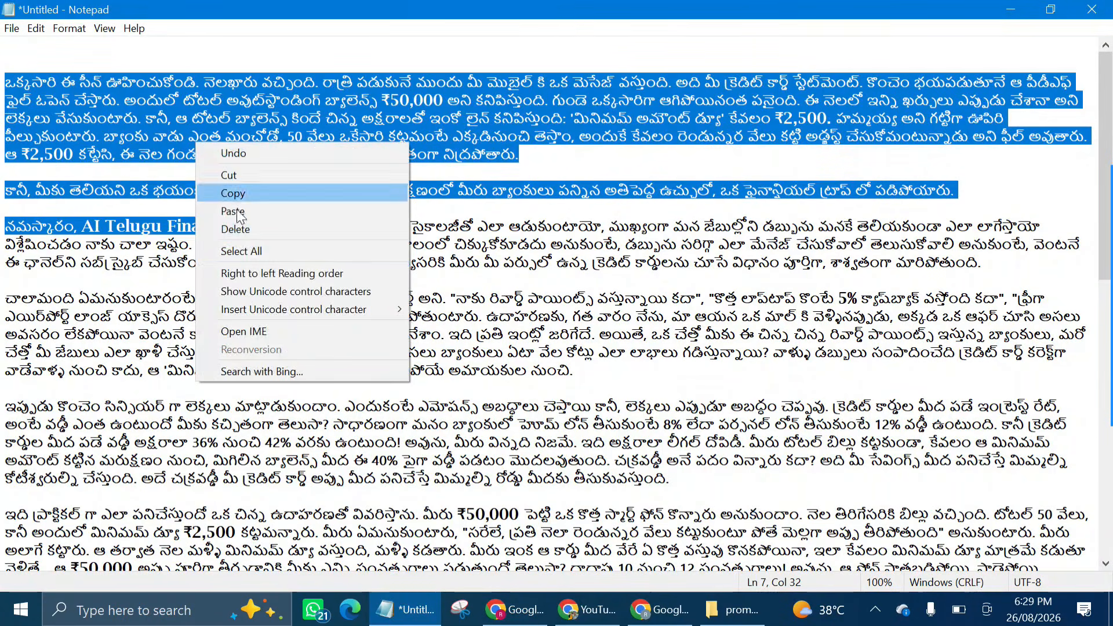
left_click(242, 250)
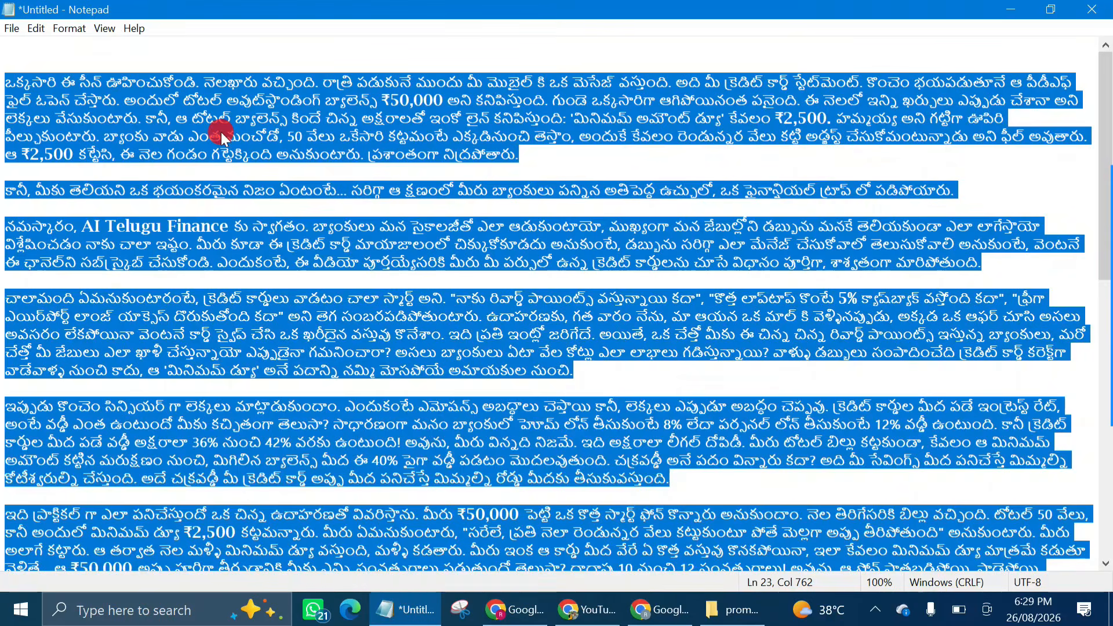
right_click(222, 132)
left_click(259, 184)
left_click(525, 615)
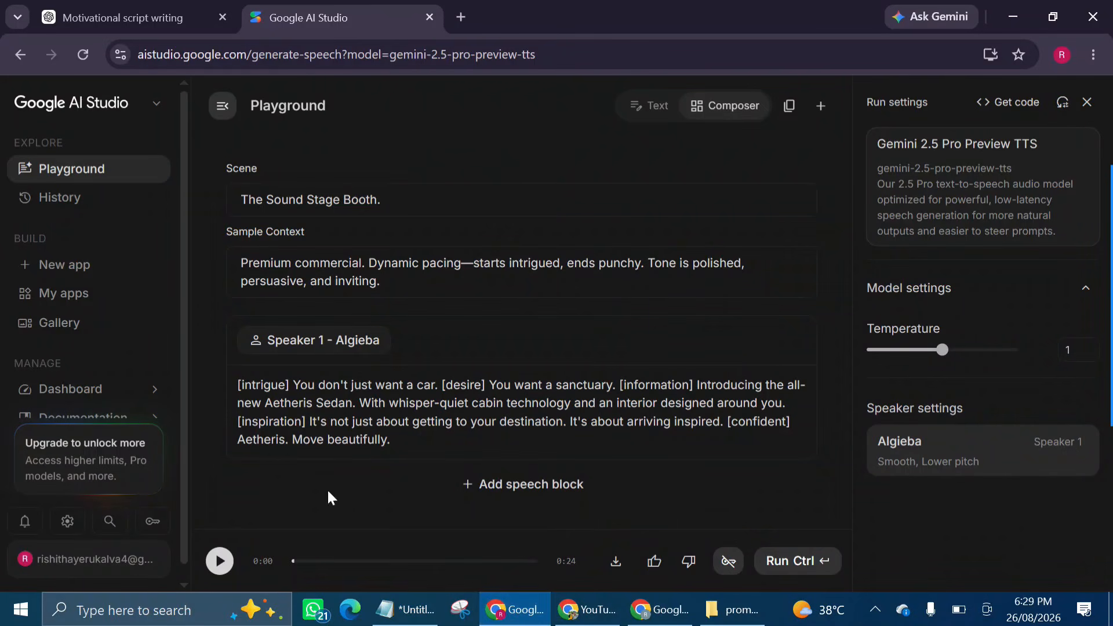
Step: Replace all of the sample dialogue in the Speaker 1 speech block with the copied Telugu script
left_click(238, 380)
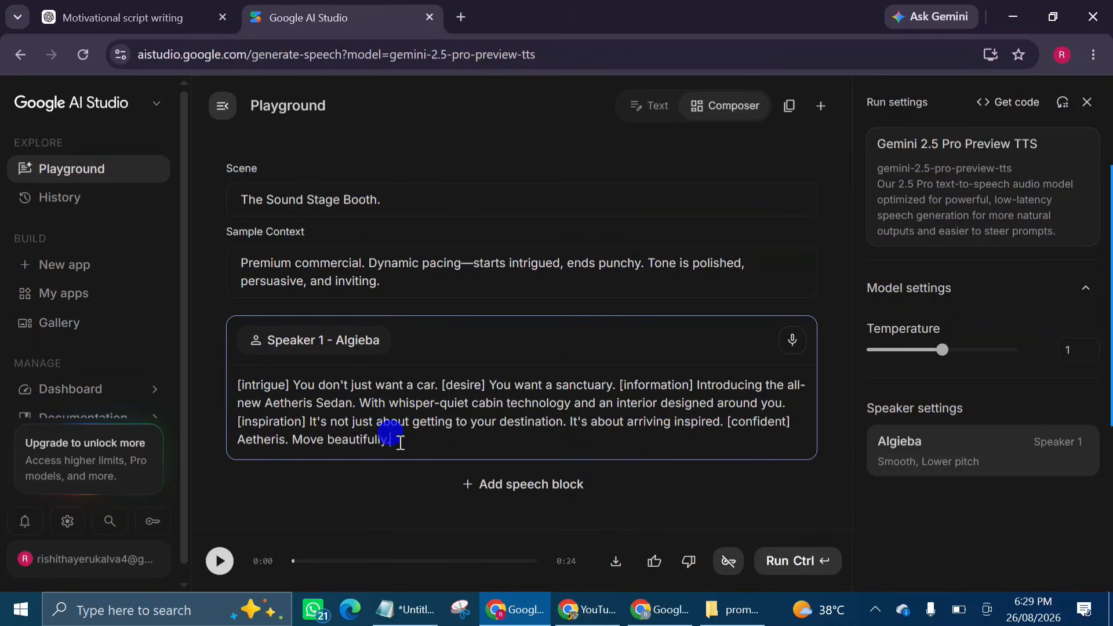
left_click_drag(400, 442, 236, 385)
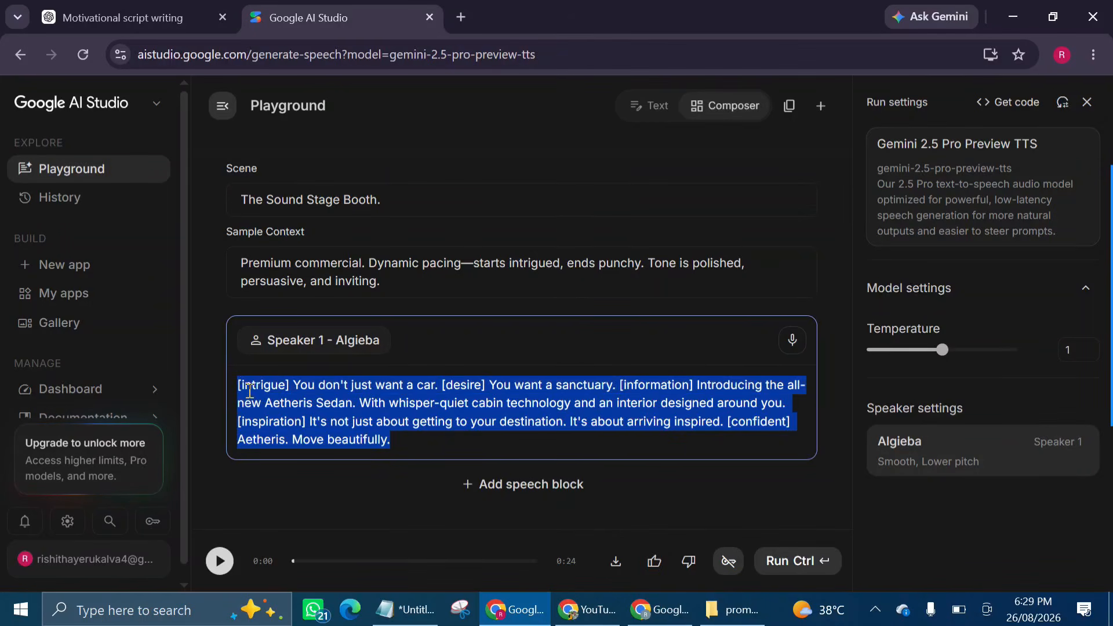
right_click(249, 391)
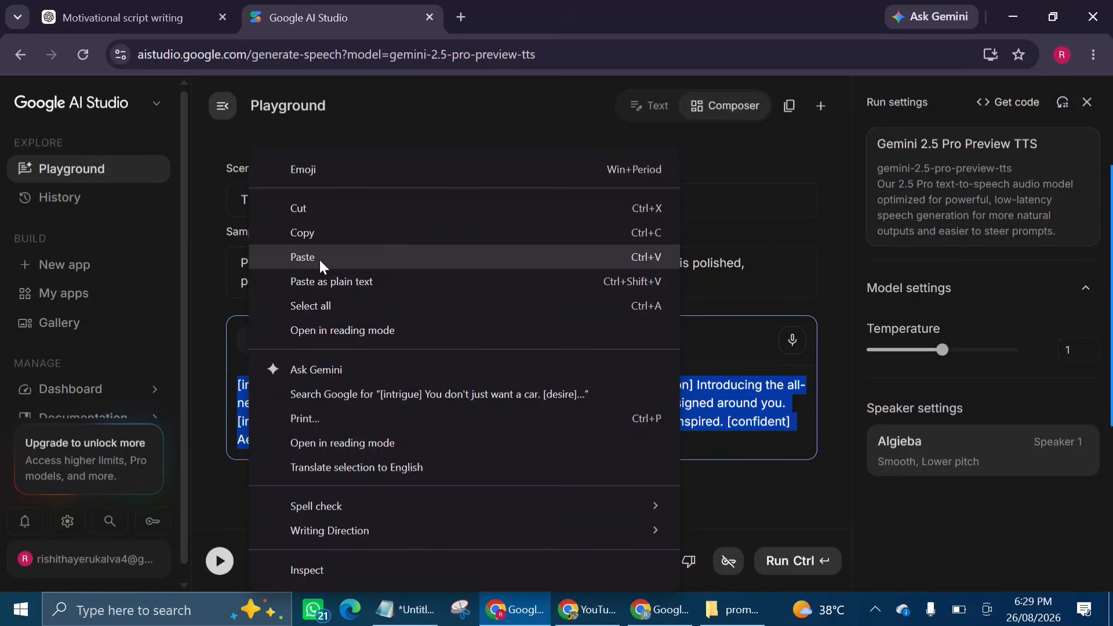
left_click(302, 256)
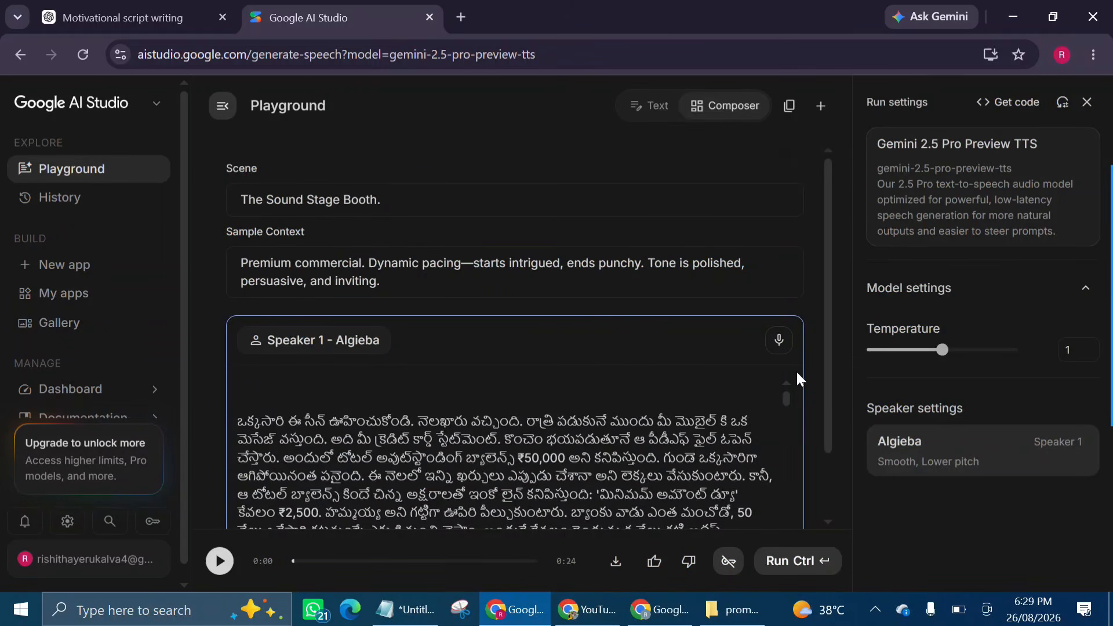
Step: Check the pasted script, generate the voiceover from it and play the resulting audio from the start
scroll(398, 286, "down", 2)
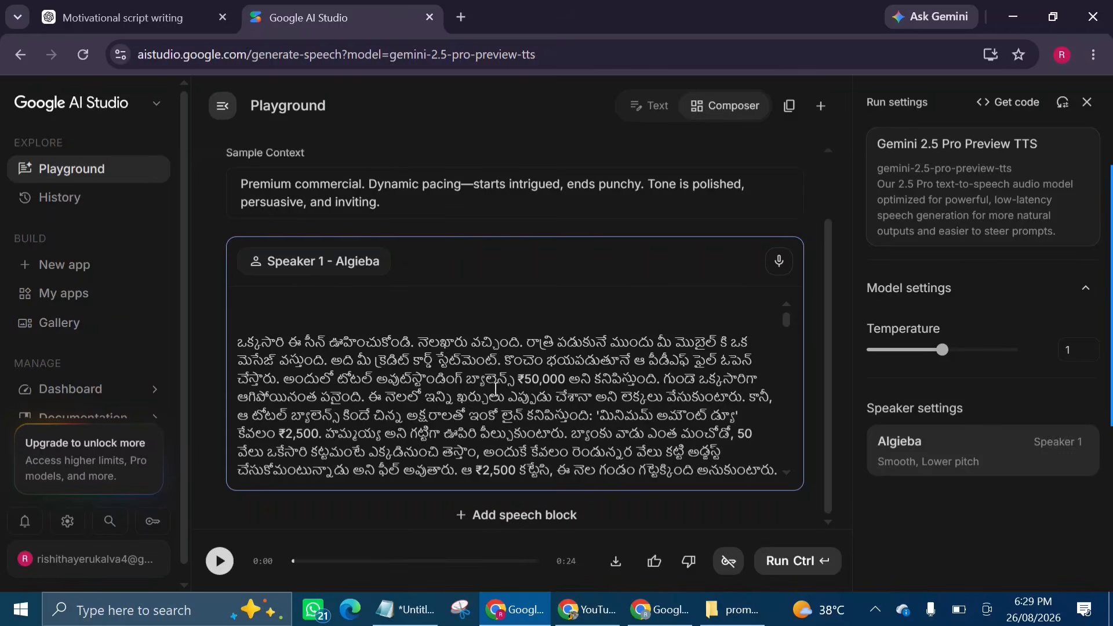
scroll(498, 406, "down", 5)
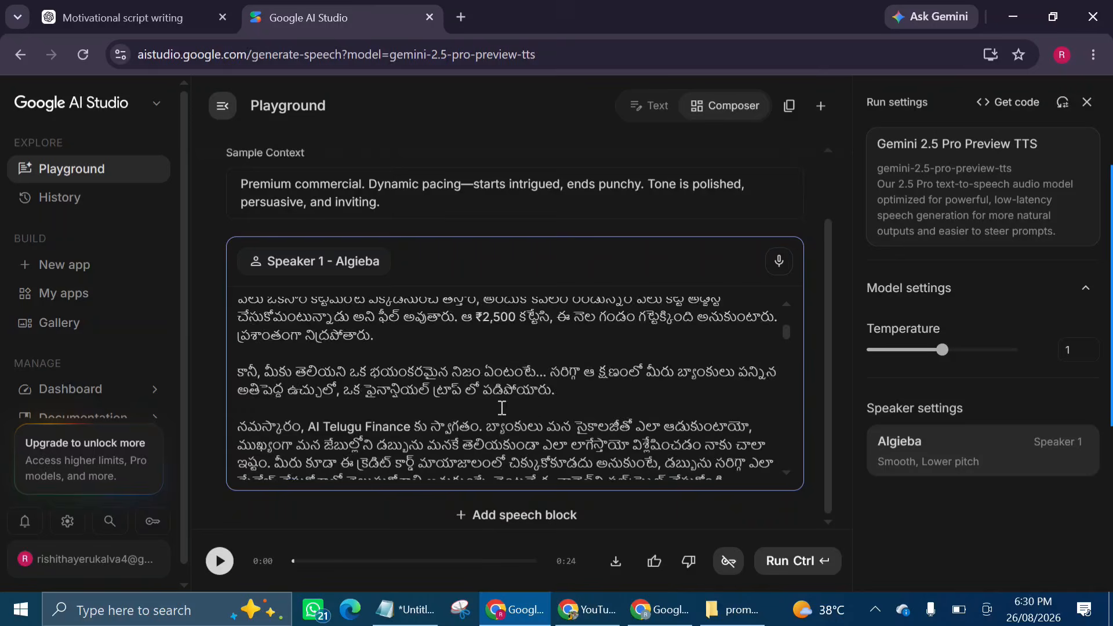
left_click(791, 567)
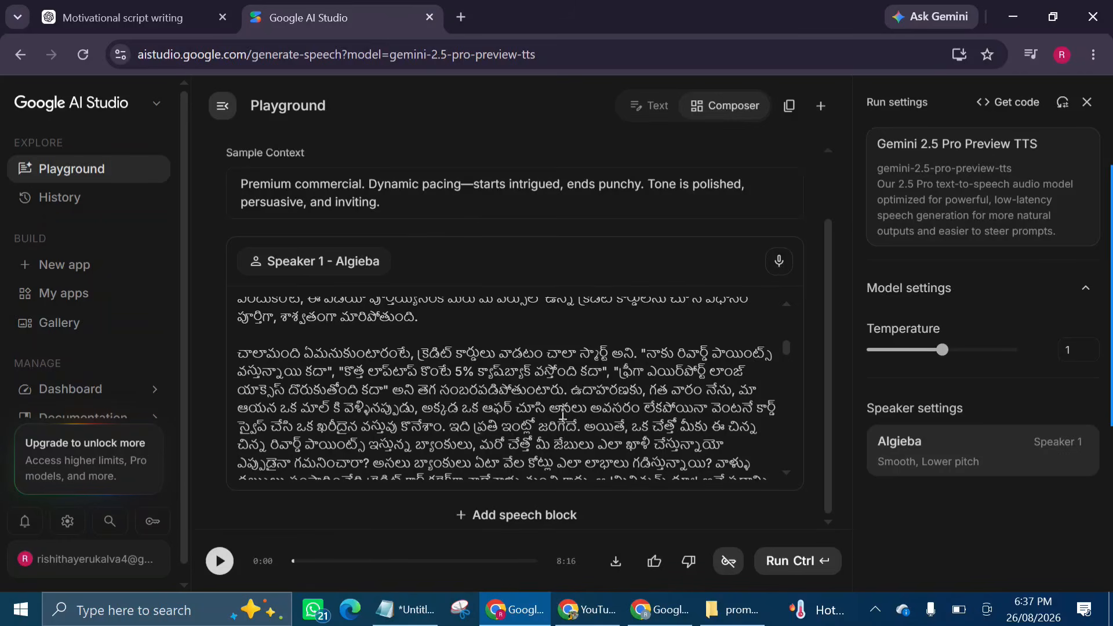
scroll(502, 365, "up", 5)
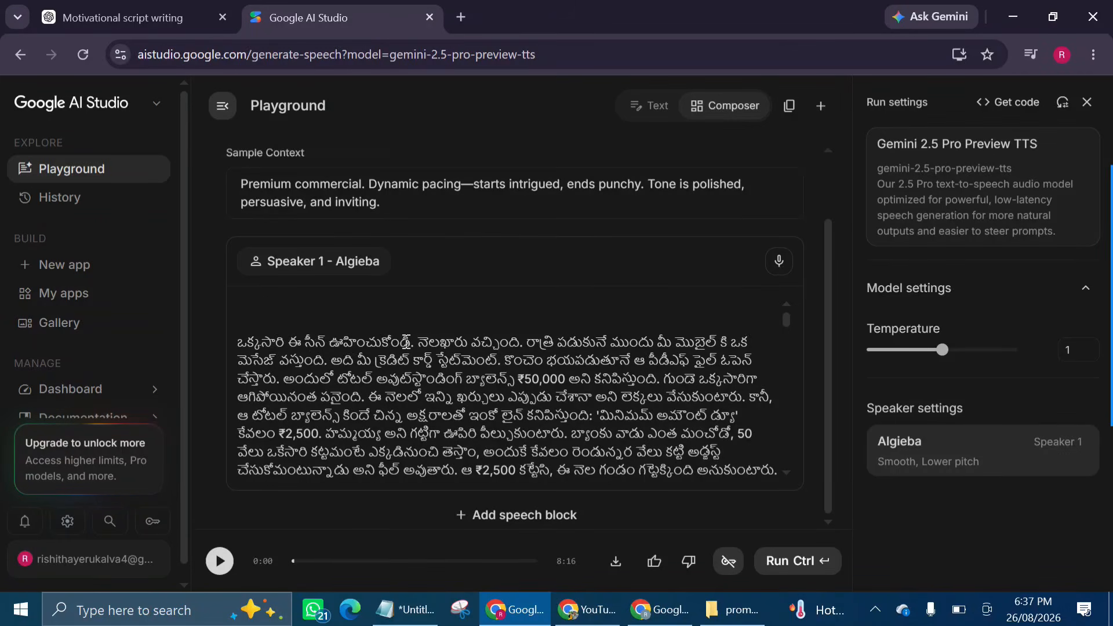
left_click(222, 560)
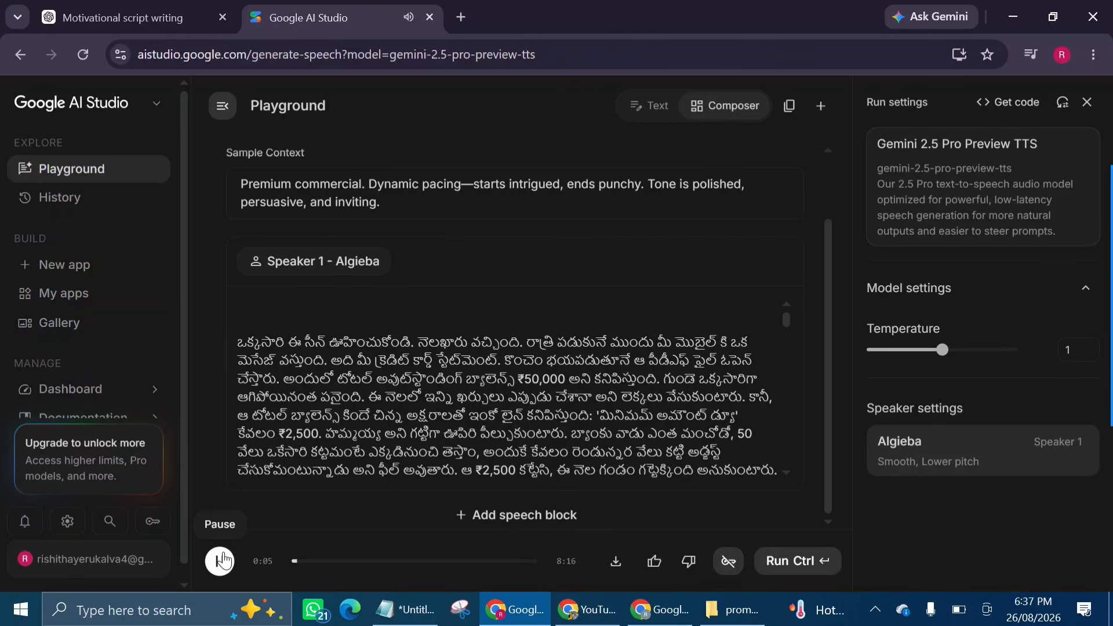
Step: Play the closing part of the generated voiceover, compare it with the script's last lines and download the audio
left_click(221, 560)
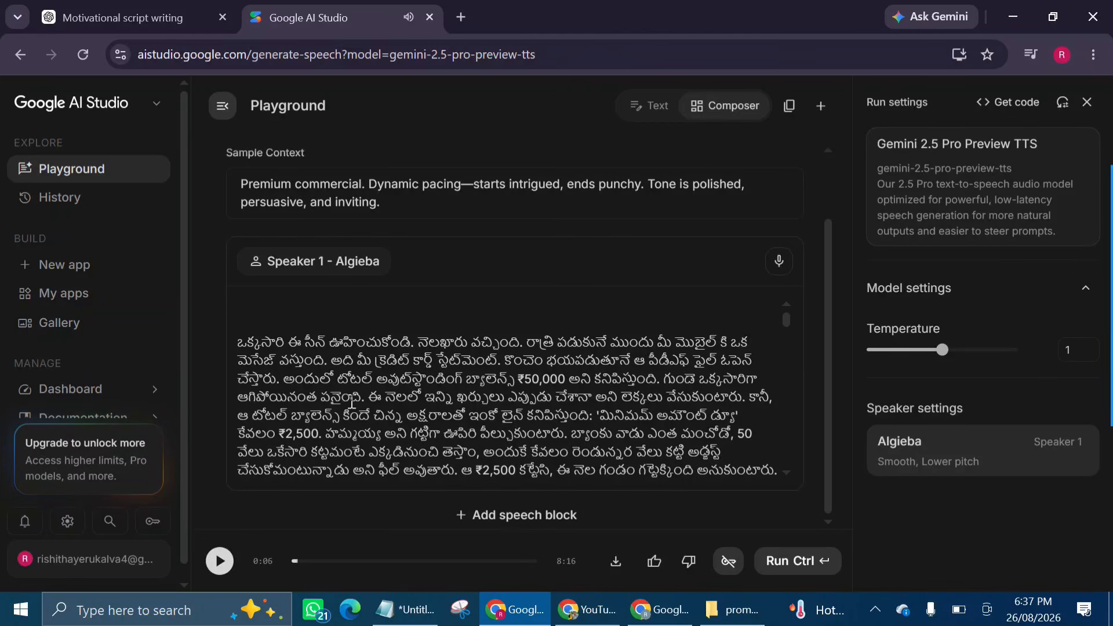
scroll(352, 400, "down", 5)
scroll(352, 400, "down", 10)
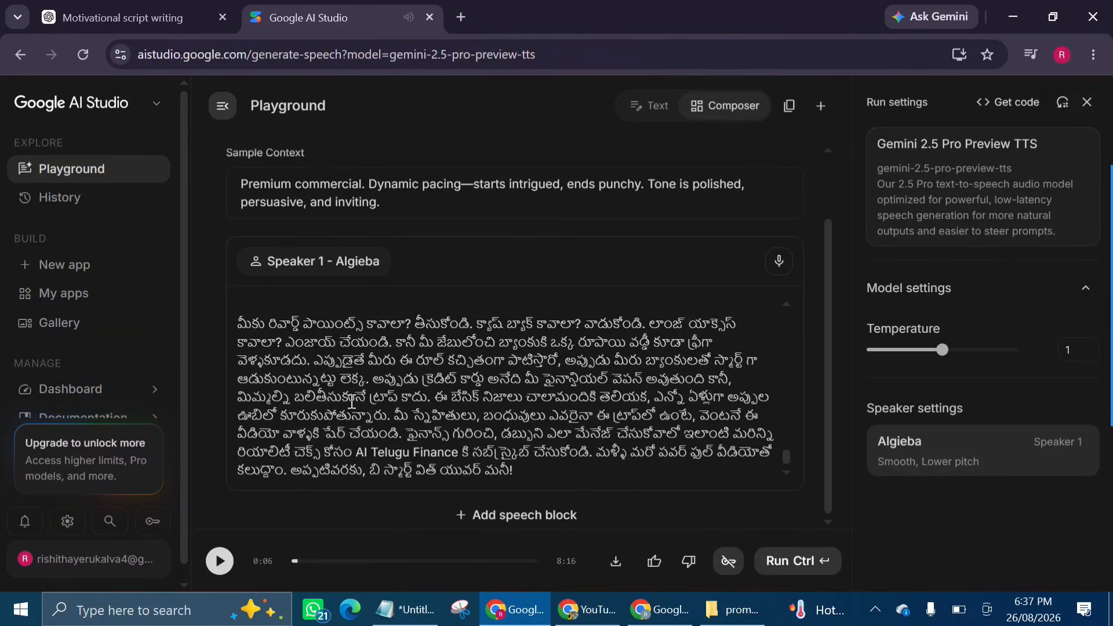
left_click(346, 450)
left_click_drag(355, 454, 519, 472)
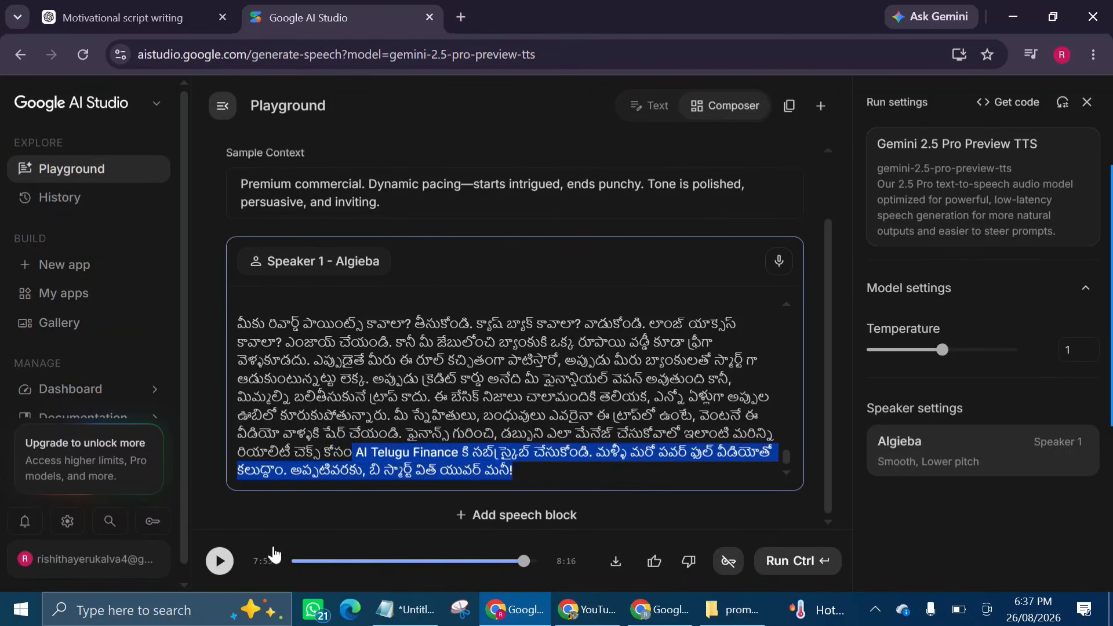
left_click(219, 561)
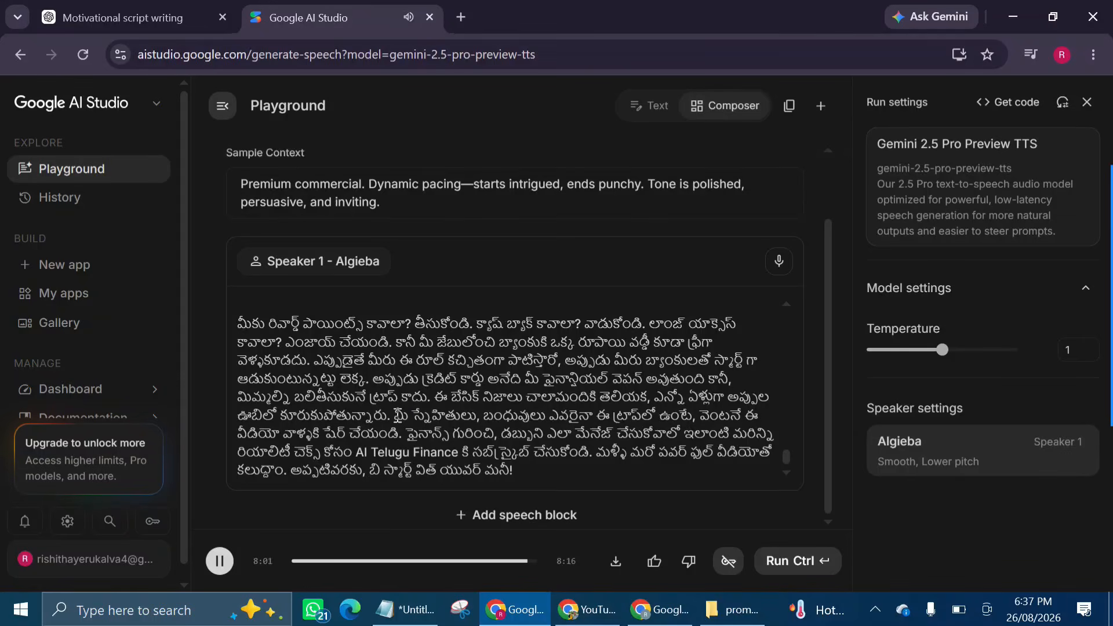
left_click_drag(394, 415, 519, 472)
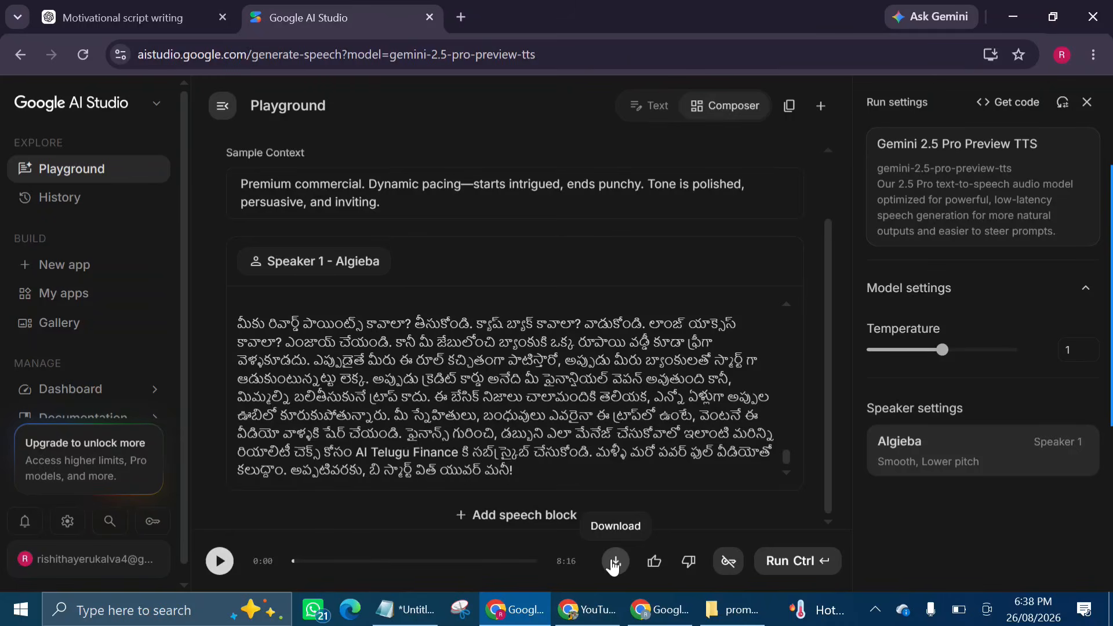
left_click(615, 562)
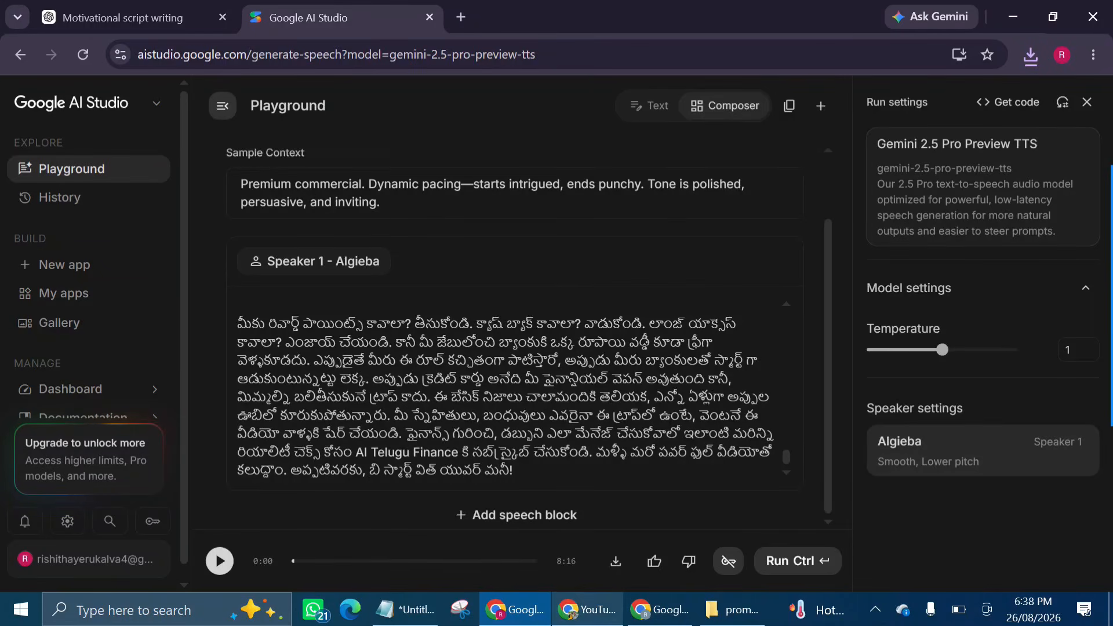
Step: Switch to the Gemini scene prompt chat and calculate 490 ÷ 7 in Calculator, closing it when finished
left_click(586, 610)
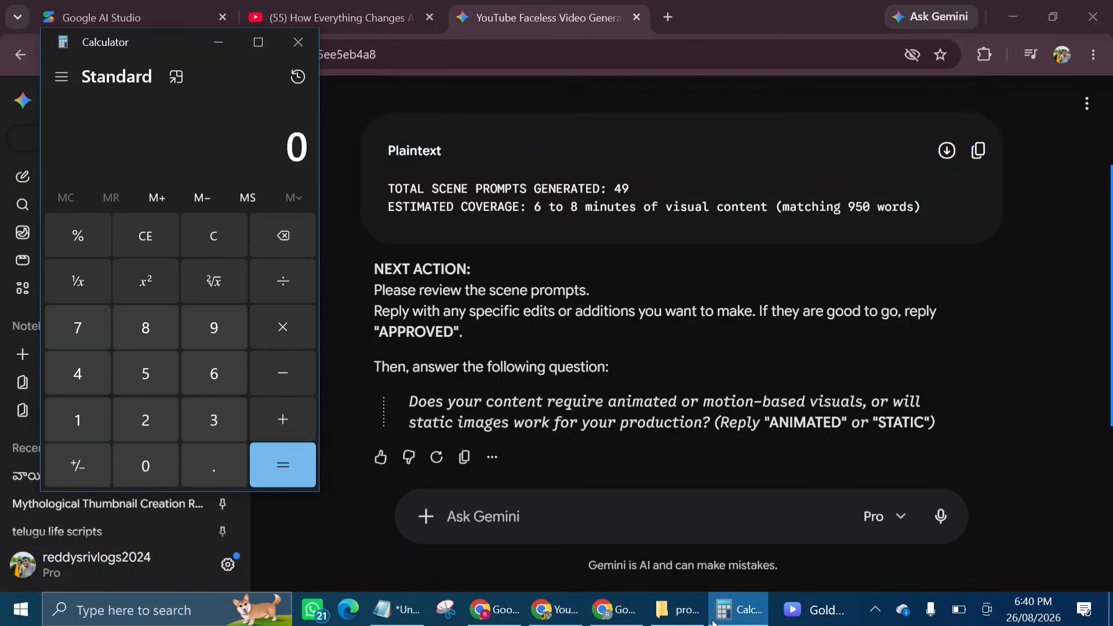
left_click(81, 372)
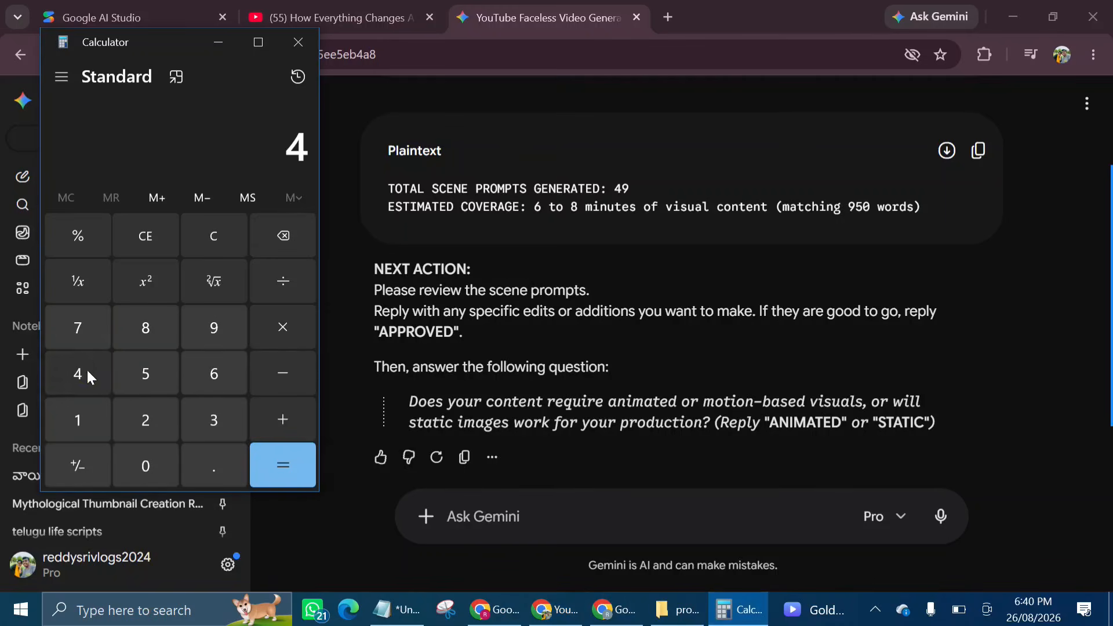
left_click(207, 339)
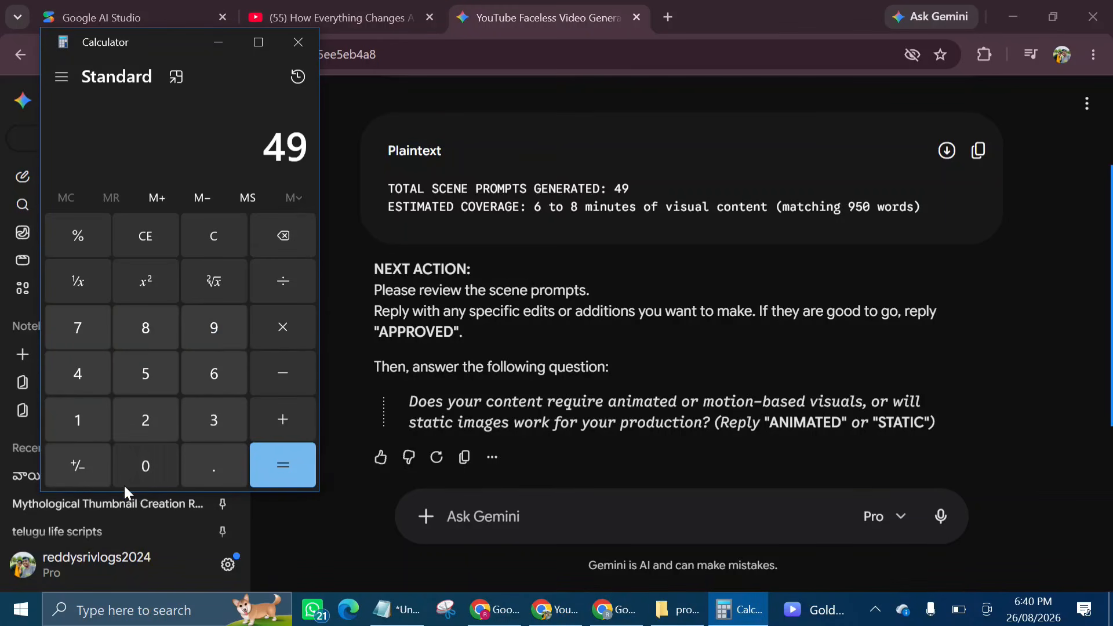
left_click(143, 465)
left_click(285, 283)
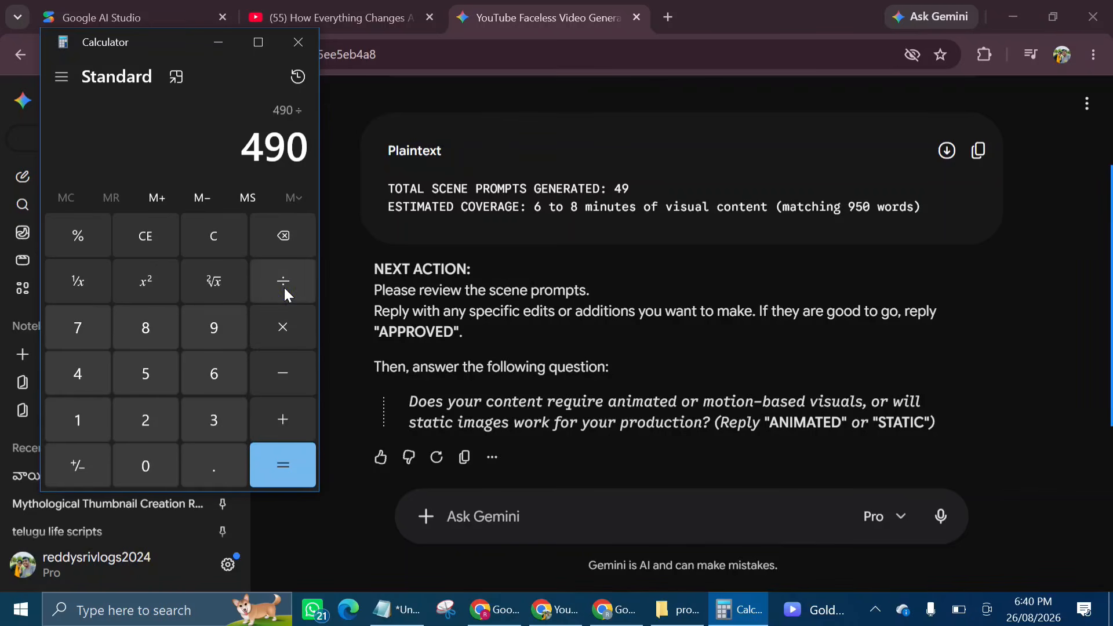
left_click(85, 322)
left_click(270, 465)
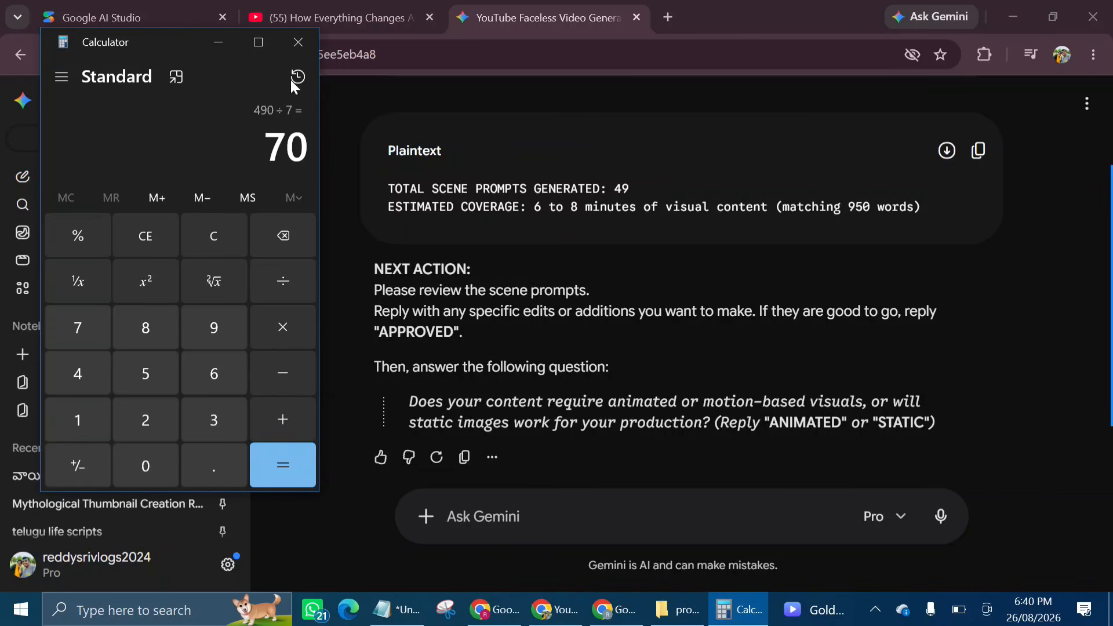
left_click(296, 41)
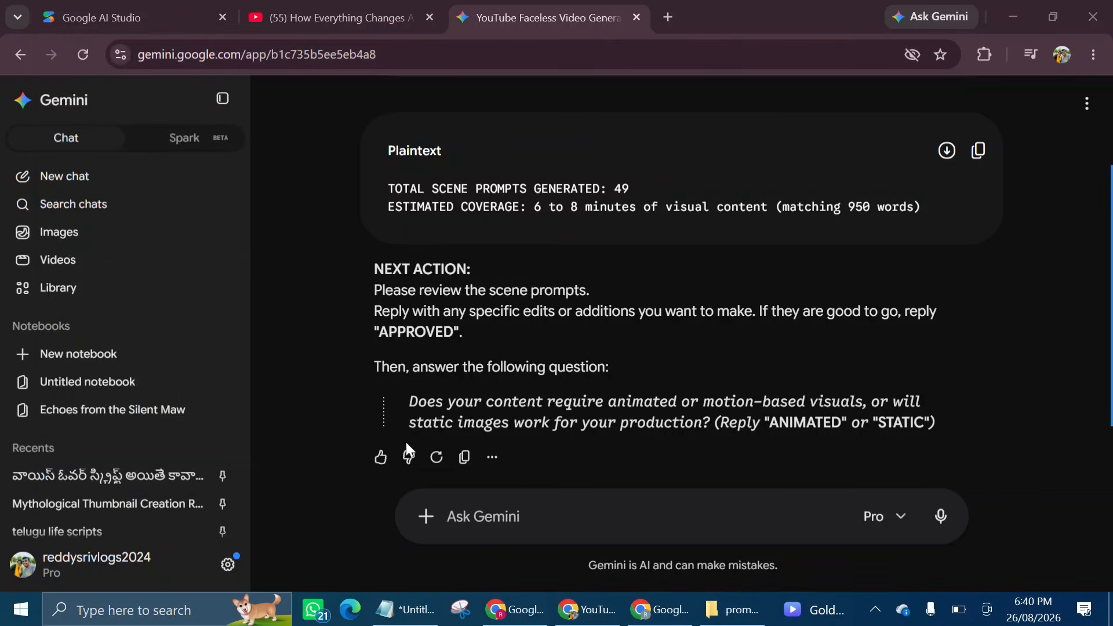
Step: Ask Gemini for 72 scene prompts with the message "naaku scene prompts 72 kaavali"
left_click(489, 511)
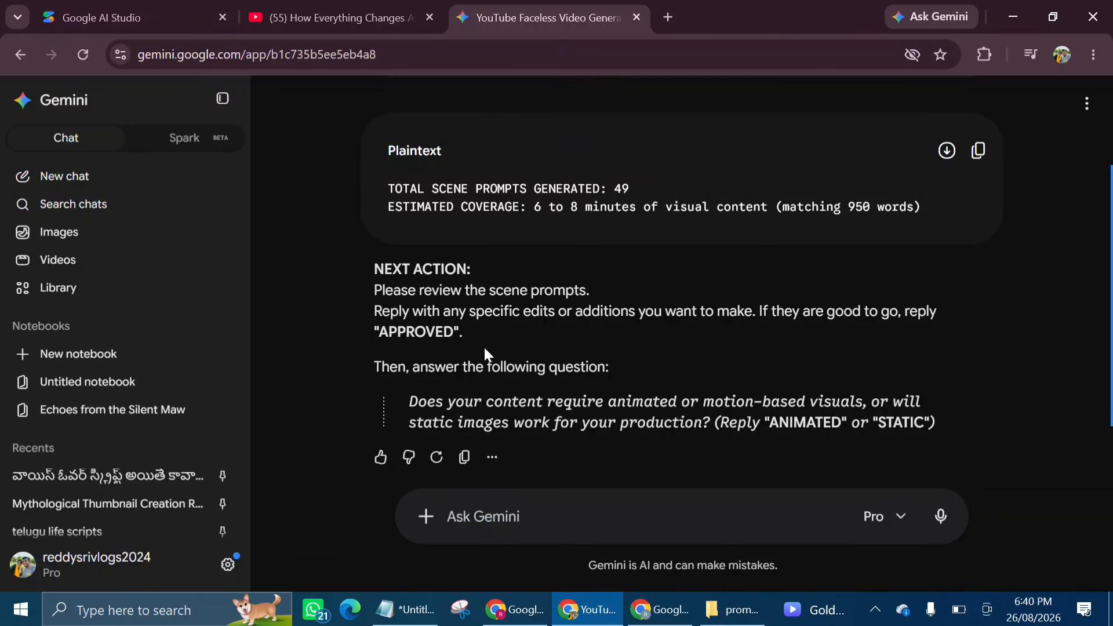
scroll(484, 345, "up", 1)
scroll(612, 229, "down", 1)
type("naaku scene prompts 72 kaavali")
key("Return")
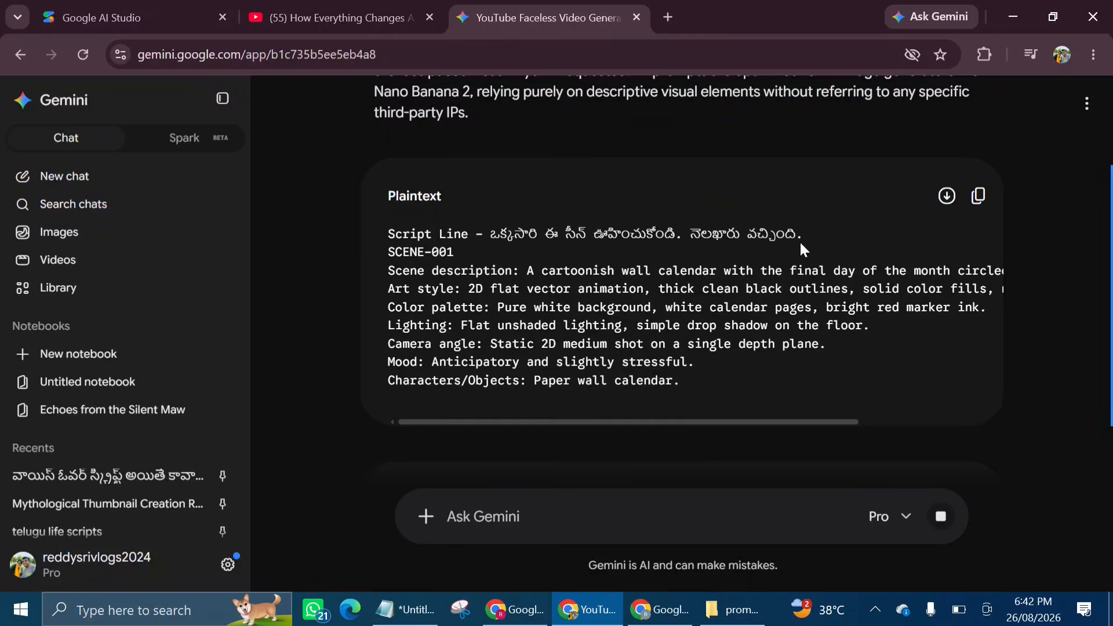
Step: Review the first regenerated scene prompts and copy the whole set from SCENE-001 through SCENE-072
scroll(801, 244, "down", 4)
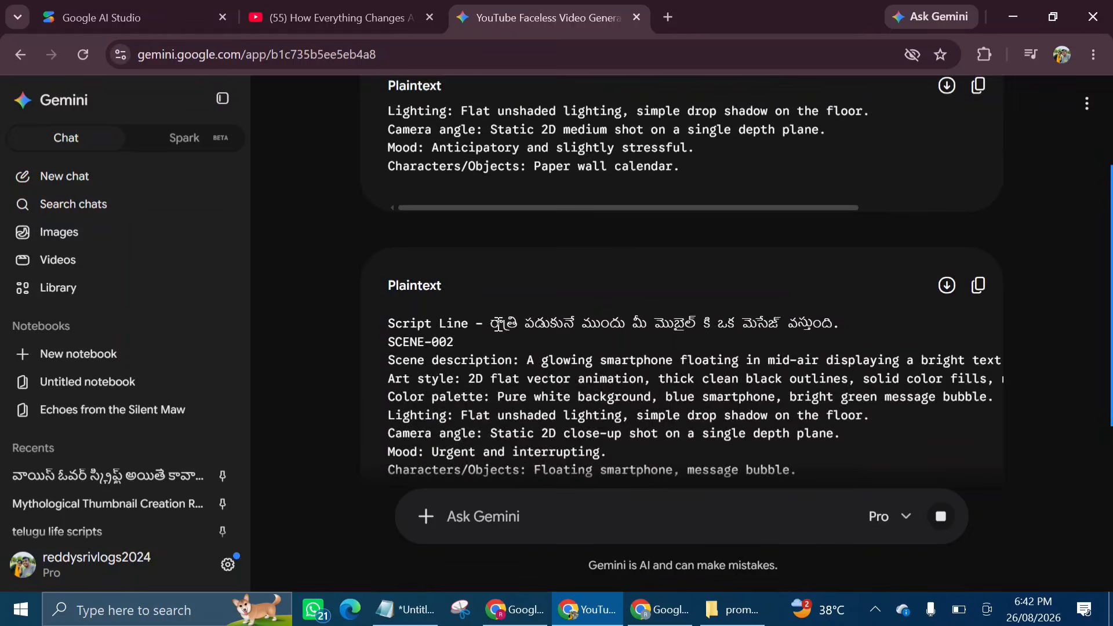
scroll(825, 311, "down", 2)
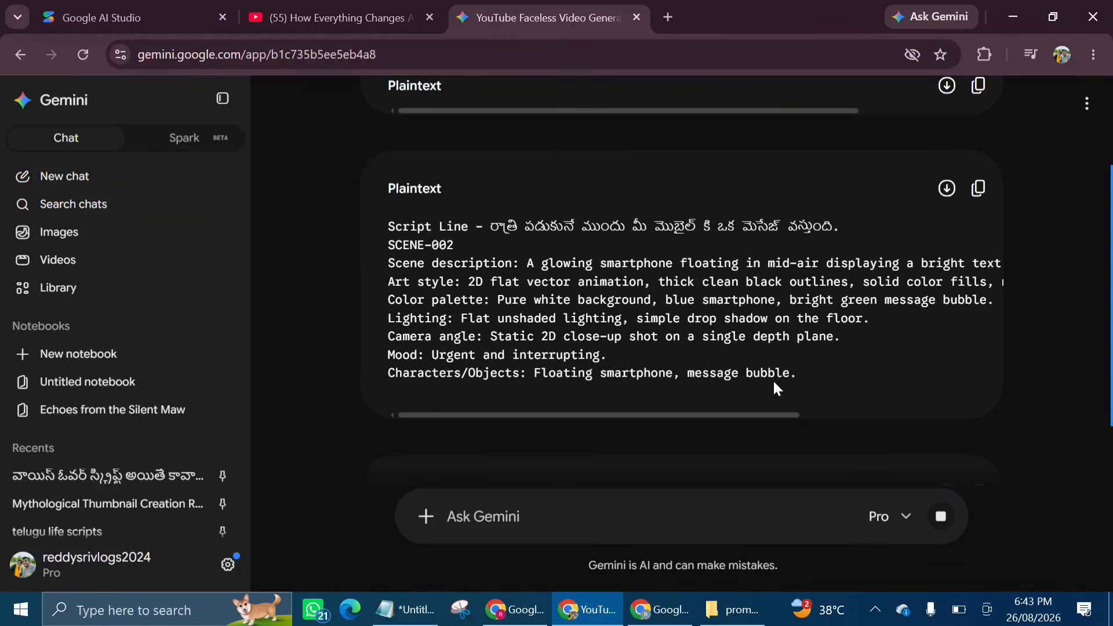
scroll(464, 321, "down", 1)
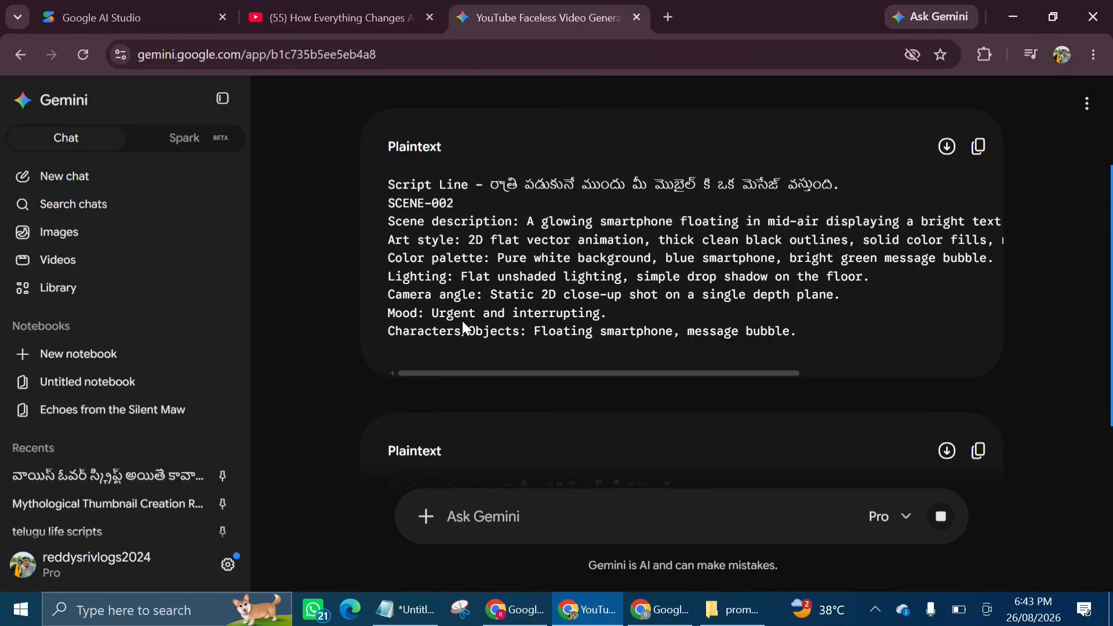
scroll(418, 221, "up", 15)
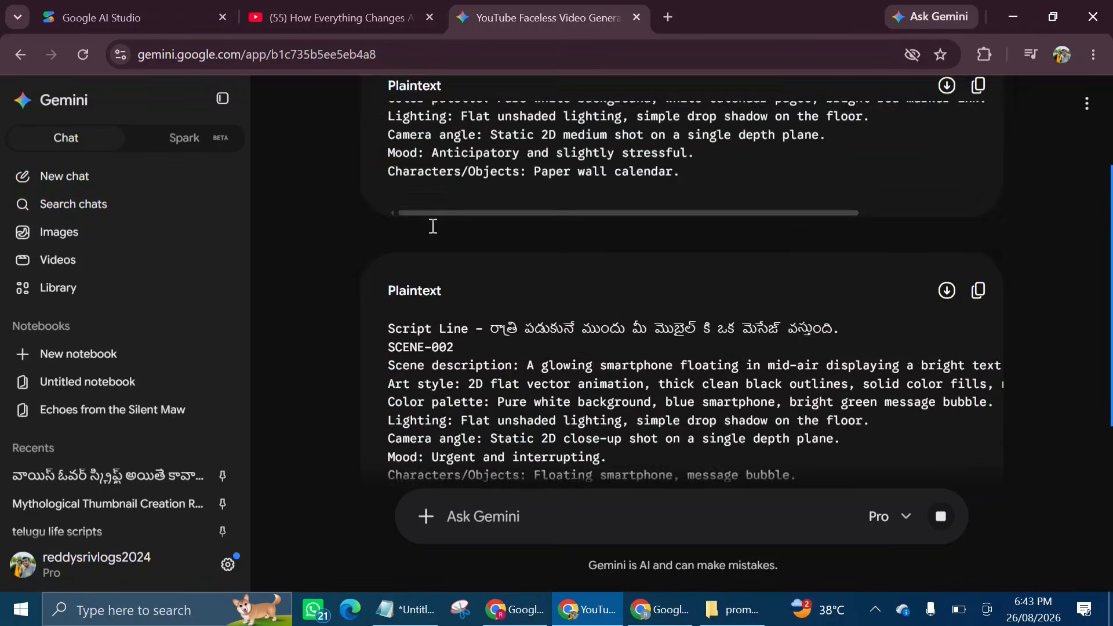
scroll(433, 232, "down", 8)
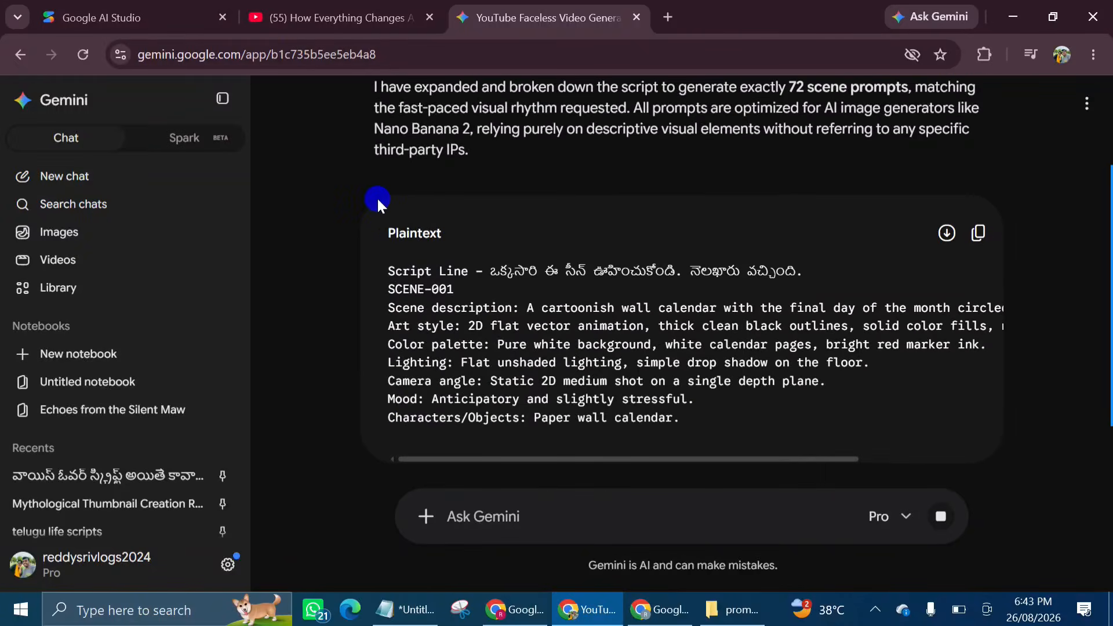
left_click_drag(377, 196, 902, 513)
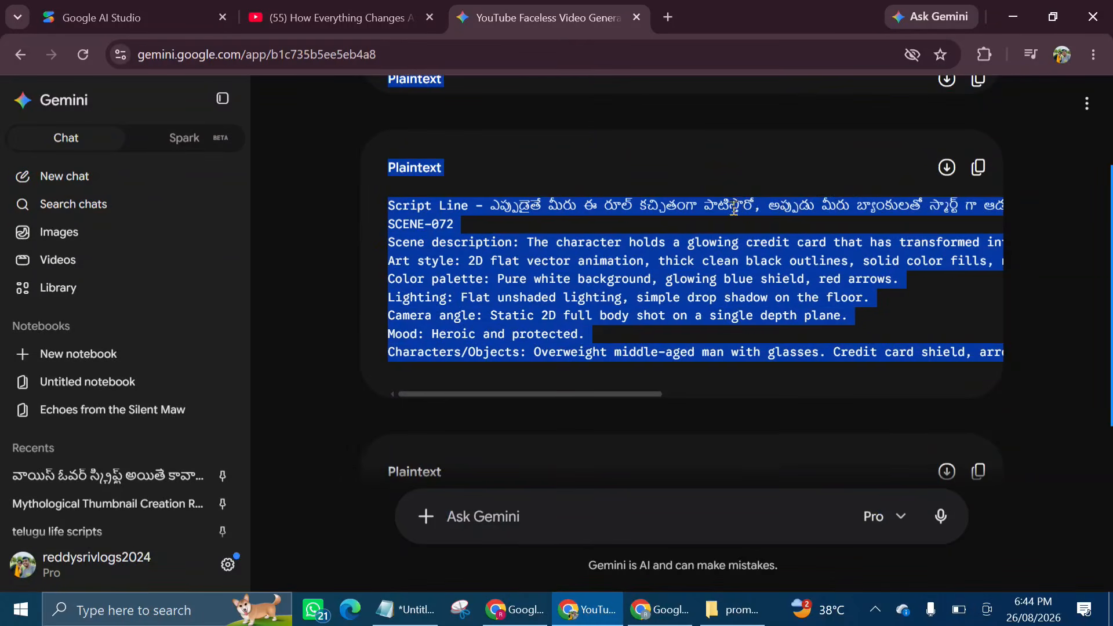
right_click(732, 212)
left_click(611, 231)
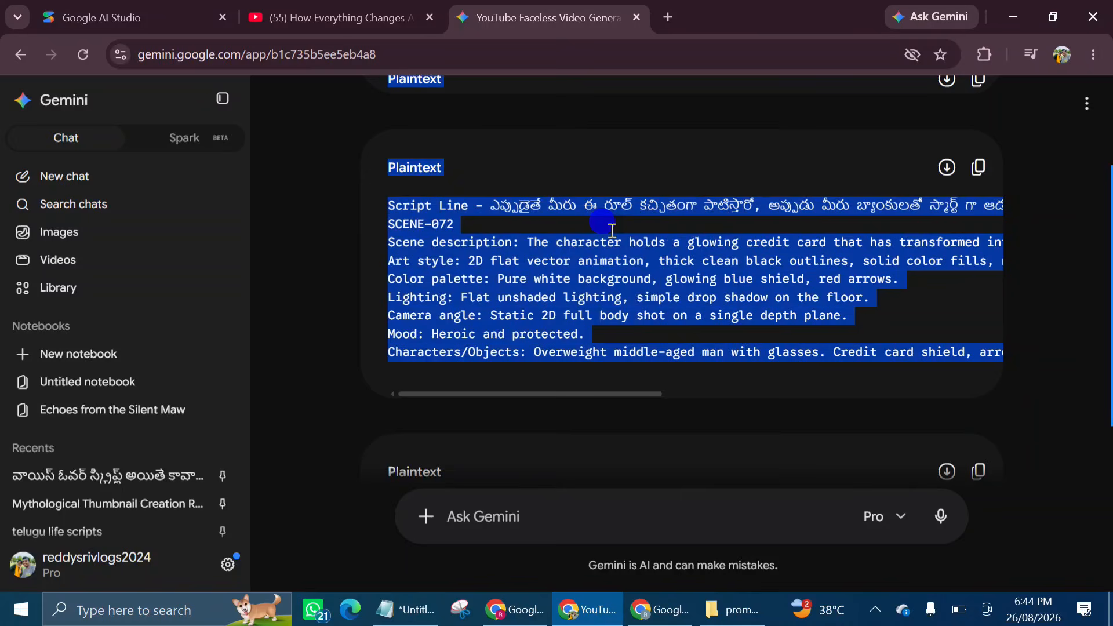
Step: Replace the entire Telugu script in the untitled Notepad file with the copied scene prompts
left_click(404, 618)
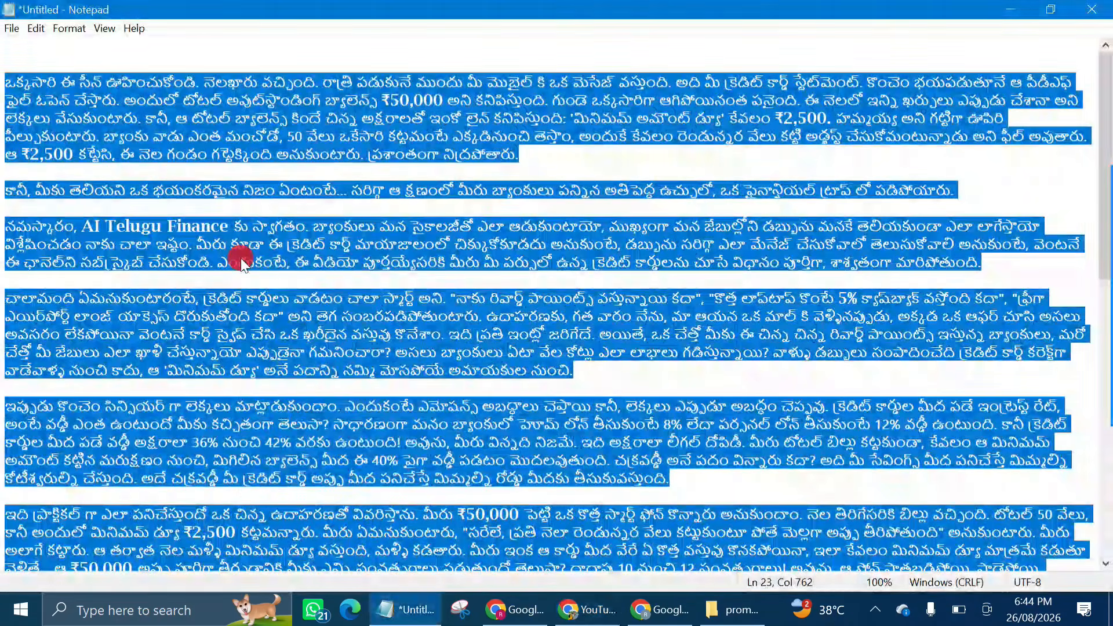
right_click(241, 258)
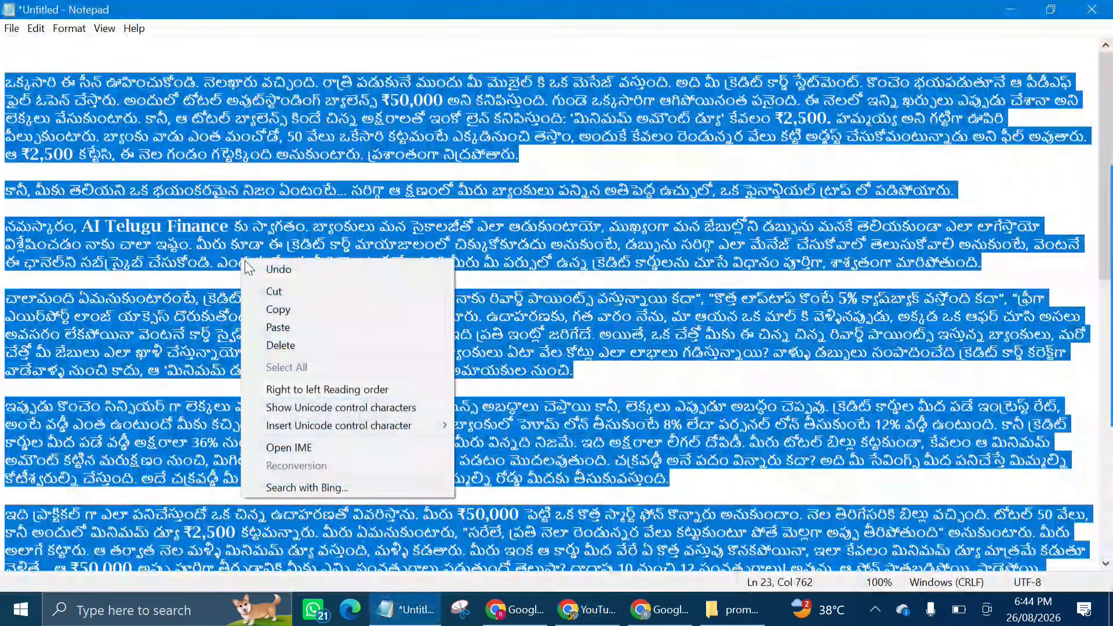
left_click(278, 328)
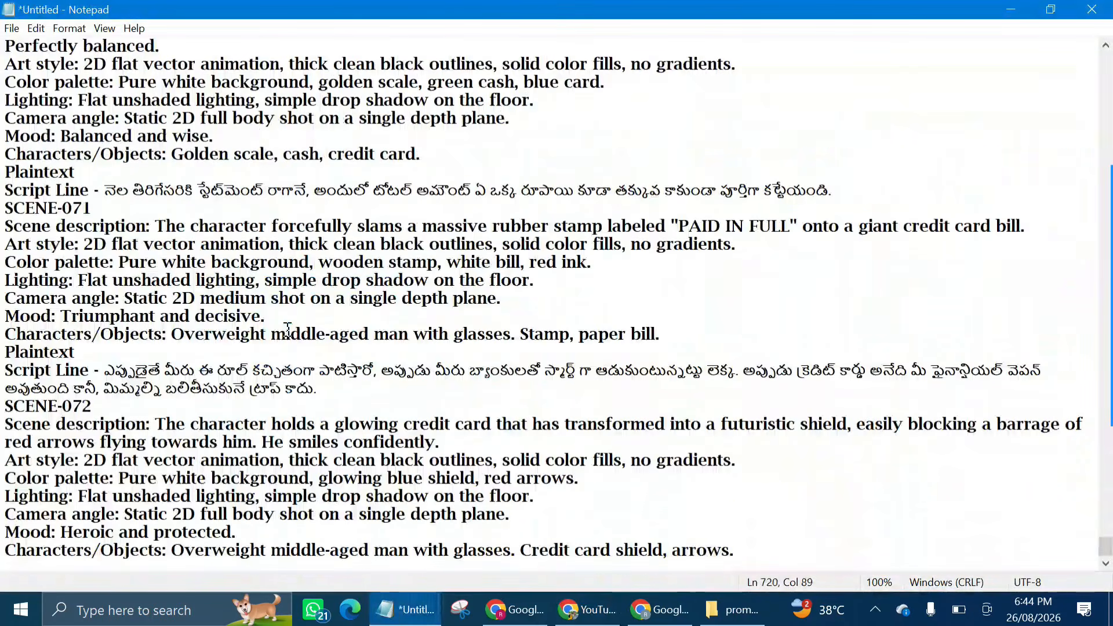
Step: Look through the Step 9 video motion prompts for the first scenes in the Gemini chat
left_click(314, 609)
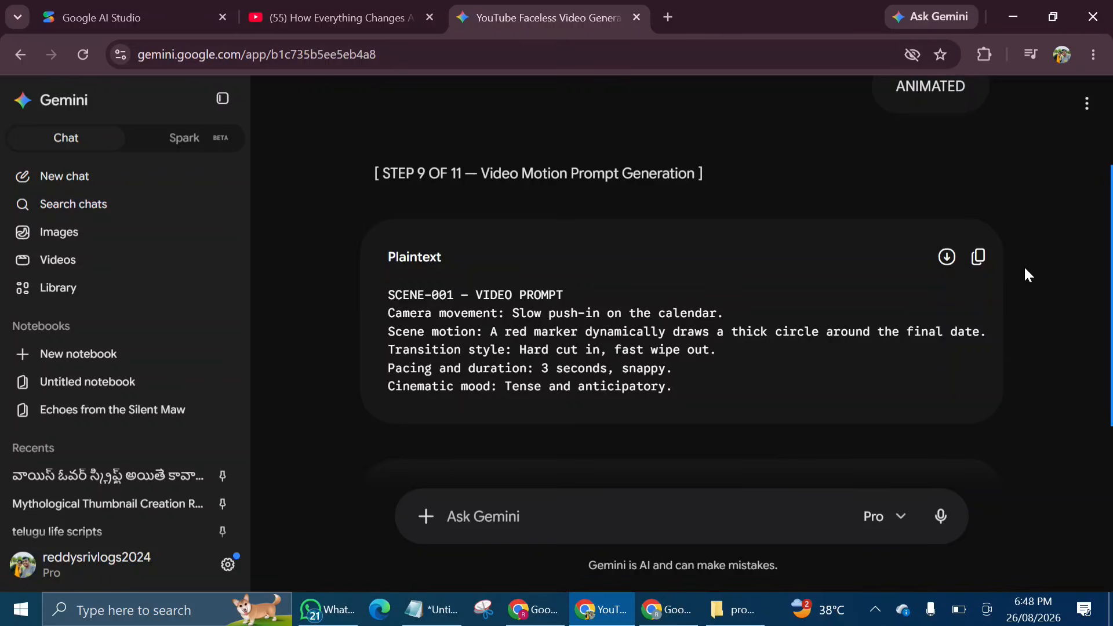
scroll(1035, 249, "down", 3)
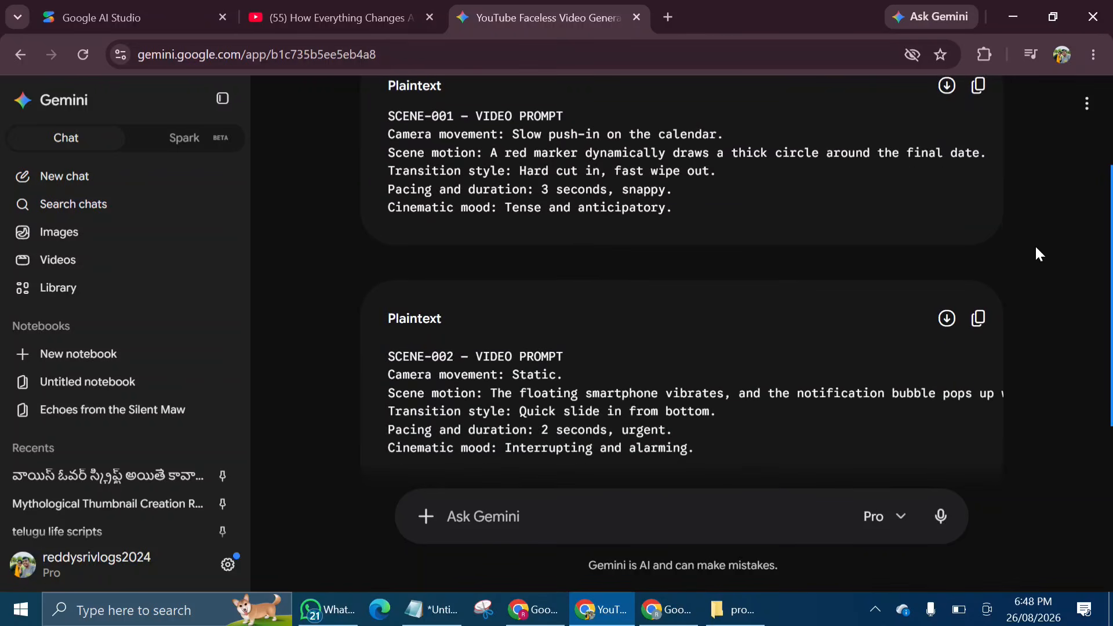
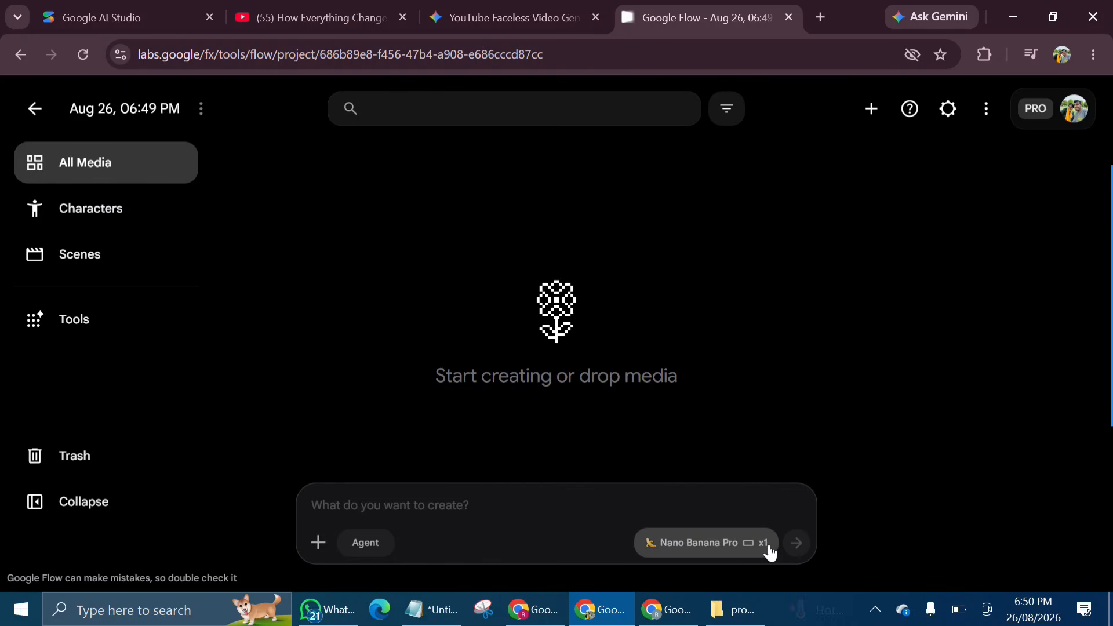
Step: Shrink the Google Flow and Notepad windows and place them side by side
left_click(1042, 18)
key("alt+Tab")
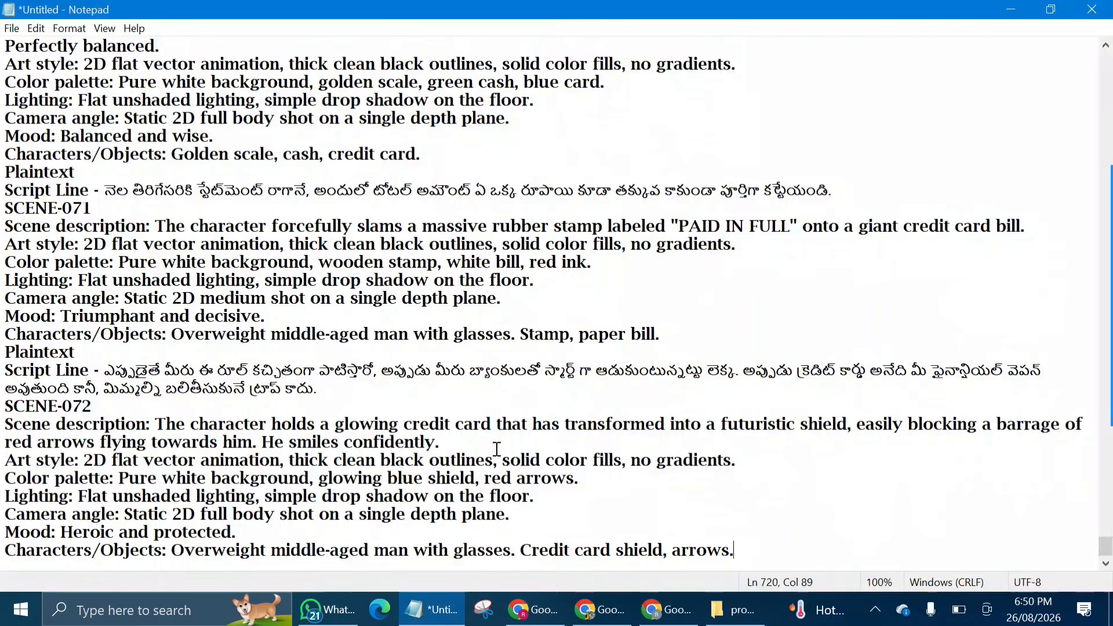
left_click(1063, 7)
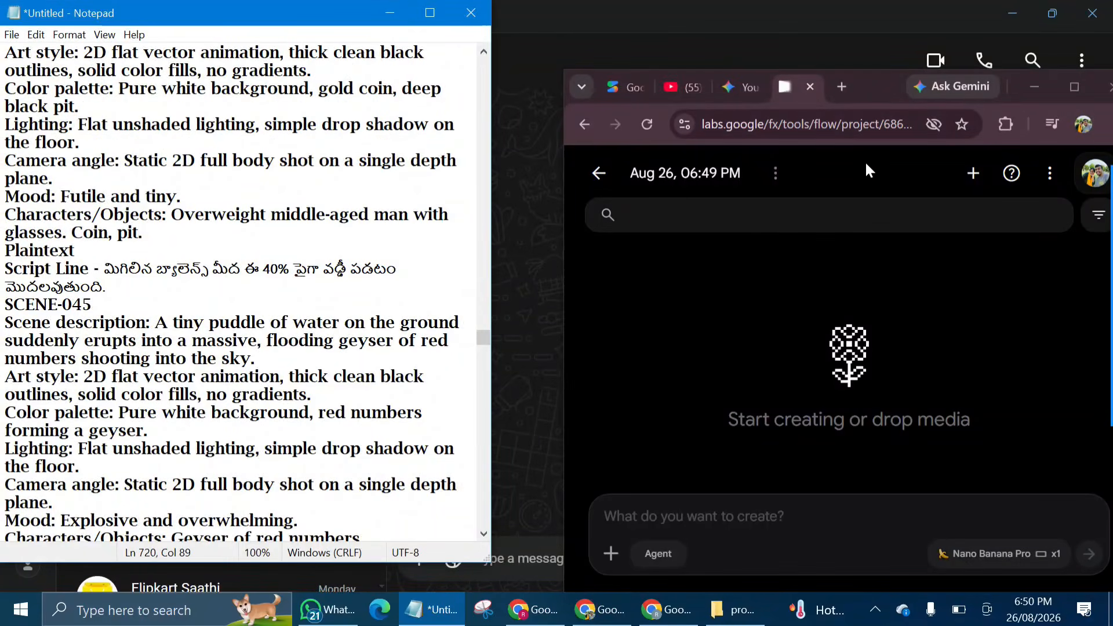
left_click_drag(875, 87, 815, 23)
Step: Copy the SCENE-001 wall calendar prompt from Notepad and submit it in Google Flow to generate an image with Nano Banana Pro
scroll(199, 184, "up", 20)
scroll(198, 183, "up", 20)
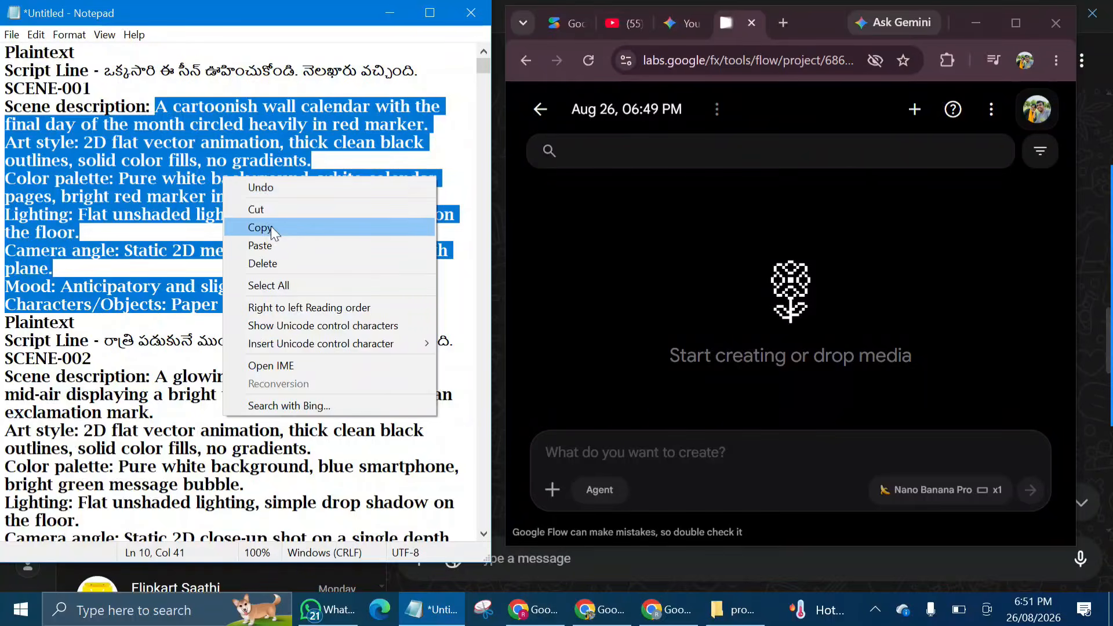
left_click(261, 227)
left_click(654, 453)
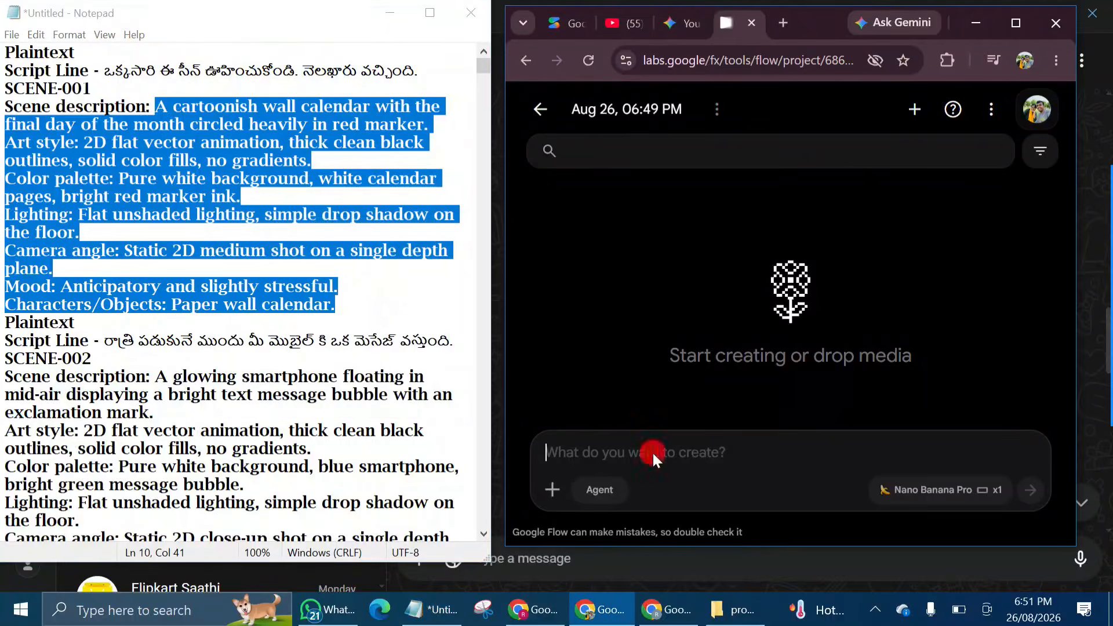
right_click(653, 454)
left_click(690, 257)
key("Return")
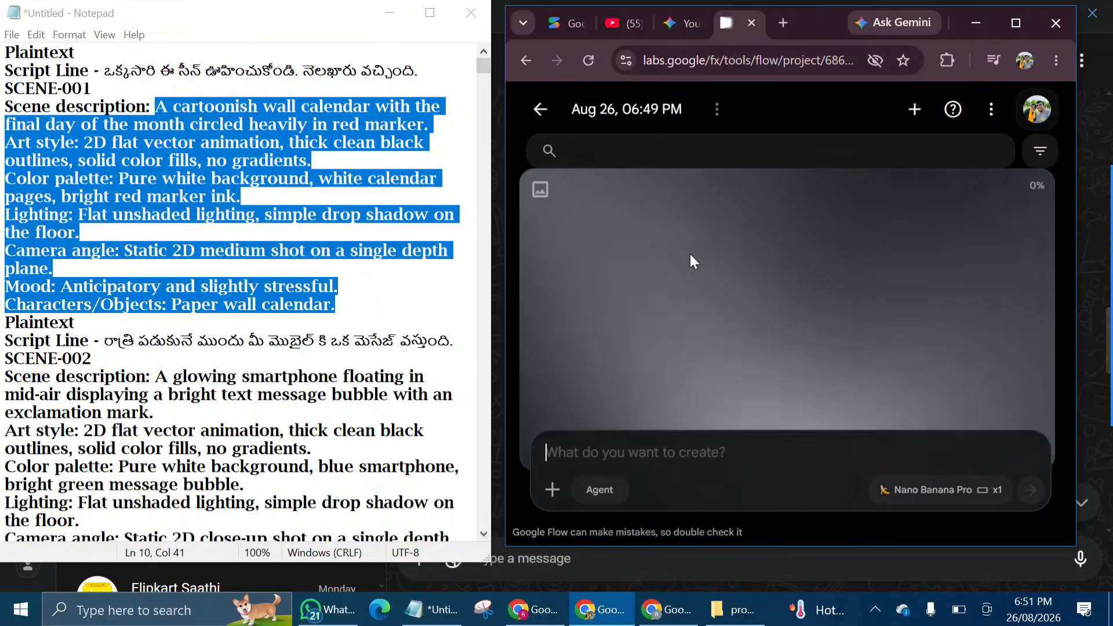
Step: Copy the SCENE-002 glowing smartphone prompt from Notepad and submit it in Google Flow to generate its image
scroll(366, 278, "down", 2)
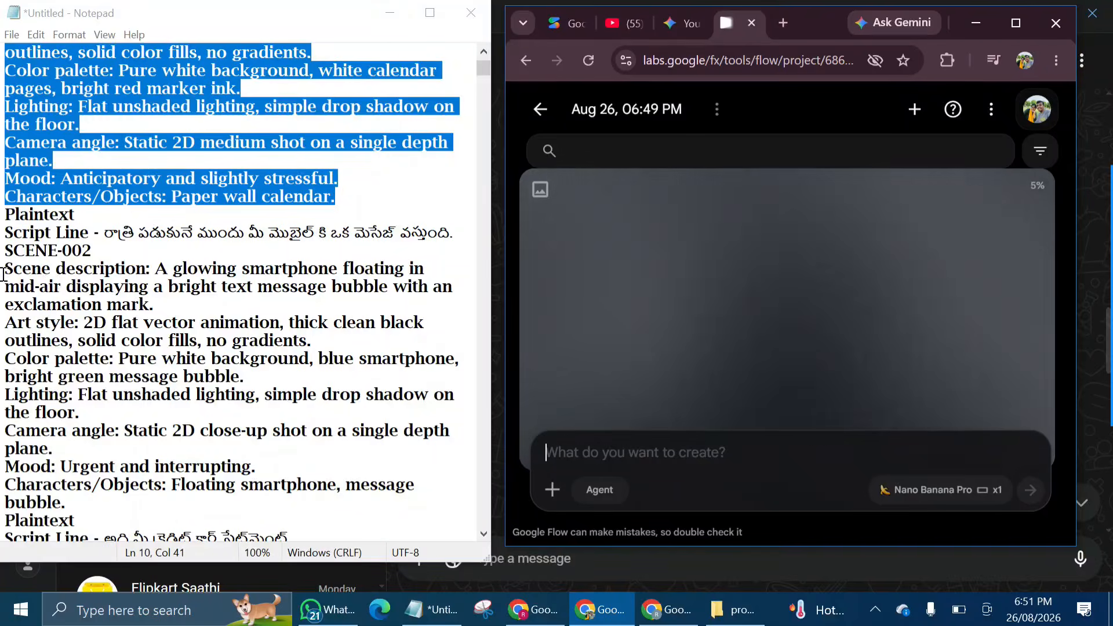
left_click_drag(6, 268, 66, 502)
right_click(125, 117)
left_click(206, 168)
right_click(704, 450)
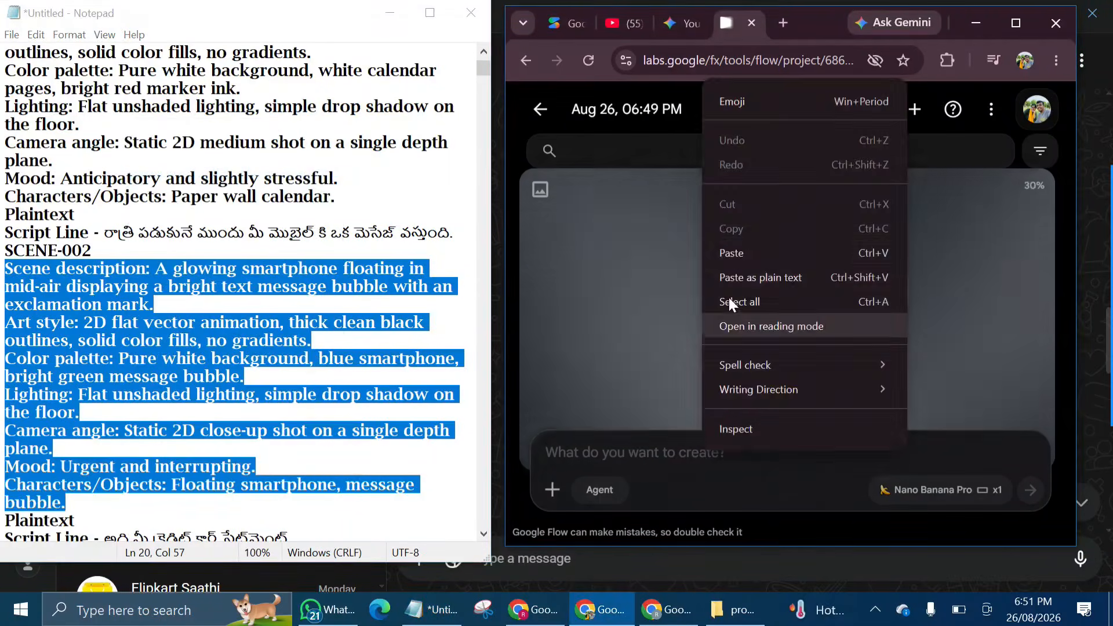
left_click(732, 253)
key("Return")
Step: Copy the SCENE-003 bank statement envelope prompt from Notepad and submit it in Google Flow to generate its image
scroll(232, 290, "down", 6)
left_click_drag(6, 251, 174, 484)
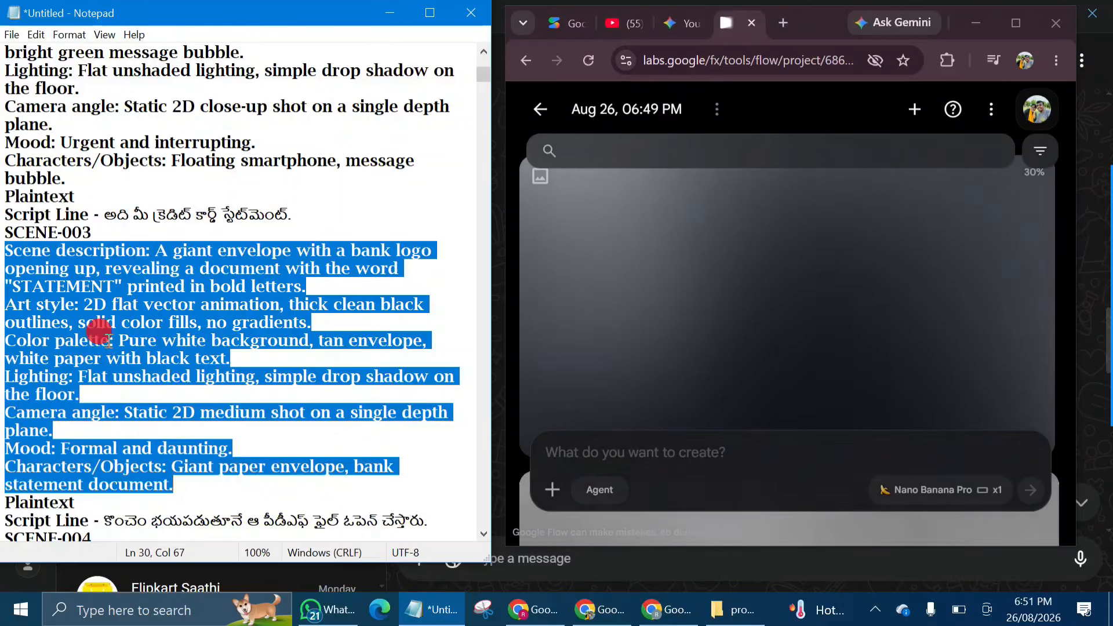
right_click(108, 341)
left_click(174, 398)
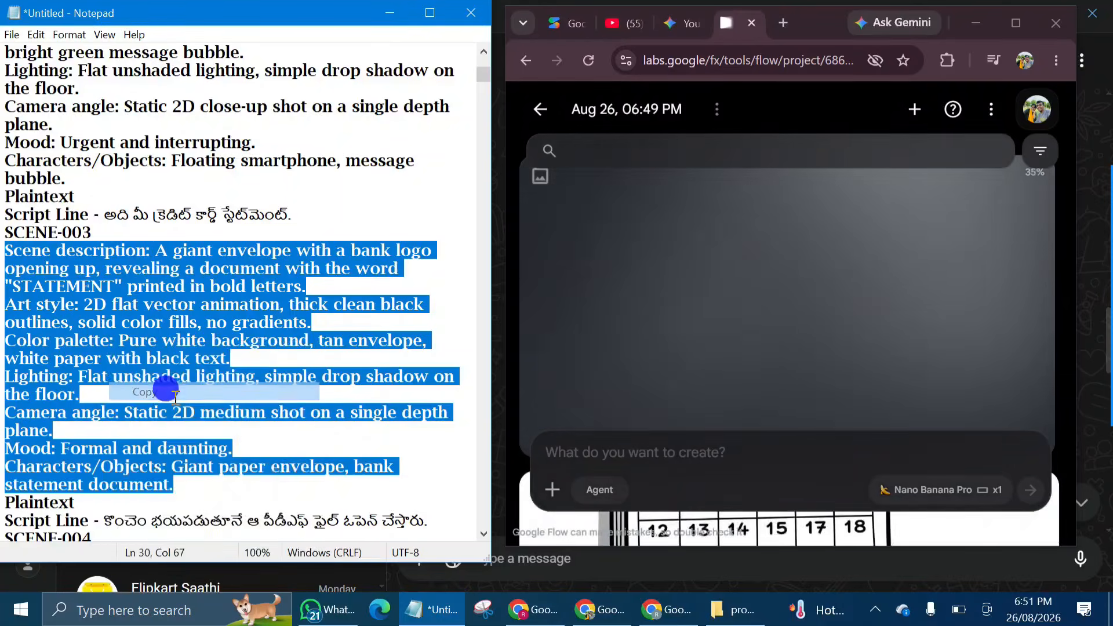
left_click(599, 456)
right_click(599, 456)
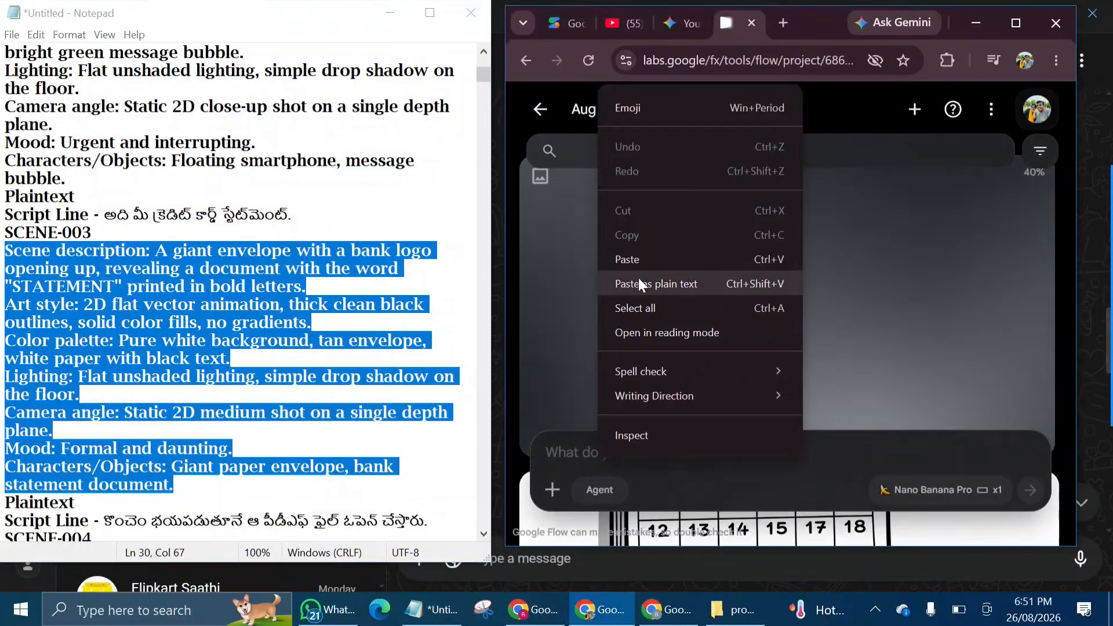
left_click(639, 267)
key("Return")
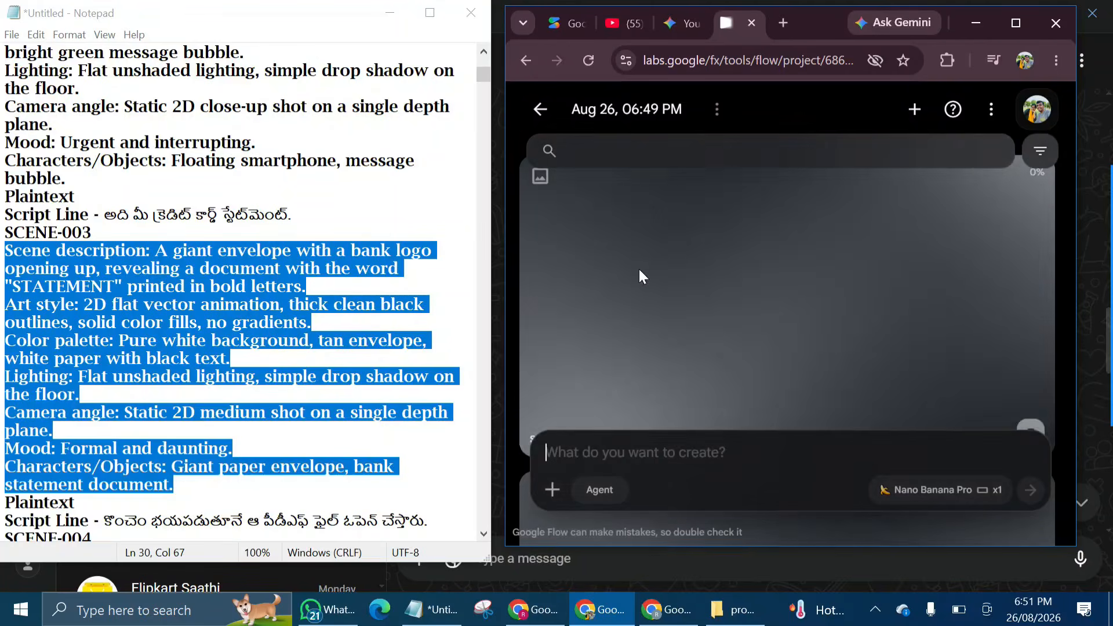
Step: Copy the SCENE-004 prompt of the worried man with the glowing document from Notepad and submit it in Google Flow
scroll(257, 300, "down", 3)
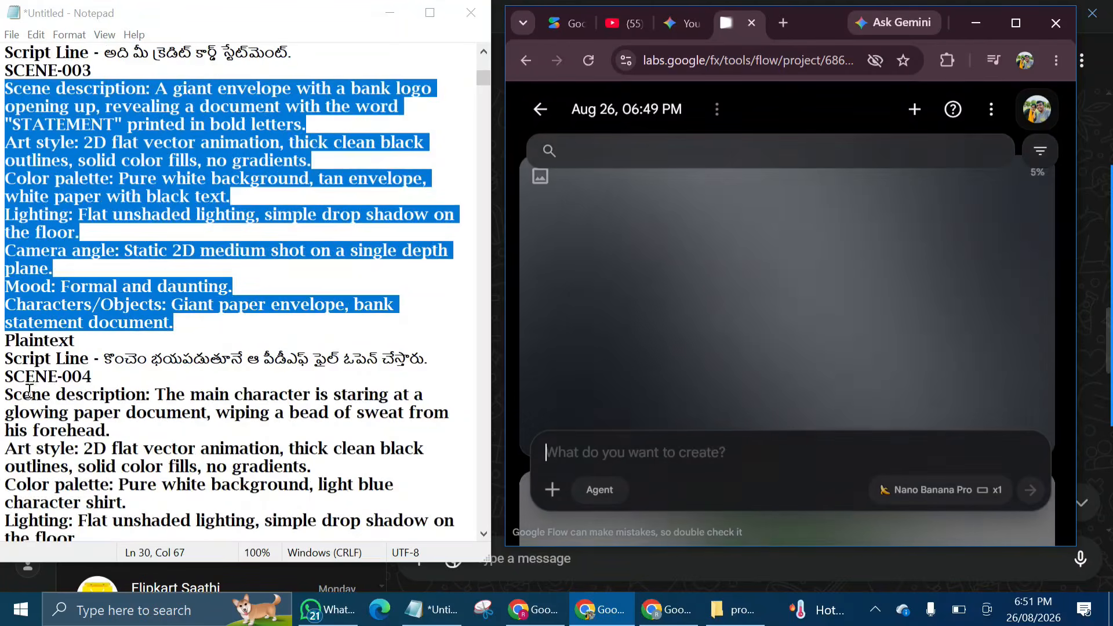
scroll(257, 300, "down", 3)
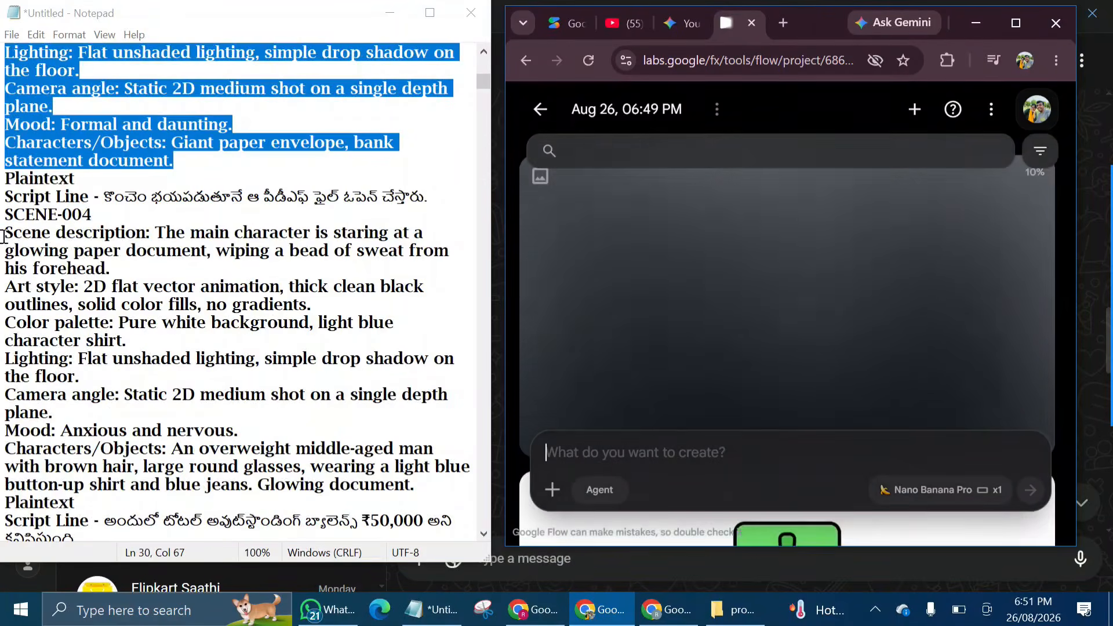
left_click_drag(5, 233, 437, 470)
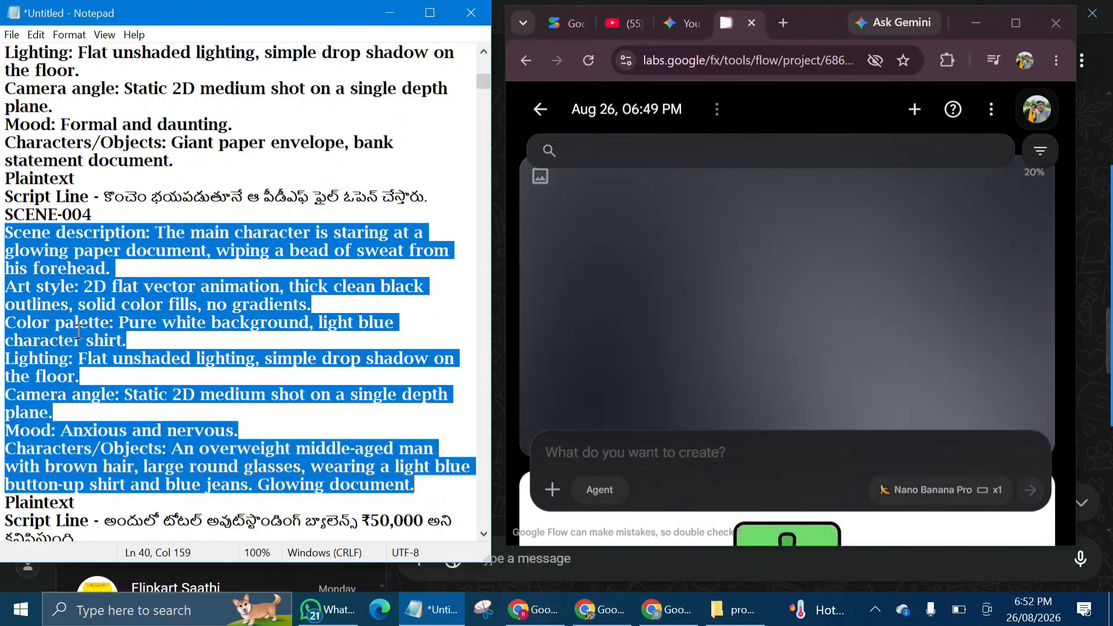
right_click(80, 333)
left_click(143, 384)
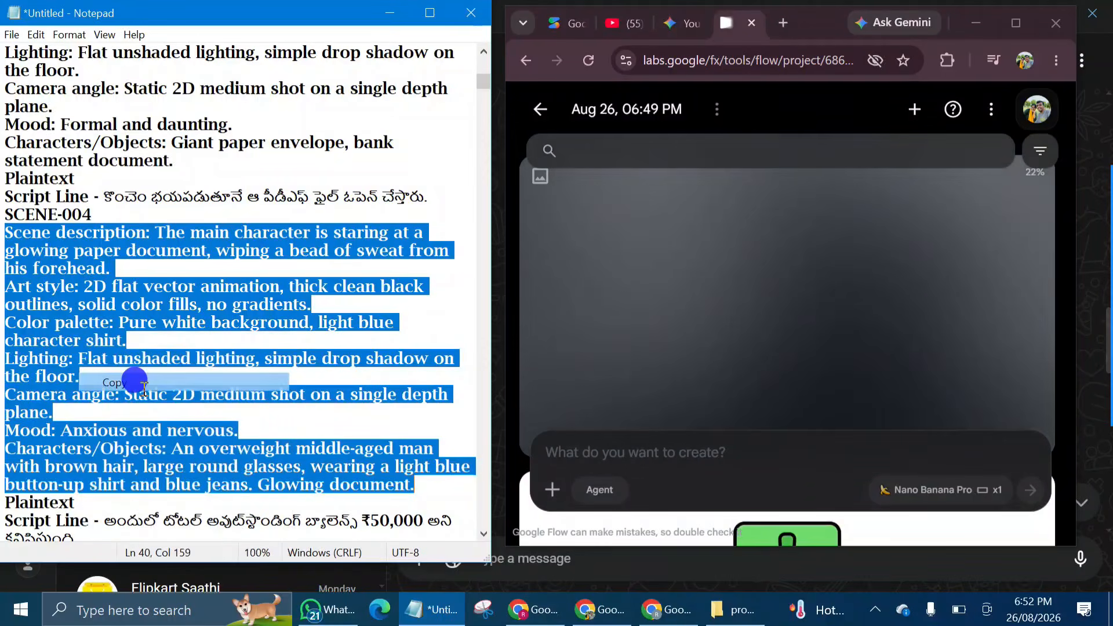
right_click(686, 451)
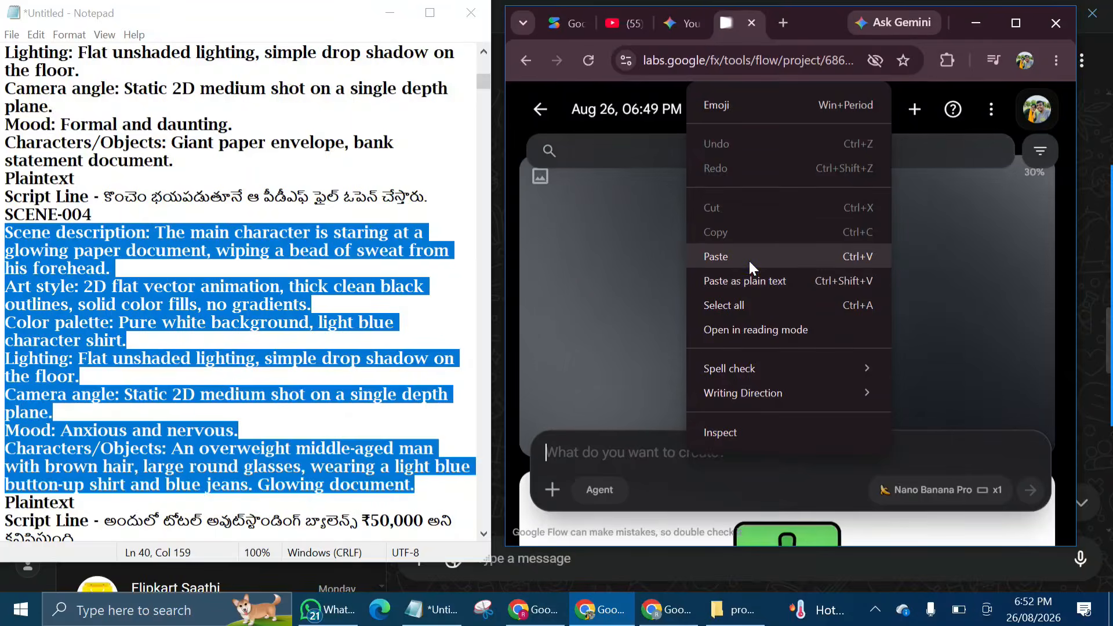
left_click(749, 259)
key("Return")
Step: Maximize the Google Flow window, look through the generated scene images and check the calendar image's options
key("super+Up")
scroll(733, 235, "down", 10)
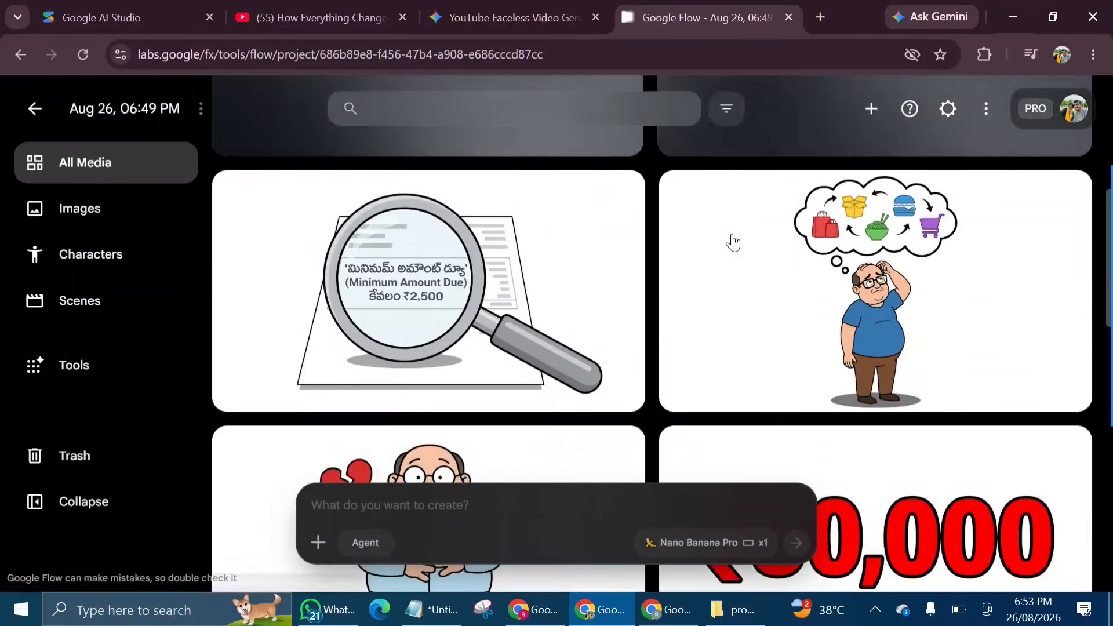
scroll(732, 241, "down", 6)
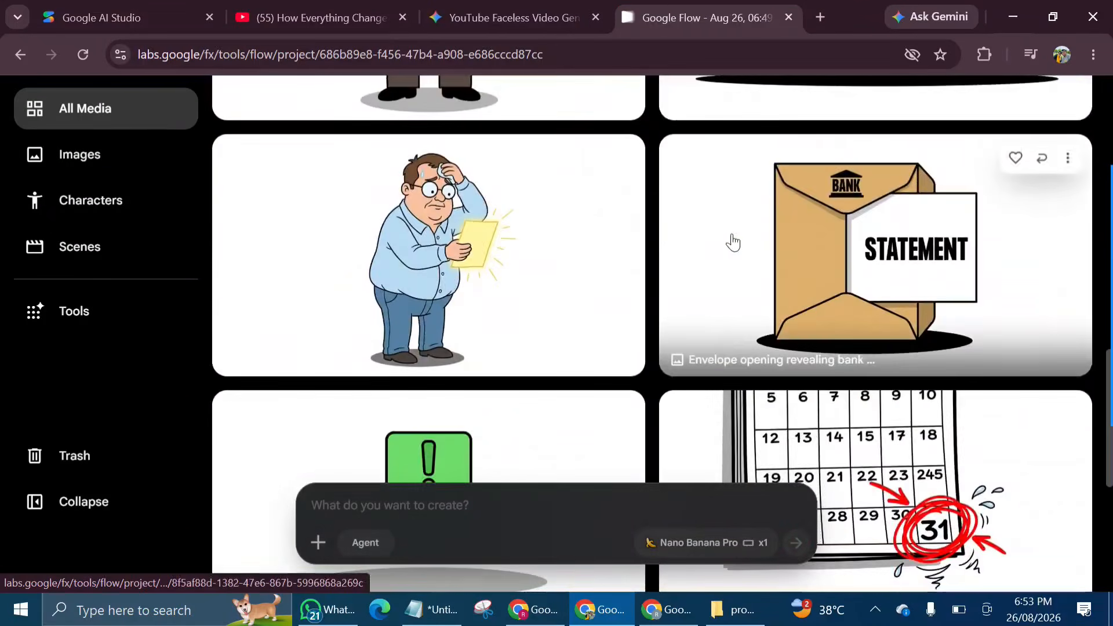
scroll(733, 240, "up", 1)
scroll(732, 241, "up", 3)
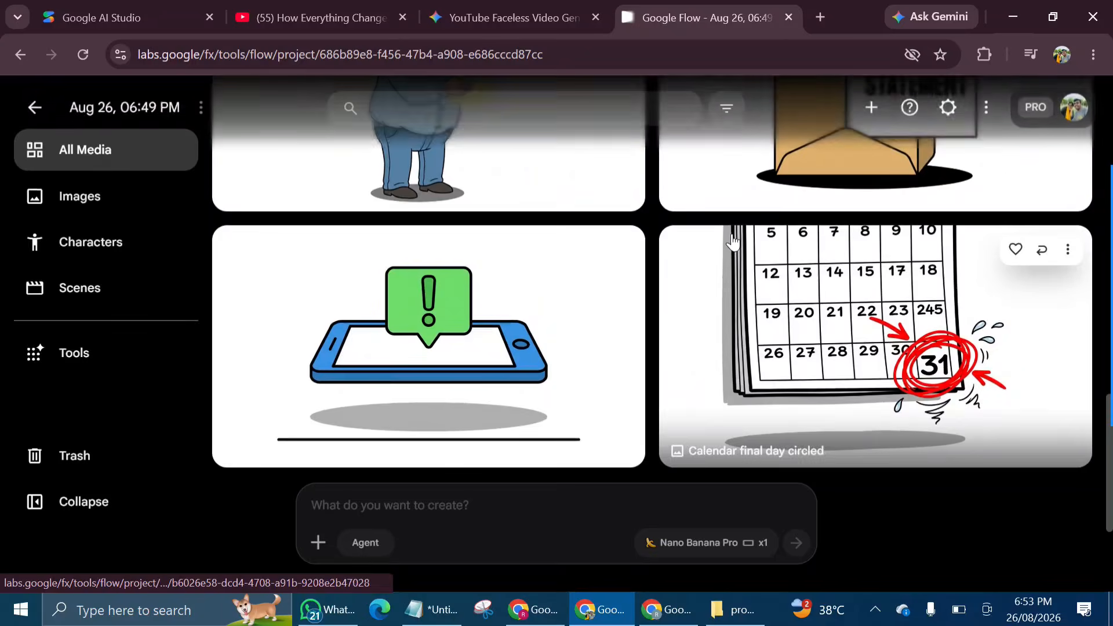
scroll(733, 241, "up", 9)
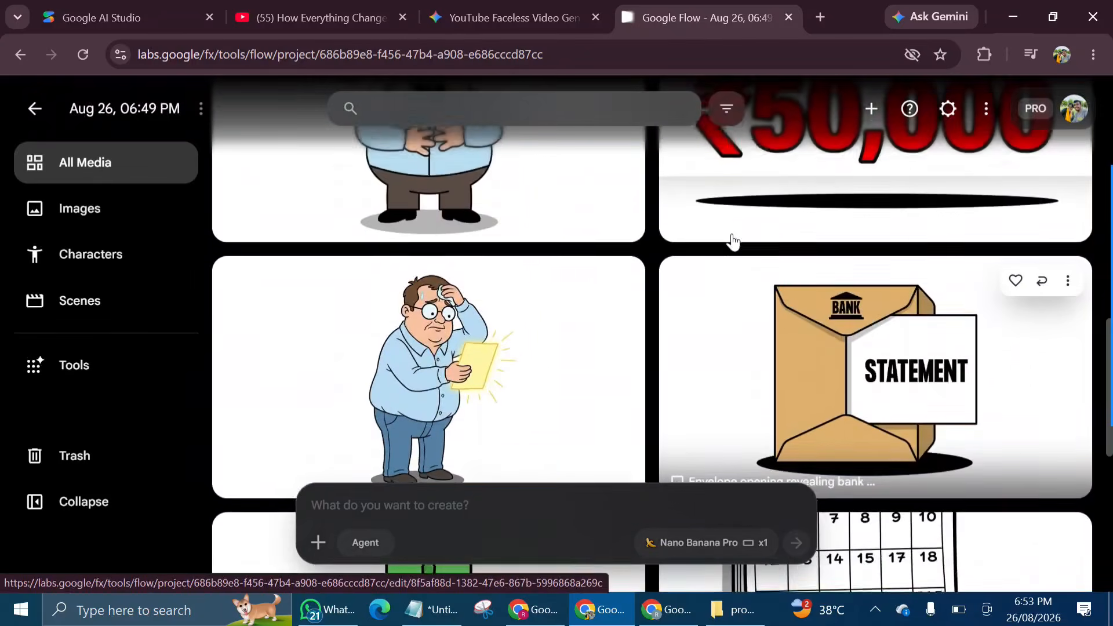
scroll(732, 241, "up", 5)
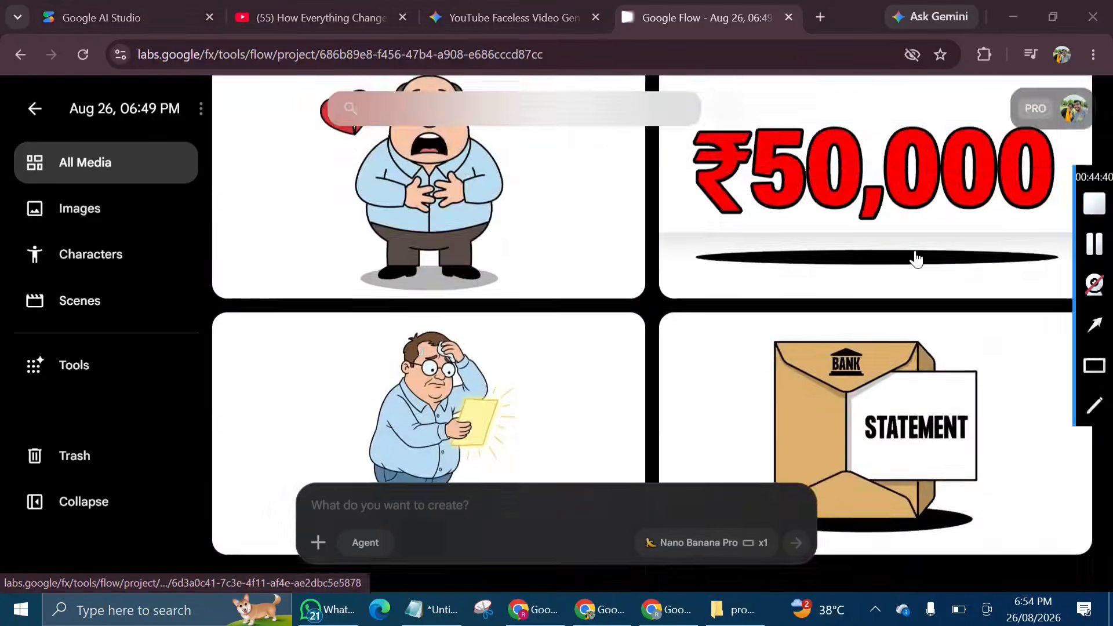
scroll(916, 259, "down", 10)
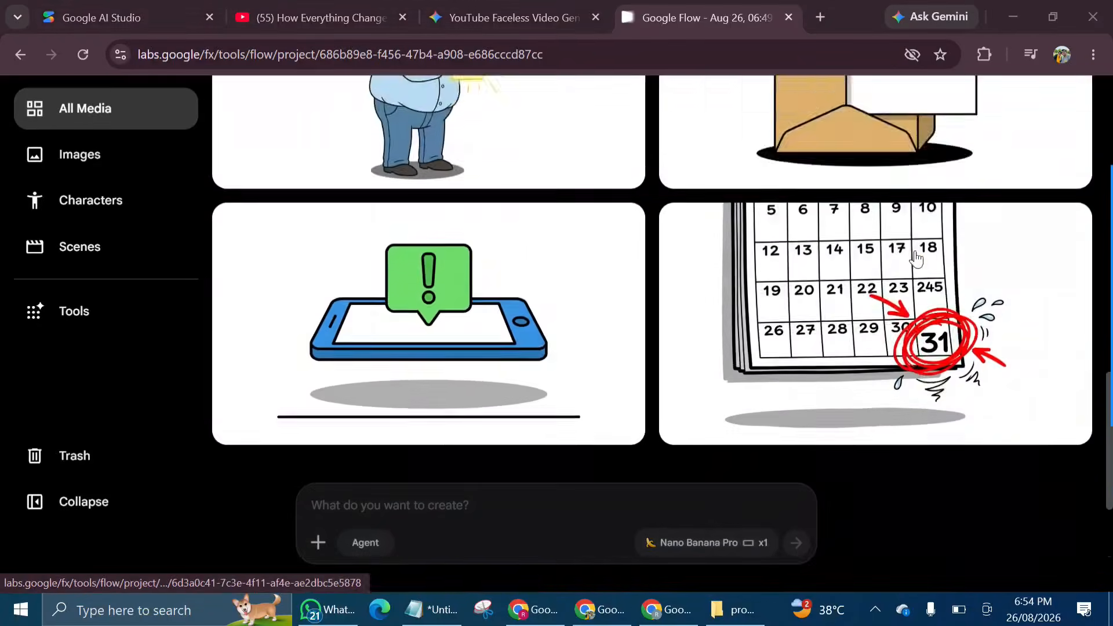
scroll(916, 259, "up", 4)
scroll(916, 259, "up", 1)
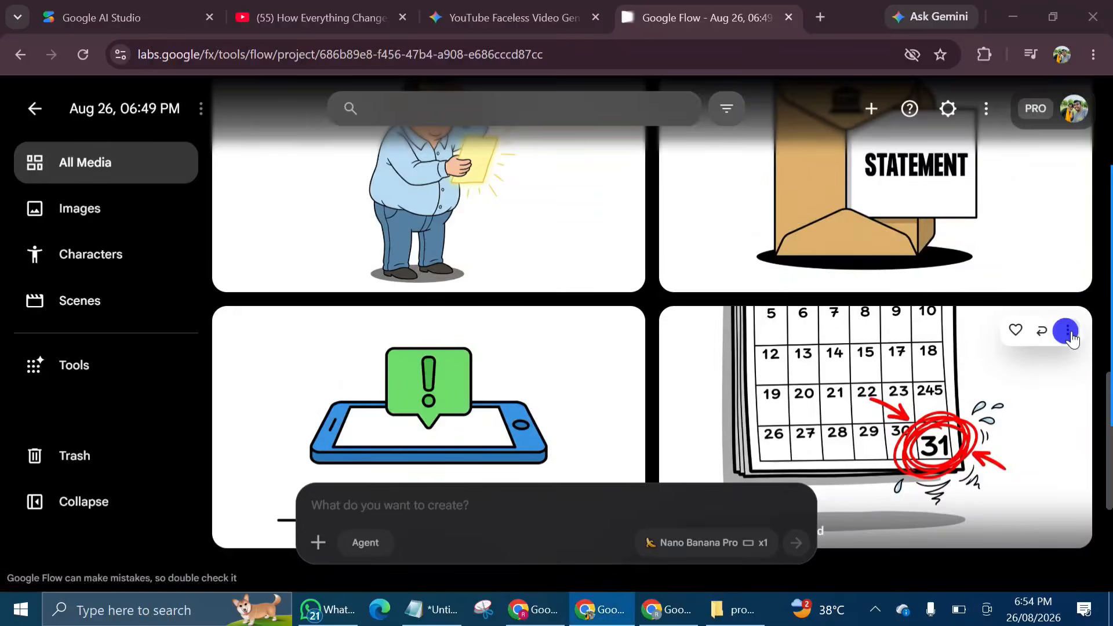
left_click(1069, 331)
mouse_move(1001, 523)
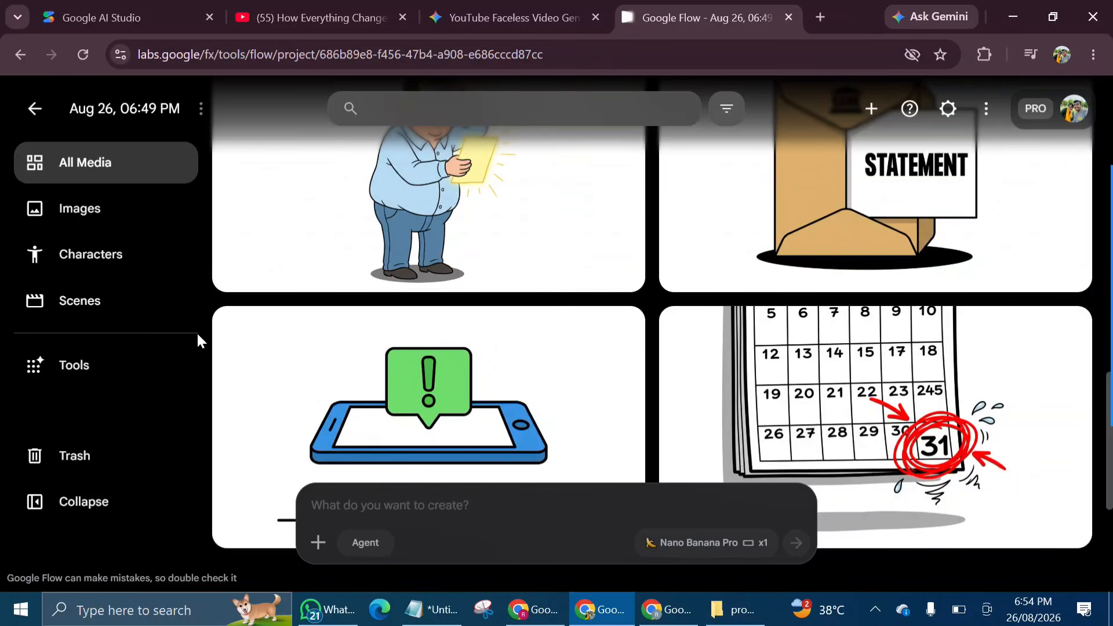
scroll(609, 290, "down", 2)
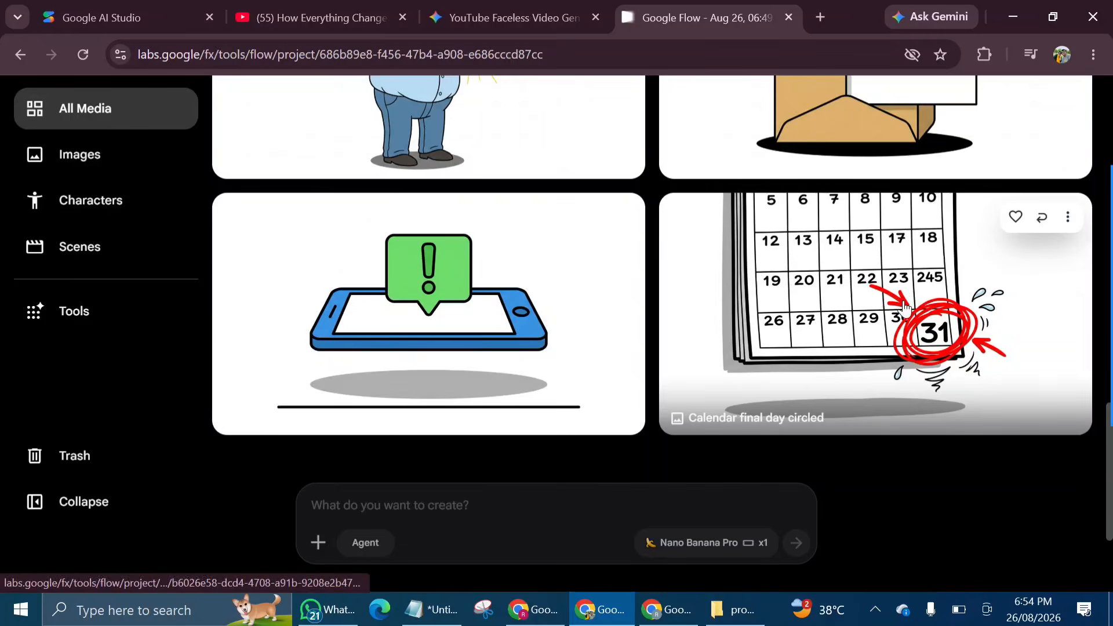
Step: Switch the generation settings from image to video and choose the Veo 3.1 - Lite model
left_click(699, 556)
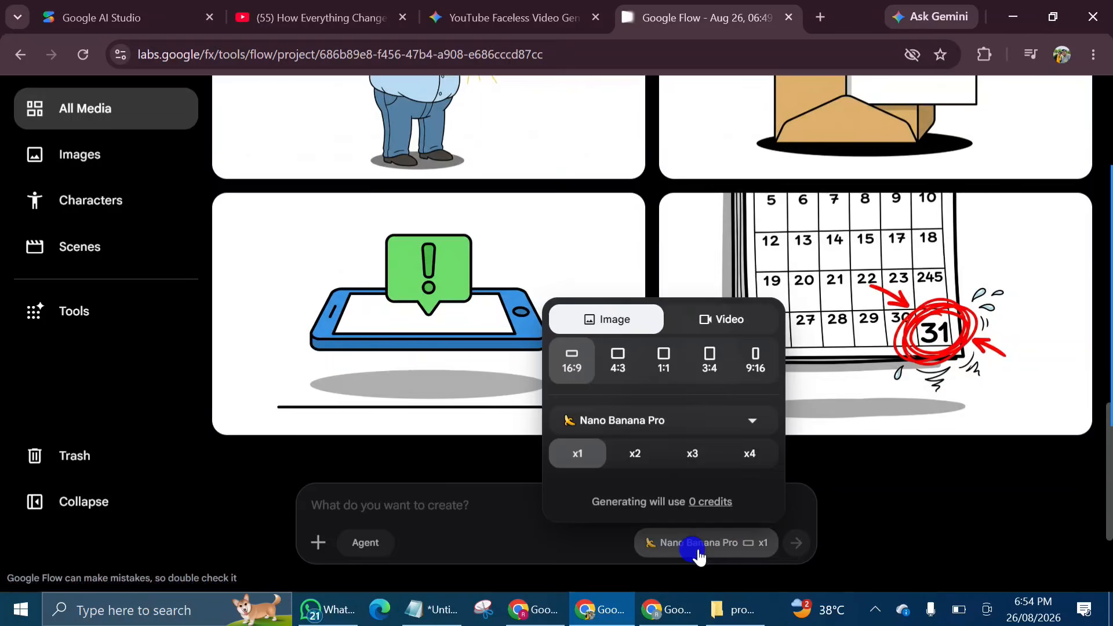
left_click(732, 321)
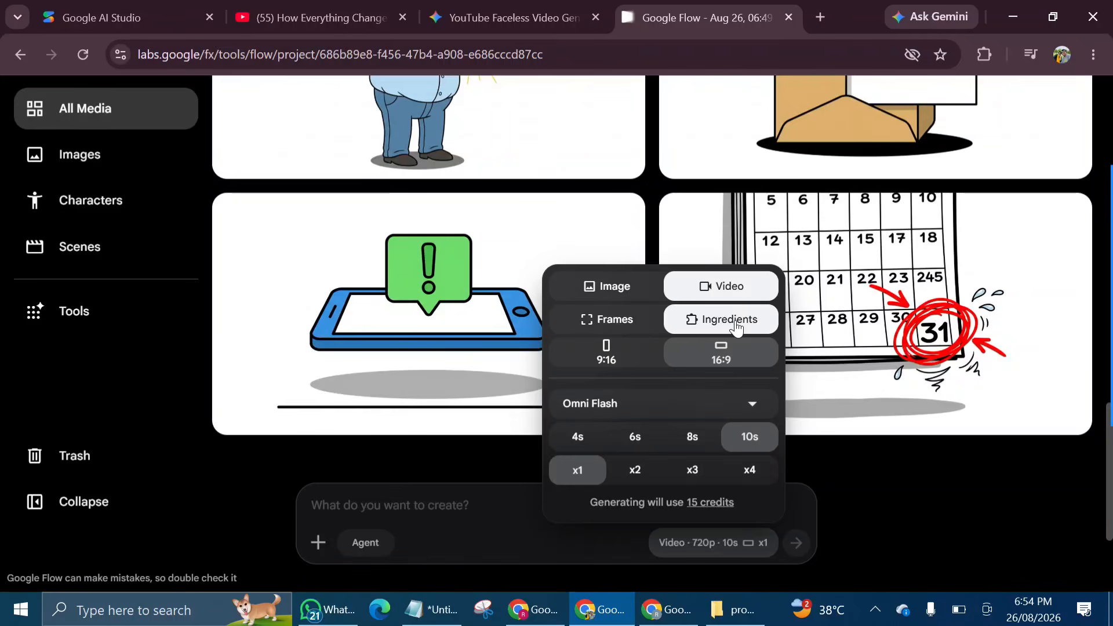
left_click(708, 404)
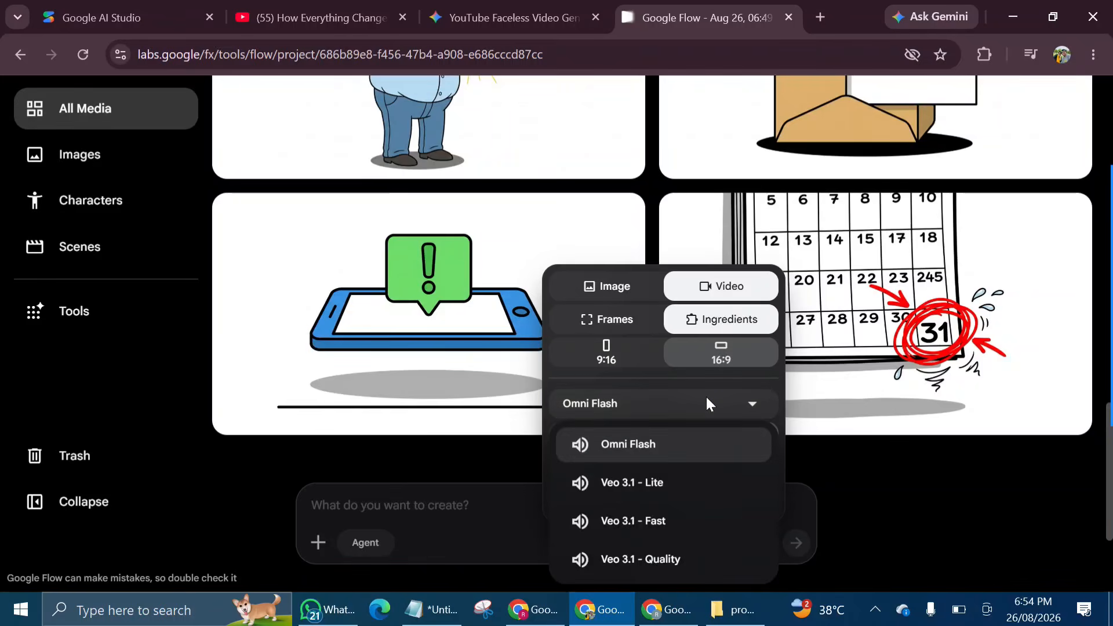
left_click(661, 485)
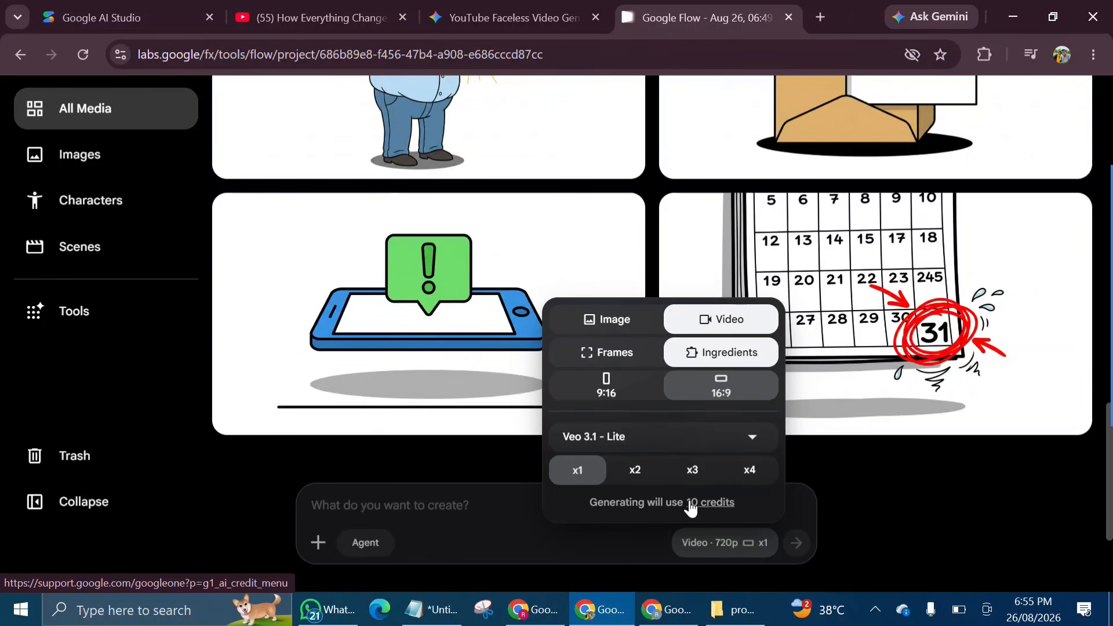
Step: Attach the "Calendar final day circled" image from the project assets to the video prompt
left_click(314, 548)
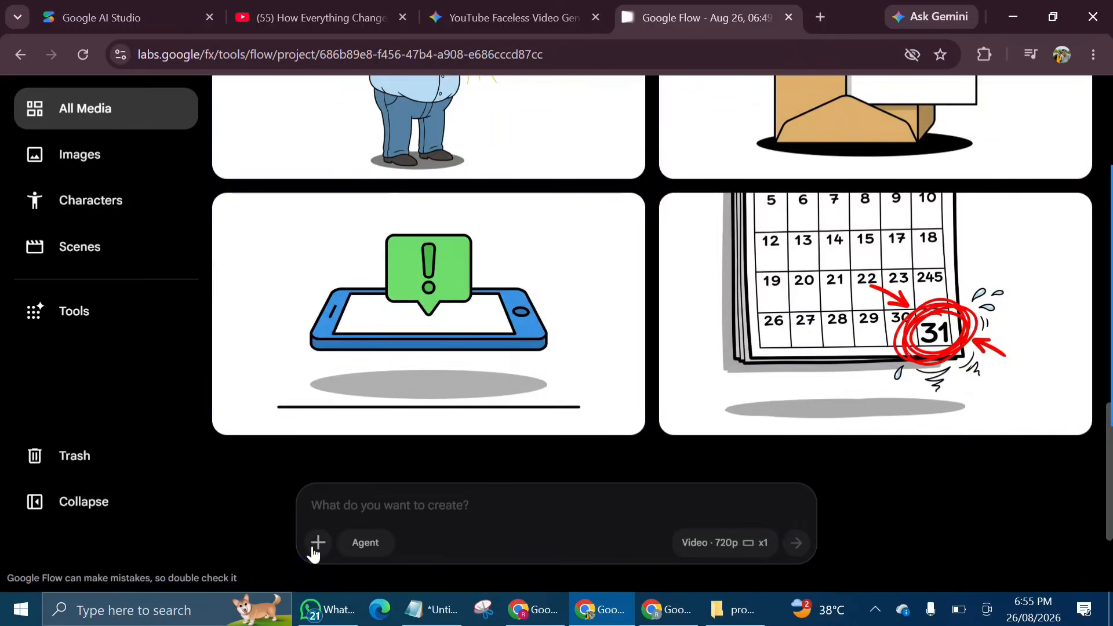
left_click(313, 548)
scroll(391, 438, "down", 3)
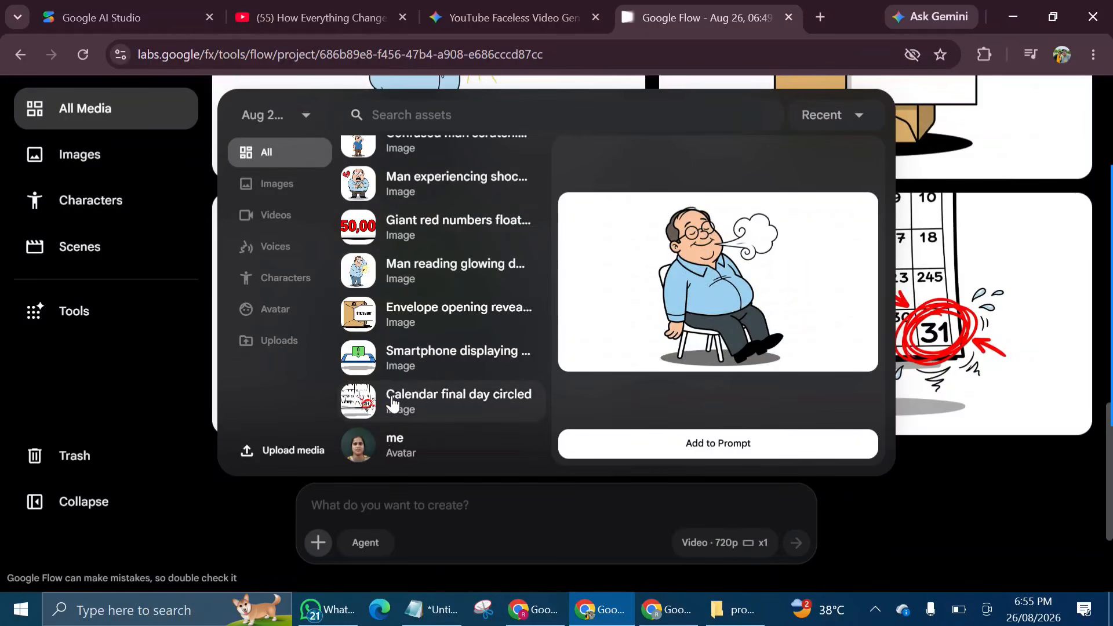
left_click(392, 401)
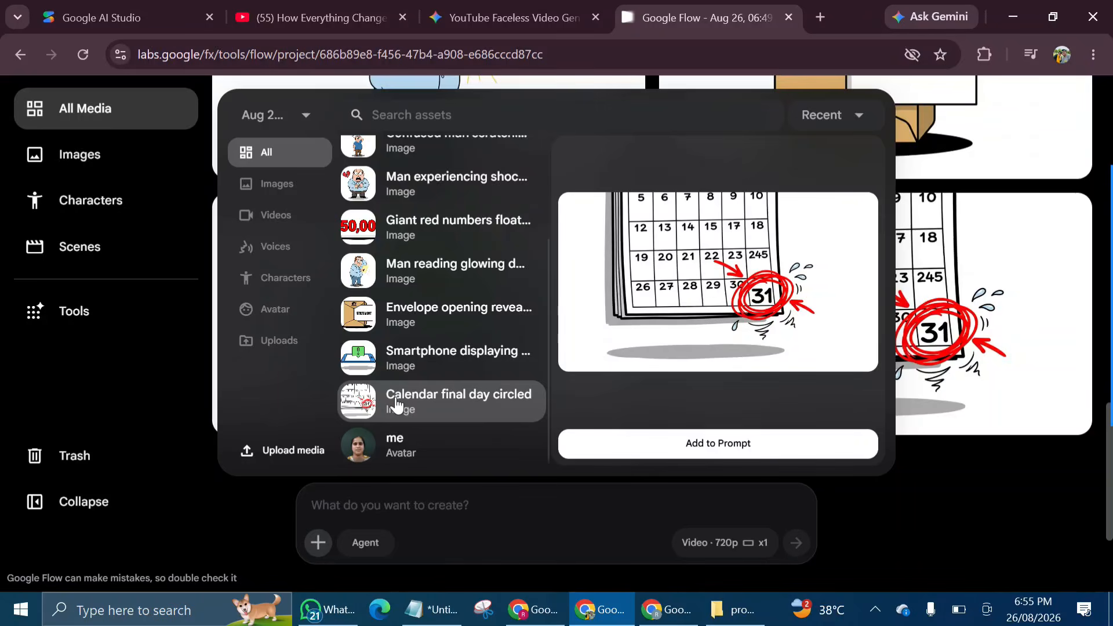
left_click(586, 455)
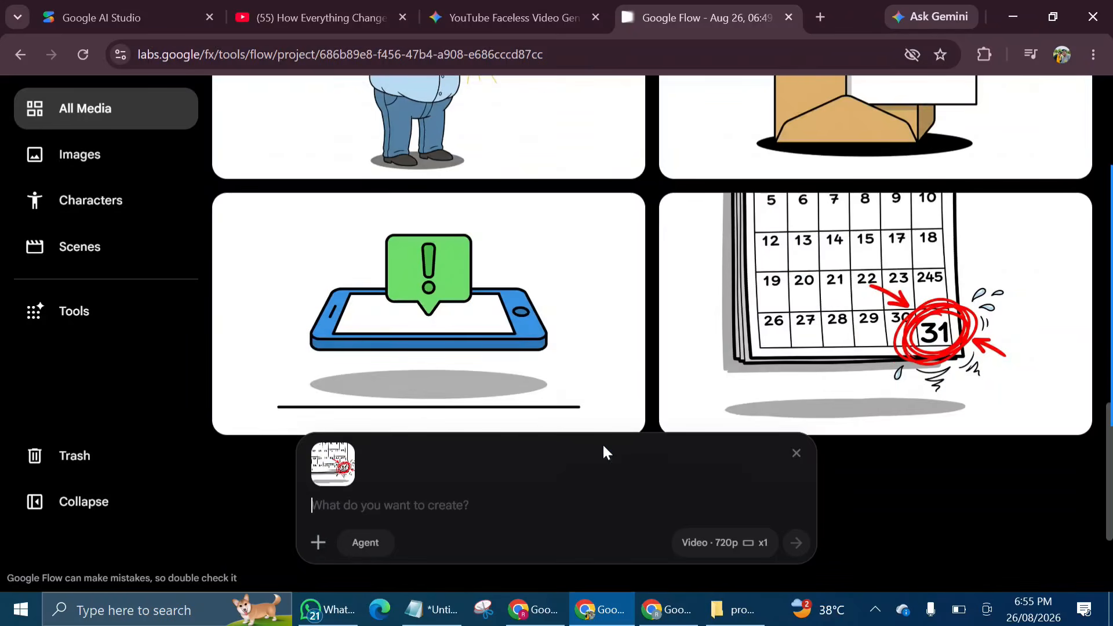
Step: Copy the SCENE-001 video prompt from the Gemini chat and submit it in Google Flow to animate the calendar image
left_click(498, 9)
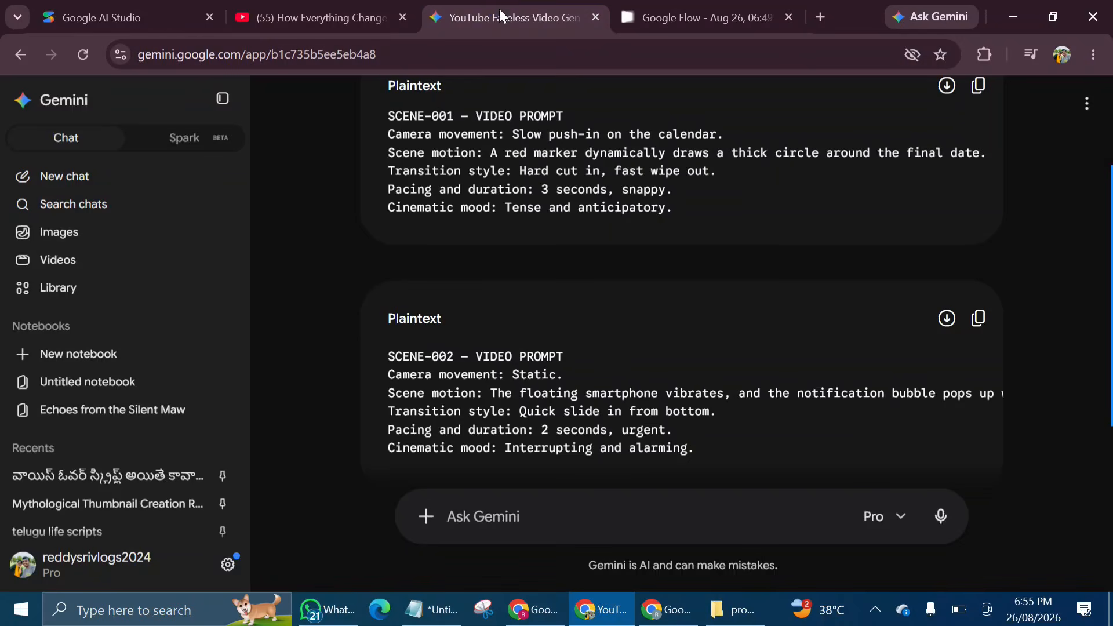
scroll(574, 255, "up", 2)
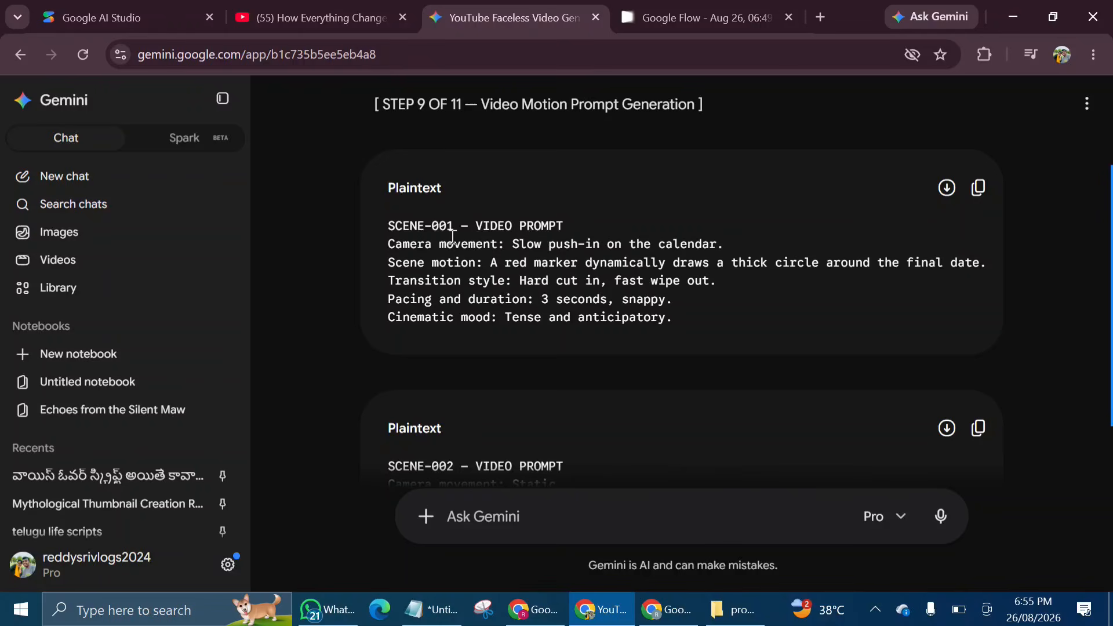
left_click(978, 187)
left_click(687, 17)
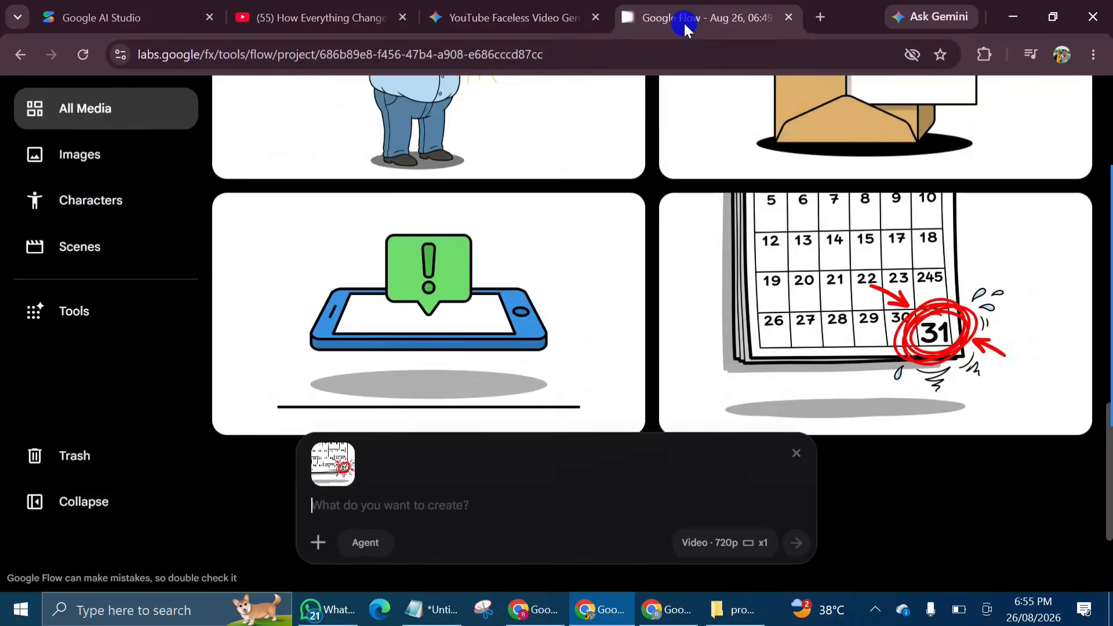
right_click(410, 509)
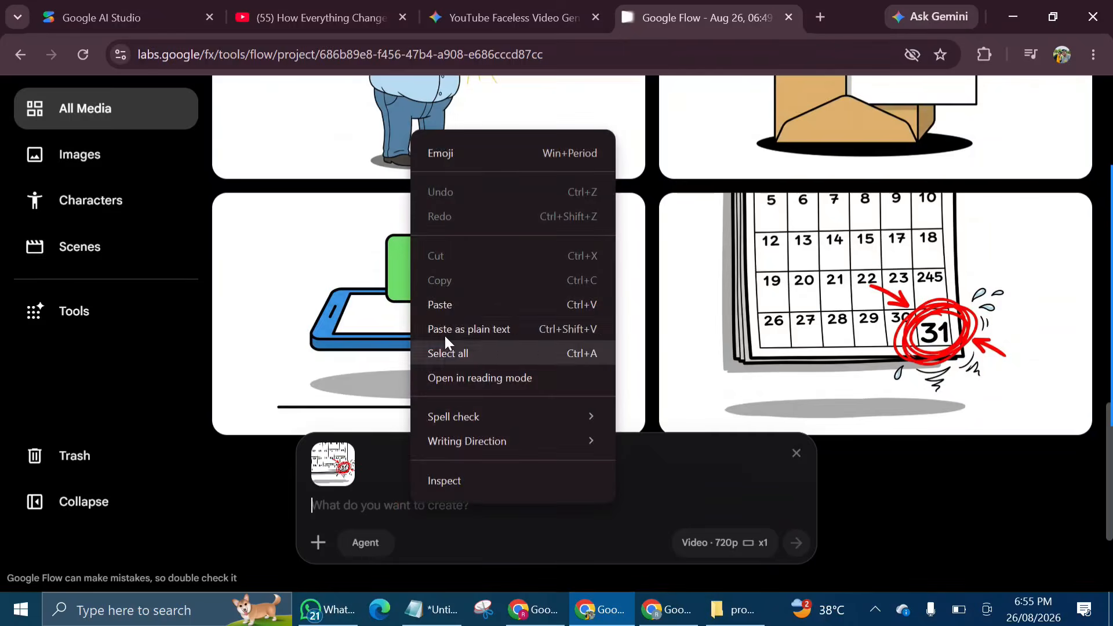
left_click(446, 326)
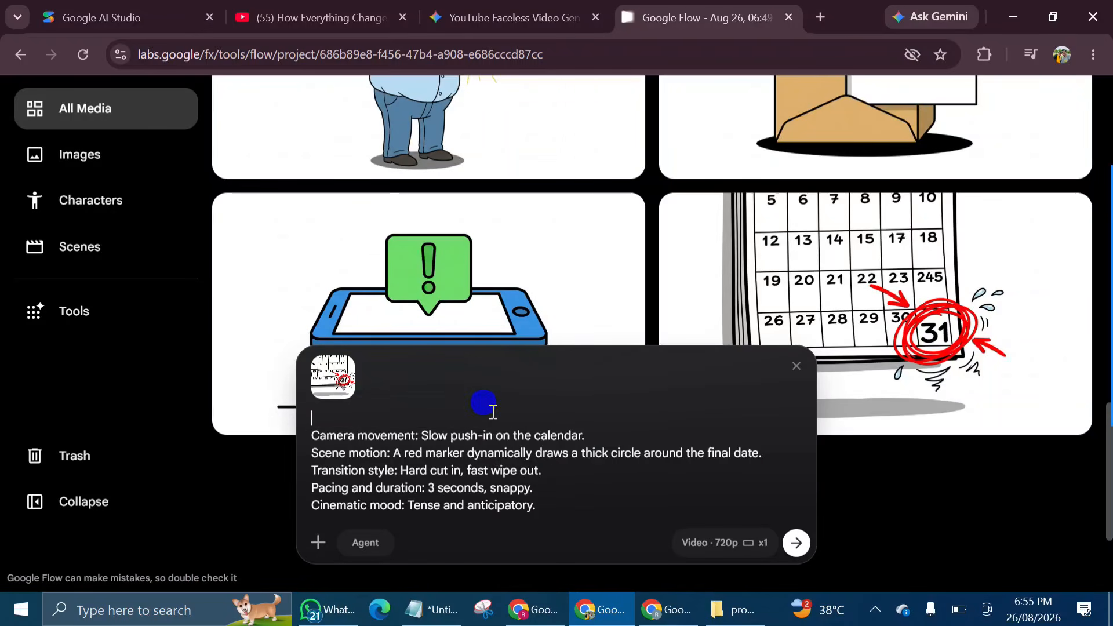
left_click(794, 542)
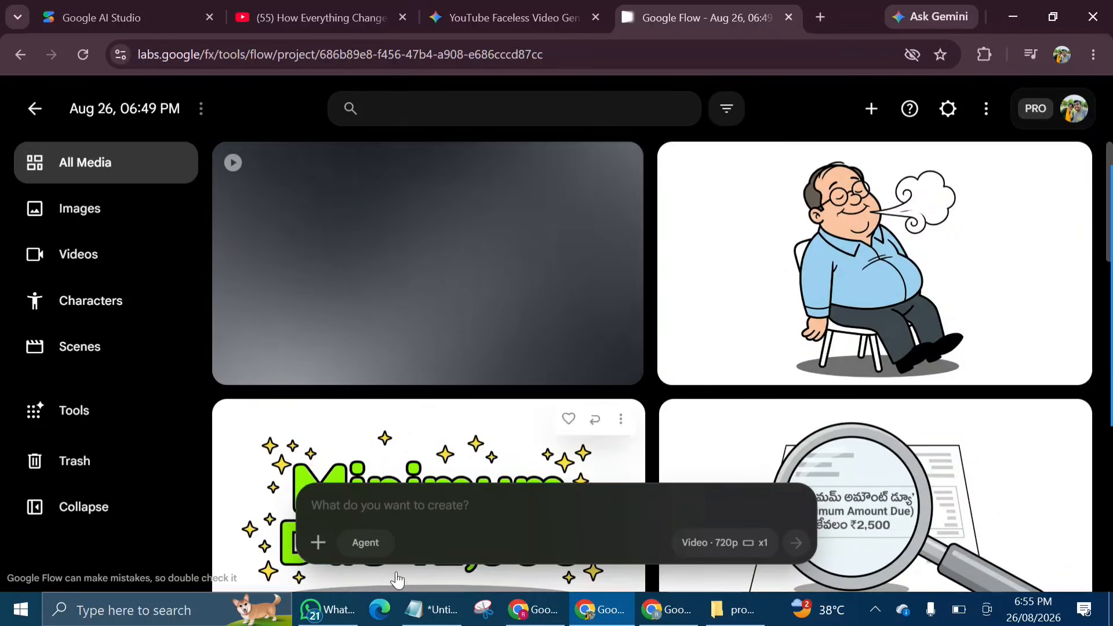
Step: Attach the "Smartphone displaying ..." image from the project assets to the new video prompt
left_click(318, 543)
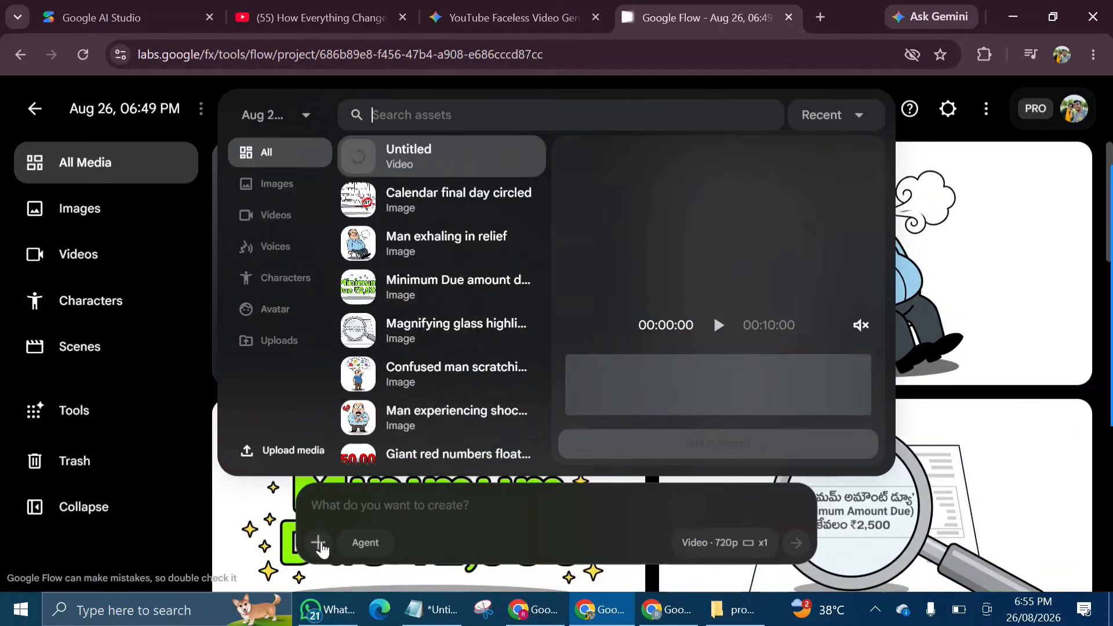
scroll(388, 413, "down", 4)
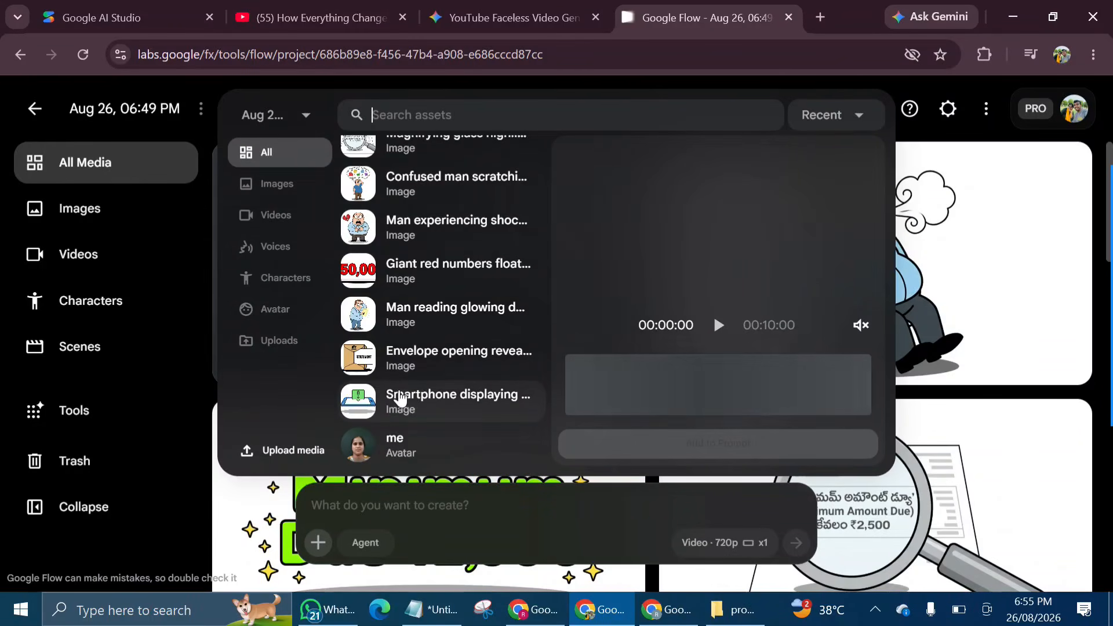
scroll(414, 335, "up", 4)
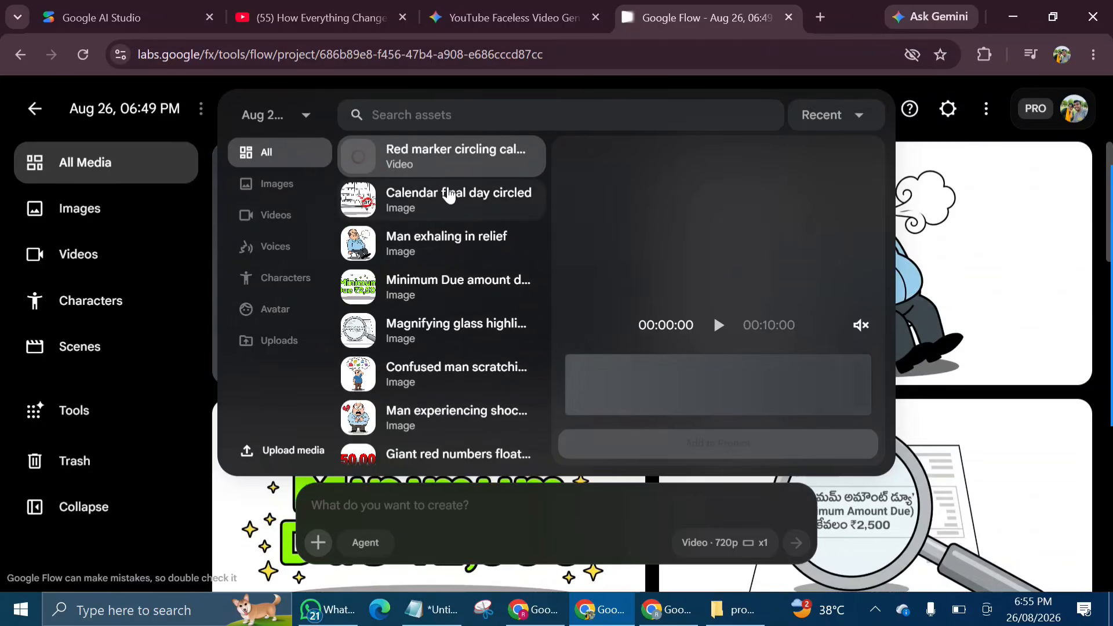
scroll(406, 197, "down", 4)
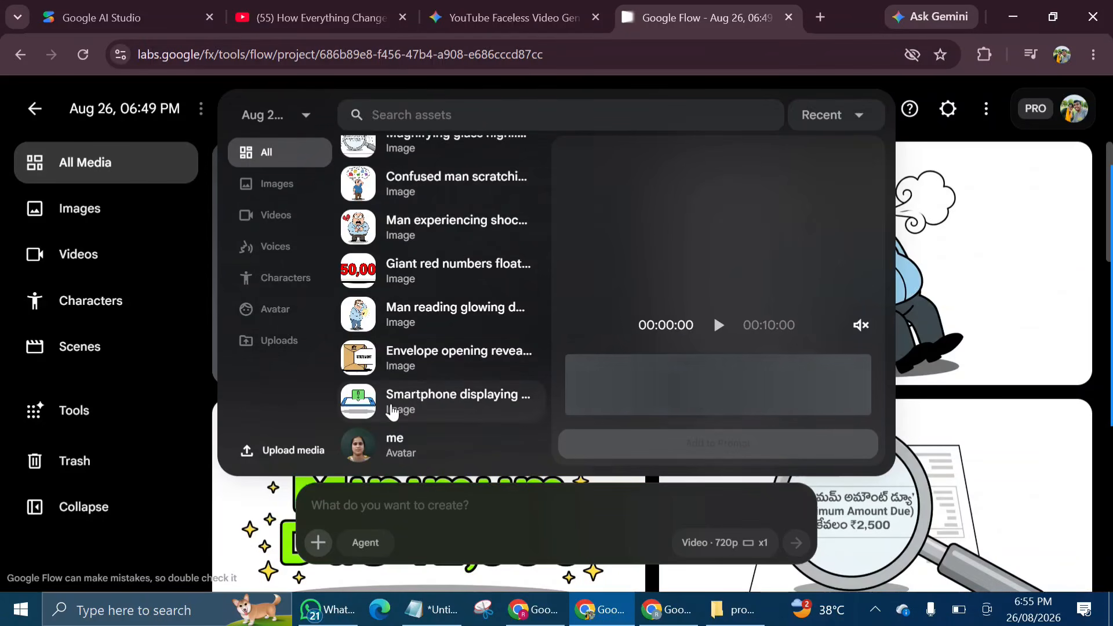
left_click(387, 404)
left_click(391, 409)
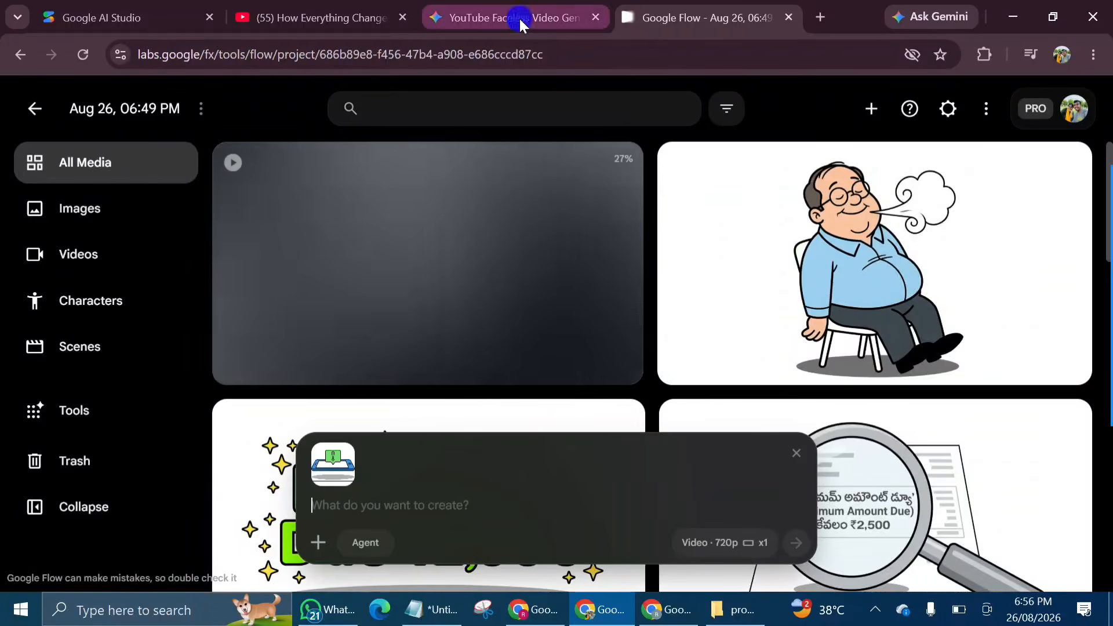
Step: Copy the SCENE-002 video prompt from the Gemini chat into Google Flow, remove its heading line and submit it to animate the smartphone image
left_click(520, 17)
scroll(496, 226, "down", 3)
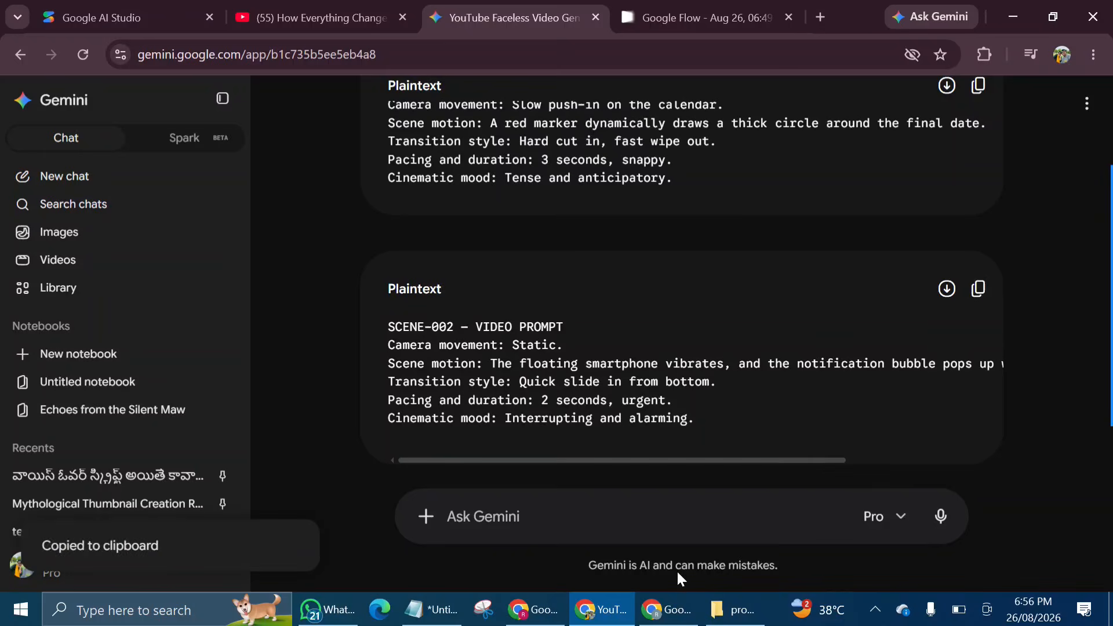
left_click(682, 16)
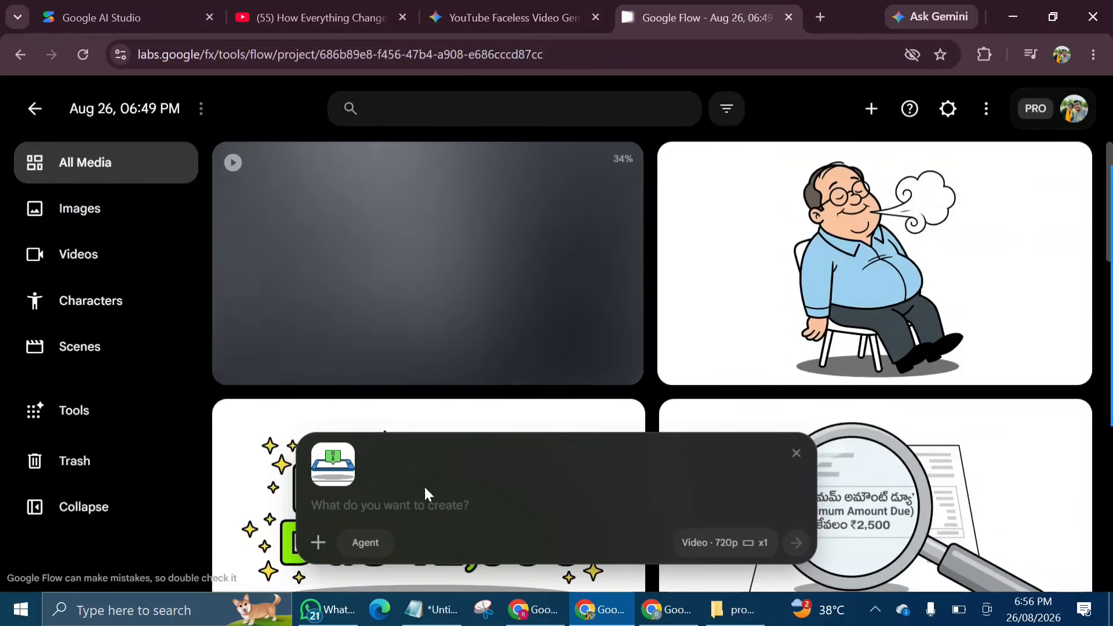
right_click(406, 505)
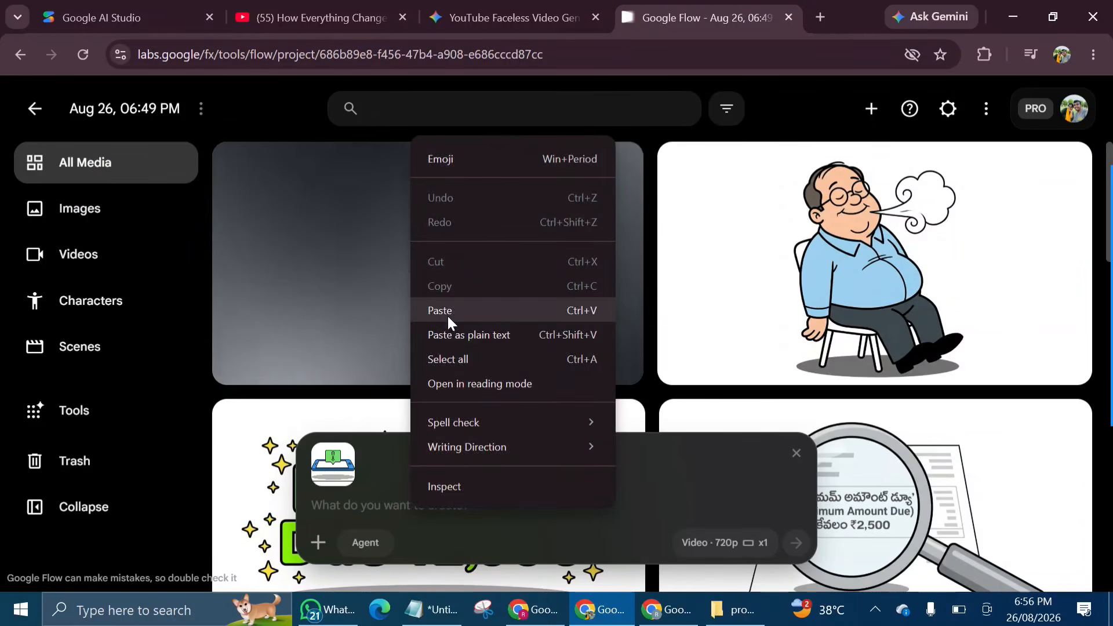
left_click(447, 314)
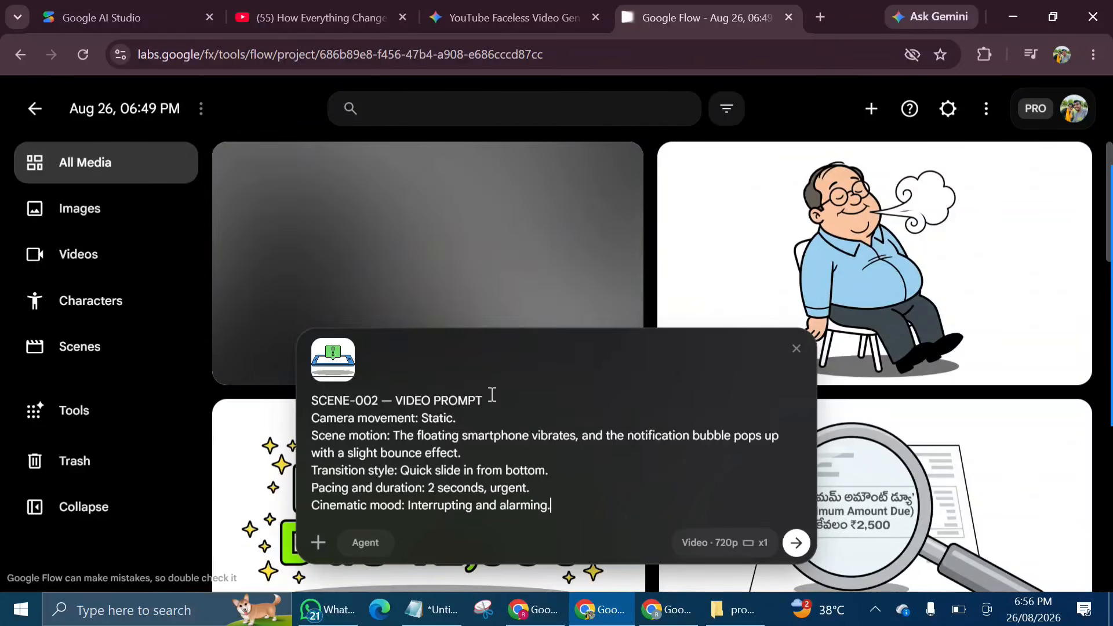
left_click_drag(492, 395, 307, 397)
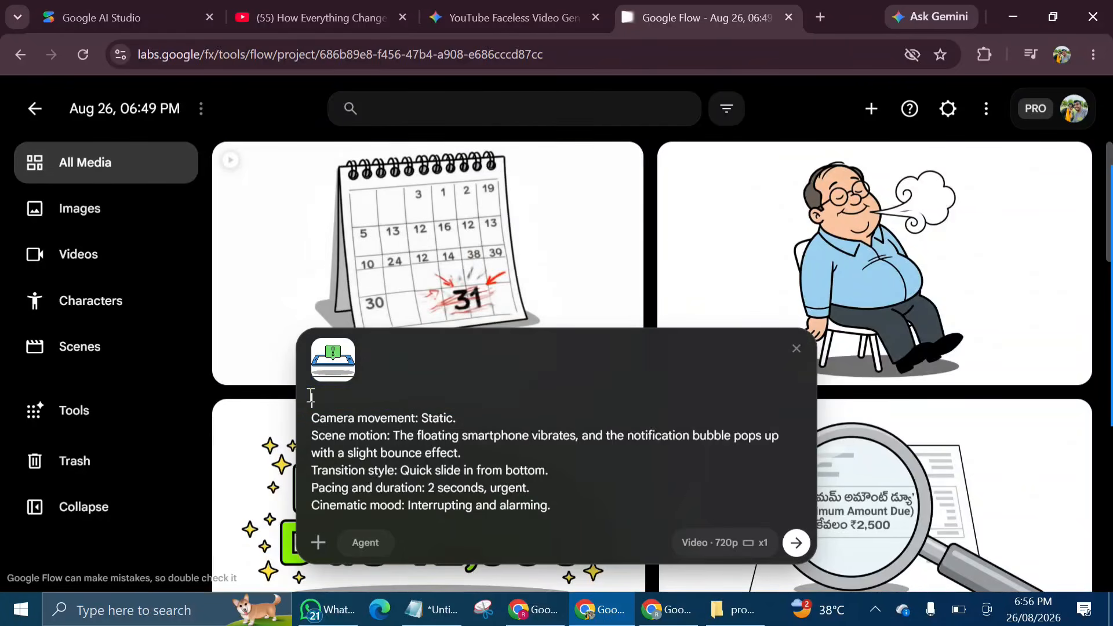
left_click(797, 544)
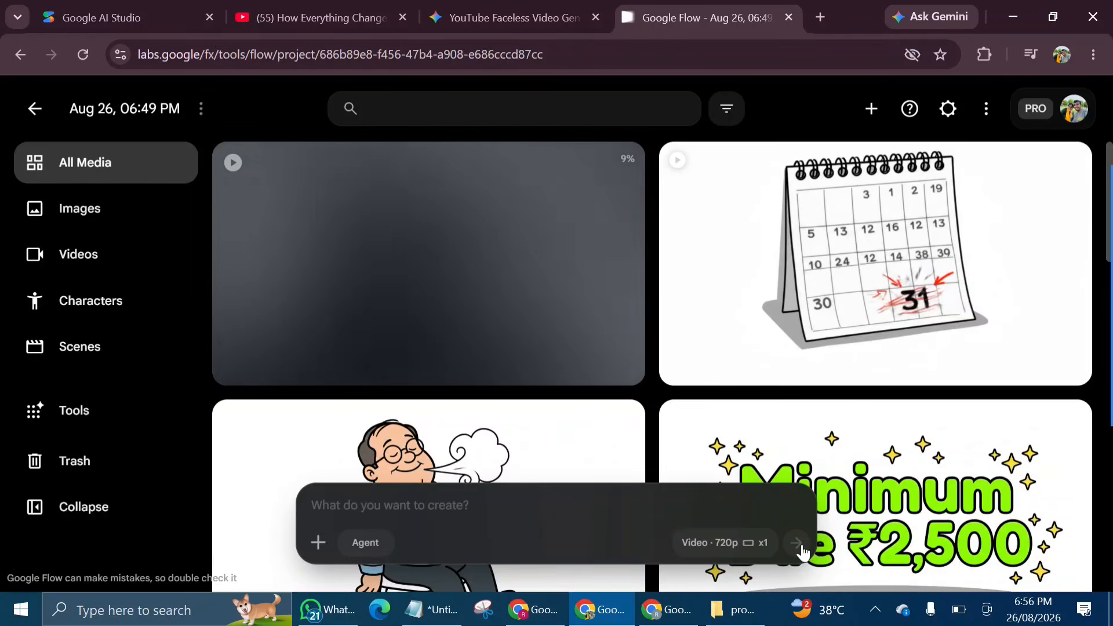
Step: Switch to the Gemini chat and look through the scene video motion prompts through SCENE-072 and back to the early scenes
key("ctrl+shift+Tab")
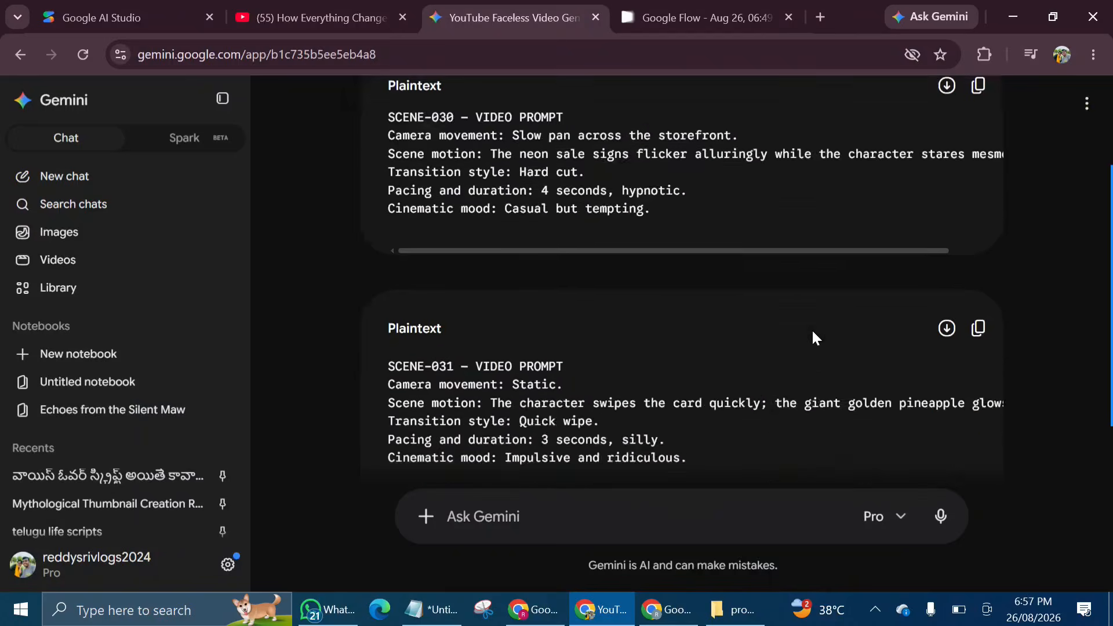
scroll(813, 336, "down", 20)
scroll(813, 332, "down", 20)
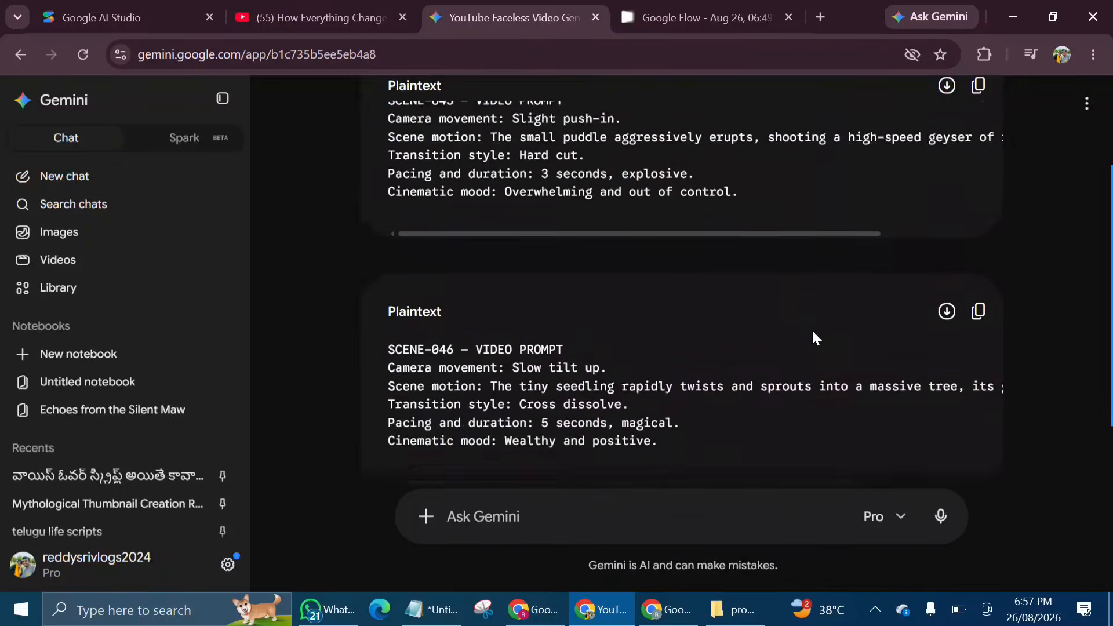
scroll(814, 338, "down", 20)
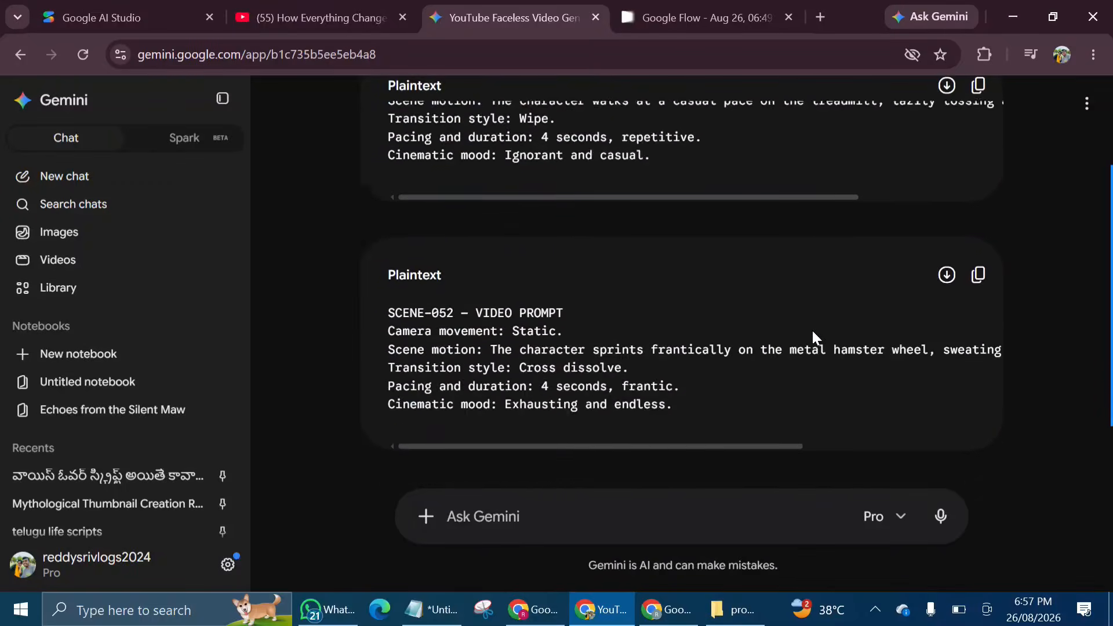
scroll(812, 336, "down", 10)
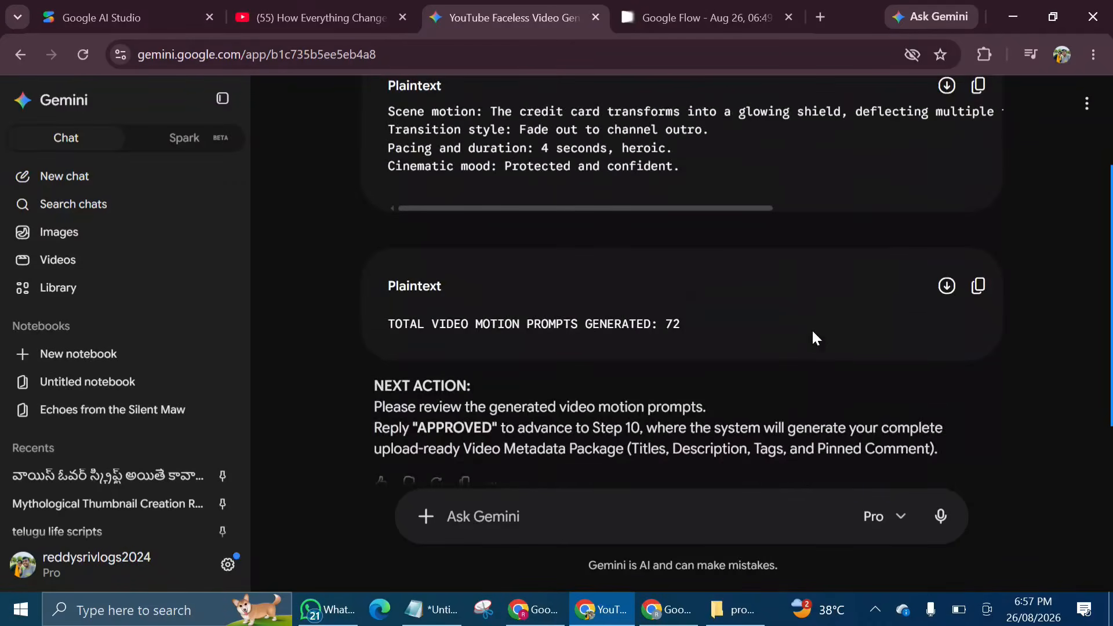
scroll(812, 335, "up", 5)
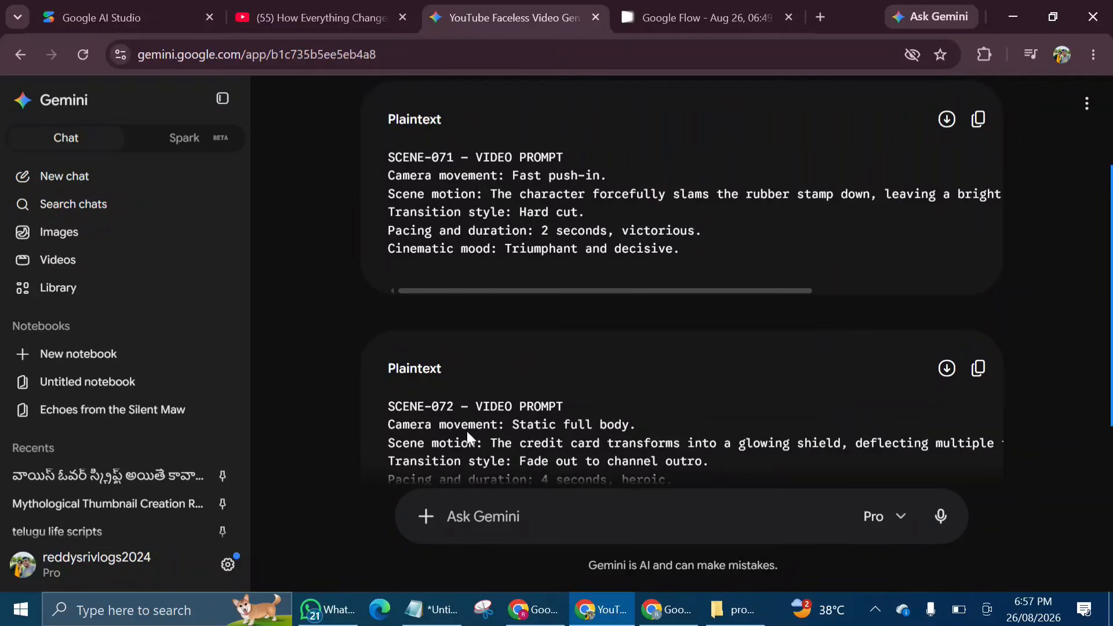
scroll(574, 151, "up", 3)
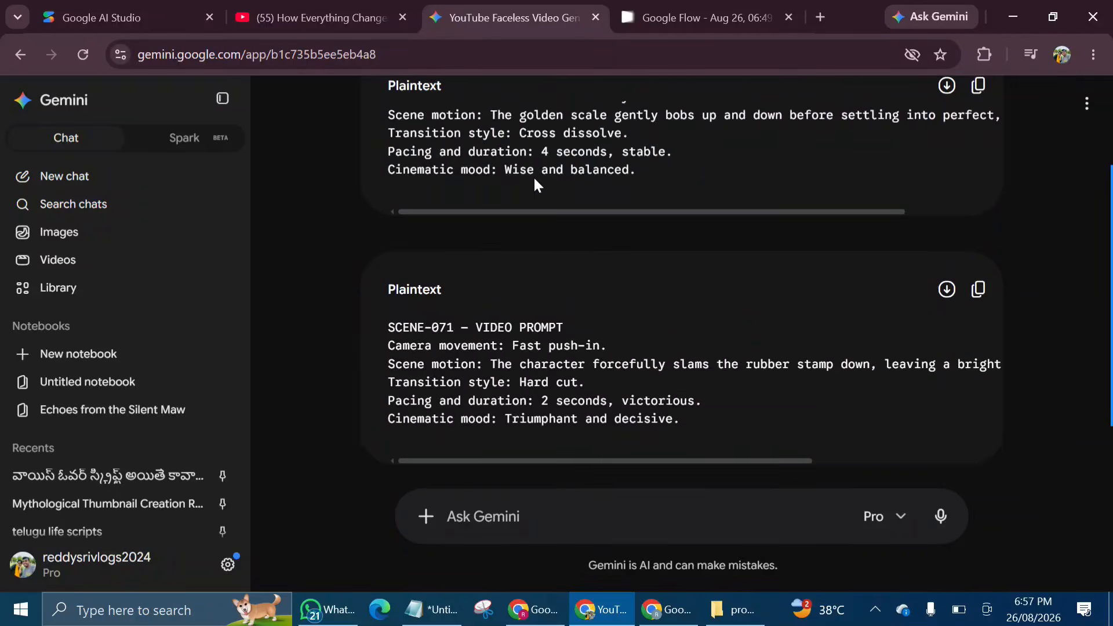
scroll(533, 184, "up", 6)
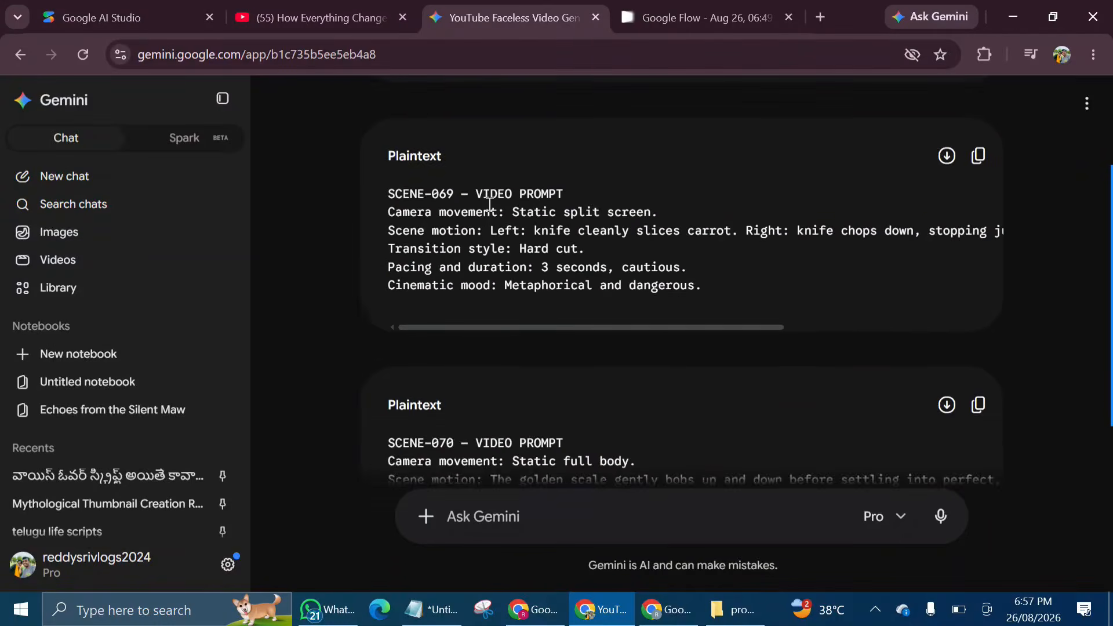
scroll(490, 204, "up", 4)
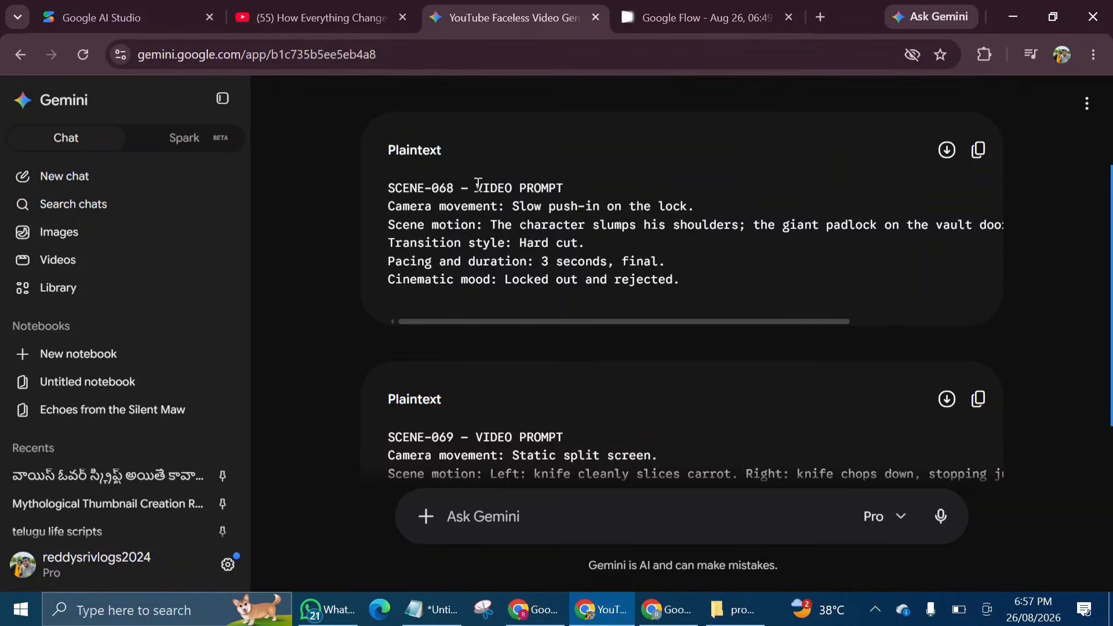
scroll(476, 217, "up", 20)
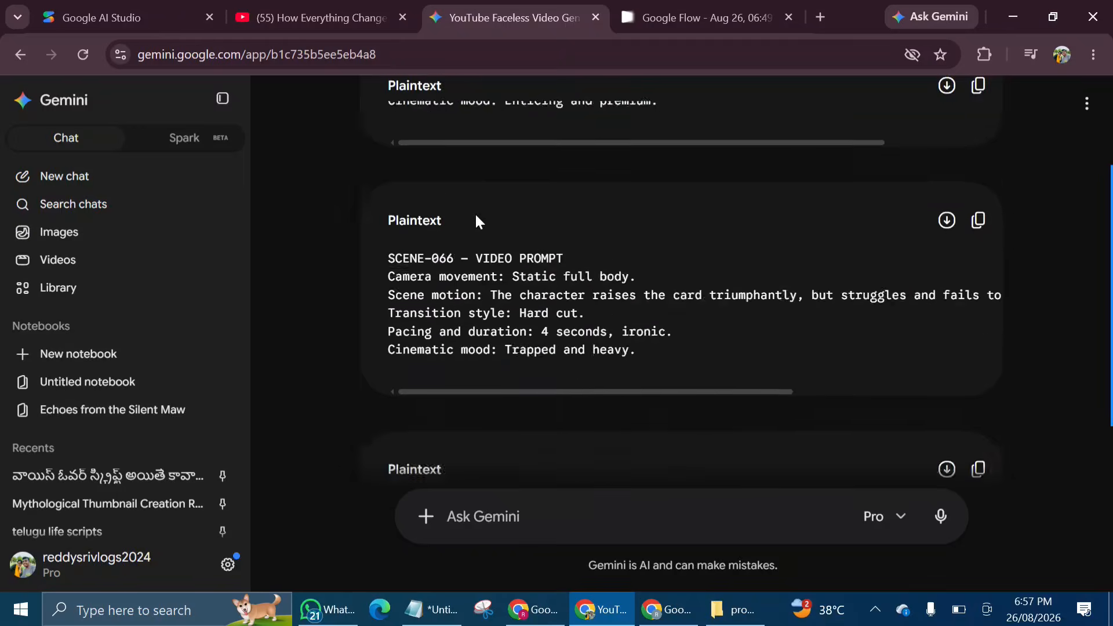
scroll(477, 215, "up", 20)
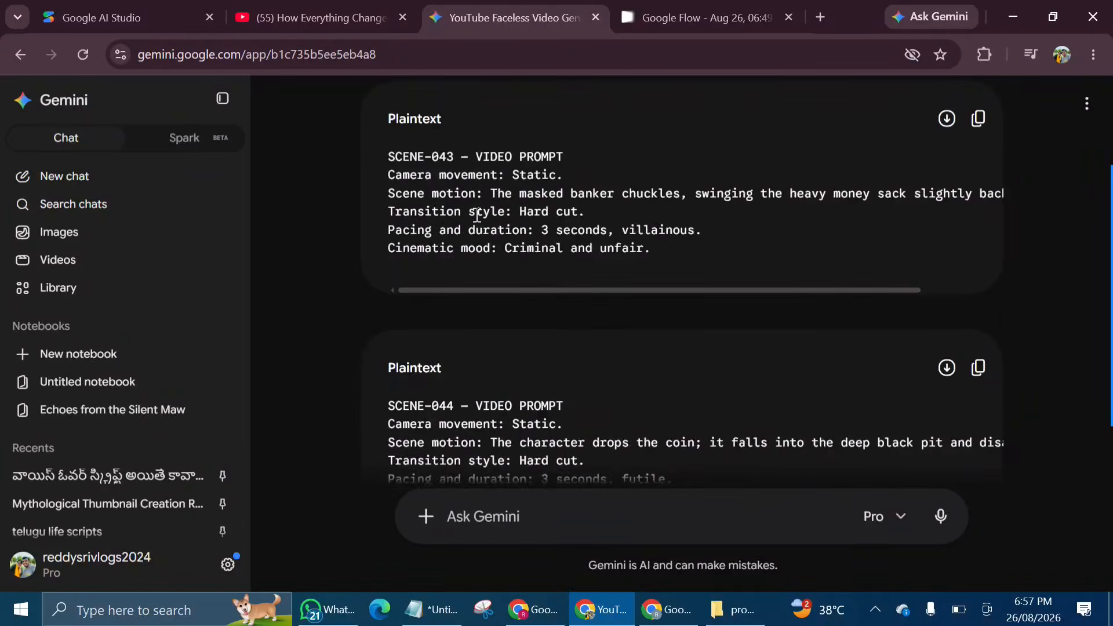
scroll(476, 215, "up", 20)
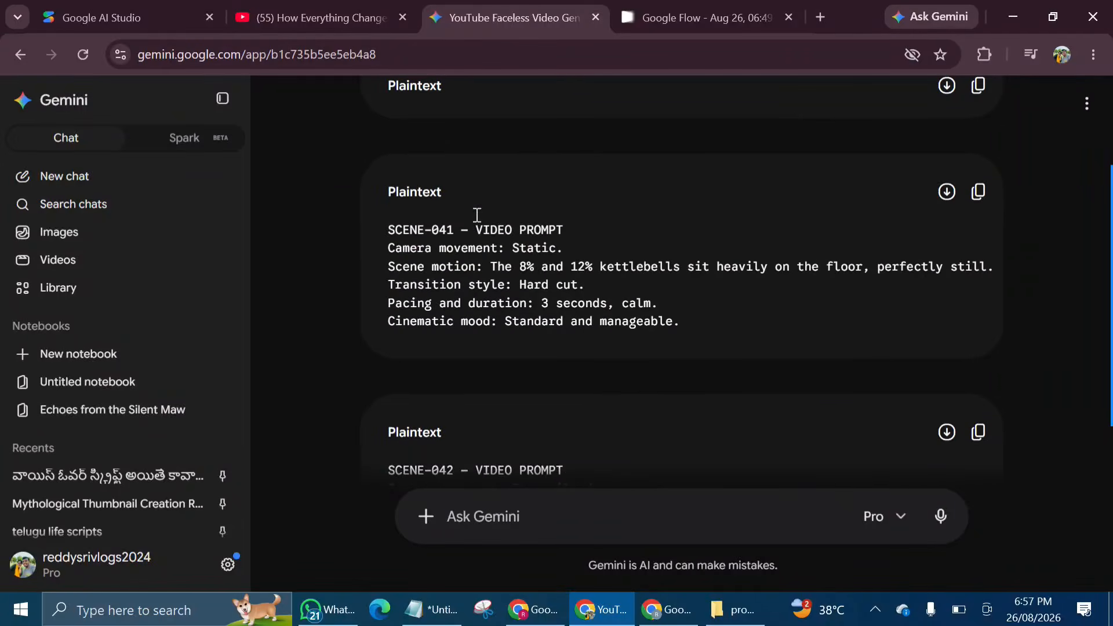
scroll(475, 218, "up", 15)
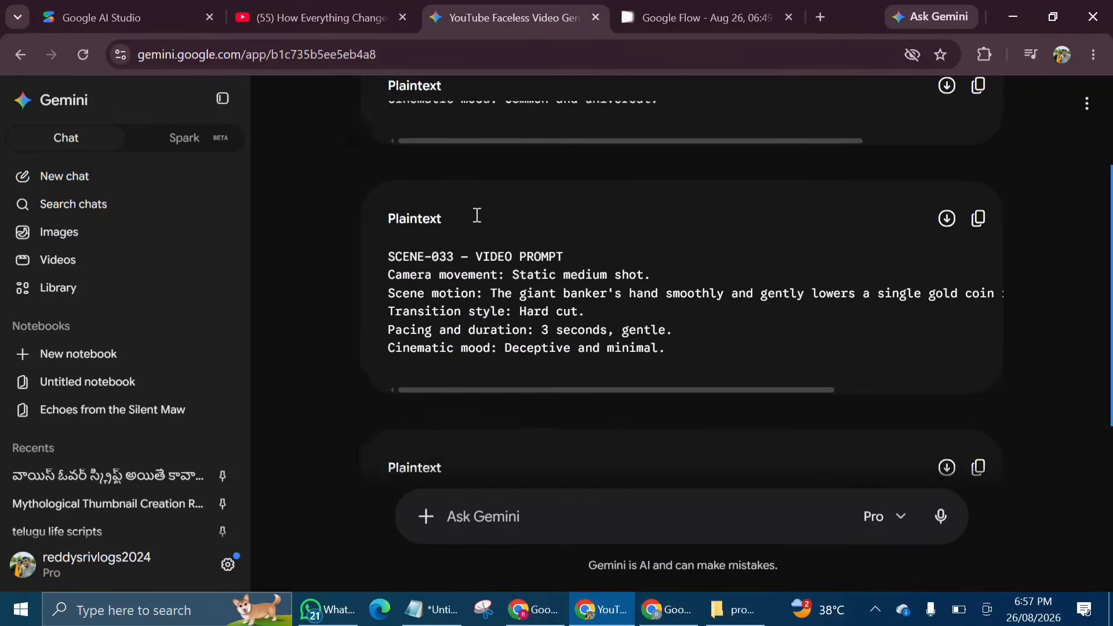
scroll(477, 216, "up", 20)
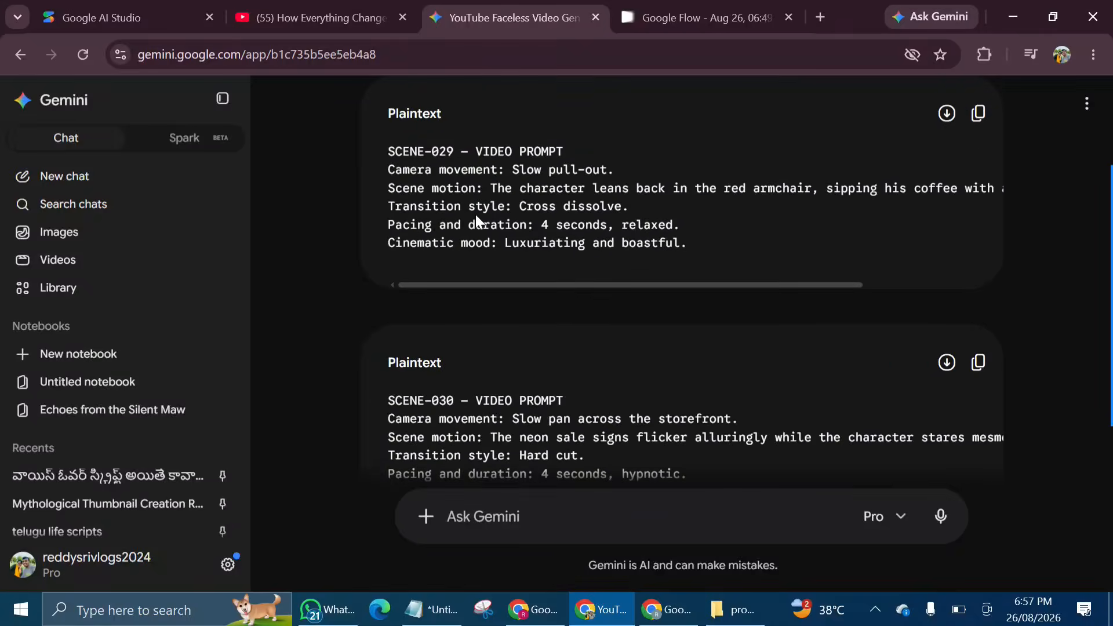
scroll(476, 215, "up", 15)
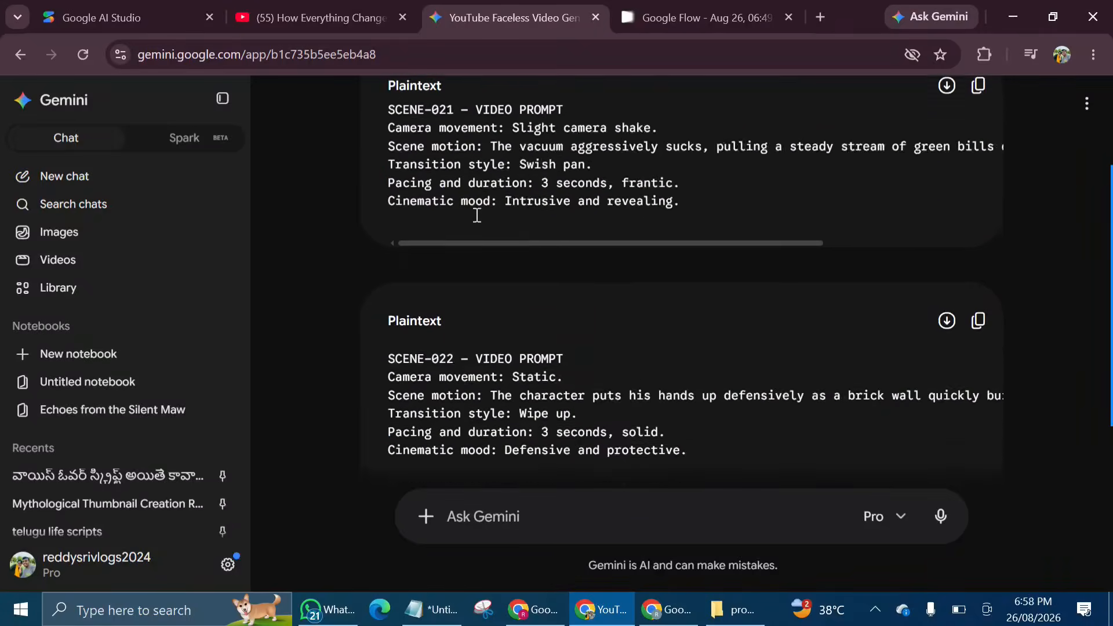
scroll(476, 220, "up", 5)
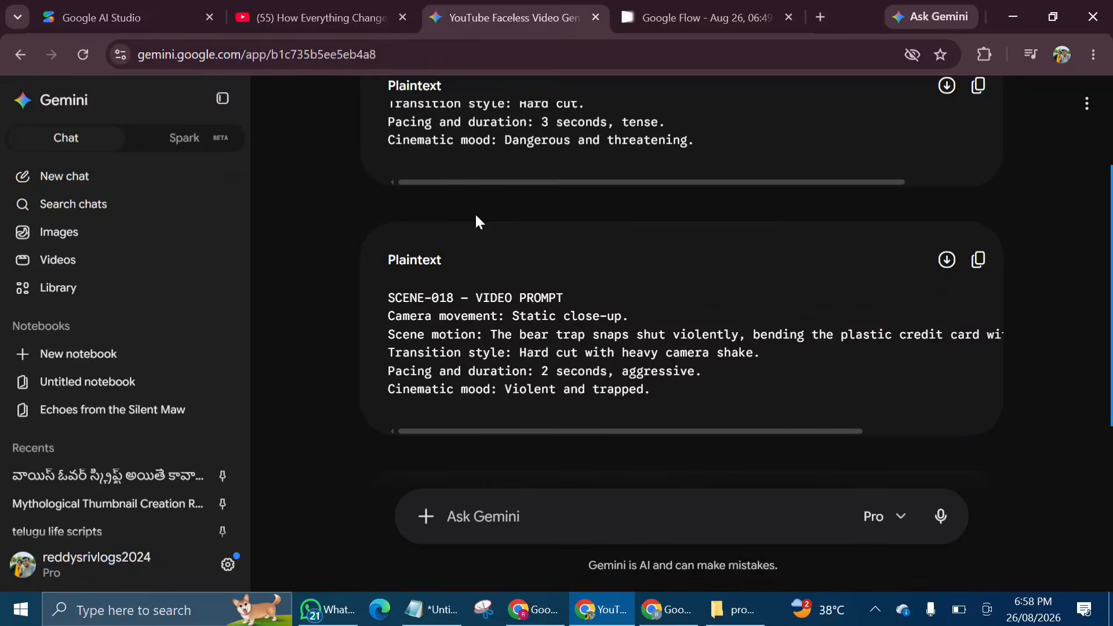
scroll(475, 215, "up", 10)
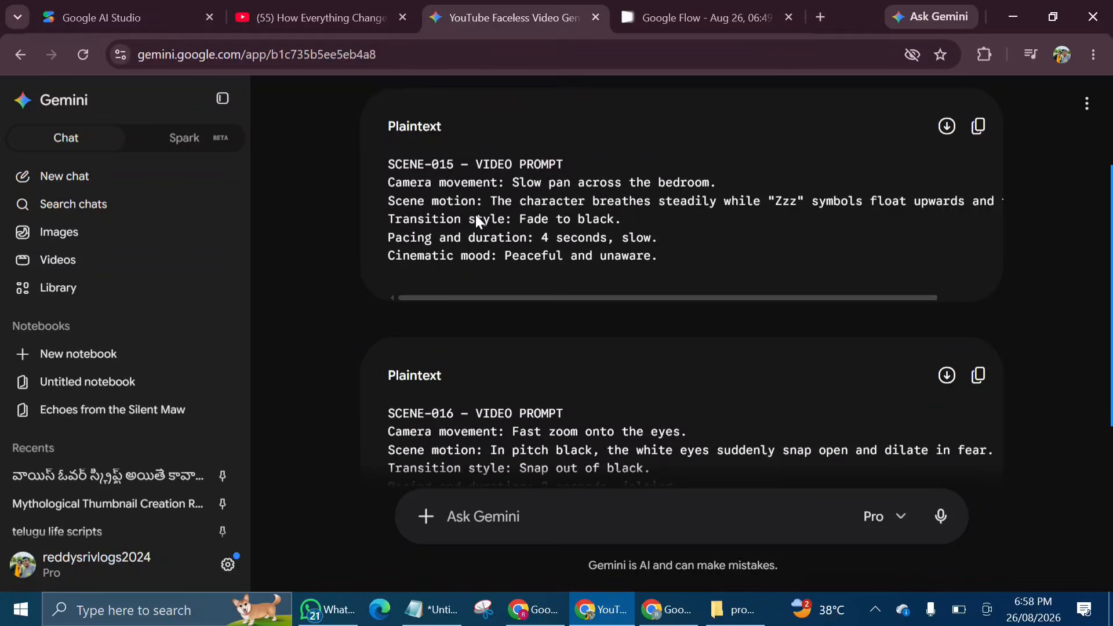
scroll(475, 216, "up", 10)
scroll(476, 221, "up", 10)
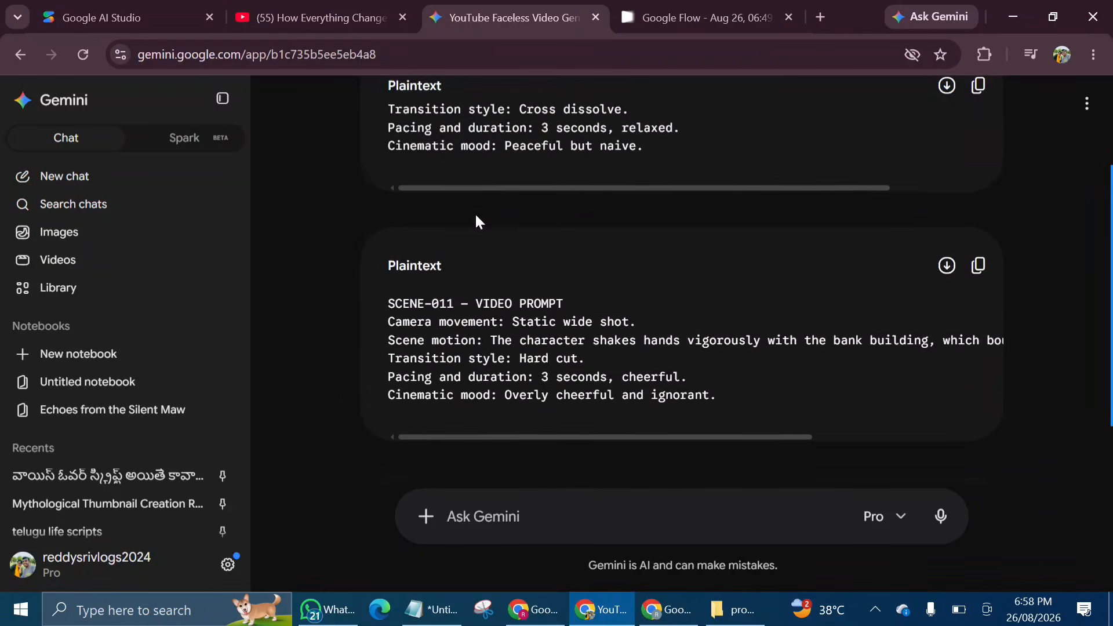
scroll(476, 222, "up", 3)
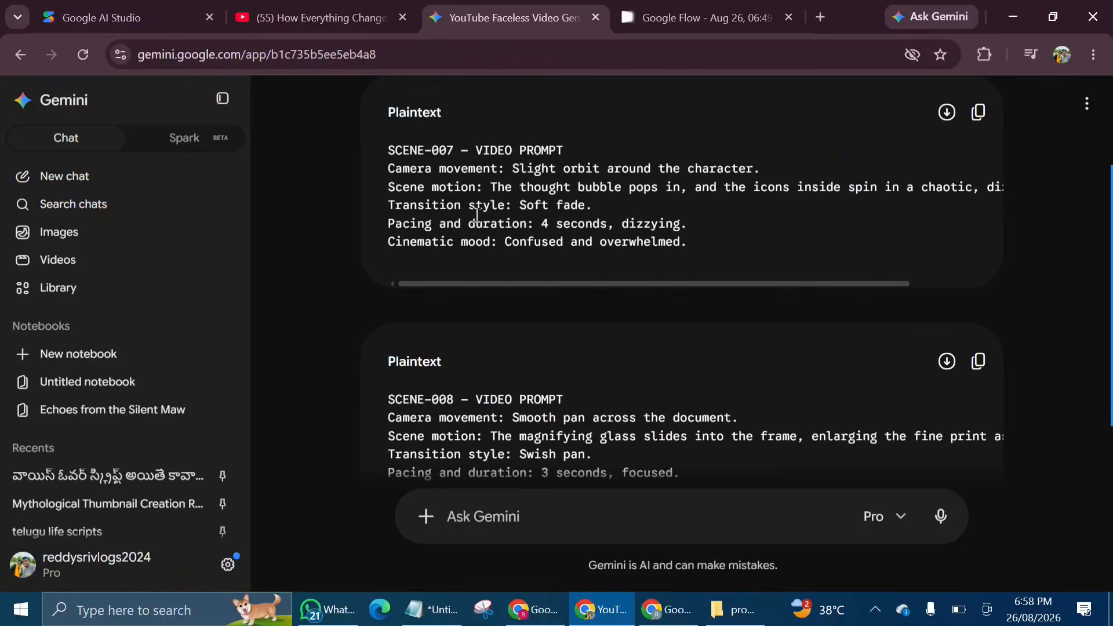
Step: Reply "APPROVED" to the video motion prompts in the Gemini chat to advance to Step 10, the Video Metadata Package
scroll(476, 222, "down", 5)
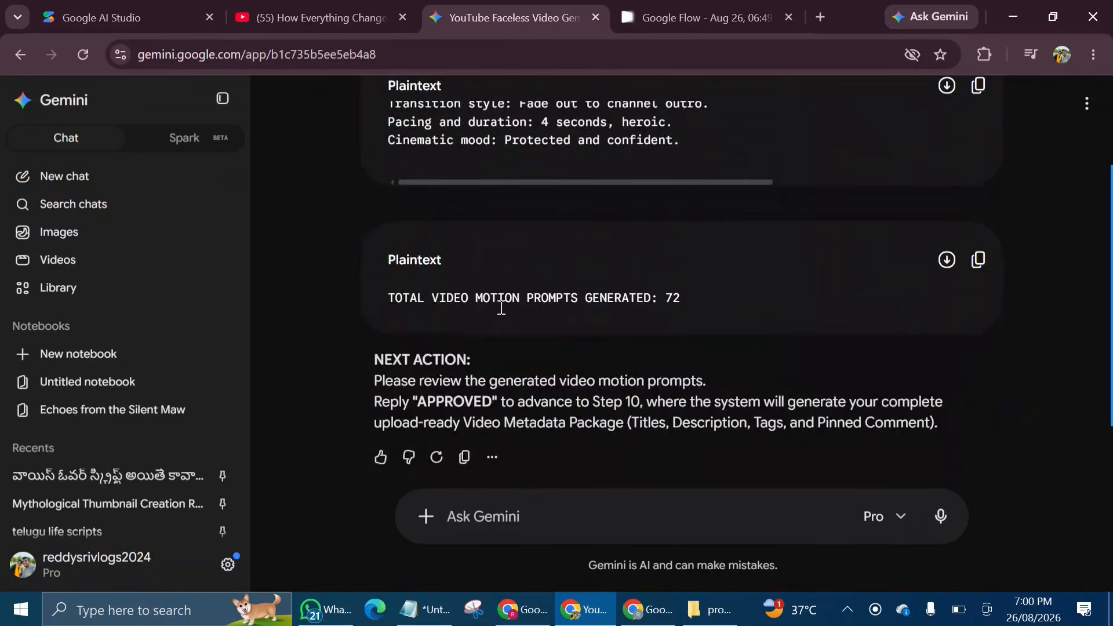
left_click_drag(416, 400, 494, 399)
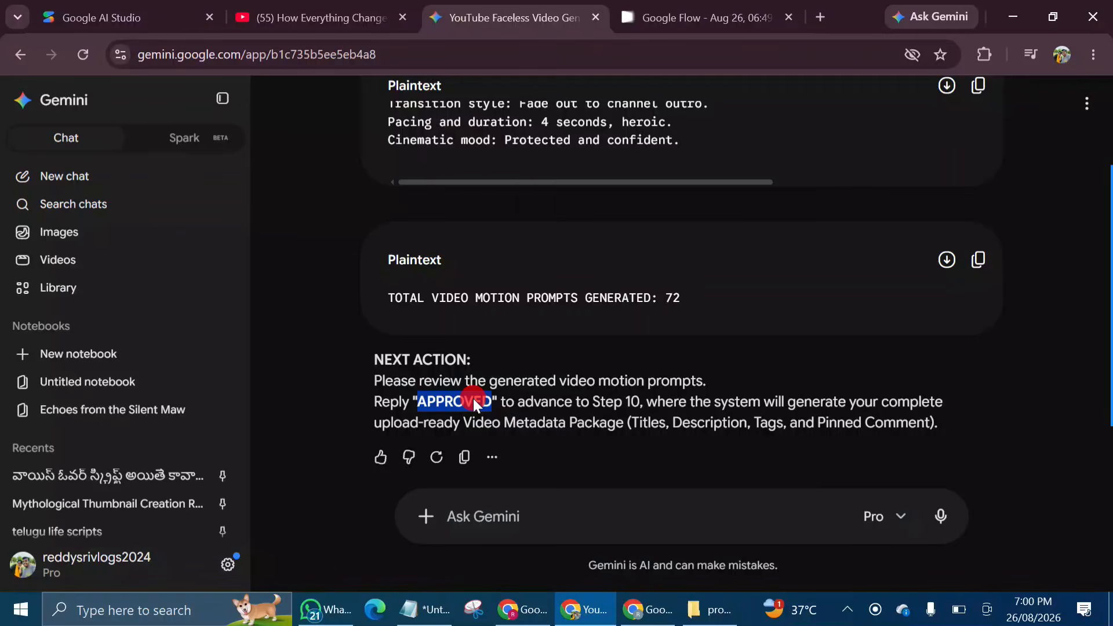
right_click(473, 399)
left_click(551, 187)
right_click(510, 520)
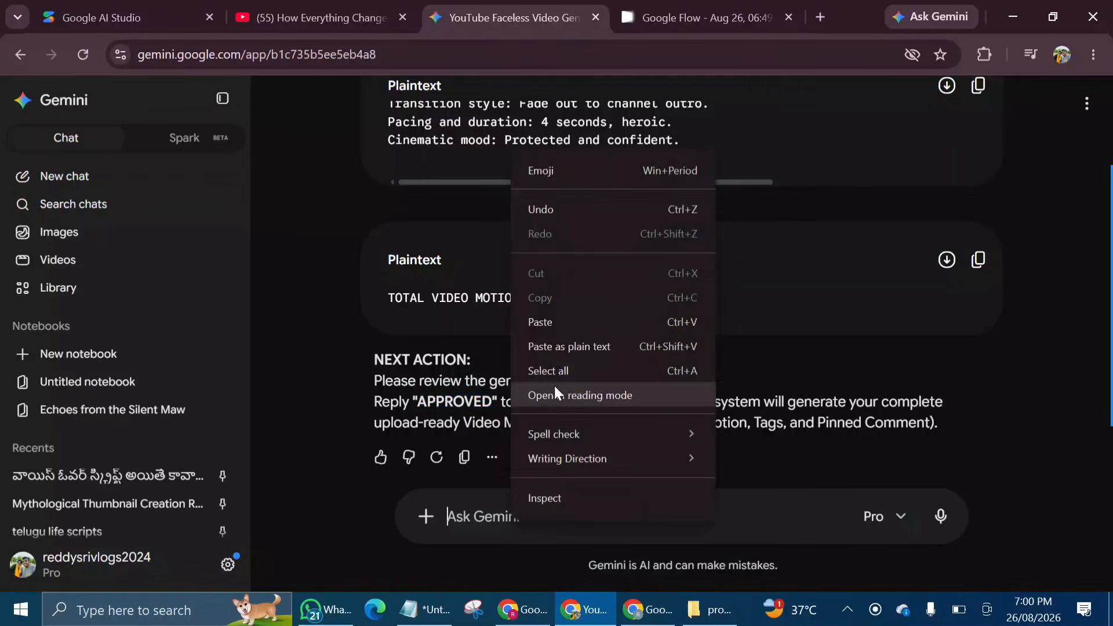
left_click(553, 322)
key("Return")
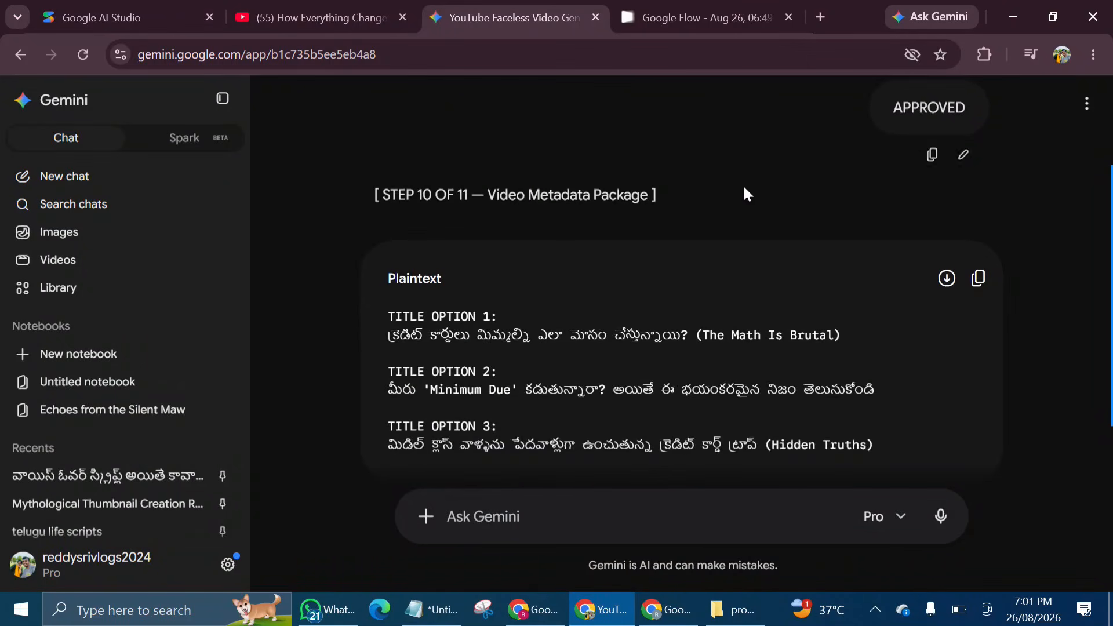
Step: Look through the Step 10 metadata package: the three title options, video description with chapters, video tags and pinned comment
scroll(743, 184, "down", 3)
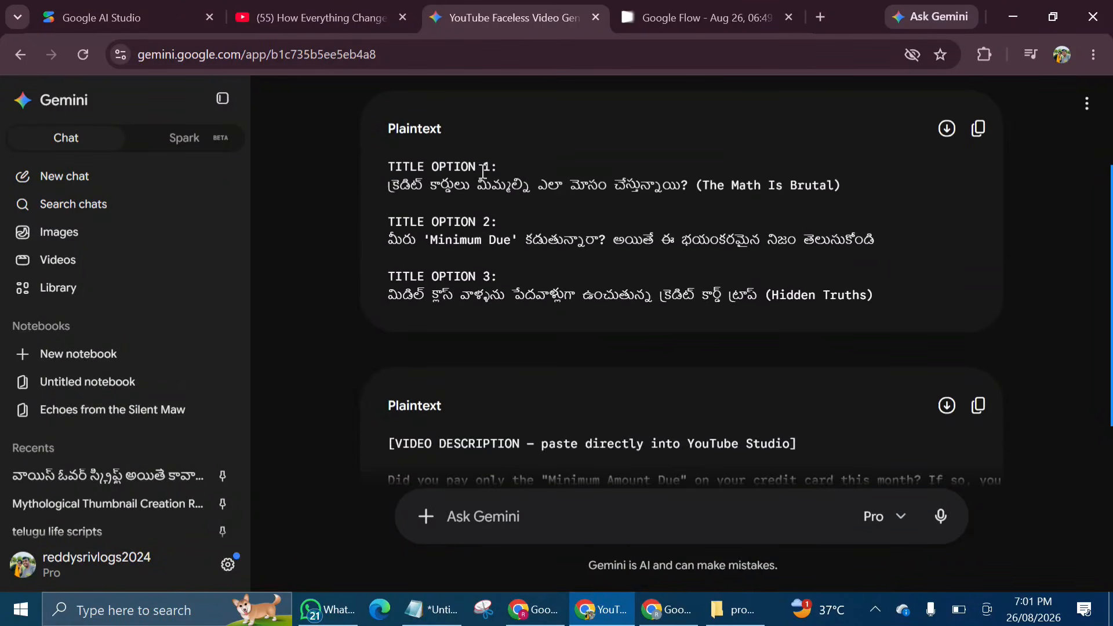
scroll(490, 289, "down", 3)
scroll(490, 299, "up", 3)
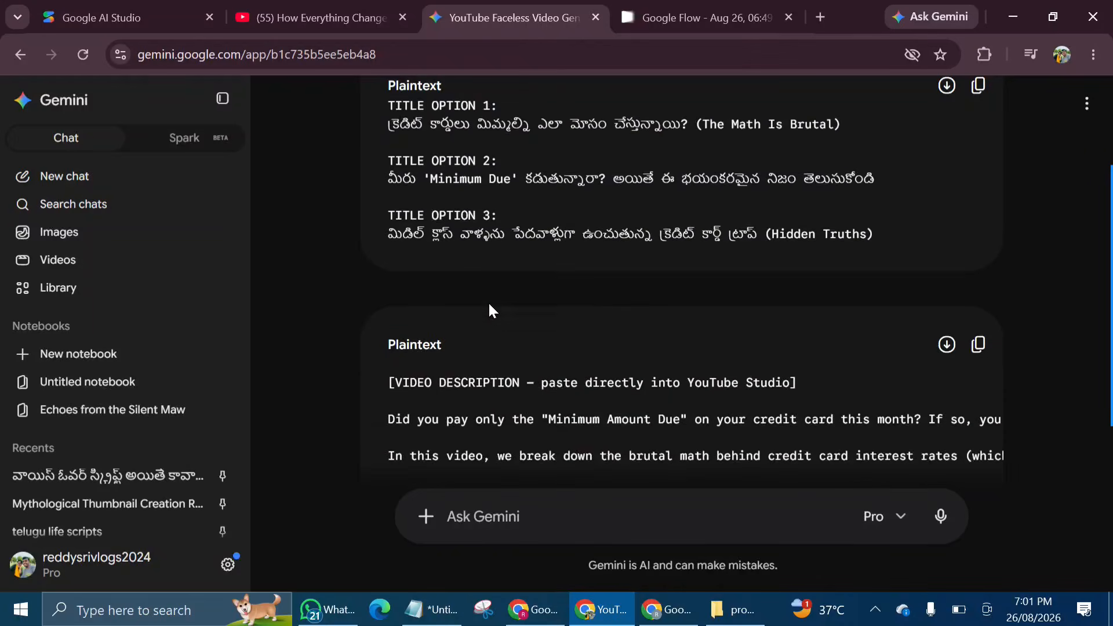
scroll(488, 301, "up", 1)
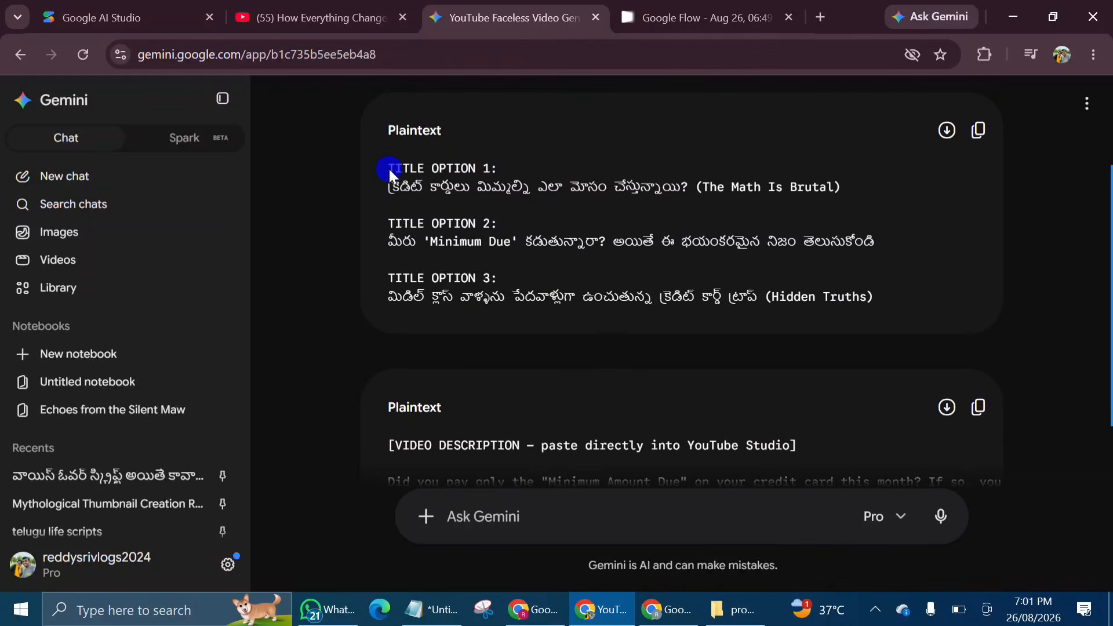
left_click_drag(389, 169, 871, 303)
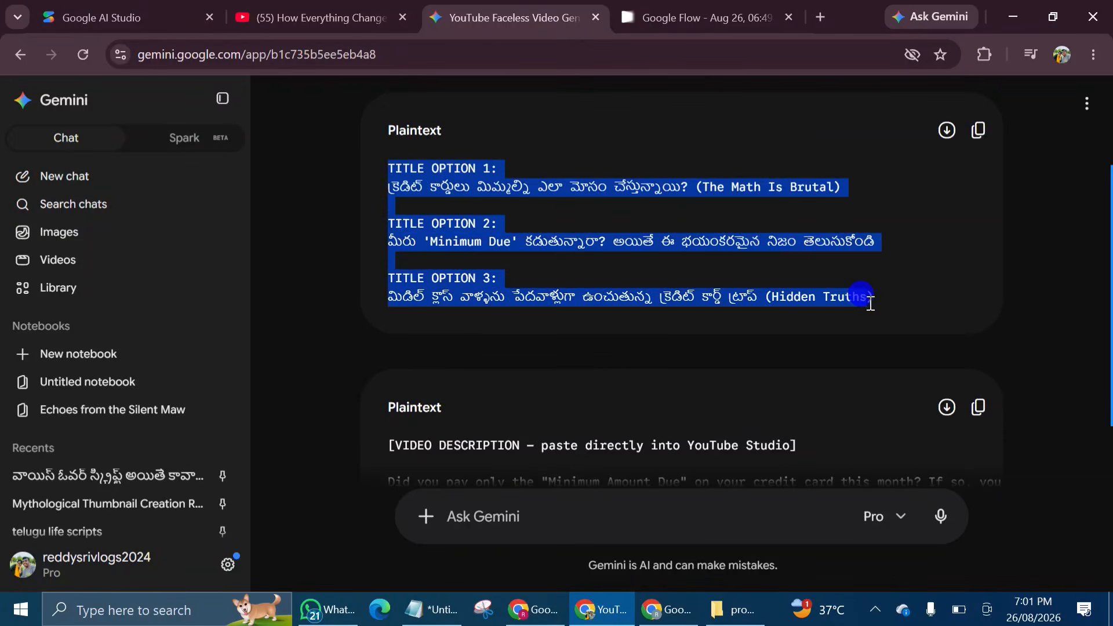
left_click(890, 303)
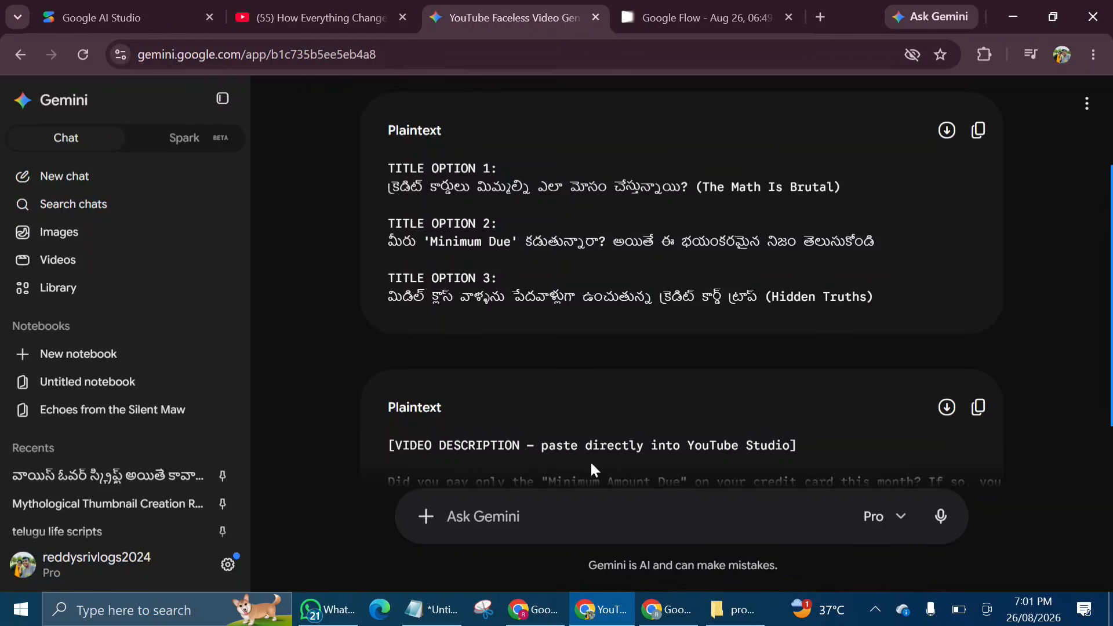
scroll(604, 400, "down", 5)
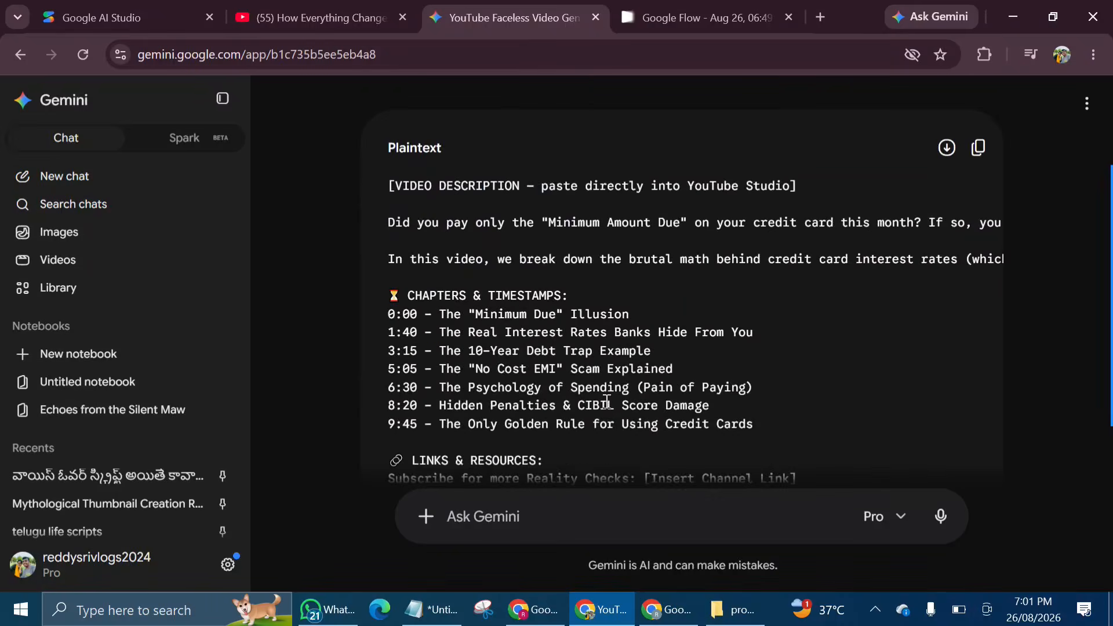
scroll(606, 401, "down", 3)
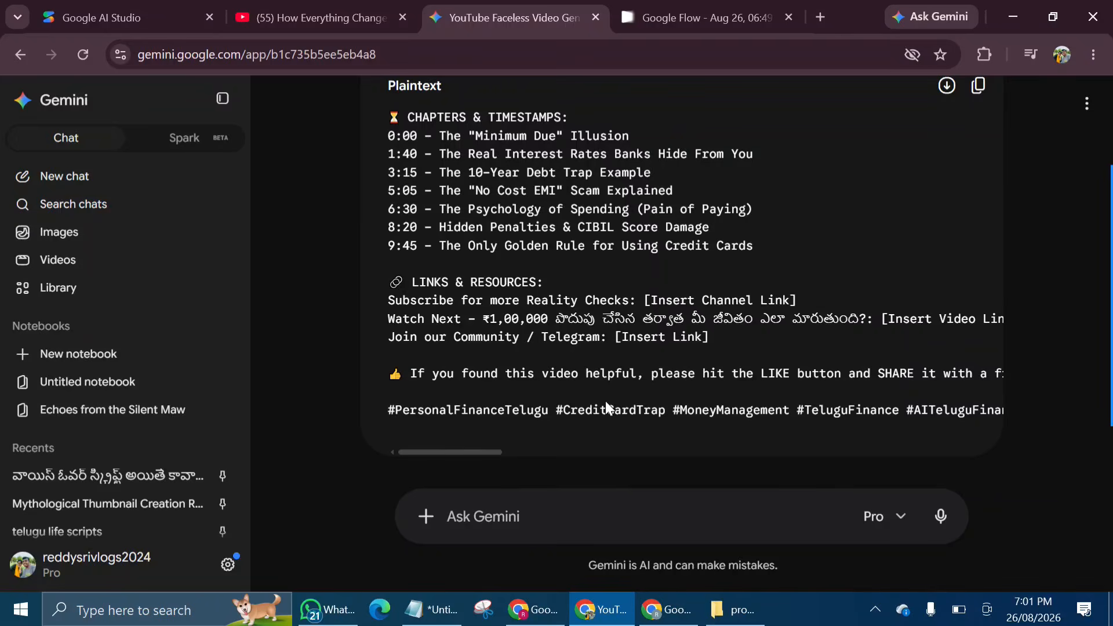
scroll(606, 401, "down", 5)
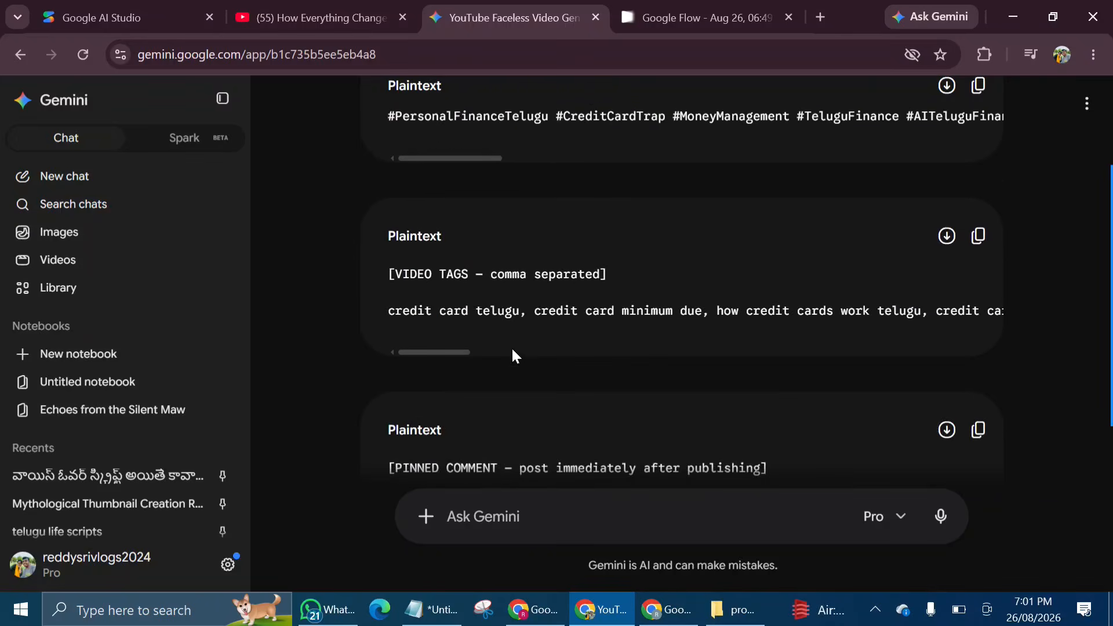
scroll(562, 305, "right", 10)
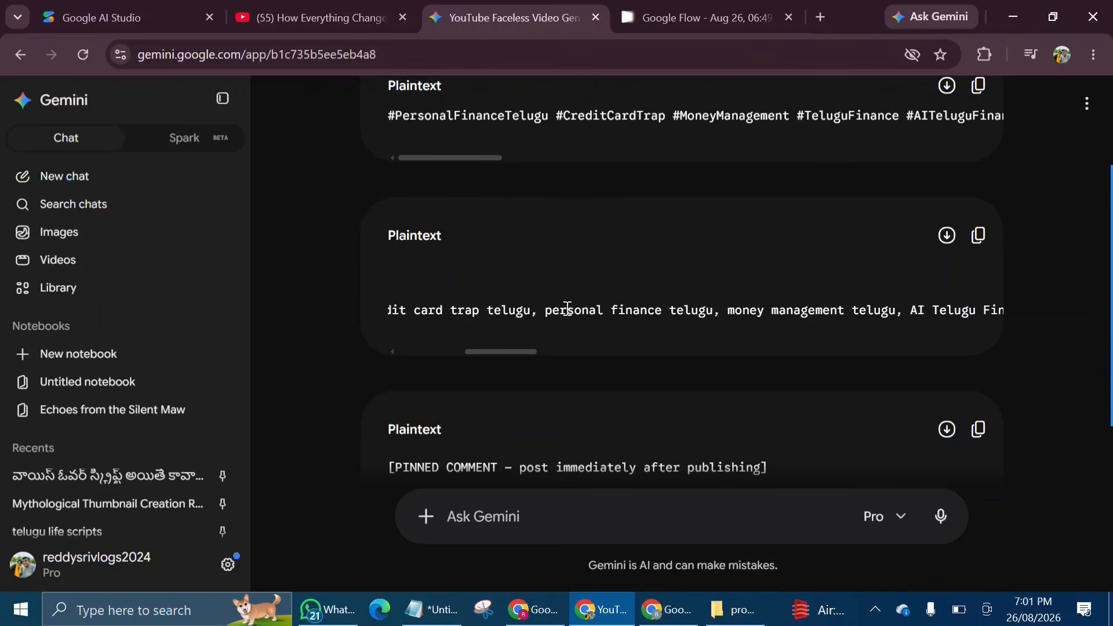
scroll(567, 308, "down", 4)
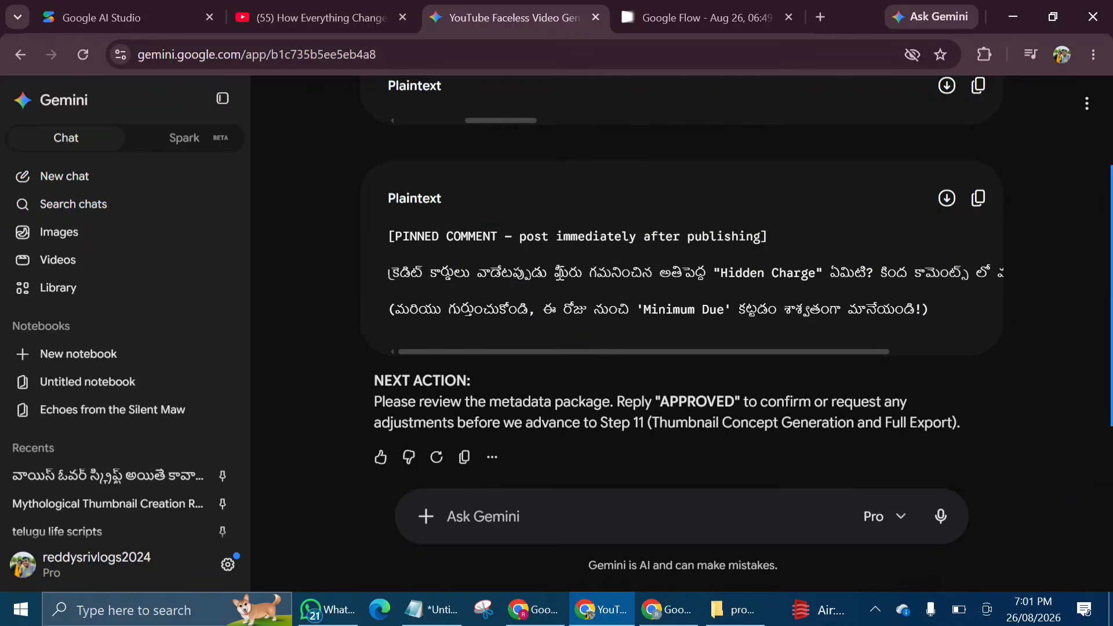
scroll(695, 273, "right", 4)
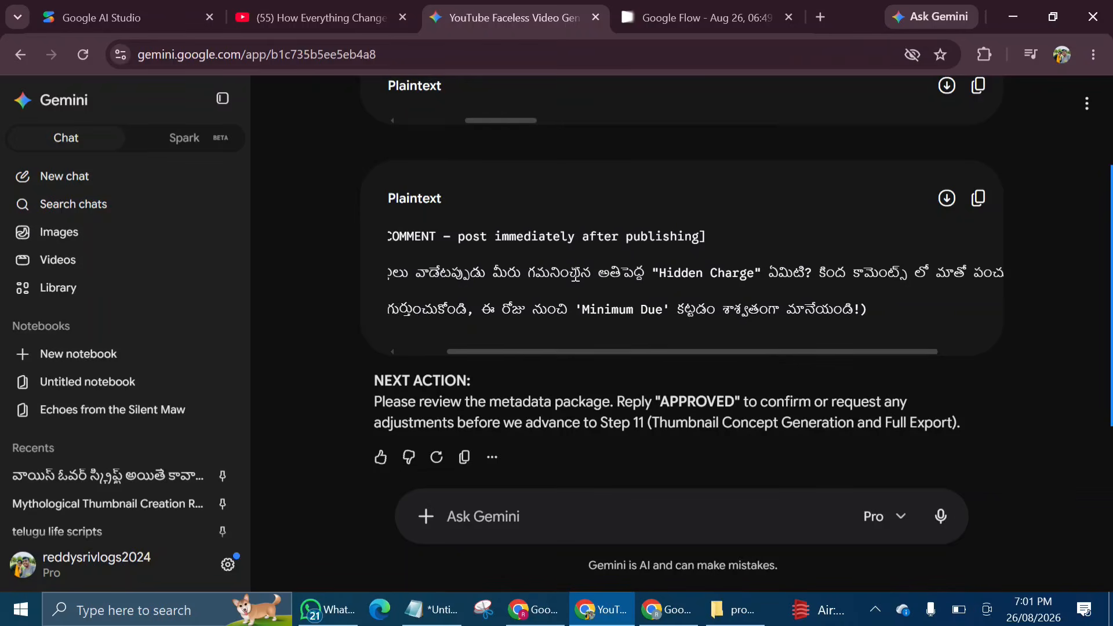
scroll(576, 274, "right", 2)
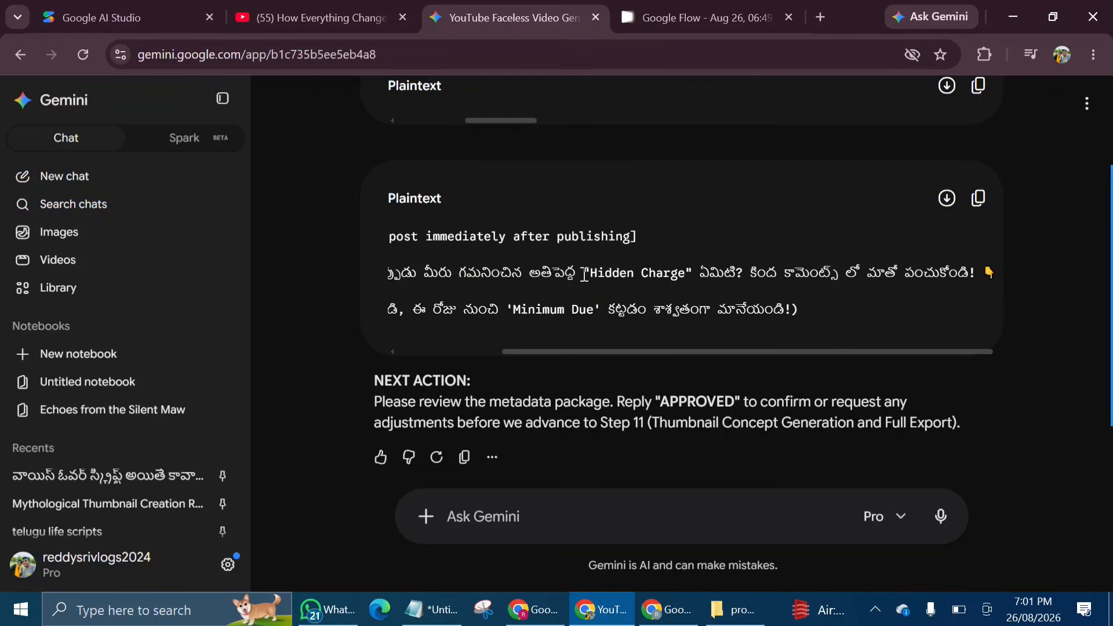
scroll(580, 273, "left", 5)
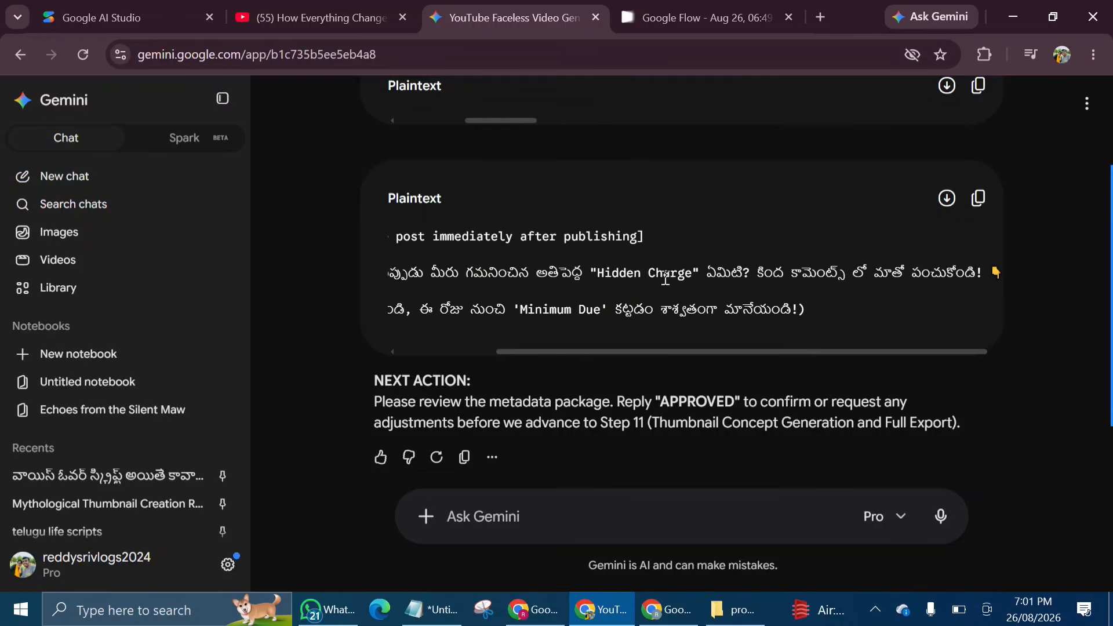
Step: Reply "APPROVED" to the metadata package in the Gemini chat to advance to Step 11, Thumbnail Concept Generation and Full Export
left_click(665, 393)
left_click_drag(665, 395, 734, 400)
right_click(725, 400)
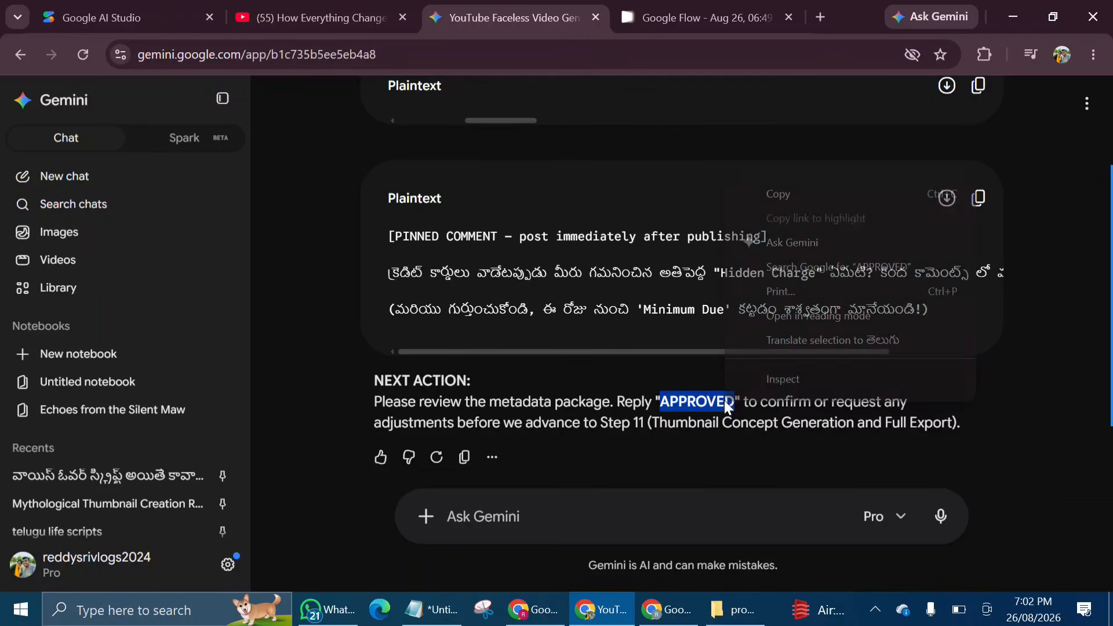
left_click(772, 196)
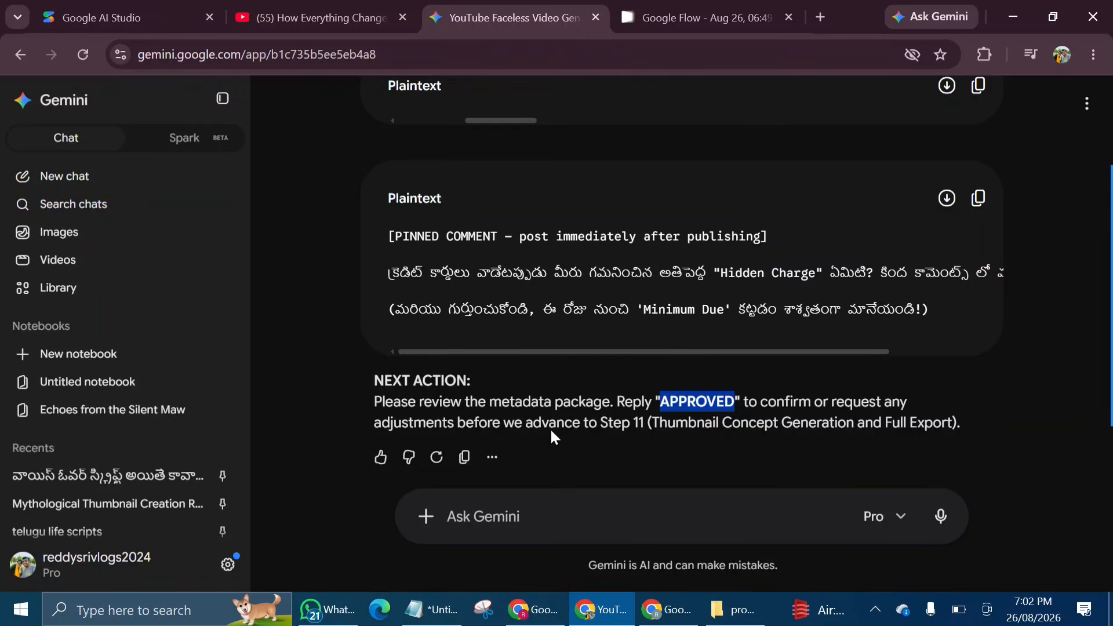
right_click(479, 518)
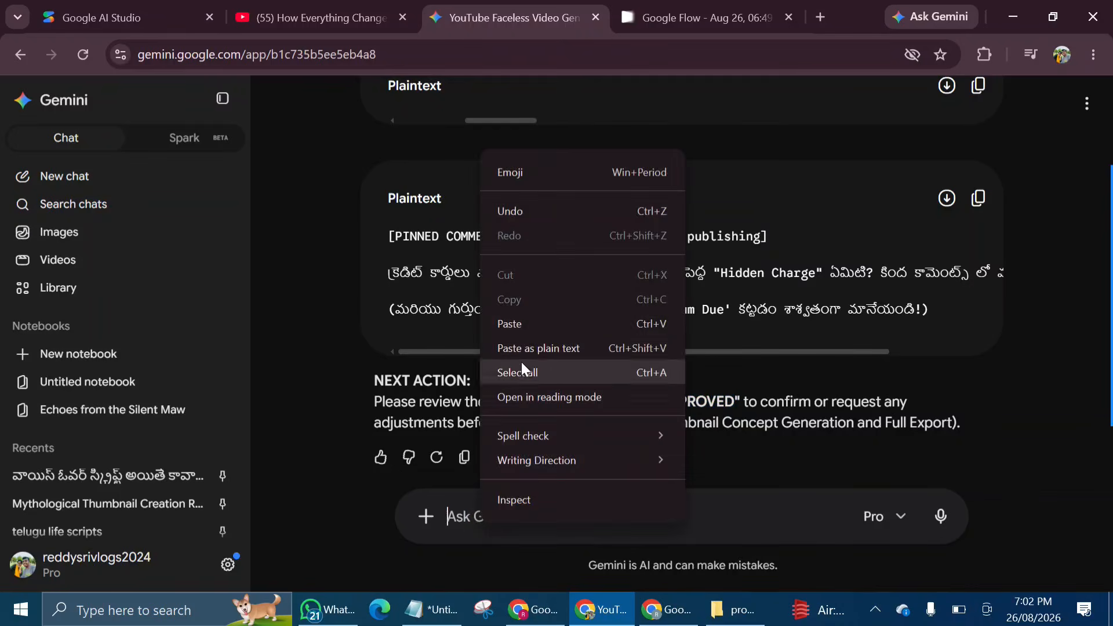
left_click(521, 328)
key("Return")
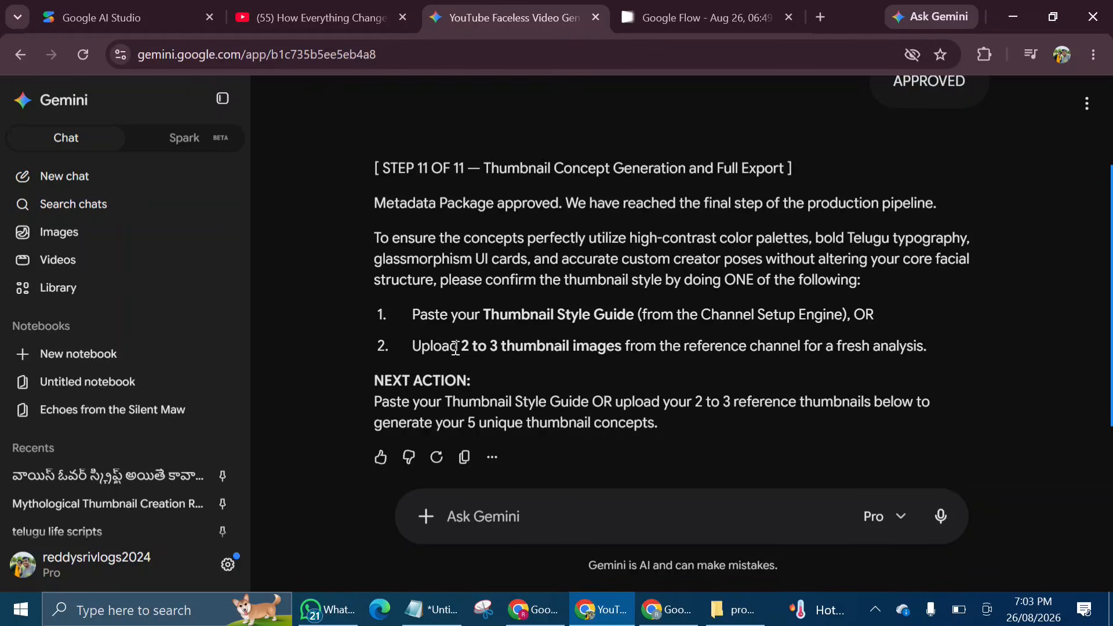
Step: Capture the "Changes Everything!" and "This Math Is Real!?" thumbnails from the Nick Invests YouTube videos page and save them as PNG images
left_click(323, 26)
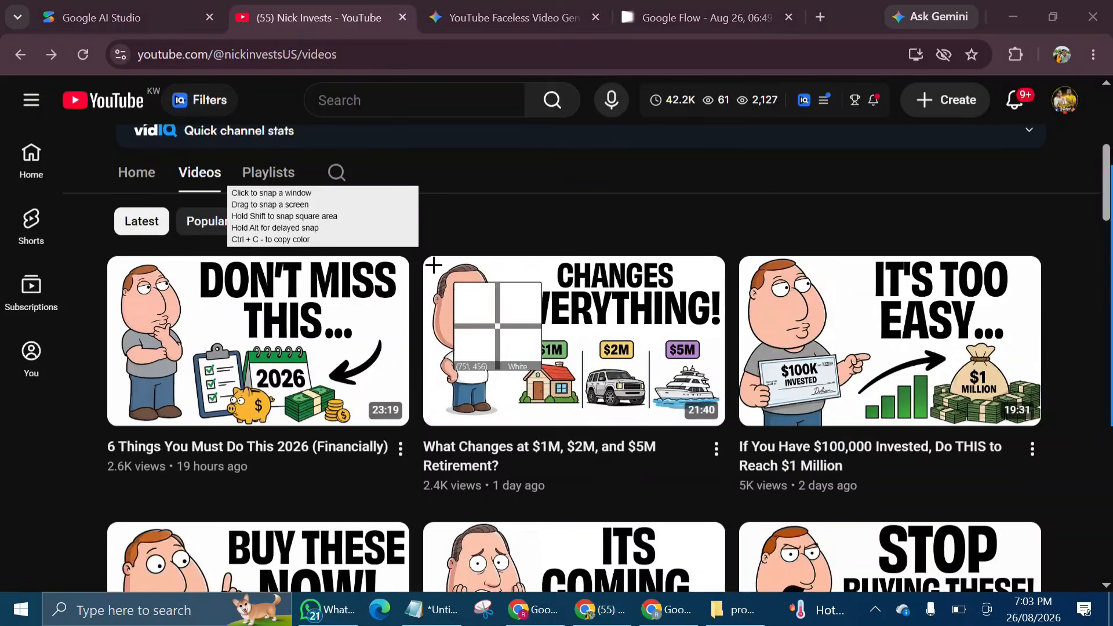
mouse_move(429, 260)
left_mouse_down()
mouse_move(544, 253)
mouse_move(720, 278)
mouse_move(719, 426)
left_mouse_up()
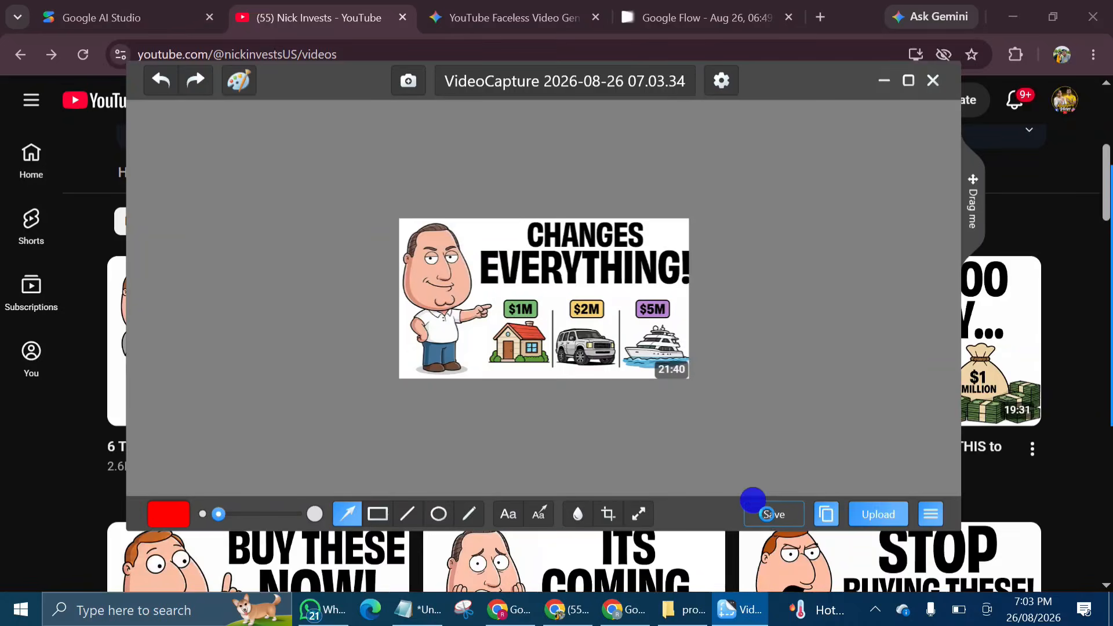
left_click(766, 514)
left_click_drag(114, 273, 398, 429)
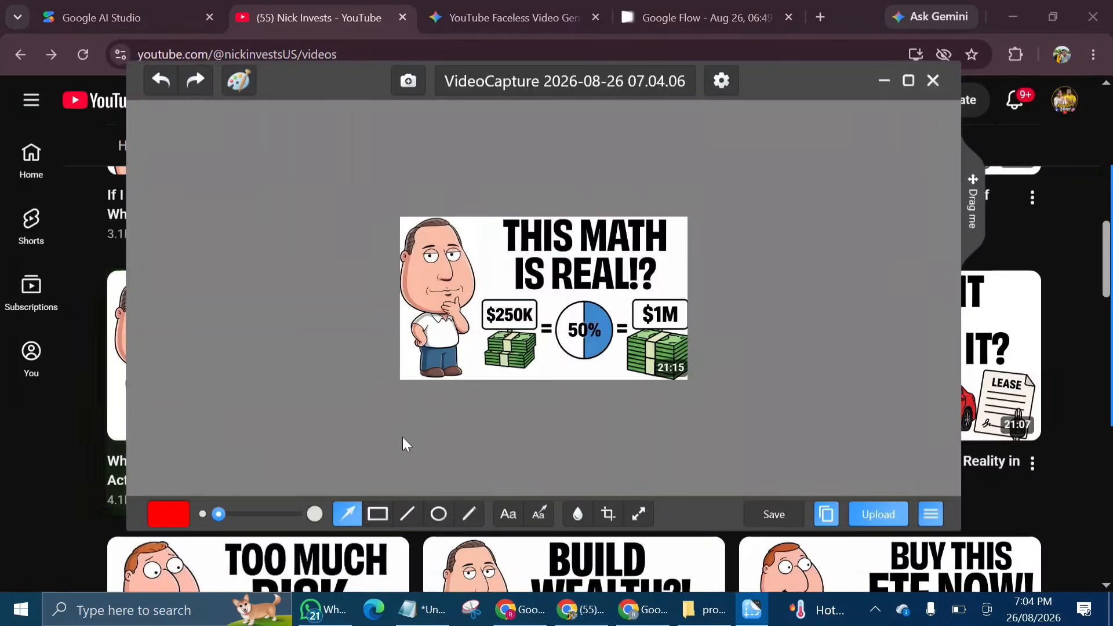
left_click(768, 513)
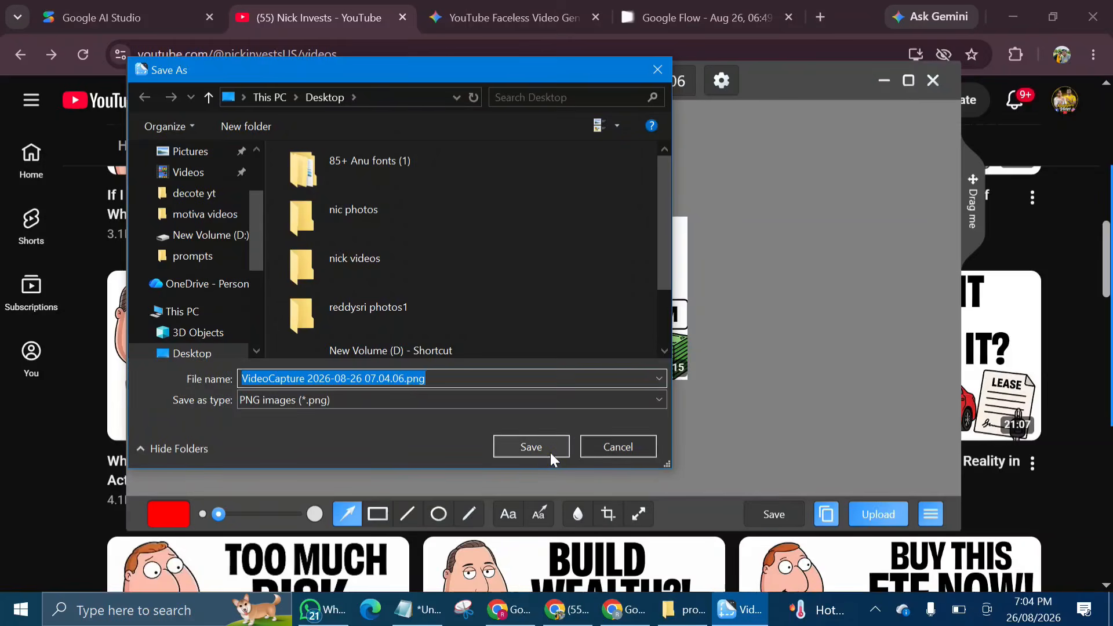
left_click(551, 454)
scroll(551, 458, "down", 4)
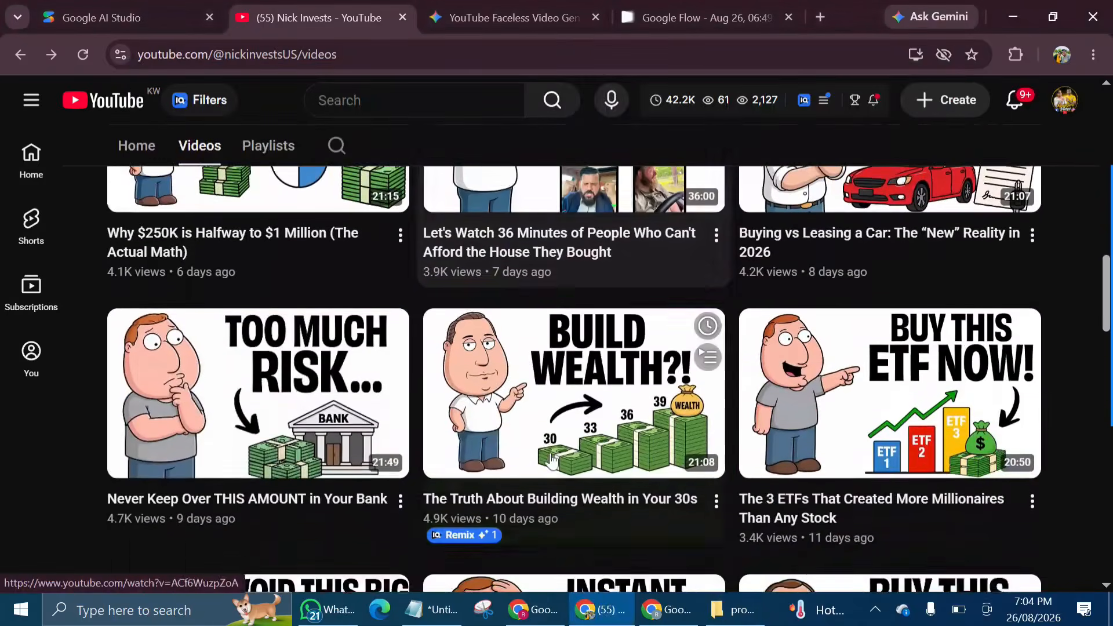
Step: Switch to the Gemini chat, upload the three captured reference thumbnails and submit them for the Step 11 thumbnail style analysis
left_click(508, 18)
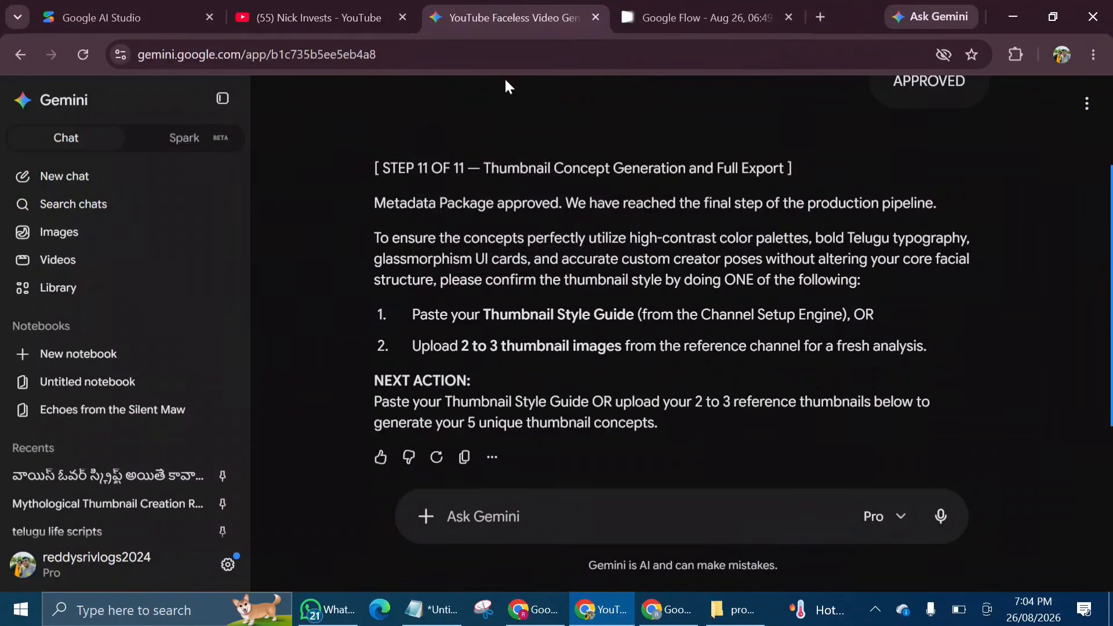
left_click(426, 516)
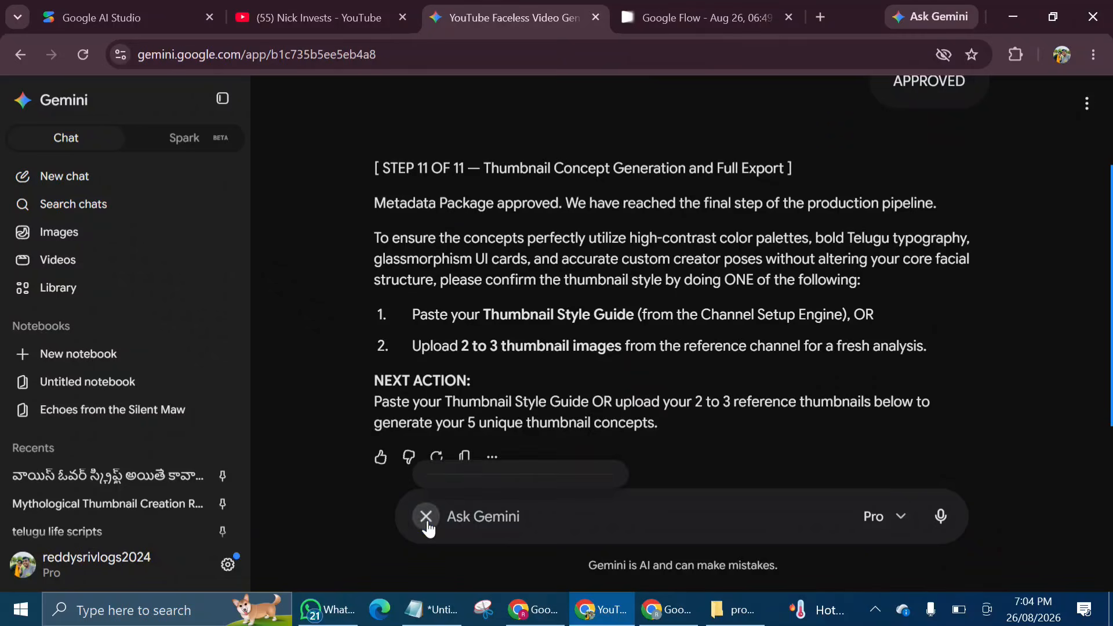
left_click(486, 293)
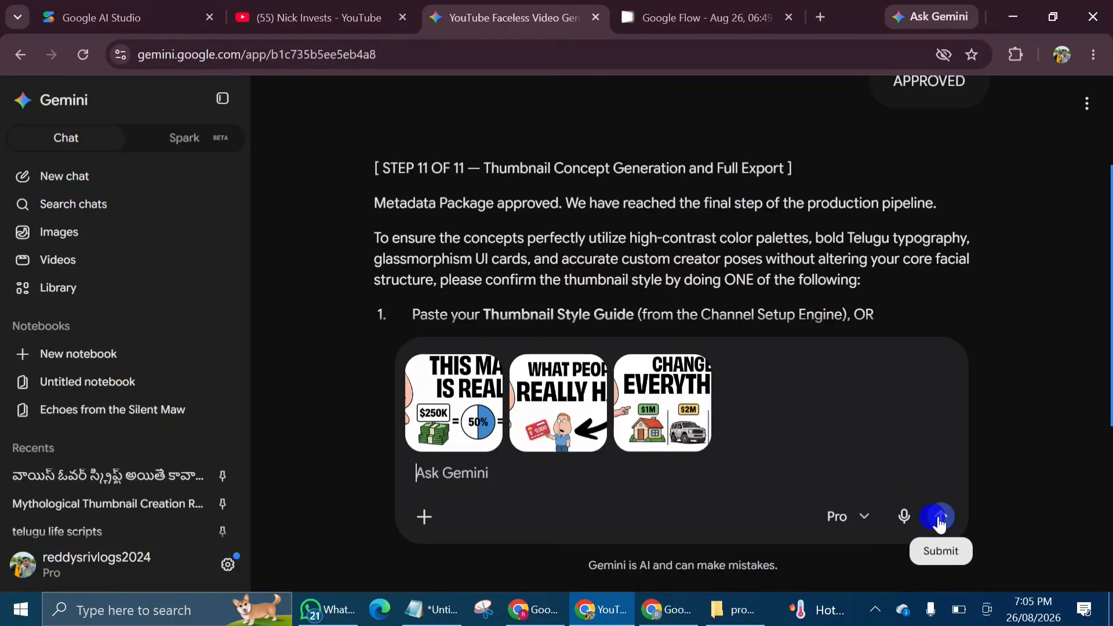
left_click(940, 517)
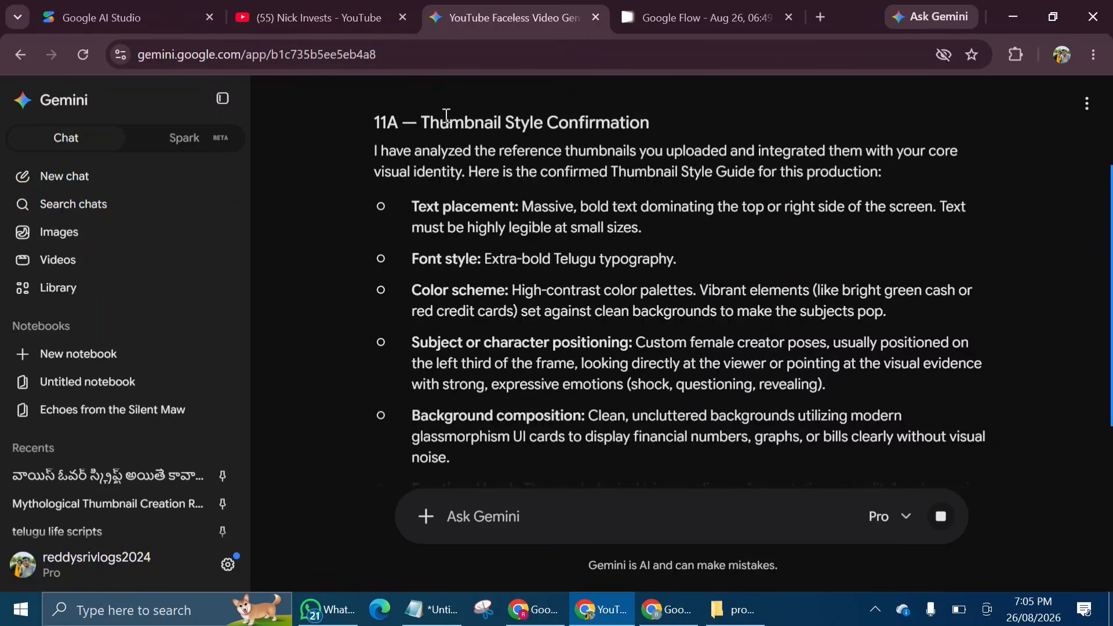
Step: Copy the full THUMBNAIL CONCEPT 1 – The Minimum Due Illusion block and look through the remaining concepts up to Concept 5
scroll(593, 242, "down", 3)
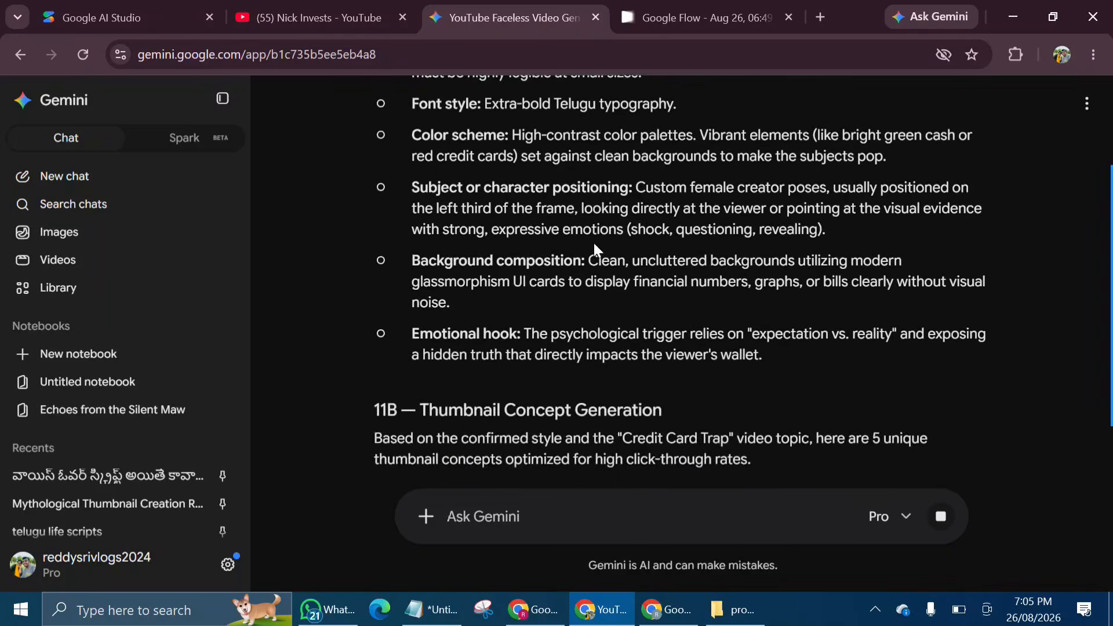
scroll(593, 242, "up", 2)
scroll(594, 243, "down", 5)
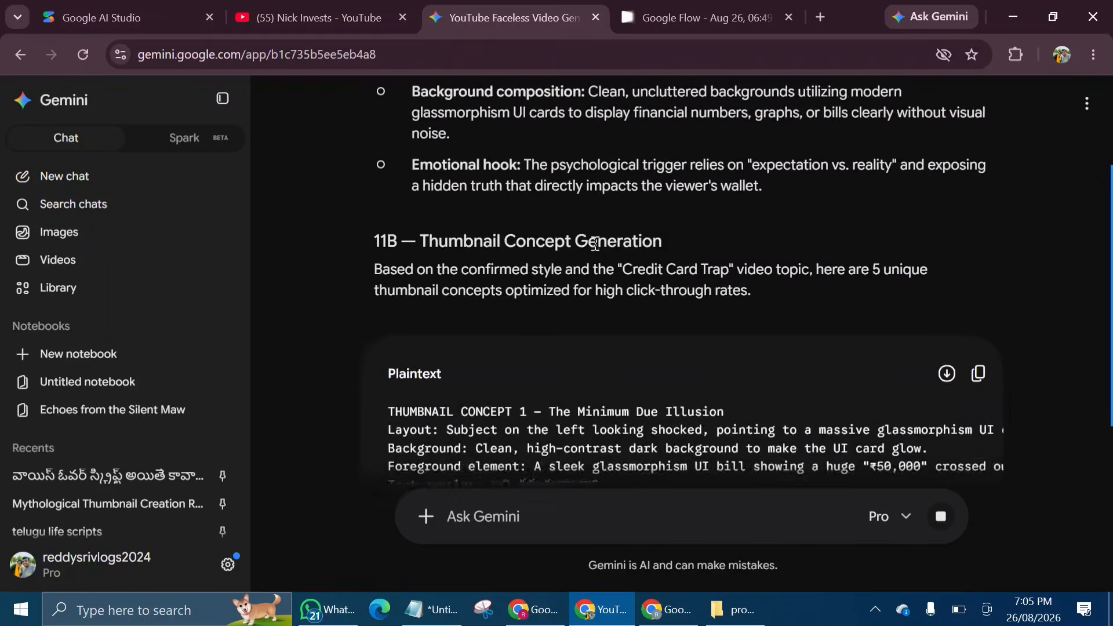
scroll(593, 242, "down", 3)
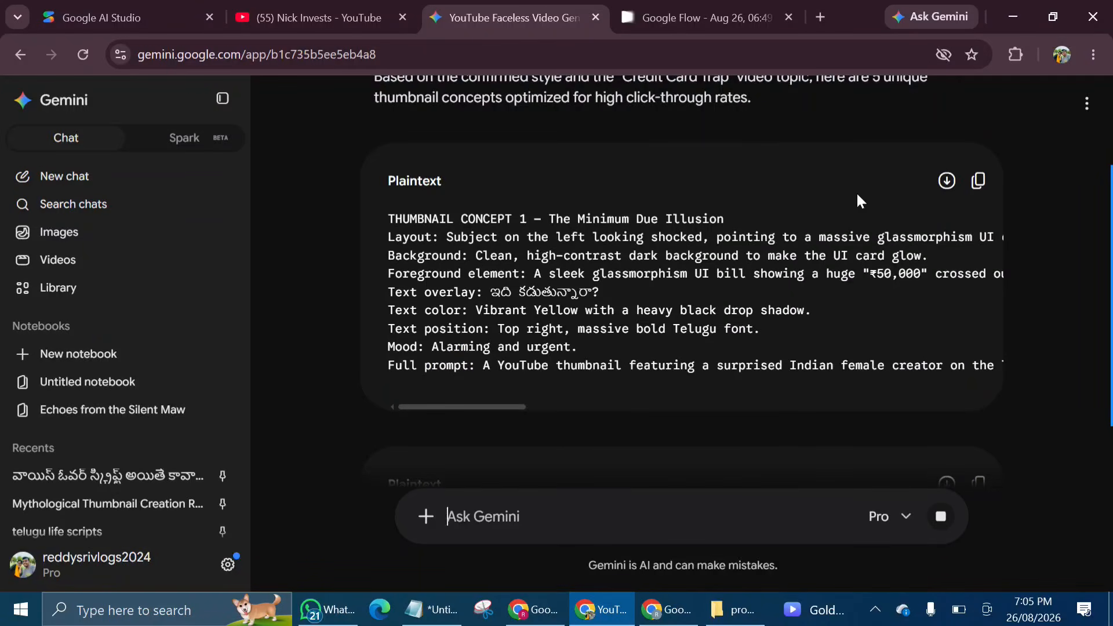
left_click(978, 181)
scroll(702, 284, "down", 15)
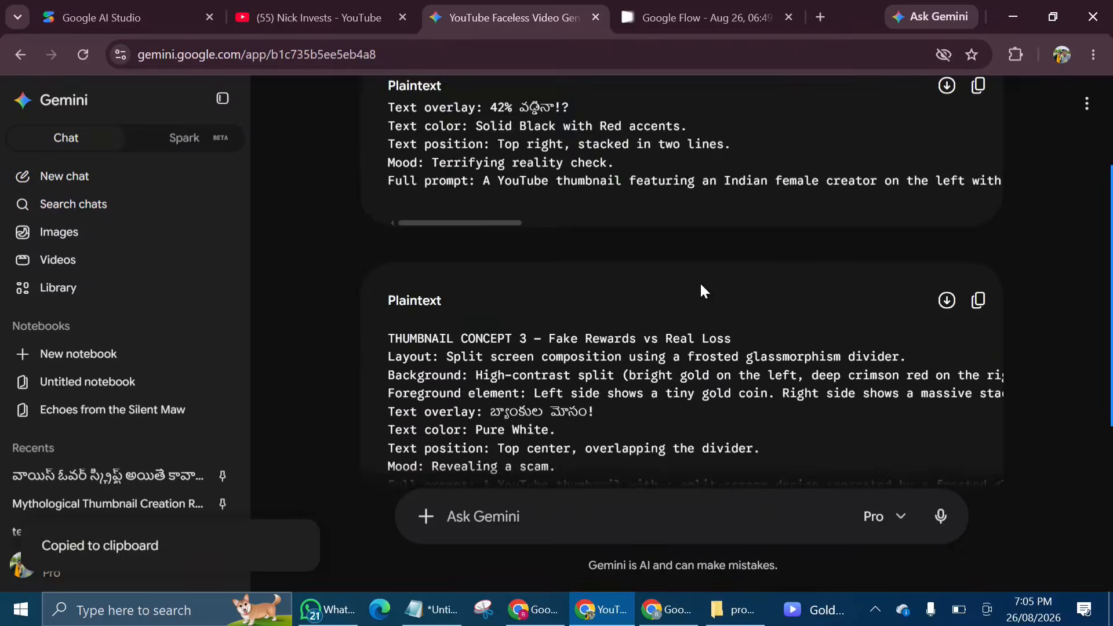
scroll(701, 281, "down", 8)
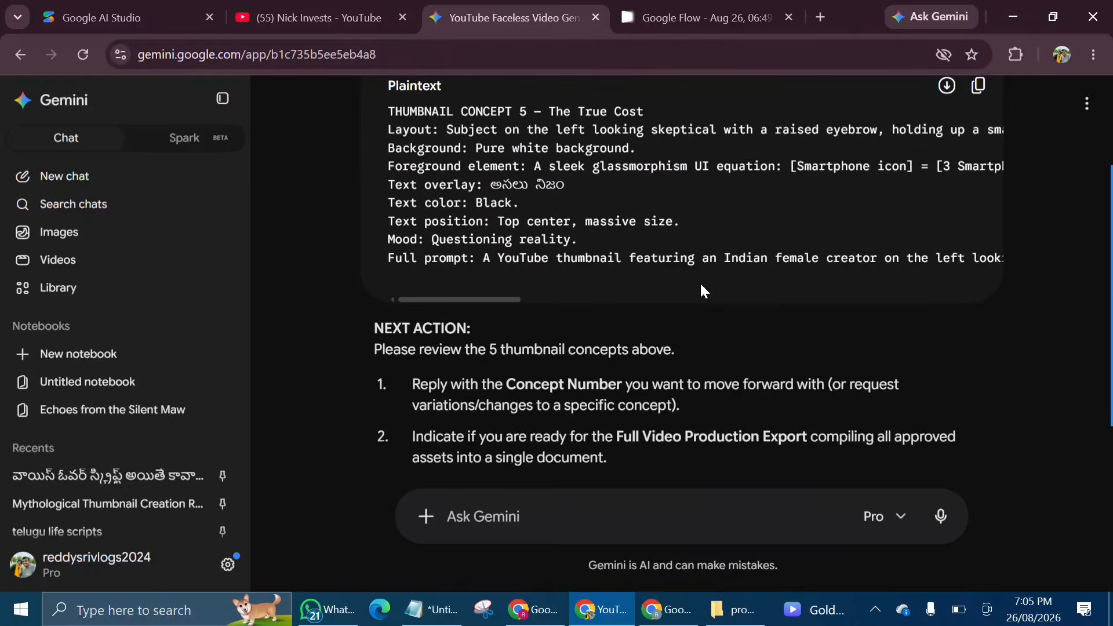
scroll(701, 282, "up", 5)
scroll(700, 282, "up", 4)
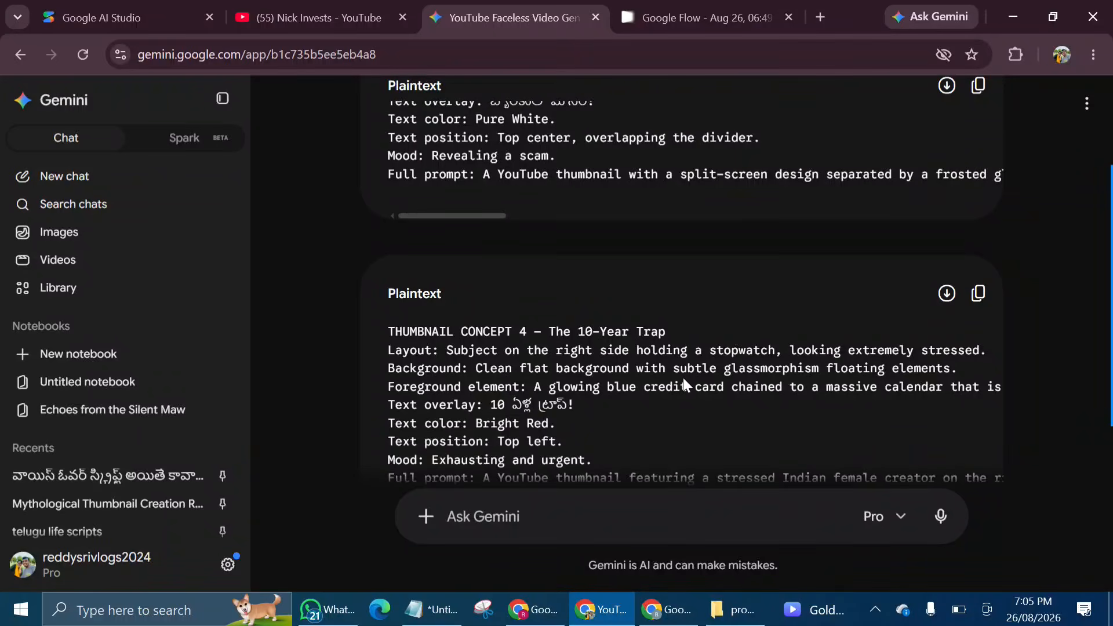
Step: Switch to the Google Flow project and set the generation type to Image
left_click(677, 11)
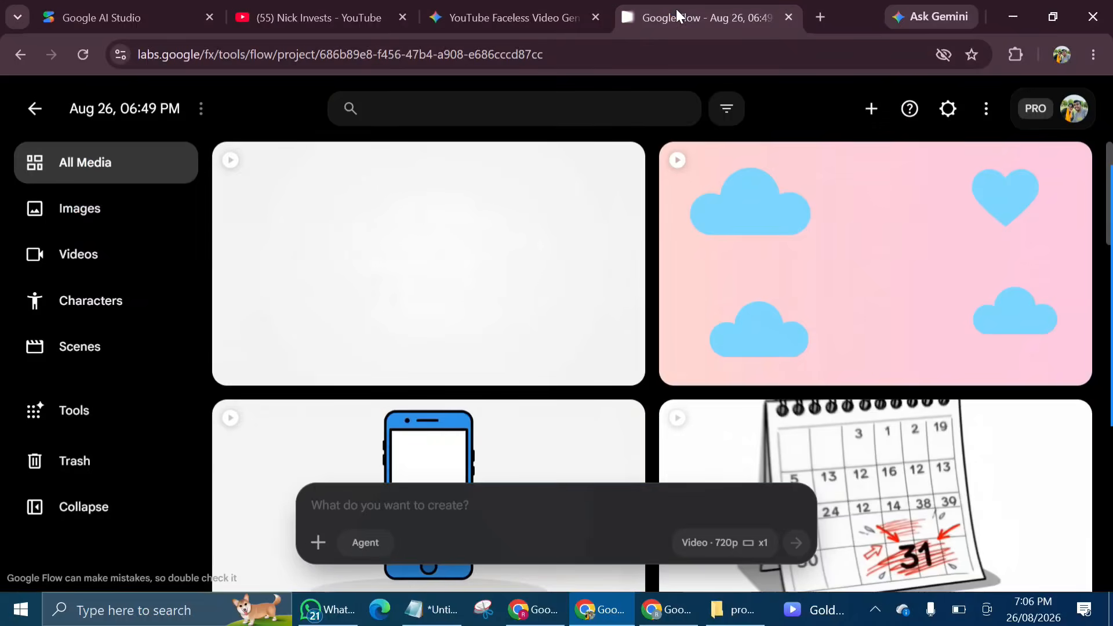
left_click(699, 542)
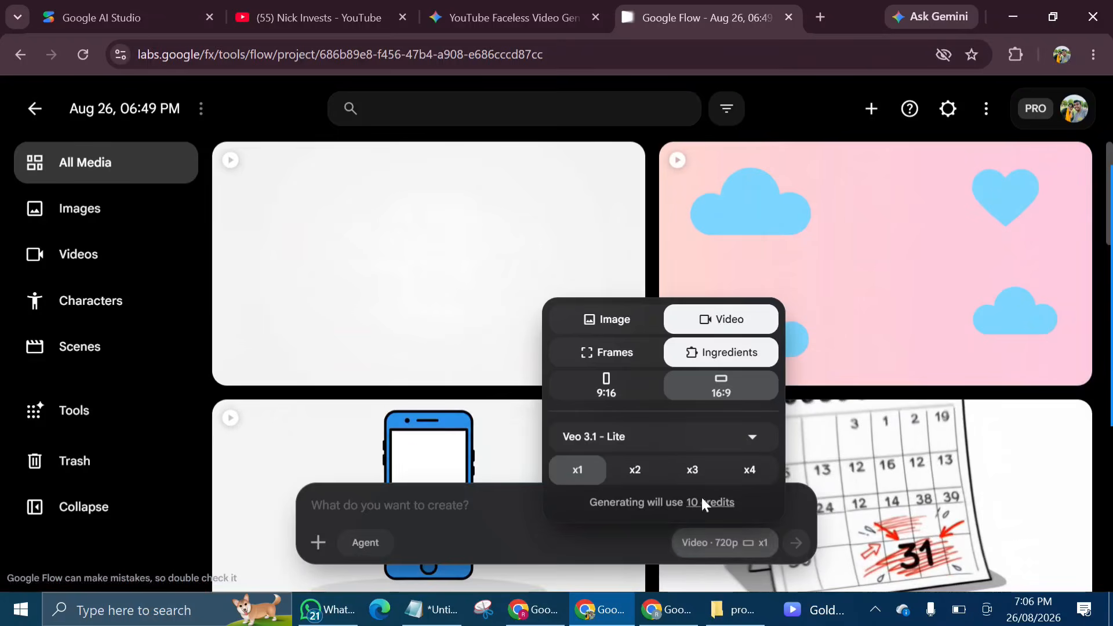
left_click(621, 329)
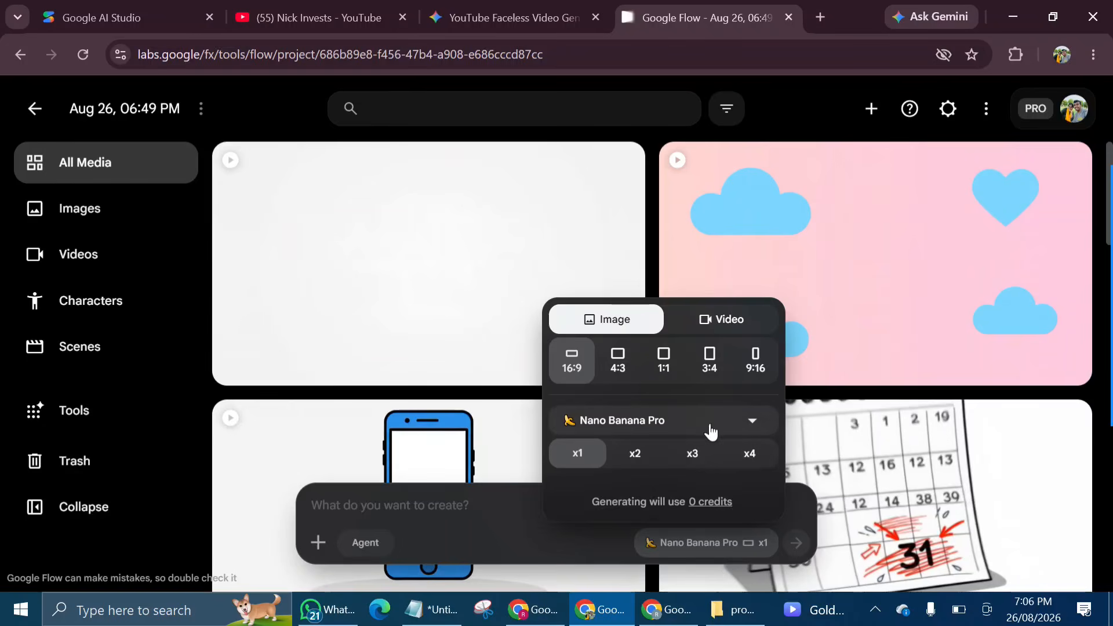
Step: Set the output count to x4, paste the THUMBNAIL CONCEPT 1 – The Minimum Due Illusion prompt and generate the images
left_click(747, 457)
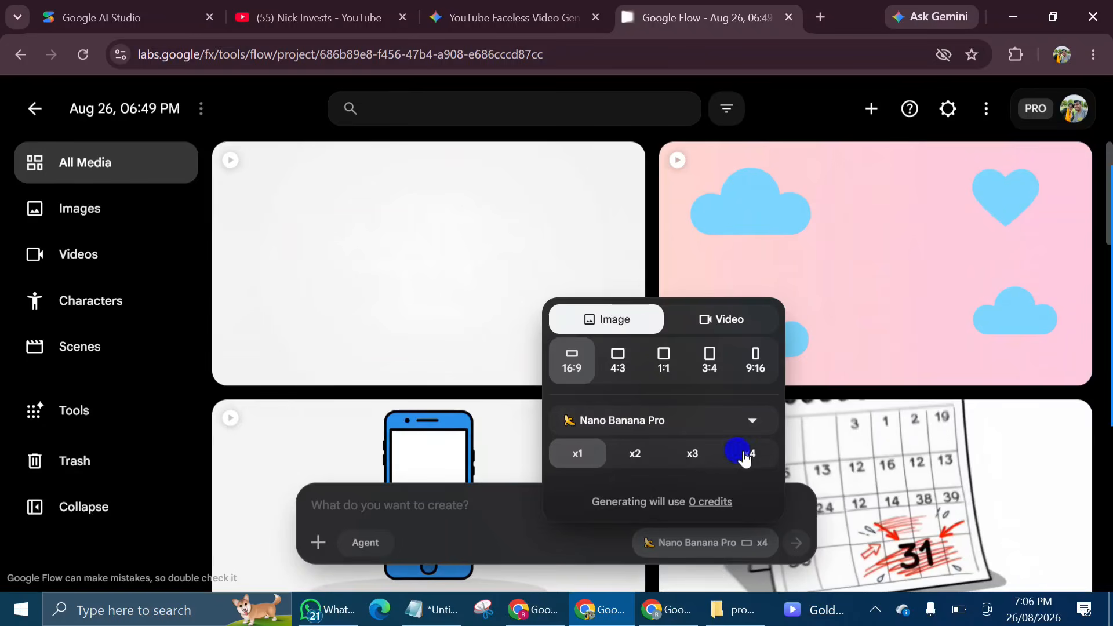
left_click(431, 500)
right_click(431, 500)
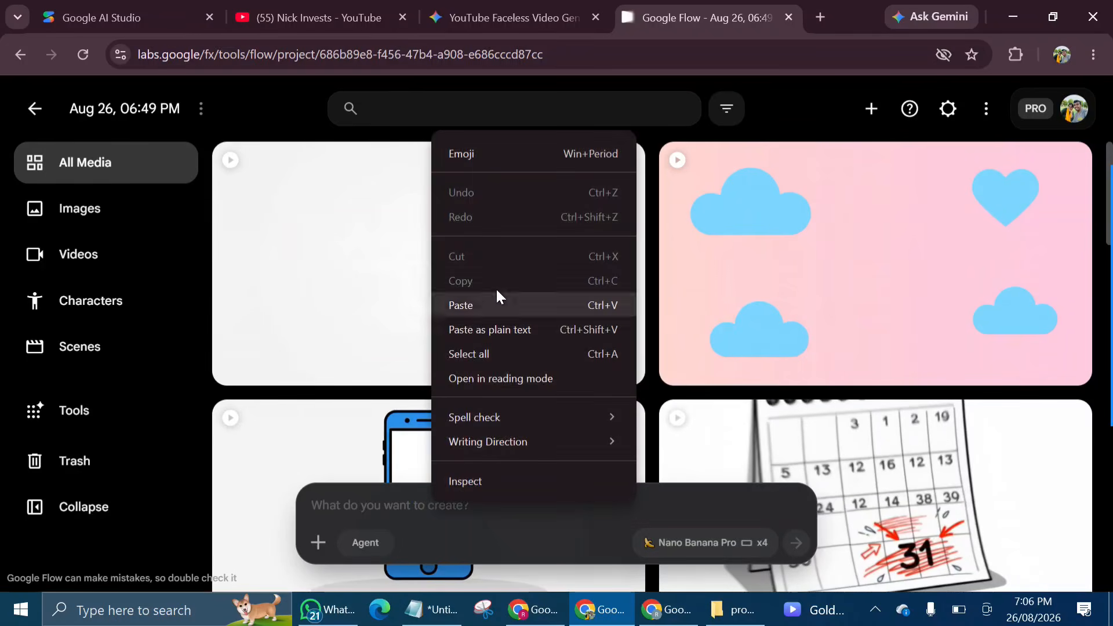
left_click(496, 290)
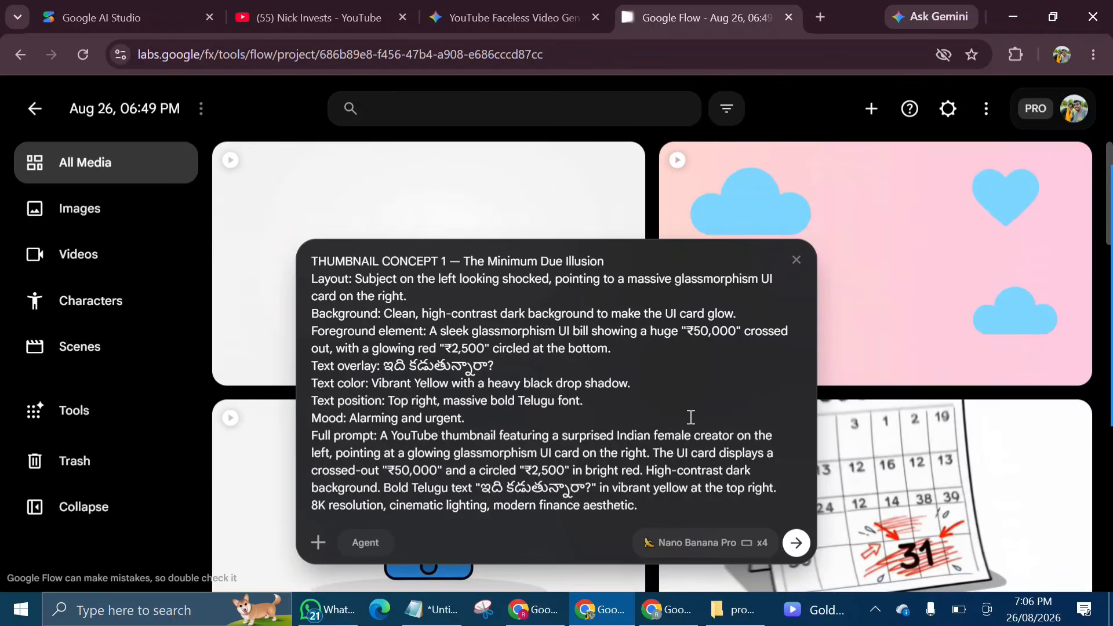
left_click(796, 543)
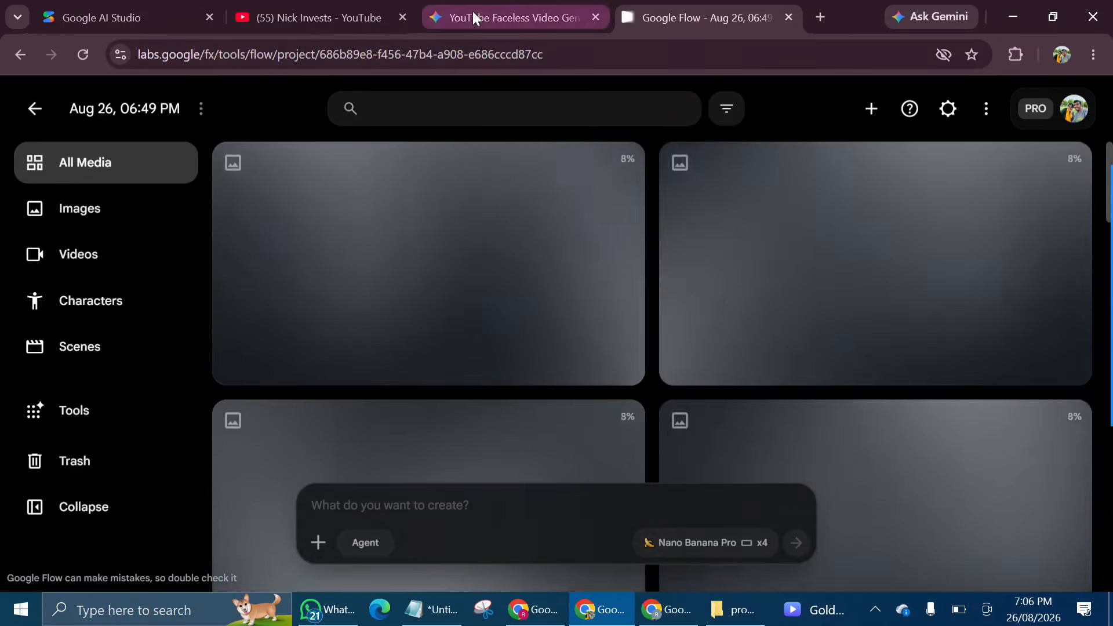
Step: Copy the THUMBNAIL CONCEPT 2 – The 42% Shock block from the Gemini chat and generate its images in the Google Flow project
left_click(472, 15)
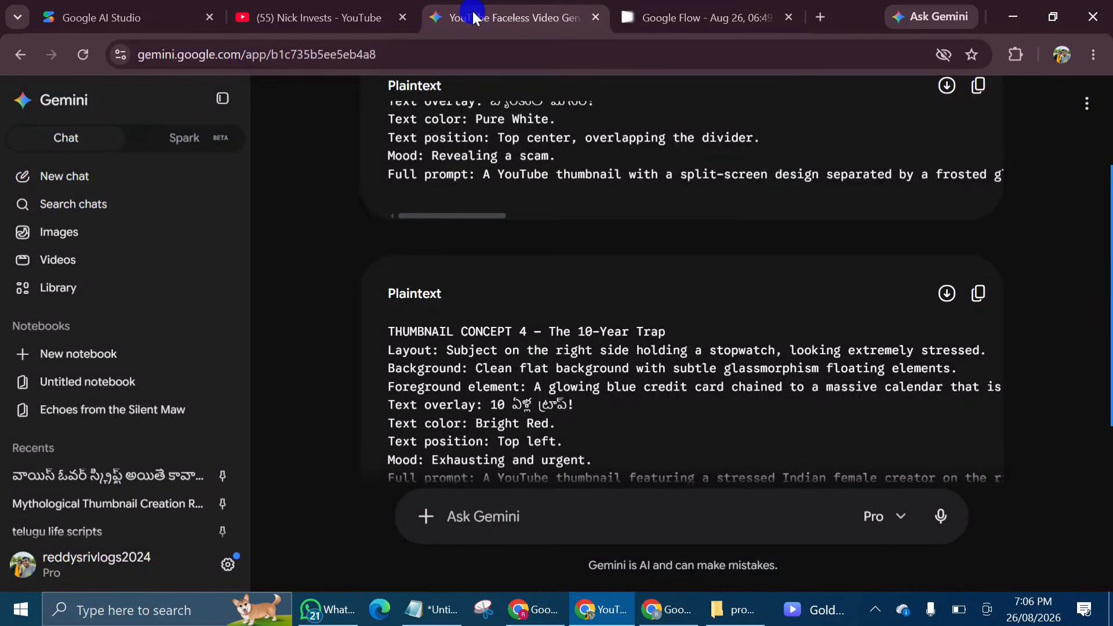
scroll(557, 355, "up", 7)
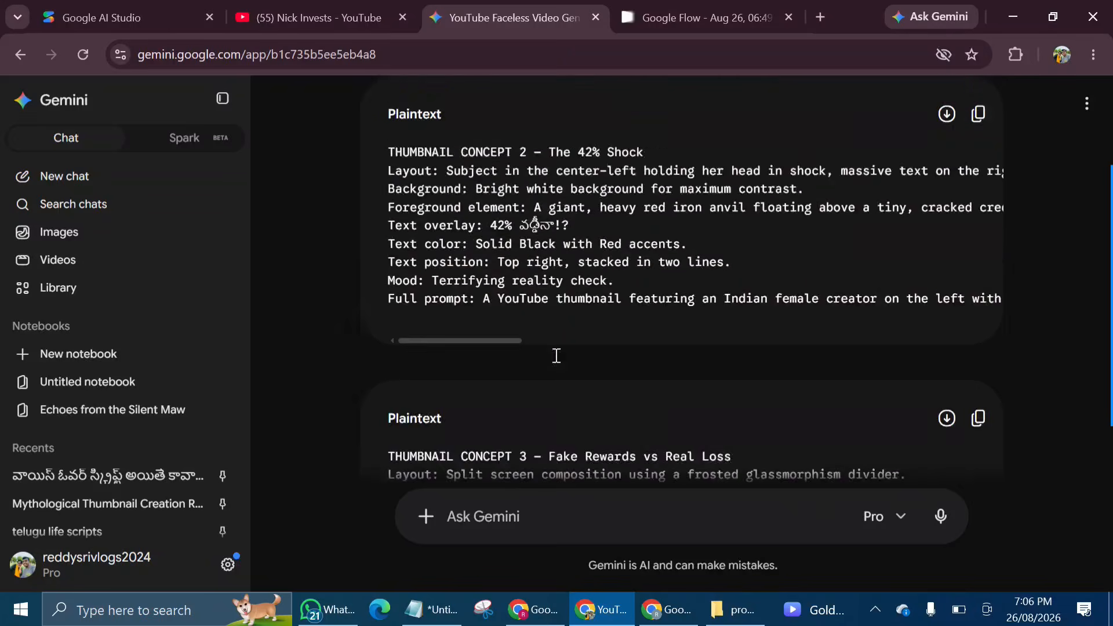
scroll(556, 355, "up", 5)
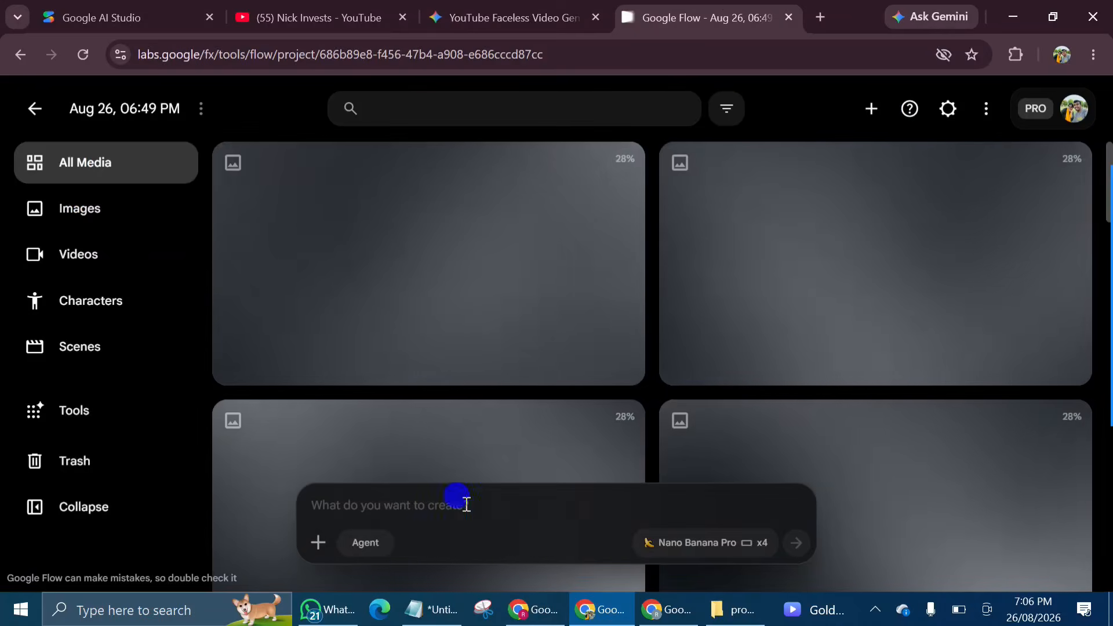
key("ctrl+Tab")
left_click(464, 502)
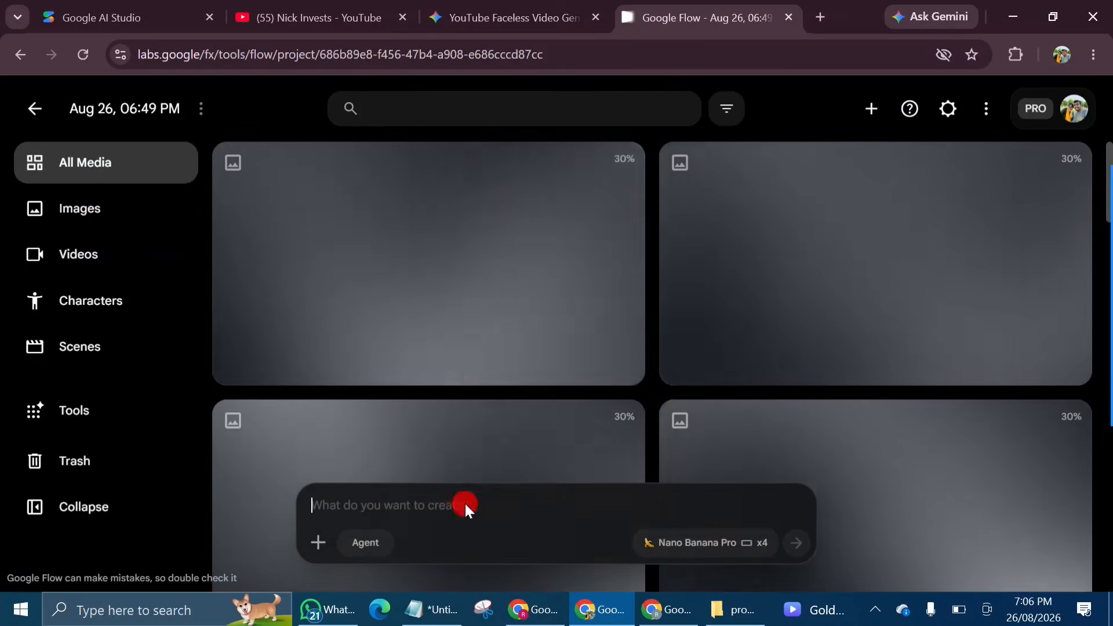
right_click(464, 502)
left_click(503, 309)
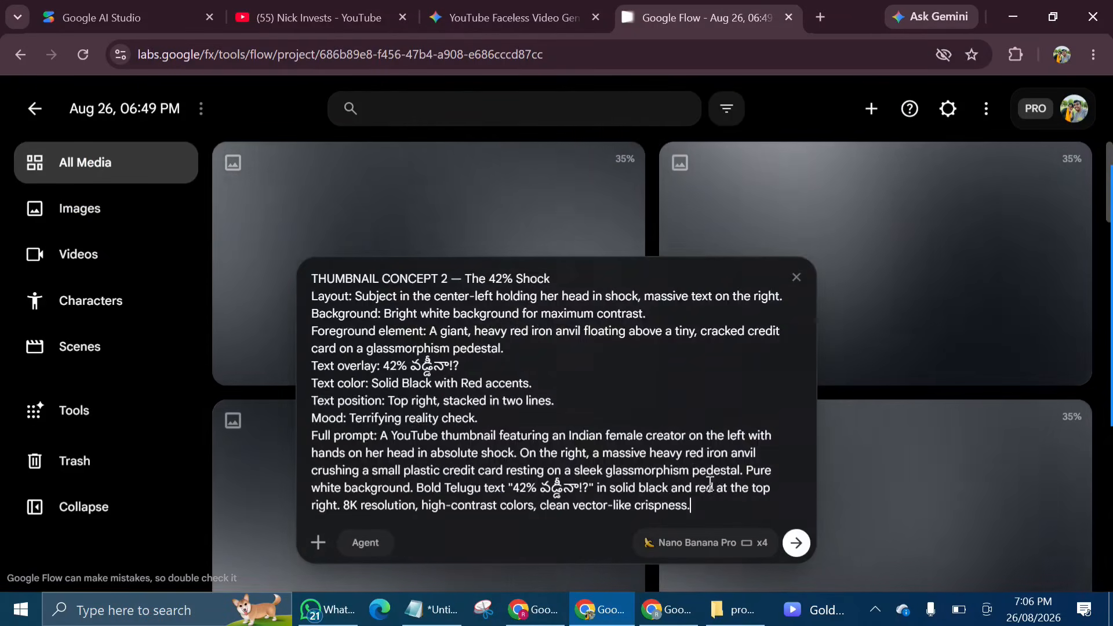
left_click(794, 543)
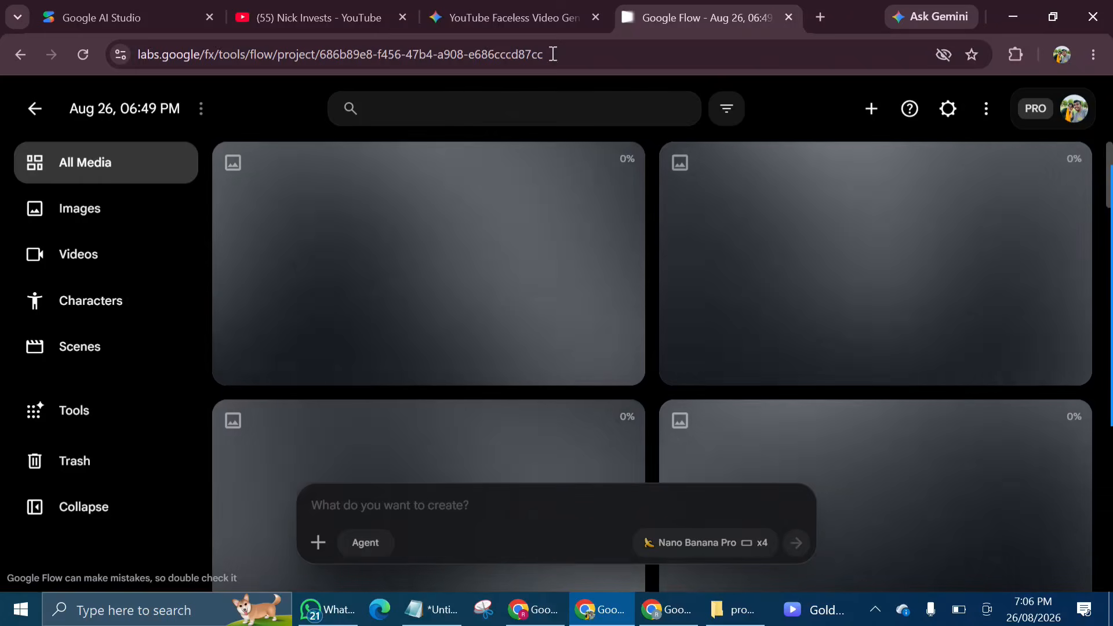
Step: Copy the THUMBNAIL CONCEPT 3 – Fake Rewards vs Real Loss block from the Gemini chat and paste it as a Google Flow prompt
left_click(518, 18)
scroll(585, 237, "down", 4)
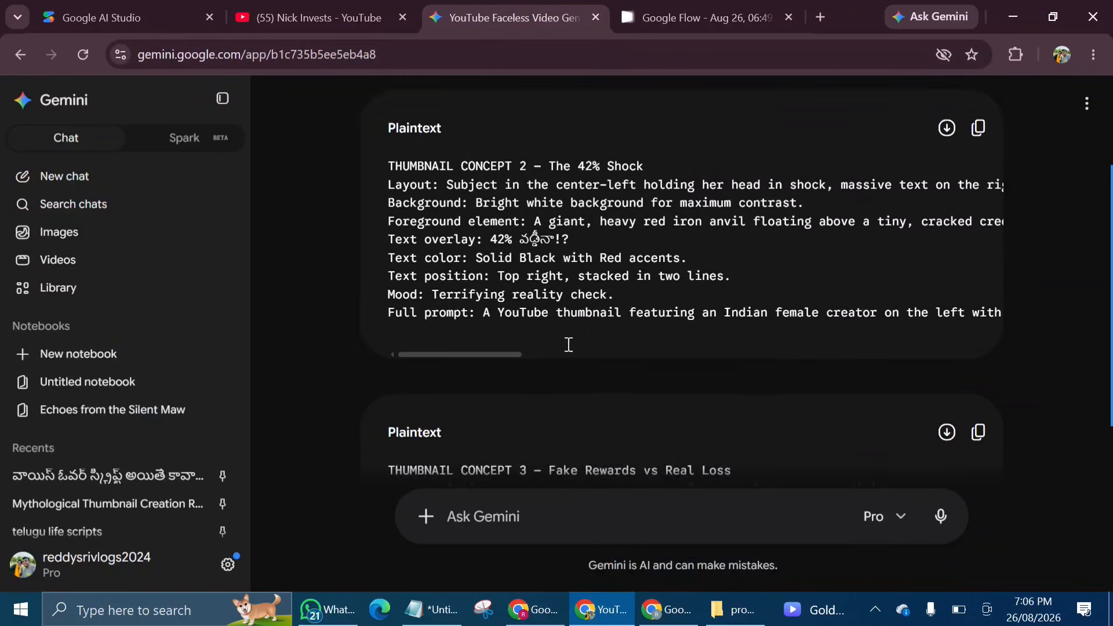
scroll(568, 344, "down", 3)
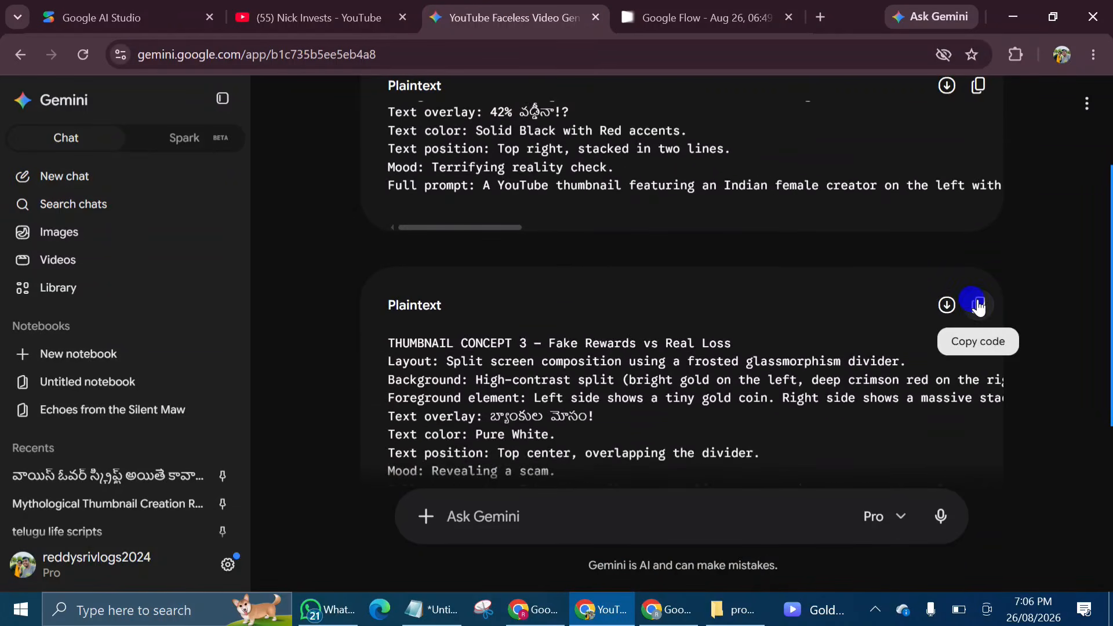
left_click(979, 306)
key("ctrl+Tab")
left_click(502, 501)
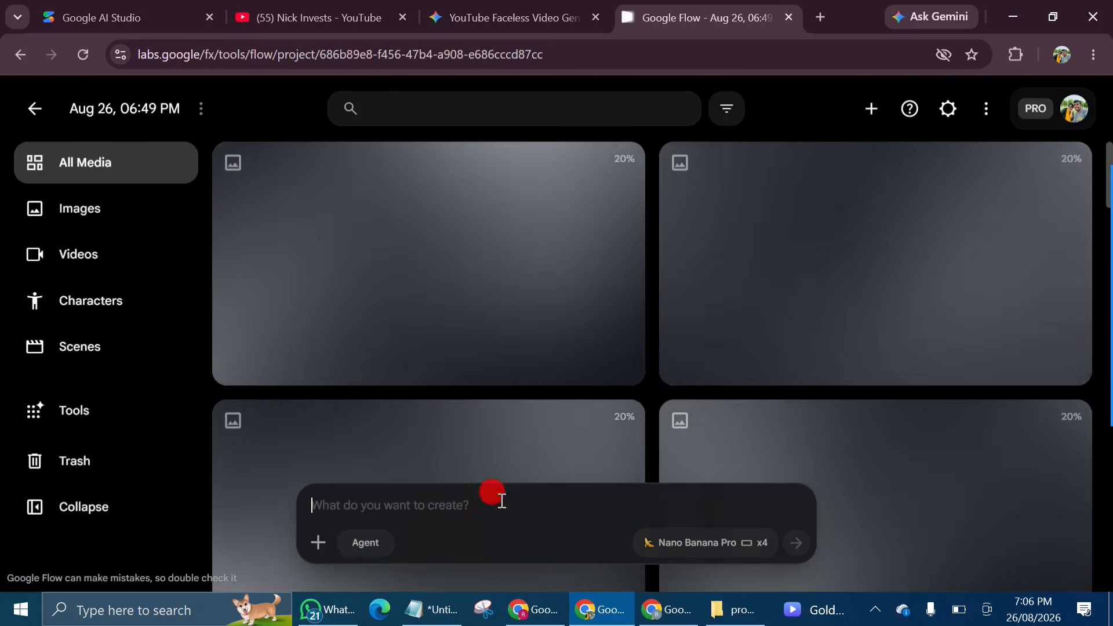
right_click(502, 501)
left_click(559, 300)
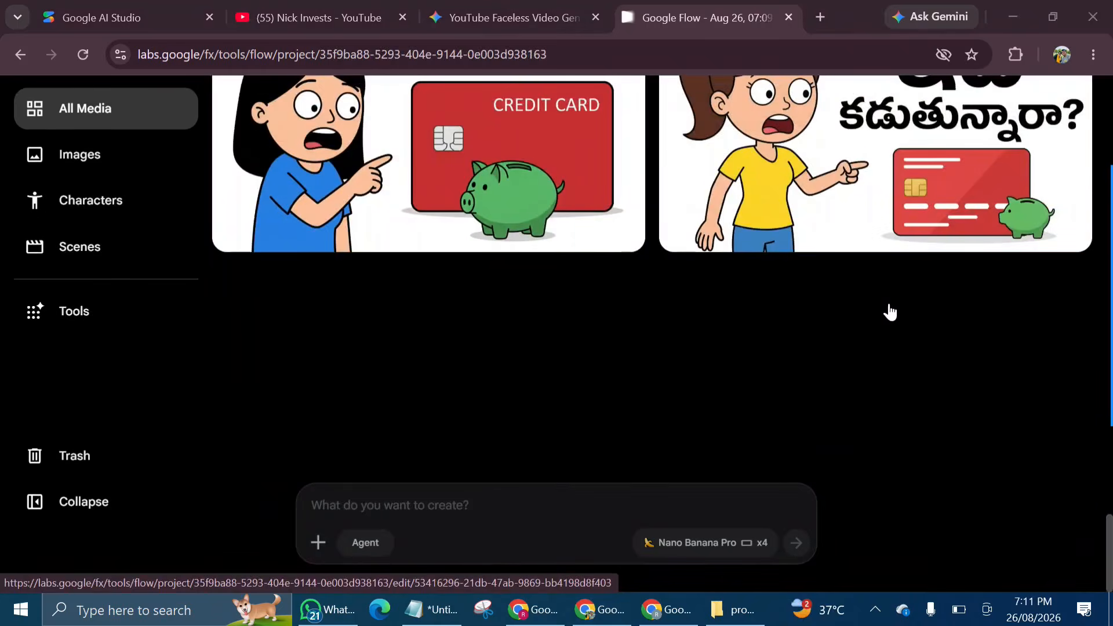
Step: Examine the generated 2D cartoon thumbnail variations for all the concepts in the Aug 26, 07:09 PM project
scroll(890, 312, "up", 4)
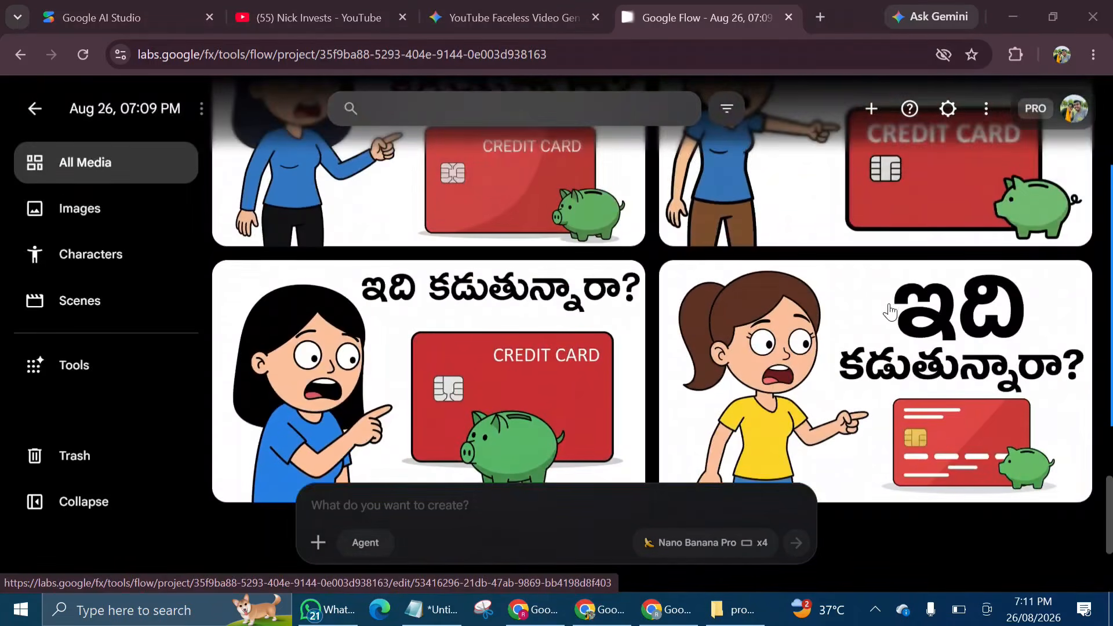
scroll(890, 312, "up", 1)
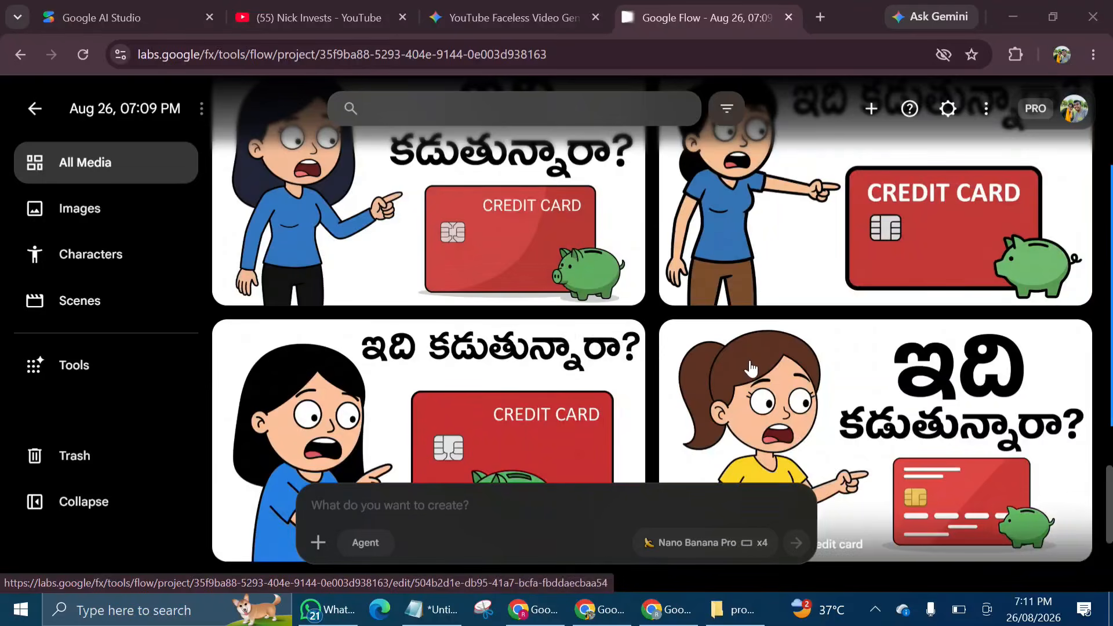
scroll(751, 368, "up", 8)
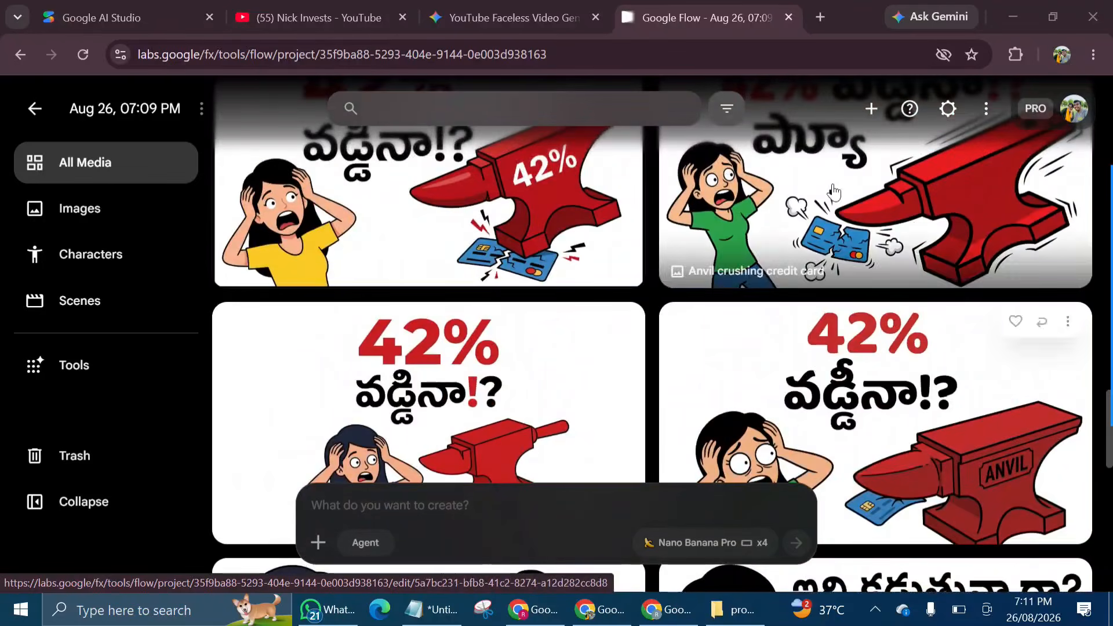
scroll(547, 313, "up", 2)
scroll(547, 313, "up", 6)
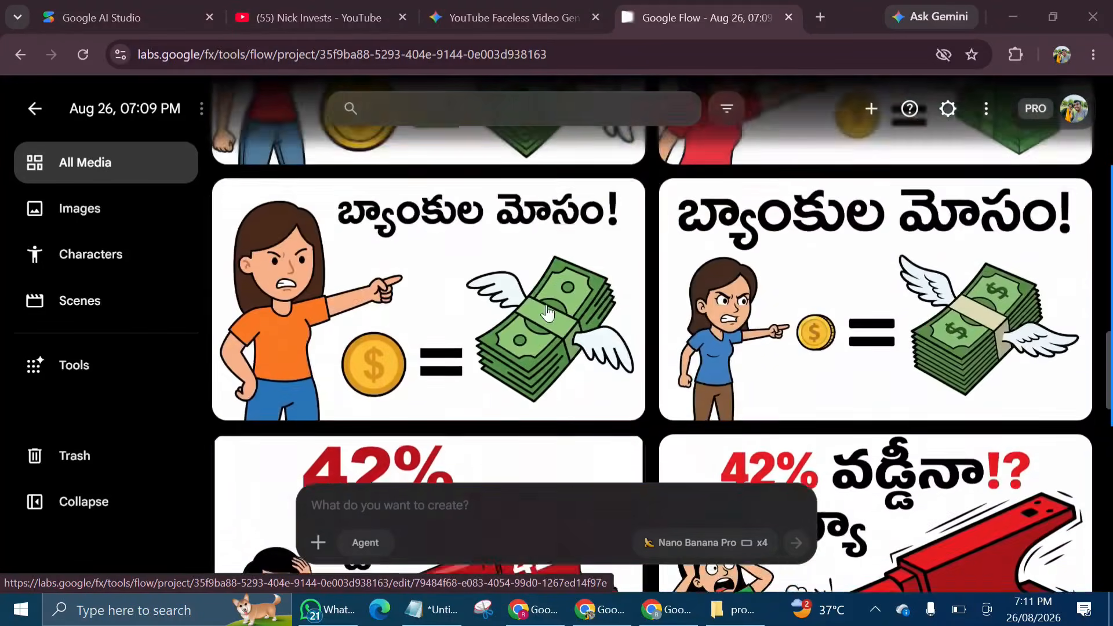
scroll(632, 243, "up", 10)
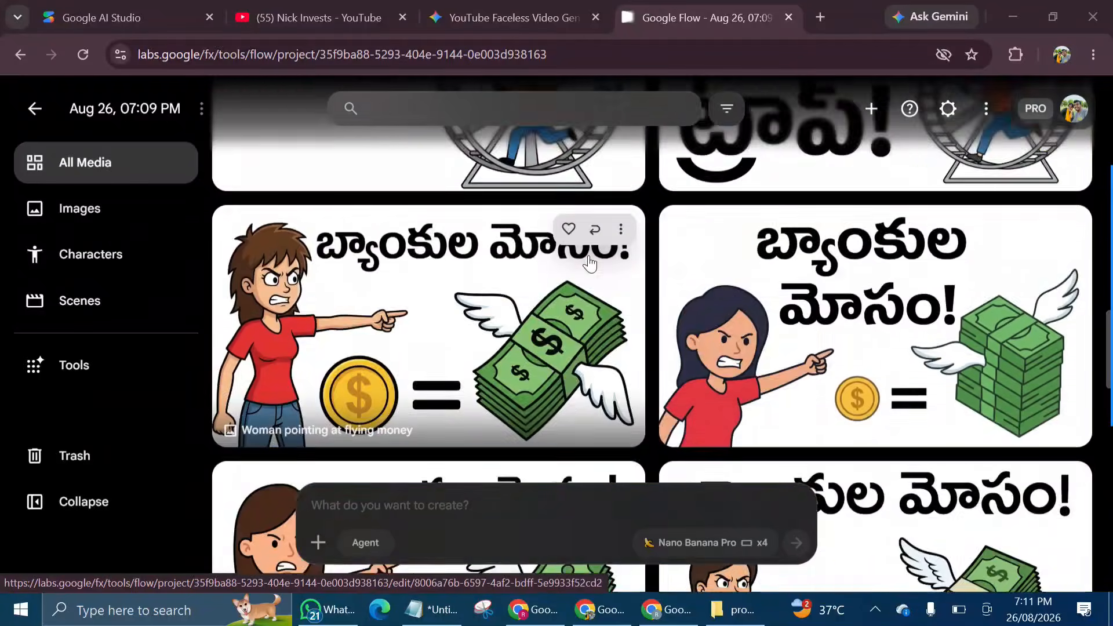
scroll(730, 296, "up", 8)
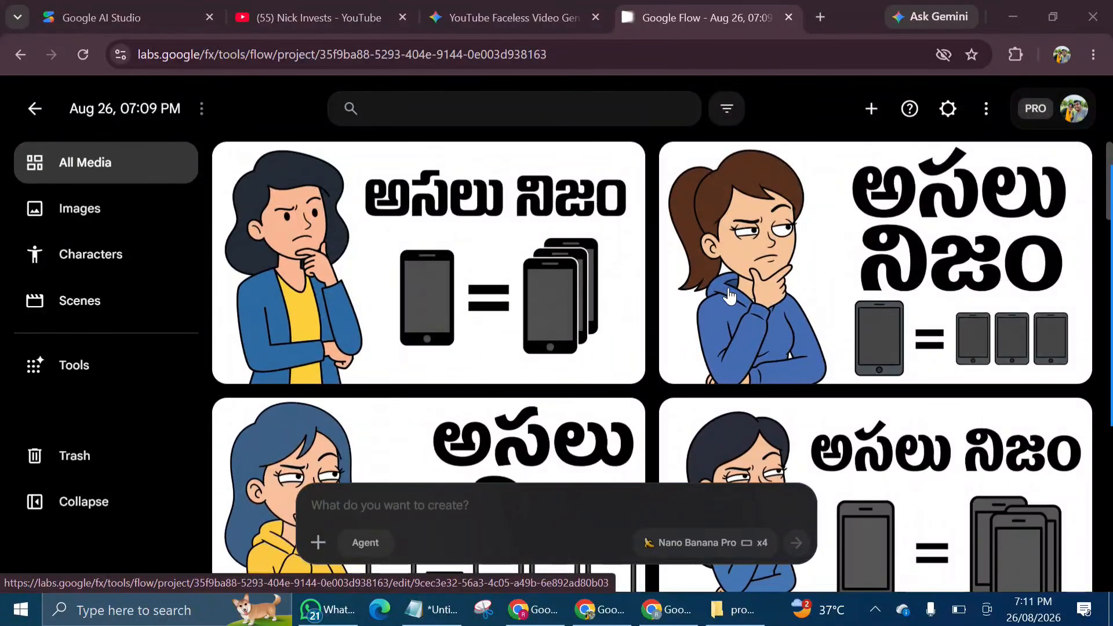
scroll(729, 296, "down", 8)
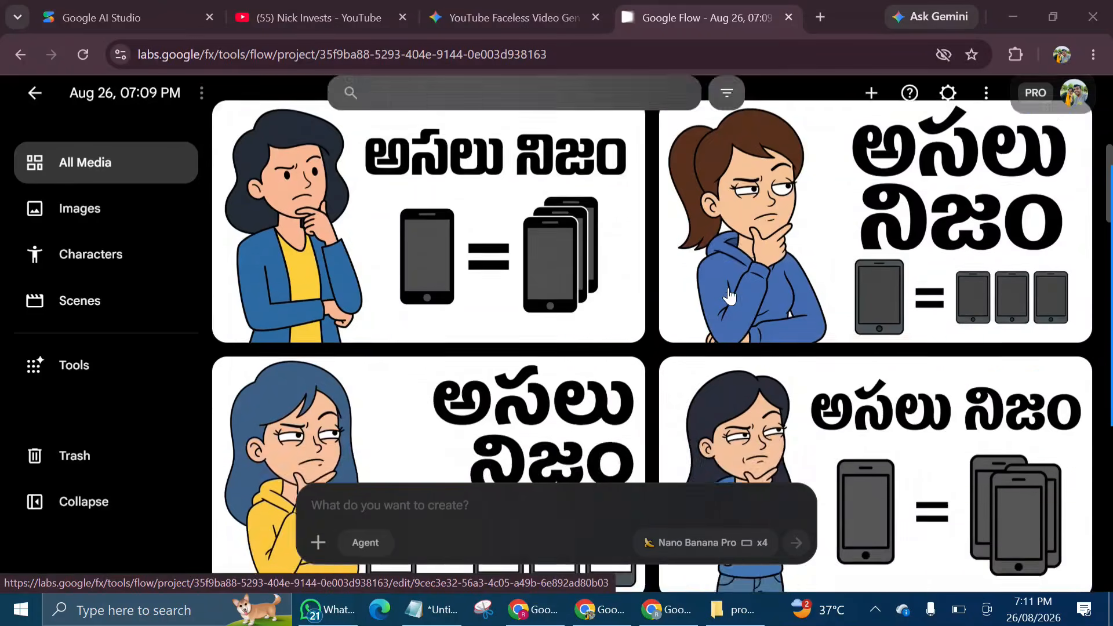
scroll(375, 277, "down", 5)
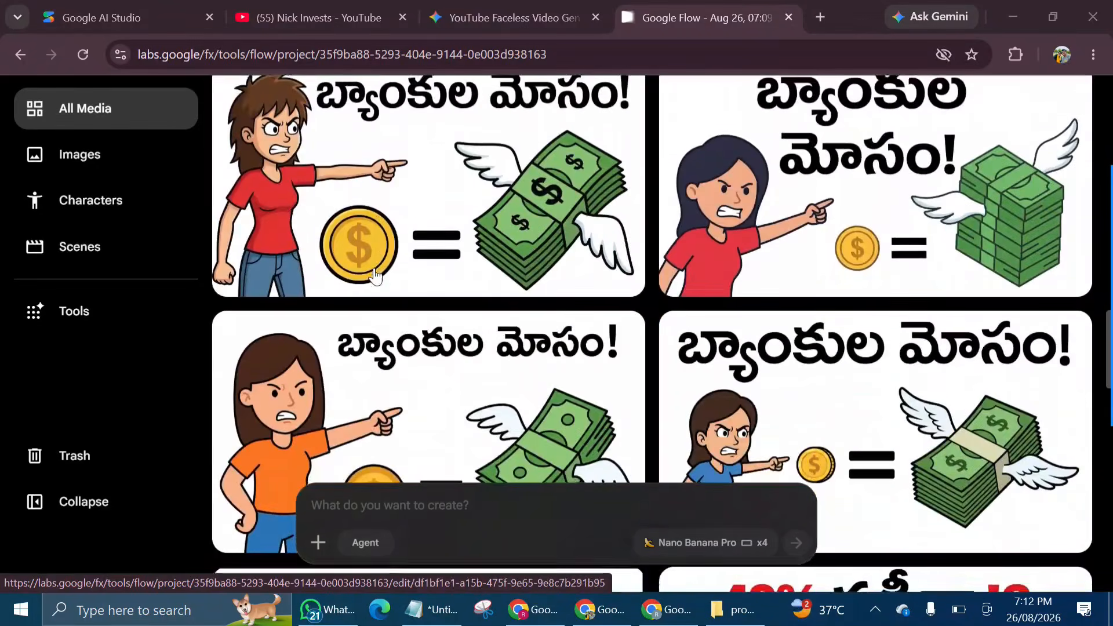
Step: Paste the THUMBNAIL CONCEPT 5 – The True Cost prompt, change the cartoon character from female to male in the full prompt and generate the images
right_click(410, 502)
left_click(464, 303)
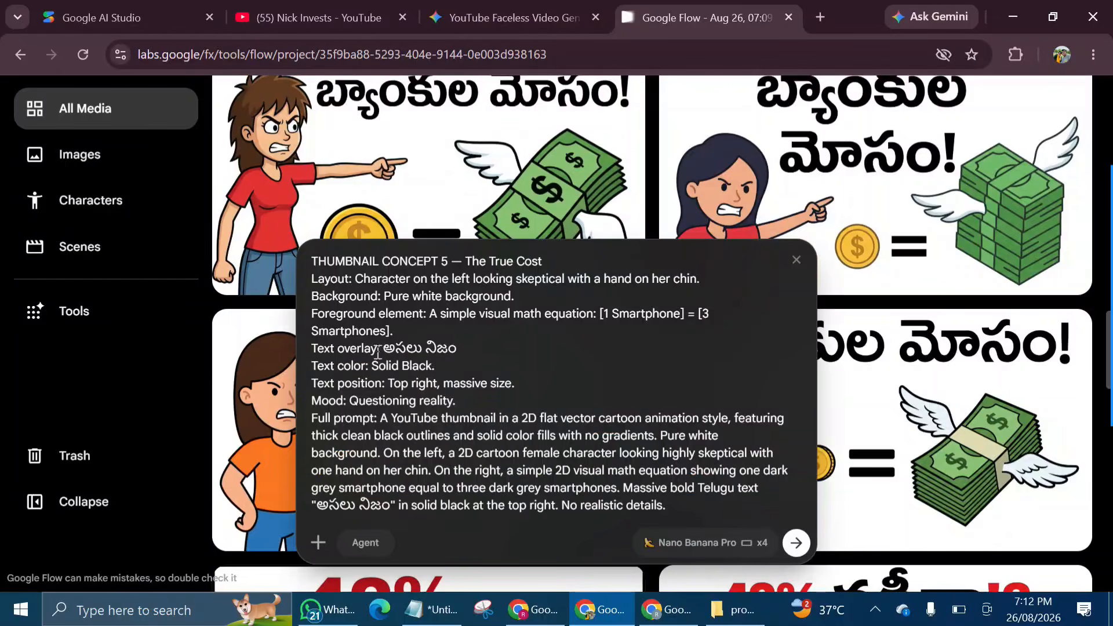
double_click(537, 453)
type("male")
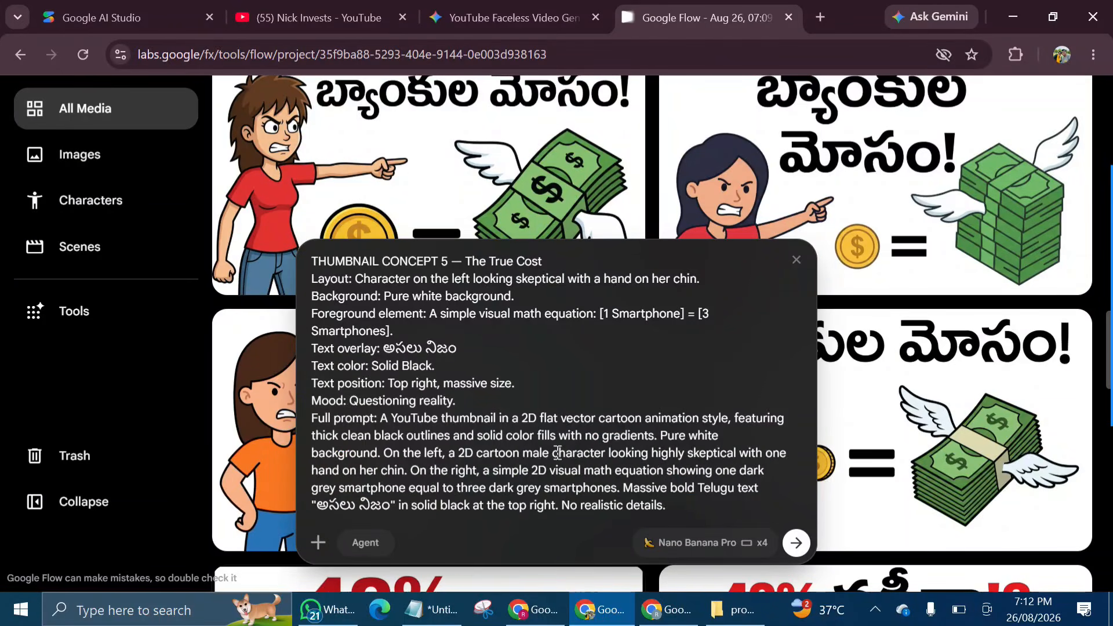
left_click(792, 539)
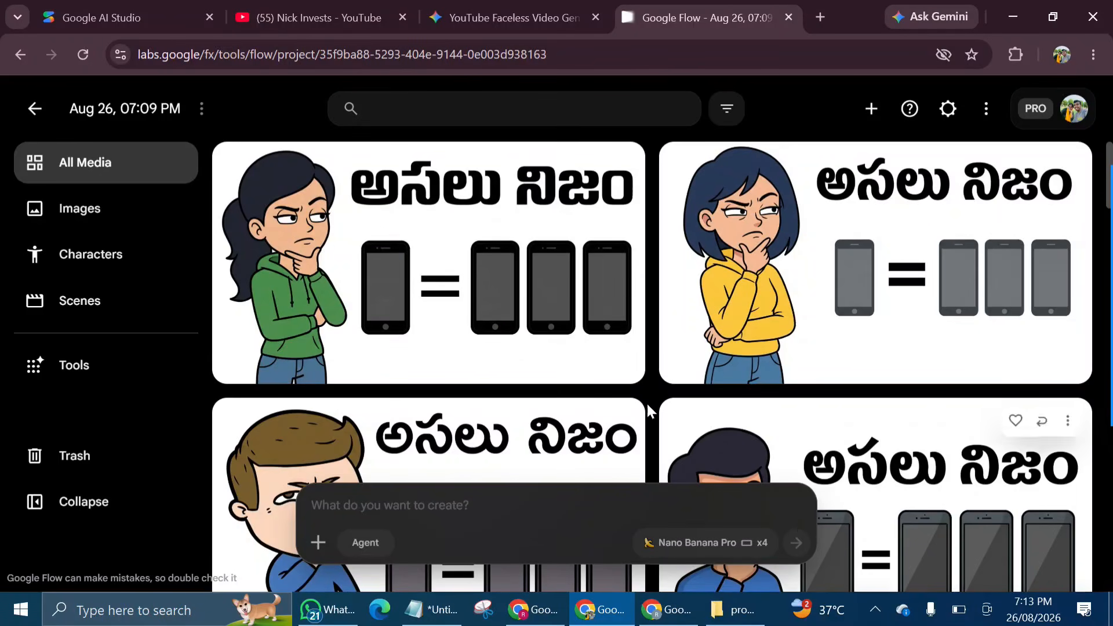
Step: Compare the new "అసలు నిజం" smartphone thumbnails with male and female characters, and minimize the browser window
scroll(644, 403, "down", 3)
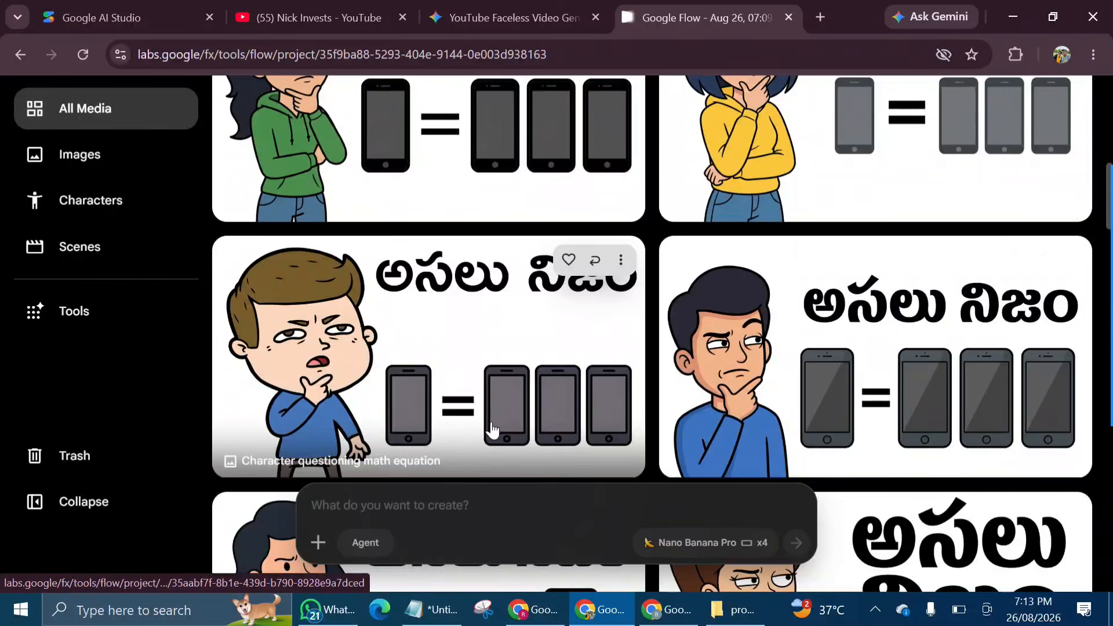
scroll(746, 386, "up", 3)
scroll(748, 386, "down", 5)
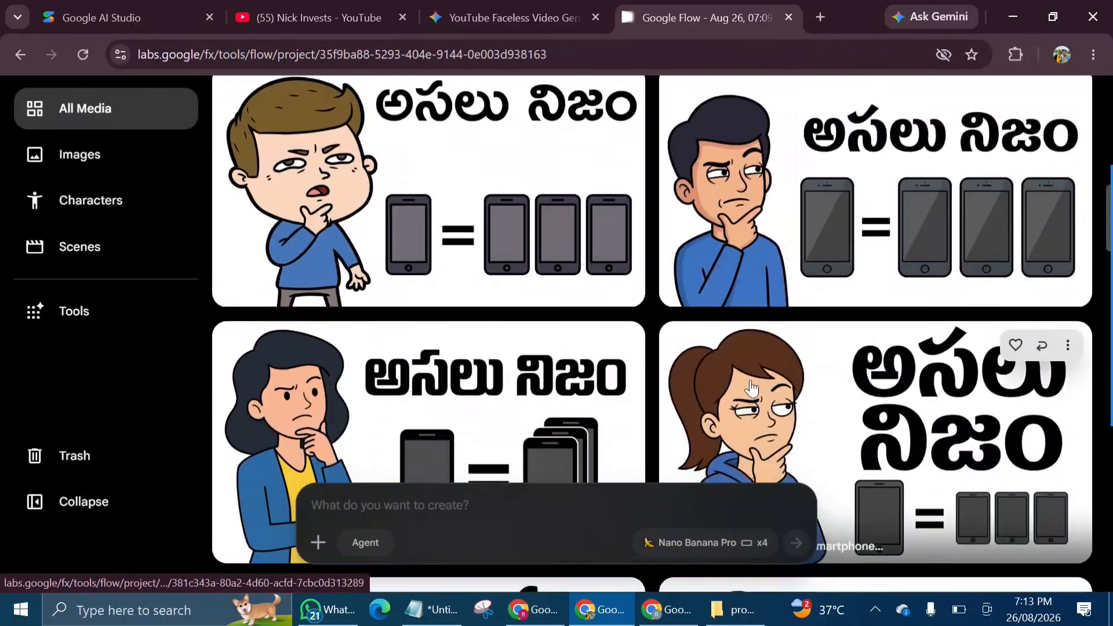
scroll(752, 388, "up", 4)
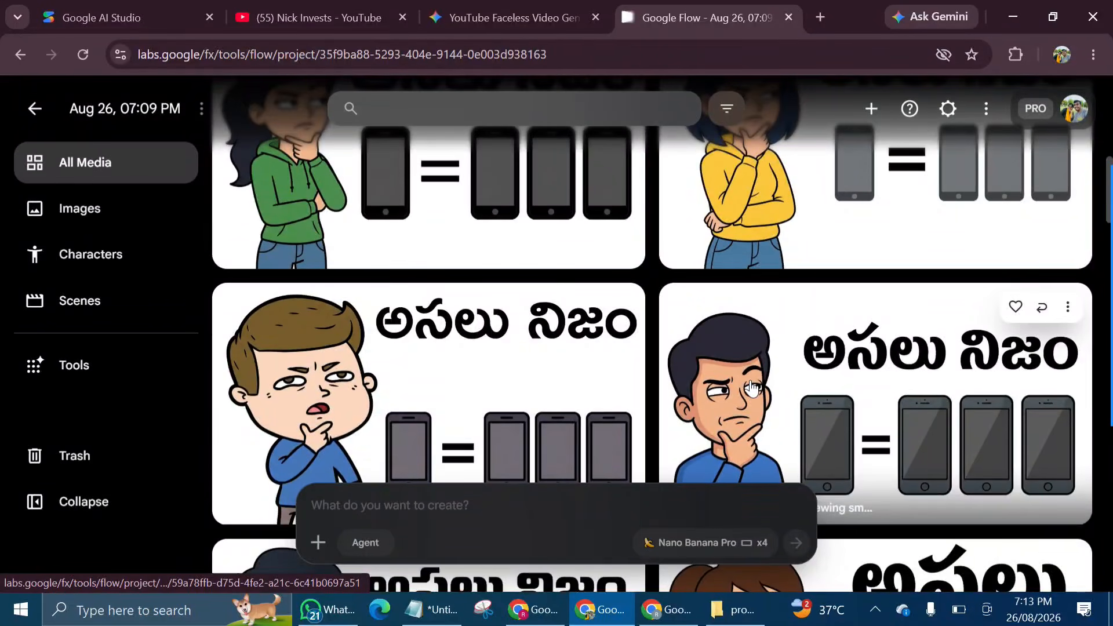
left_click(1013, 17)
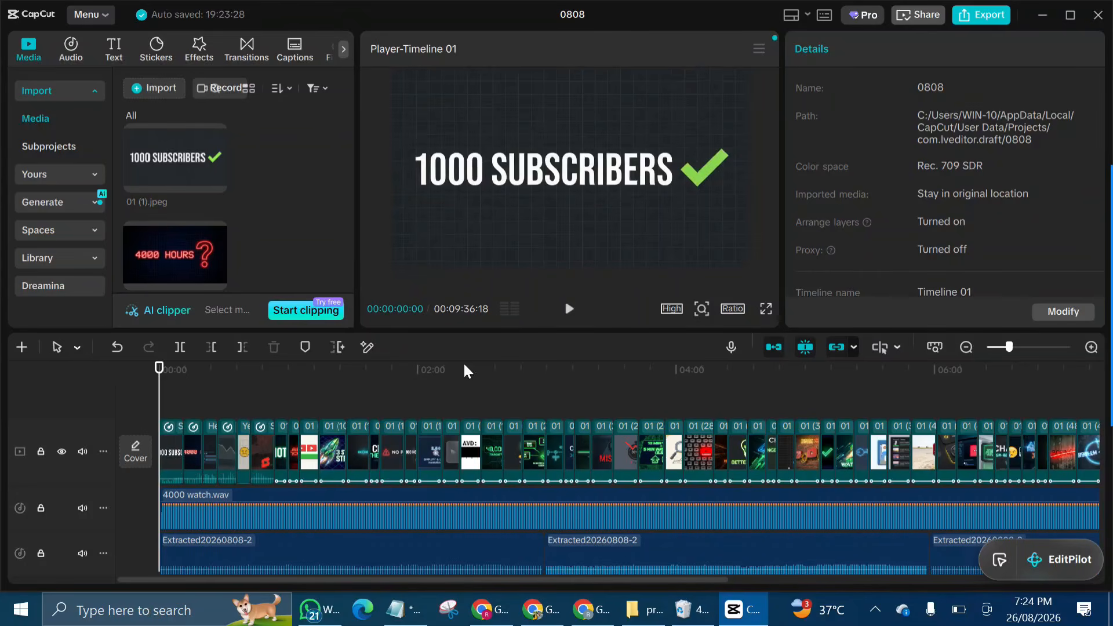
Step: In CapCut project 0808, preview the first 20 seconds of the video and the closing part from about 8:48
left_click(565, 313)
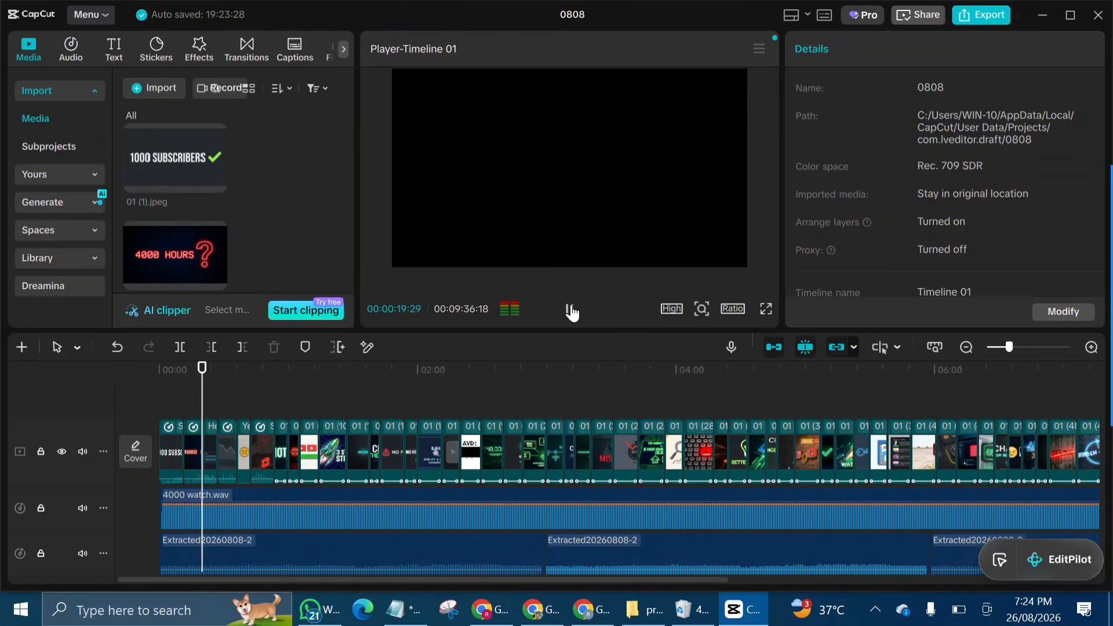
left_click(571, 310)
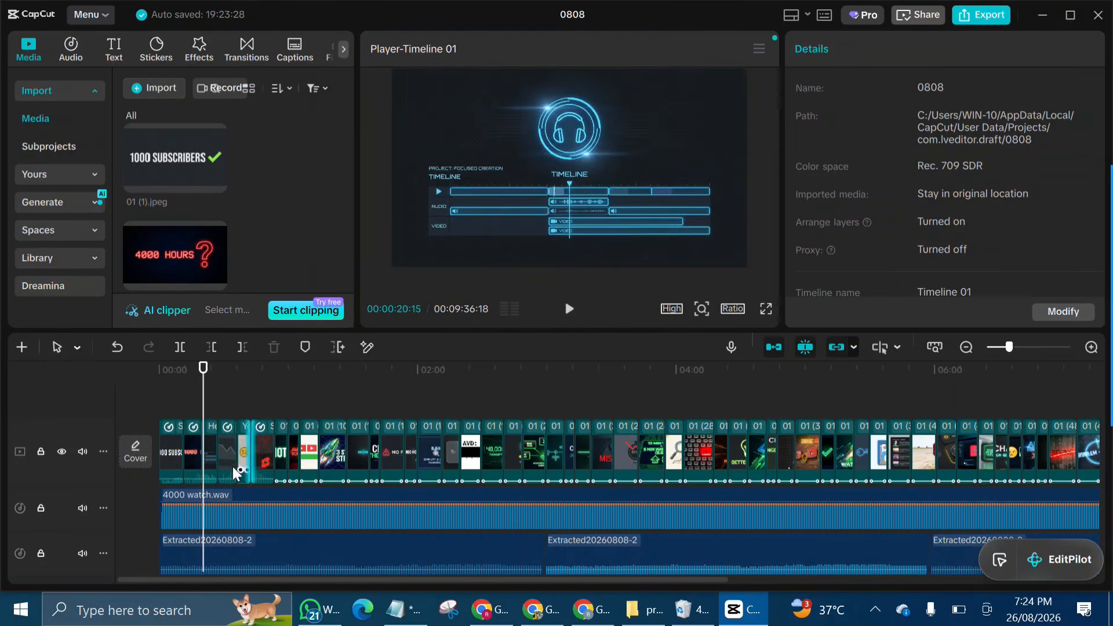
left_click(264, 458)
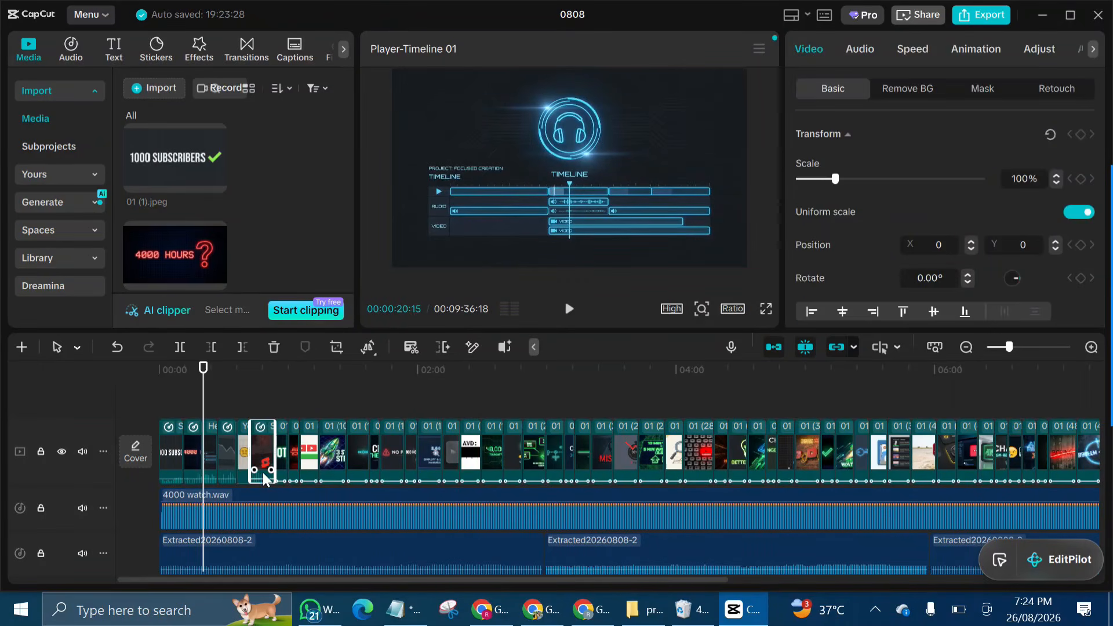
scroll(595, 433, "right", 10)
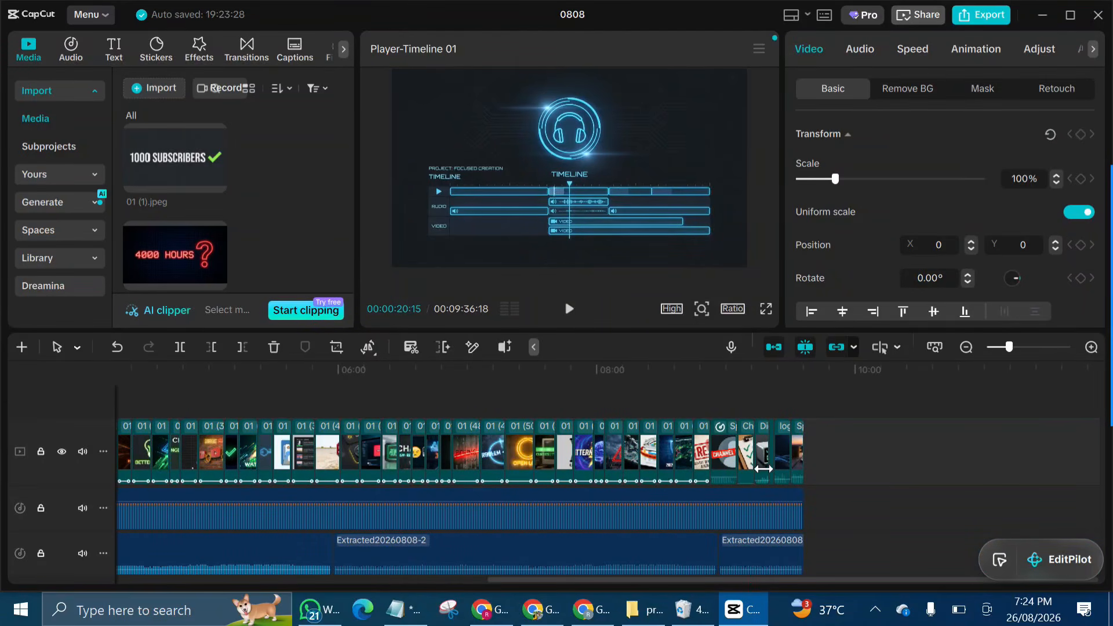
left_click(702, 405)
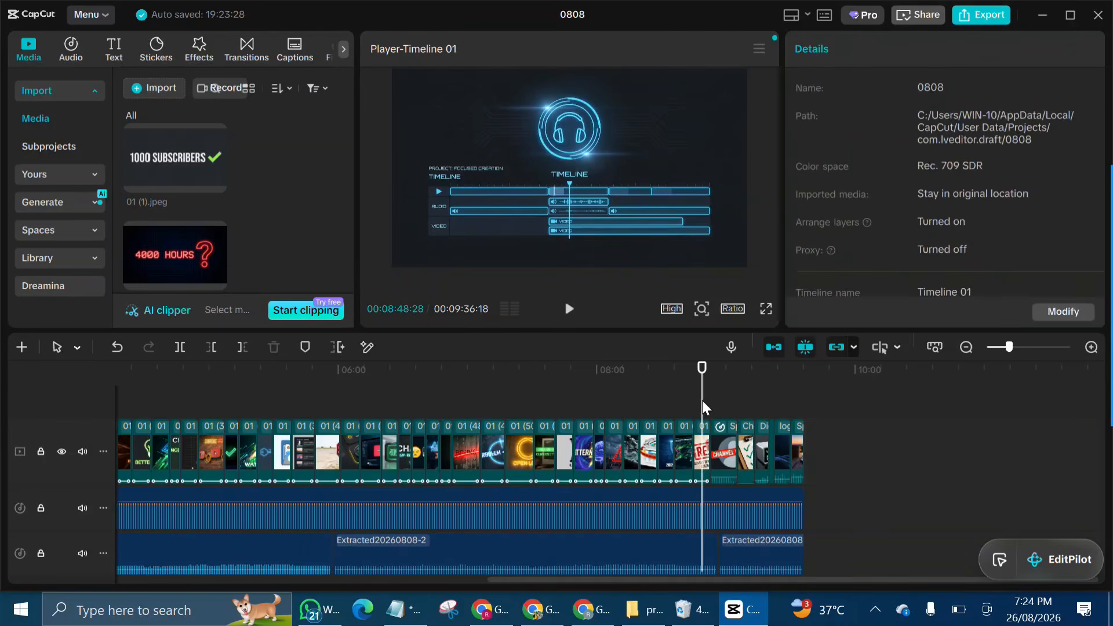
left_click(569, 312)
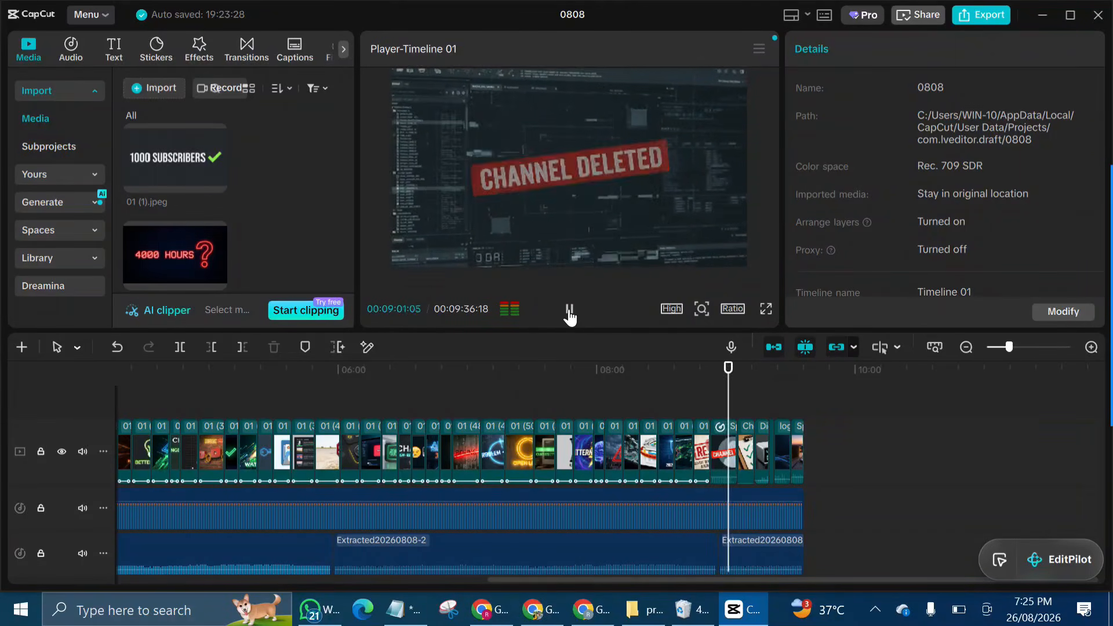
Step: Stop the preview at about 9:02 and look over the timeline from its start to the closing clips
left_click(569, 310)
scroll(524, 399, "left", 10)
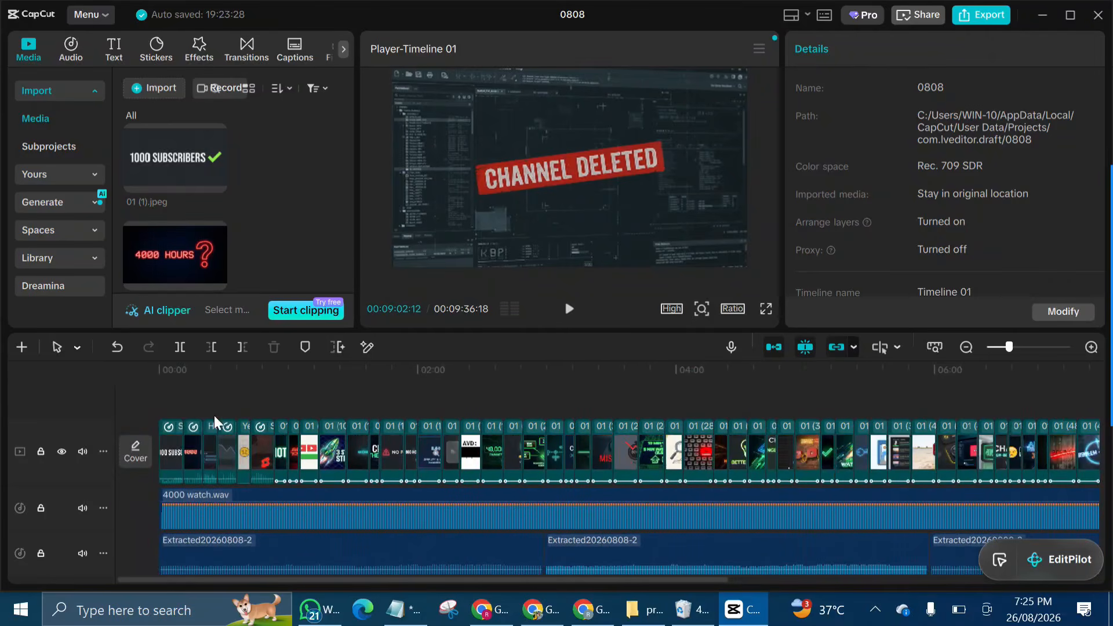
scroll(735, 417, "right", 10)
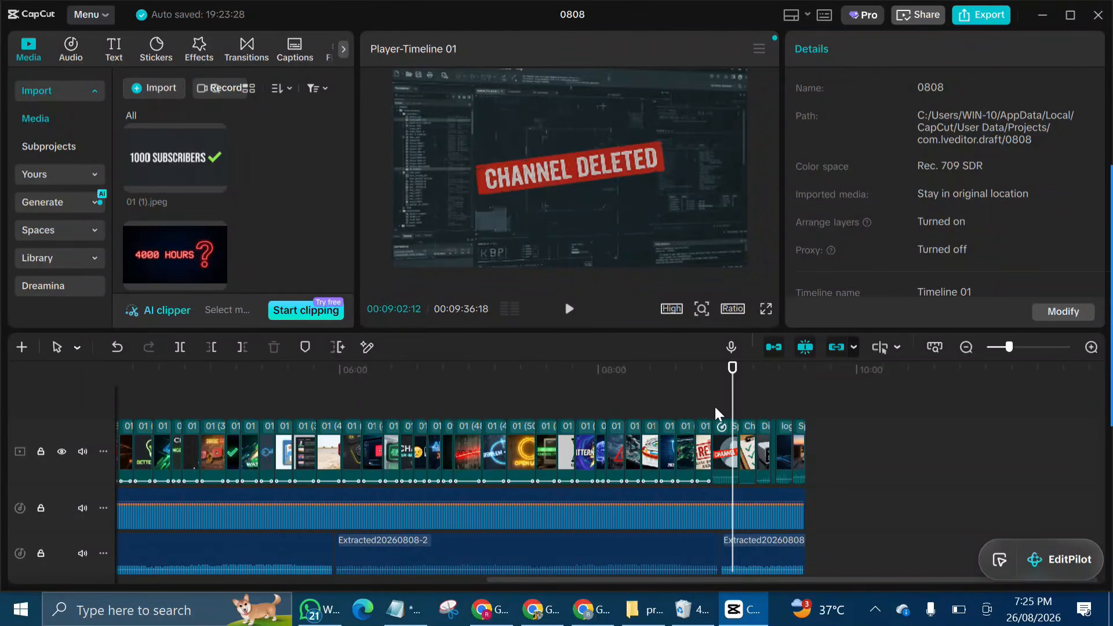
scroll(758, 410, "left", 10)
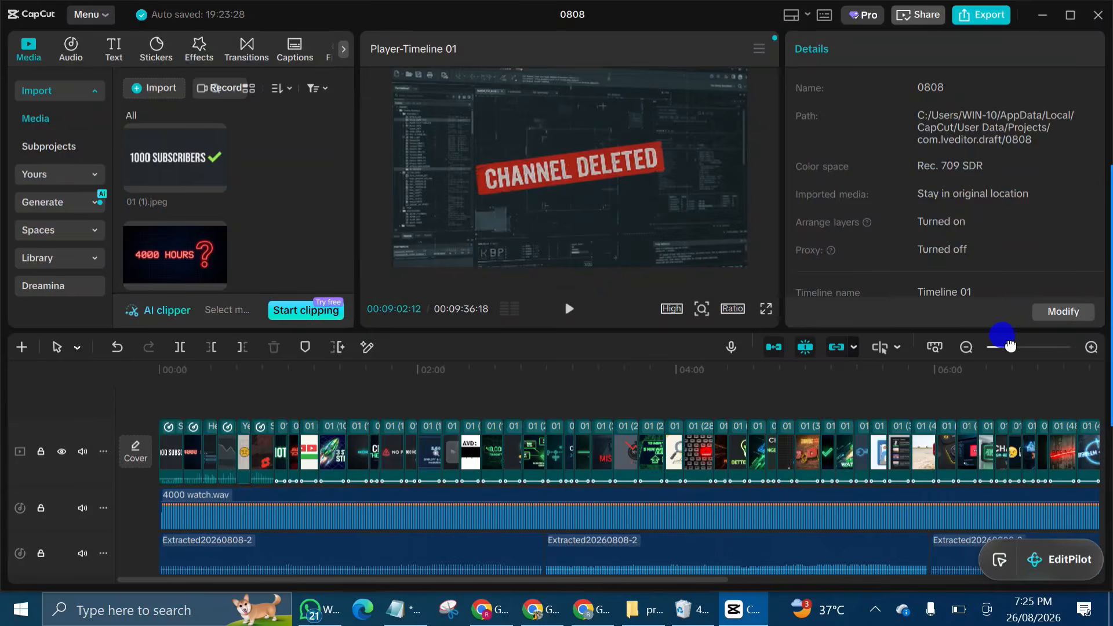
Step: Enlarge the beginning of the timeline and show the standard speed settings of the first clip, the neon text animation
left_click_drag(1010, 346, 1021, 347)
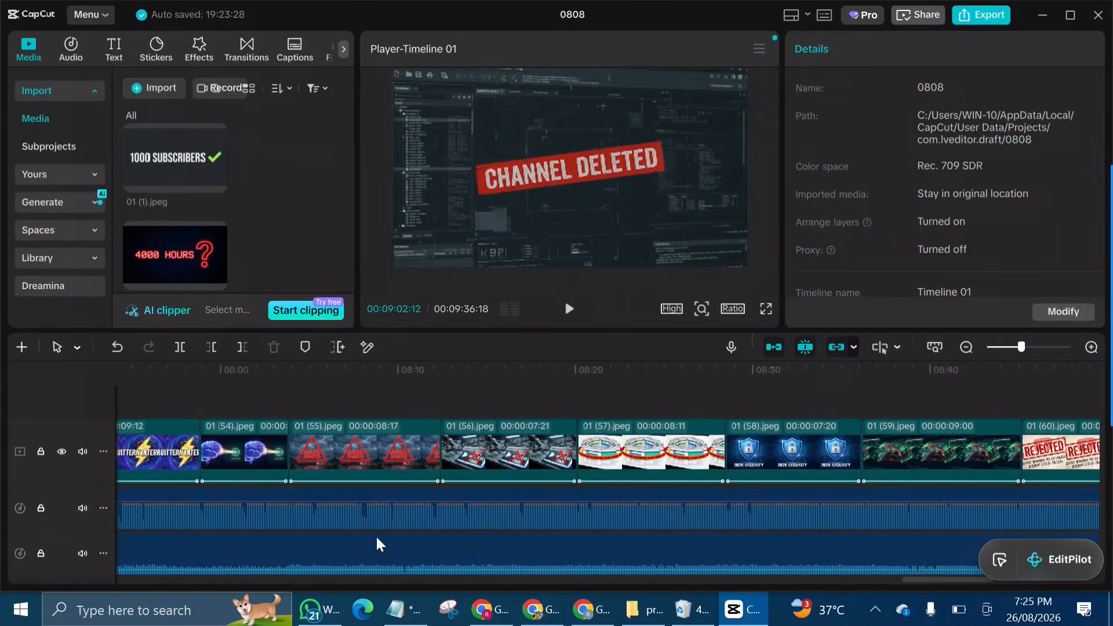
scroll(341, 491, "left", 15)
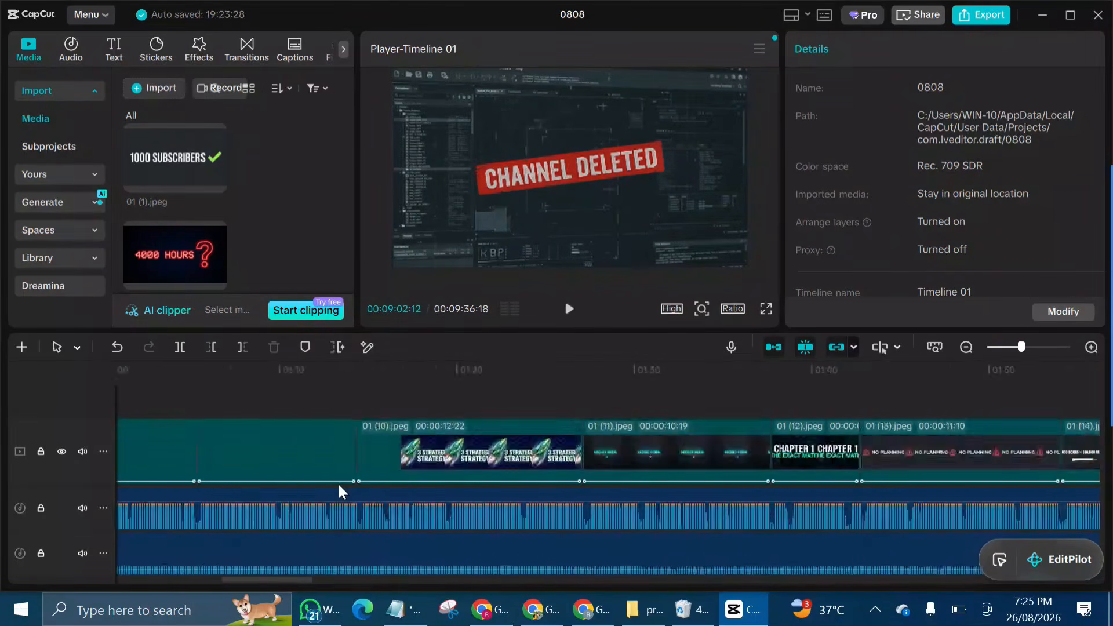
scroll(341, 492, "left", 5)
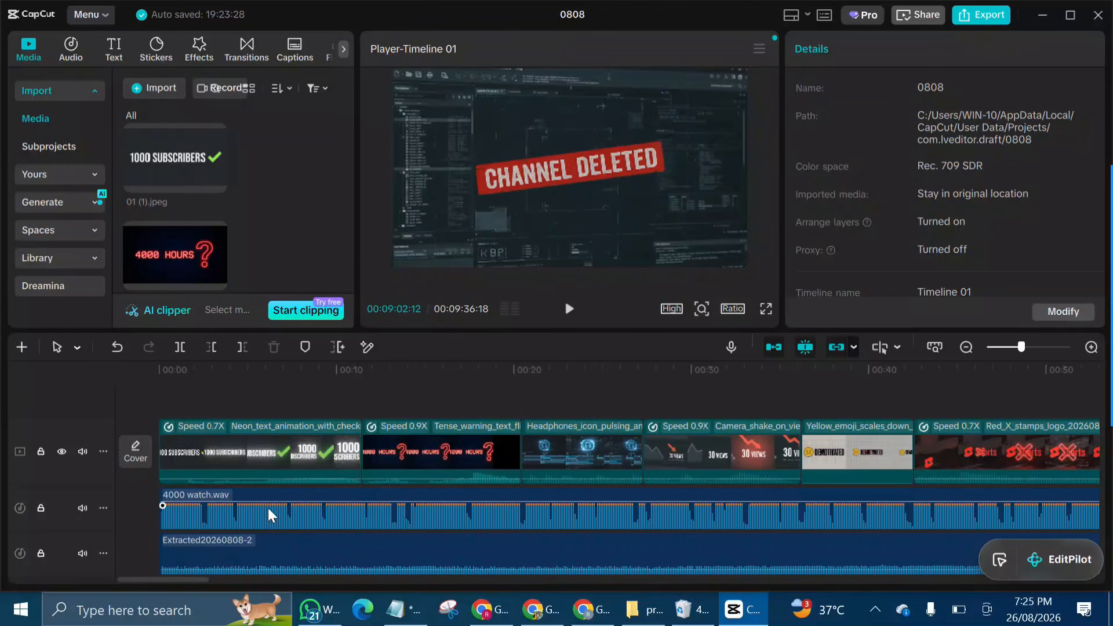
left_click(326, 452)
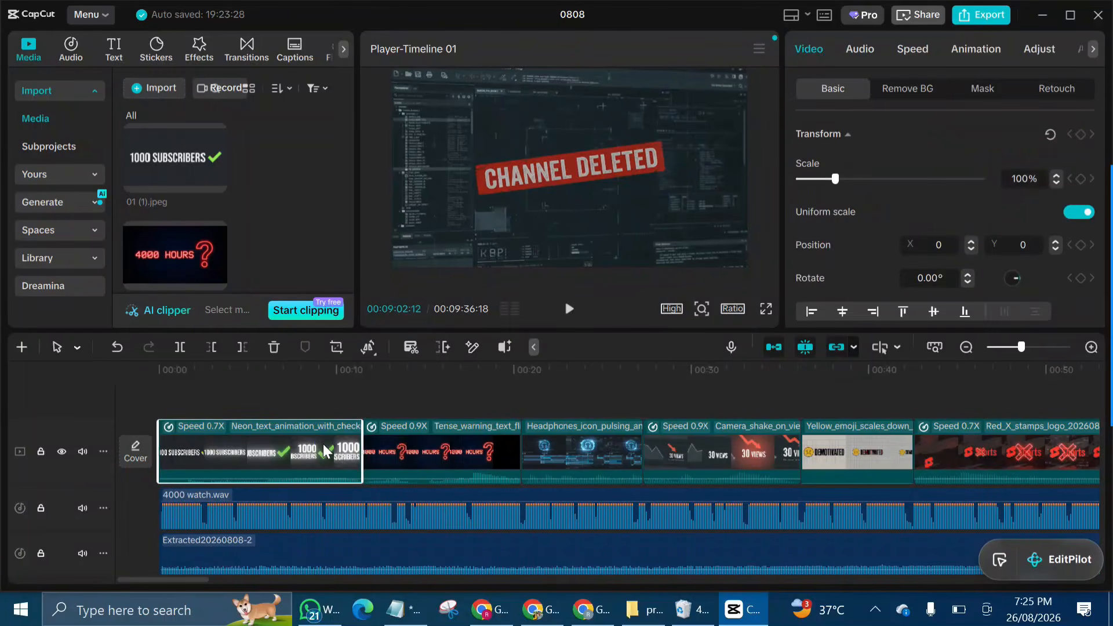
left_click(365, 447)
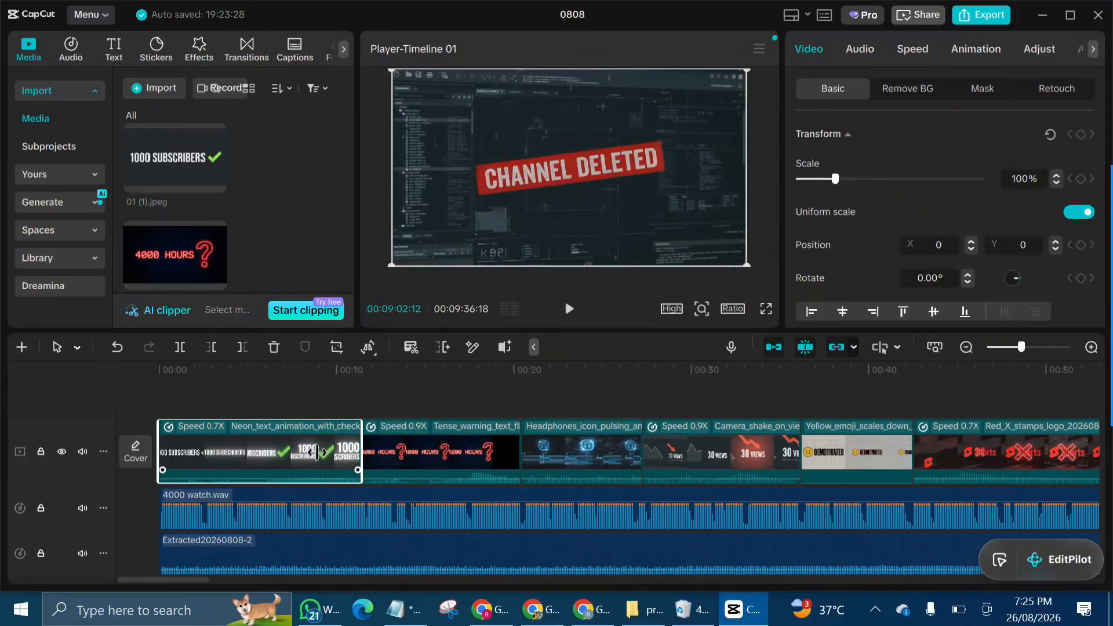
left_click(912, 50)
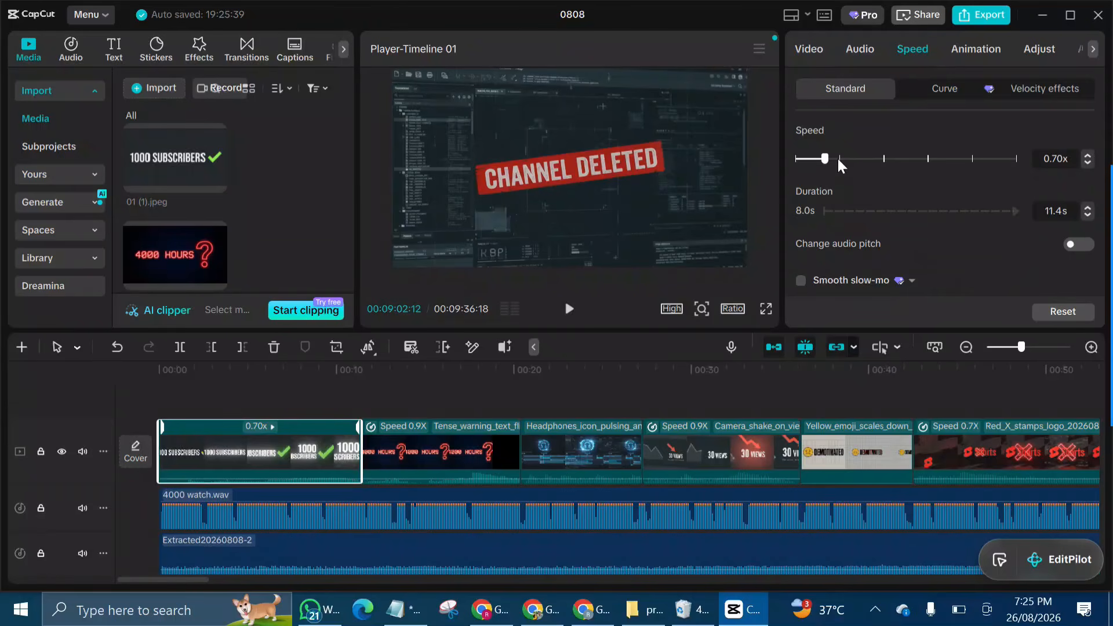
Step: Adjust the end of the 01 (7).jpeg clip on the timeline so its duration is 00:00:06:05
scroll(684, 447, "right", 5)
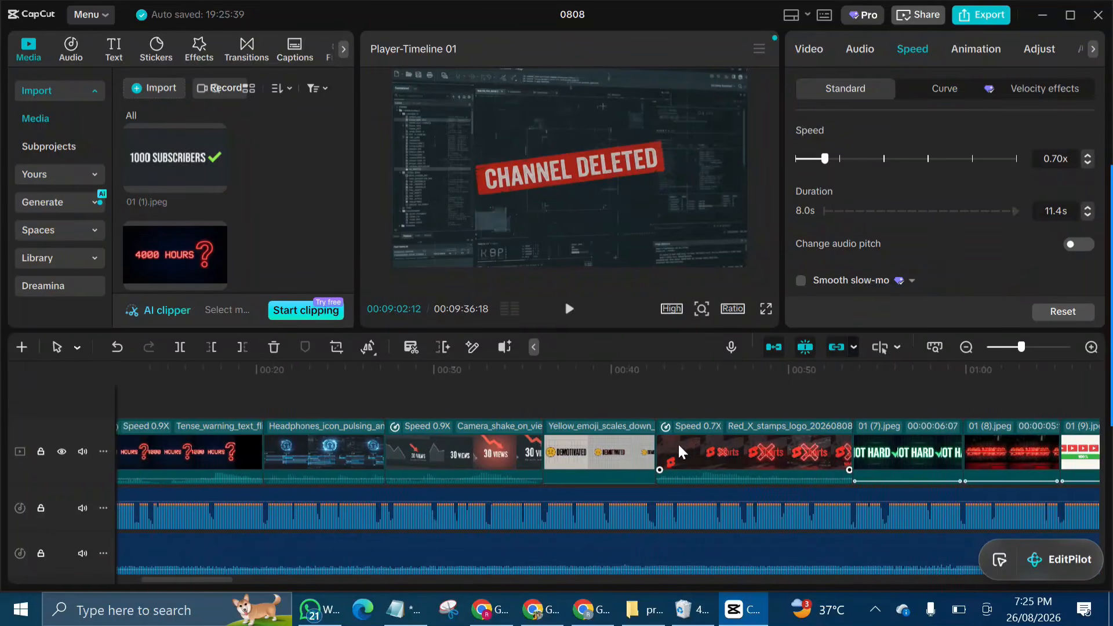
scroll(679, 452, "right", 6)
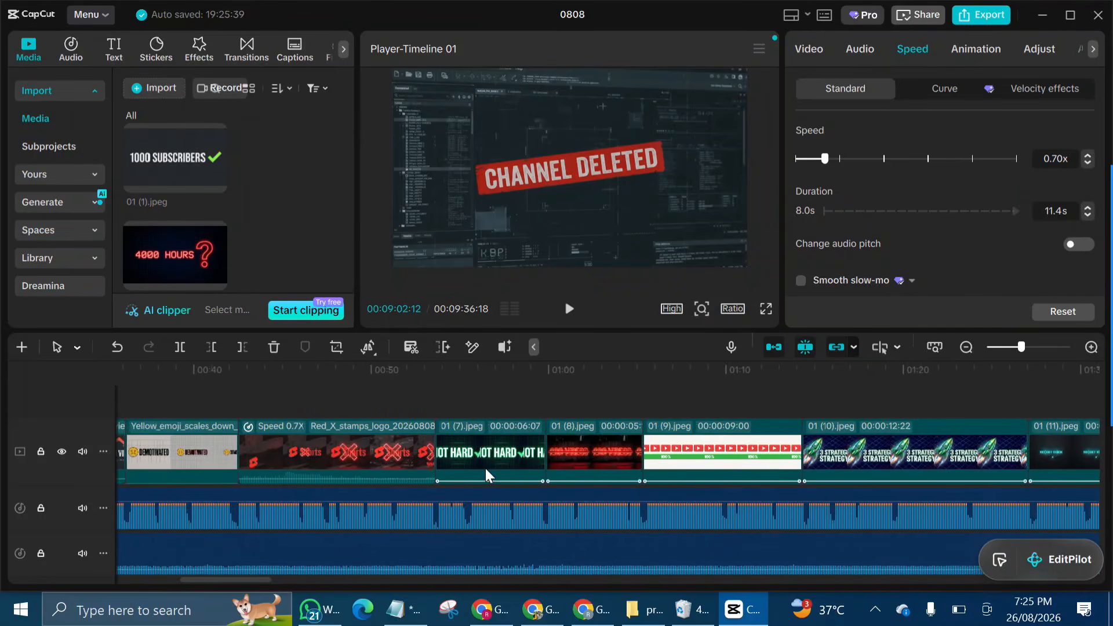
left_click(489, 474)
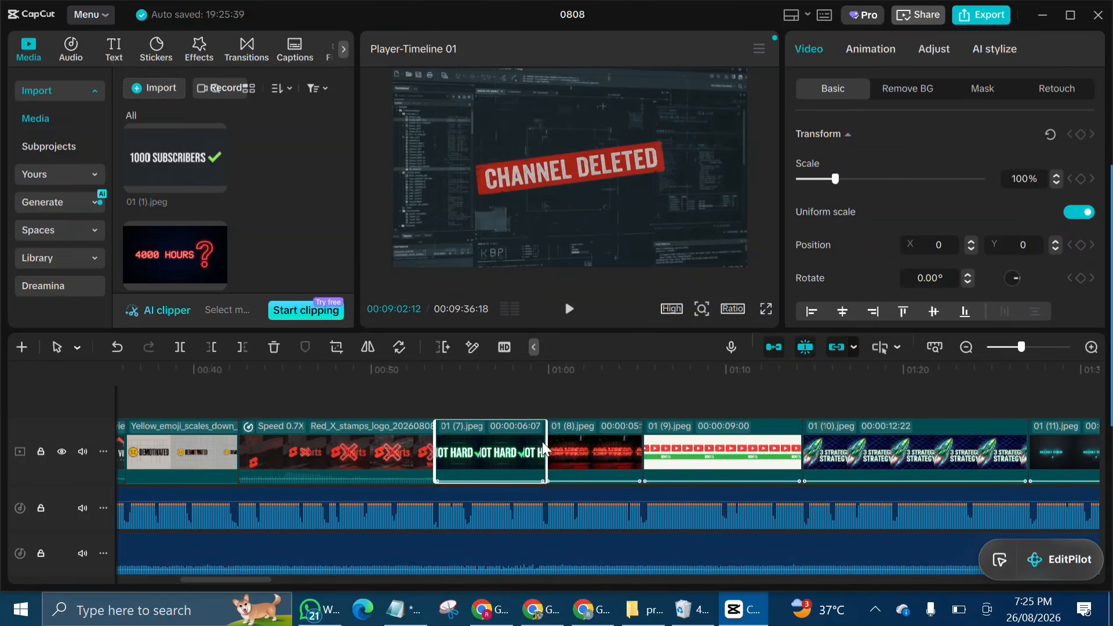
mouse_move(545, 450)
left_mouse_down()
mouse_move(623, 447)
mouse_move(527, 449)
mouse_move(542, 449)
left_mouse_up()
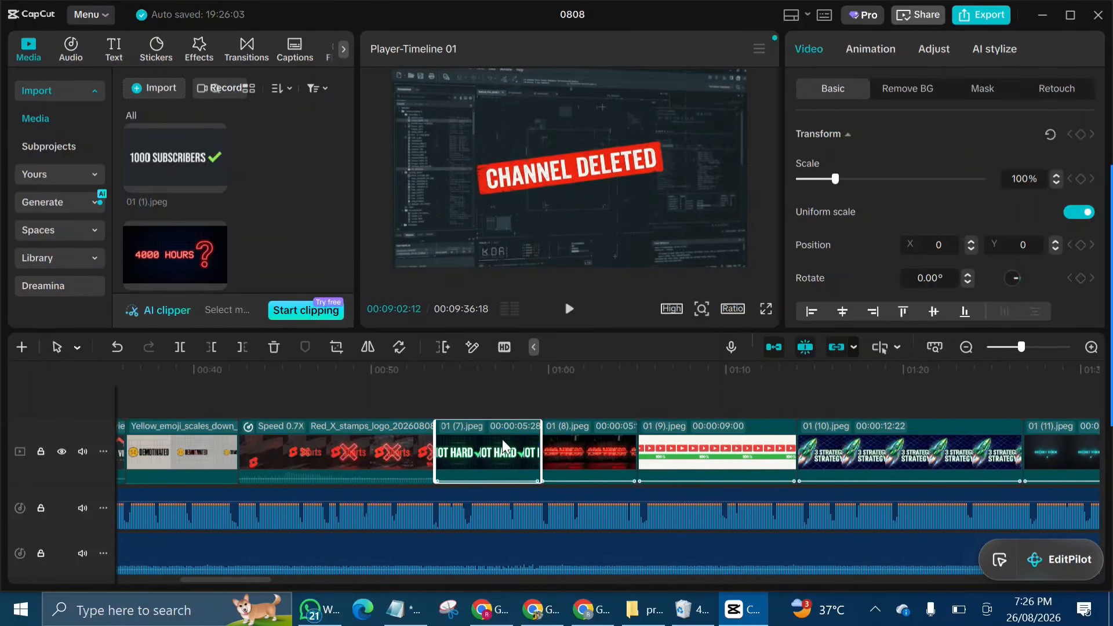
mouse_move(534, 444)
left_mouse_down()
mouse_move(562, 451)
mouse_move(497, 450)
mouse_move(545, 451)
left_mouse_up()
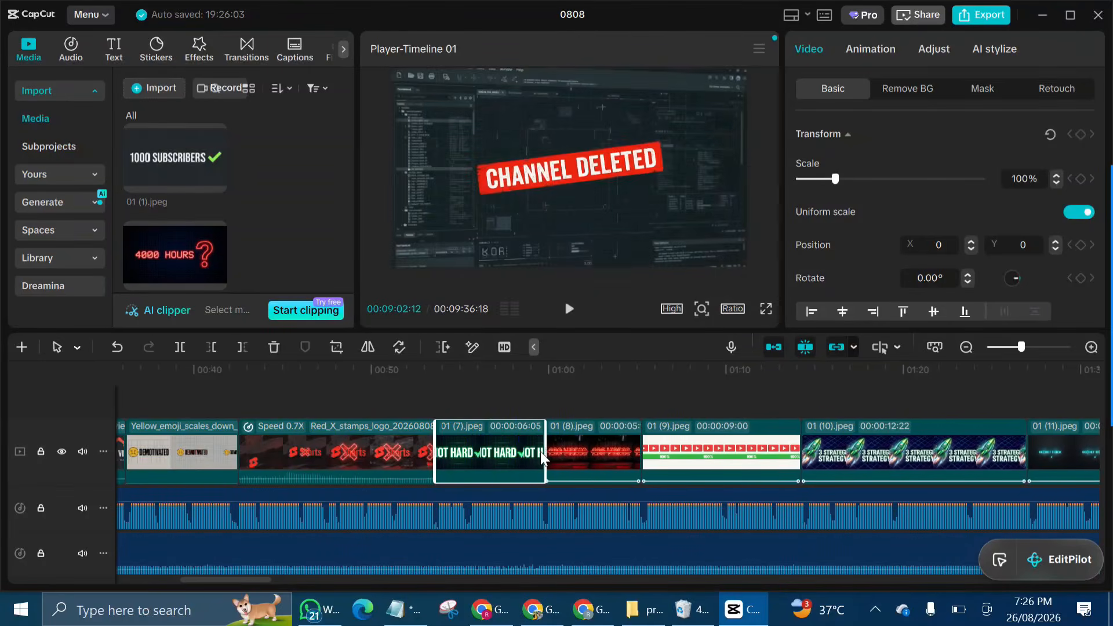
Step: Examine the trending Combo animations for the 01 (8).jpeg clip and look over the image clips that follow on the timeline
left_click(607, 458)
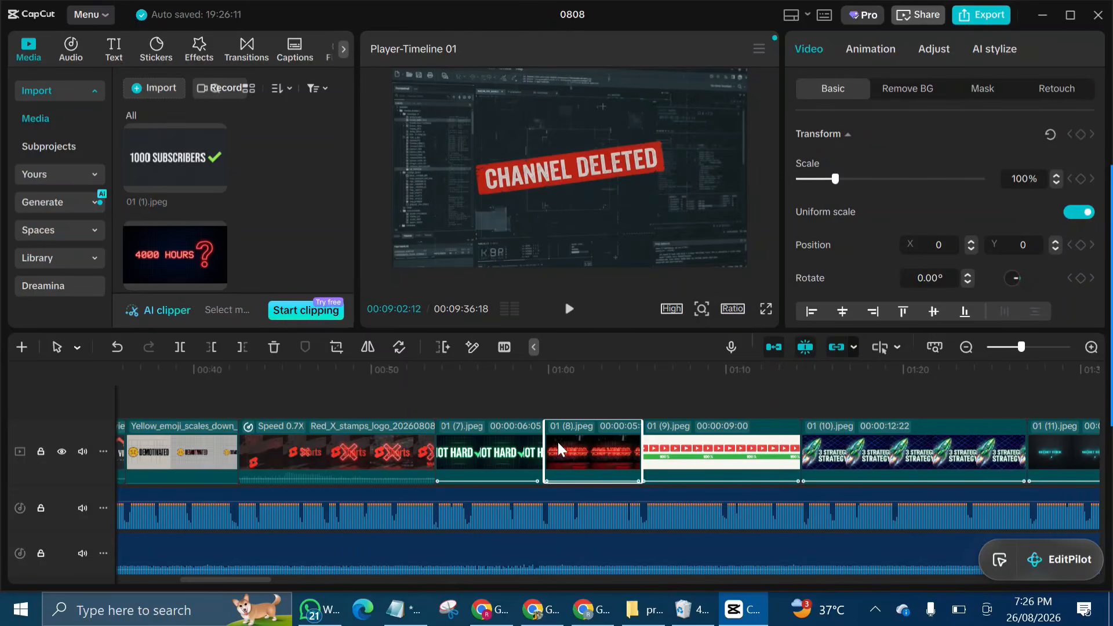
left_click(479, 447)
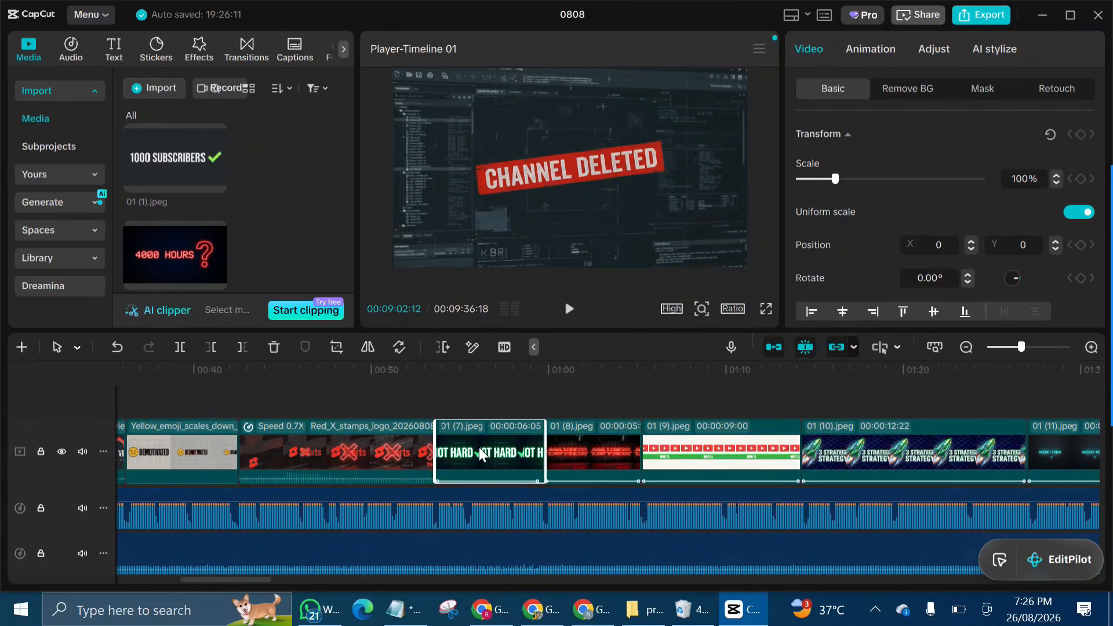
left_click(868, 50)
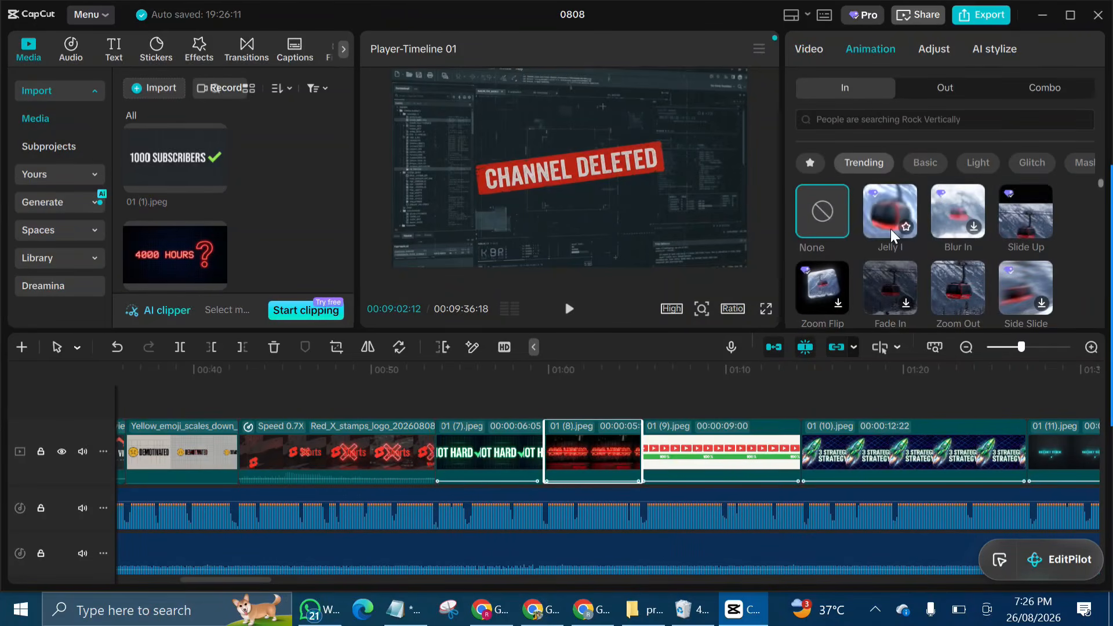
left_click(1038, 90)
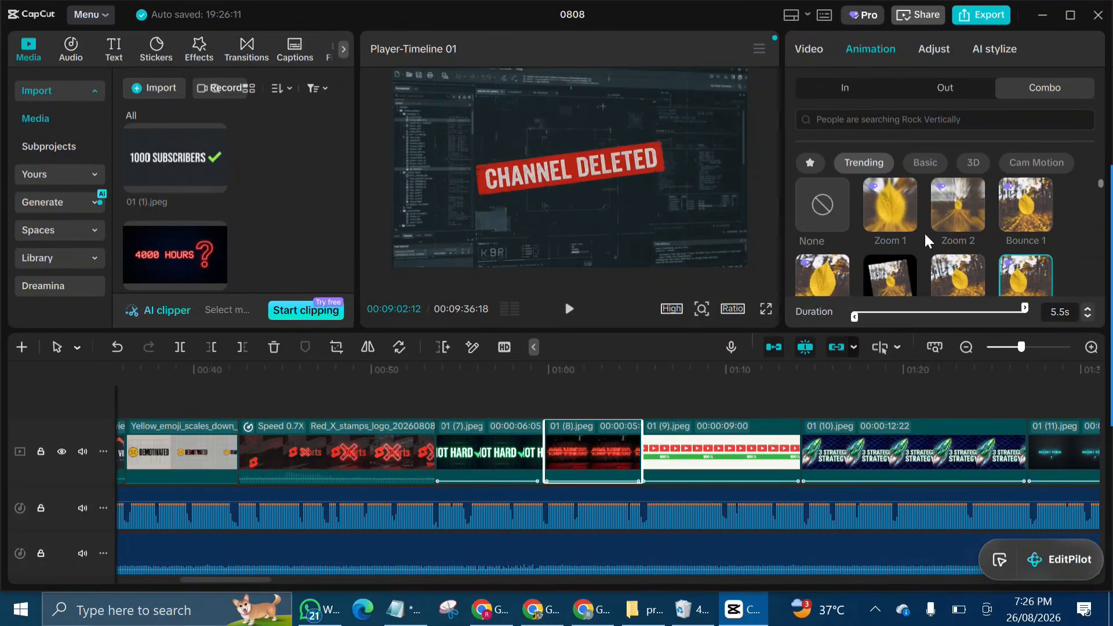
scroll(924, 234, "down", 1)
scroll(924, 235, "up", 1)
scroll(924, 234, "down", 1)
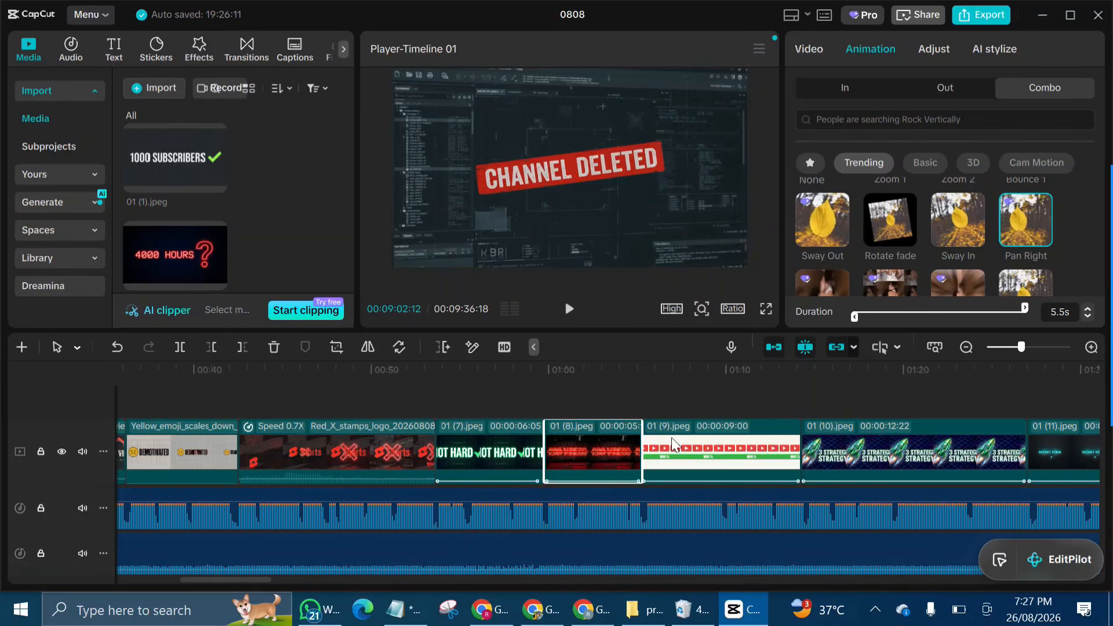
scroll(708, 454, "right", 5)
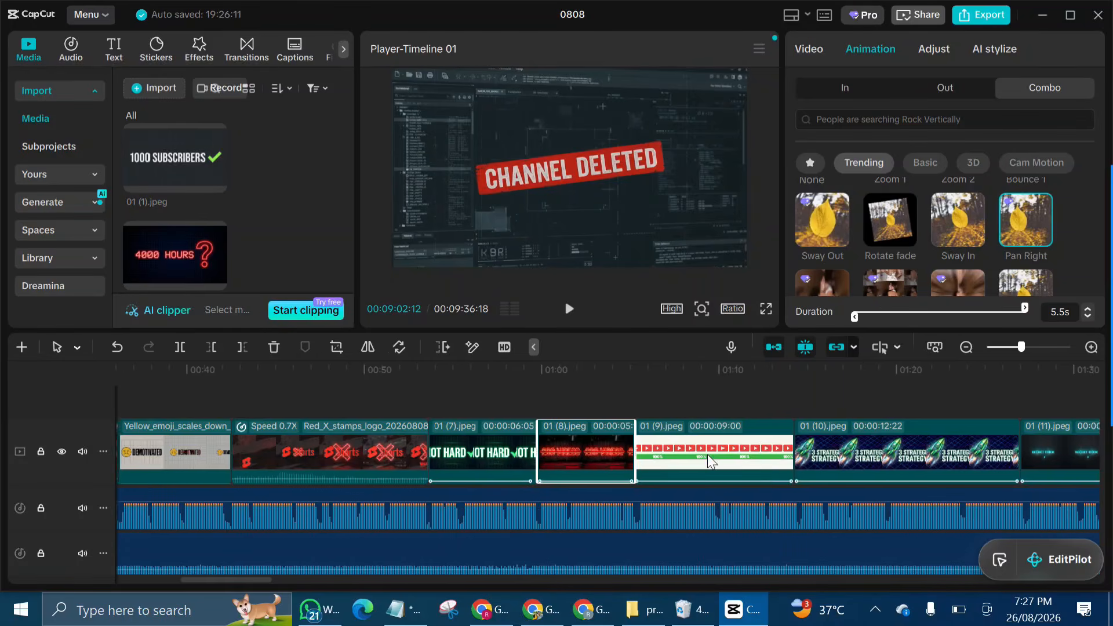
scroll(695, 487, "right", 5)
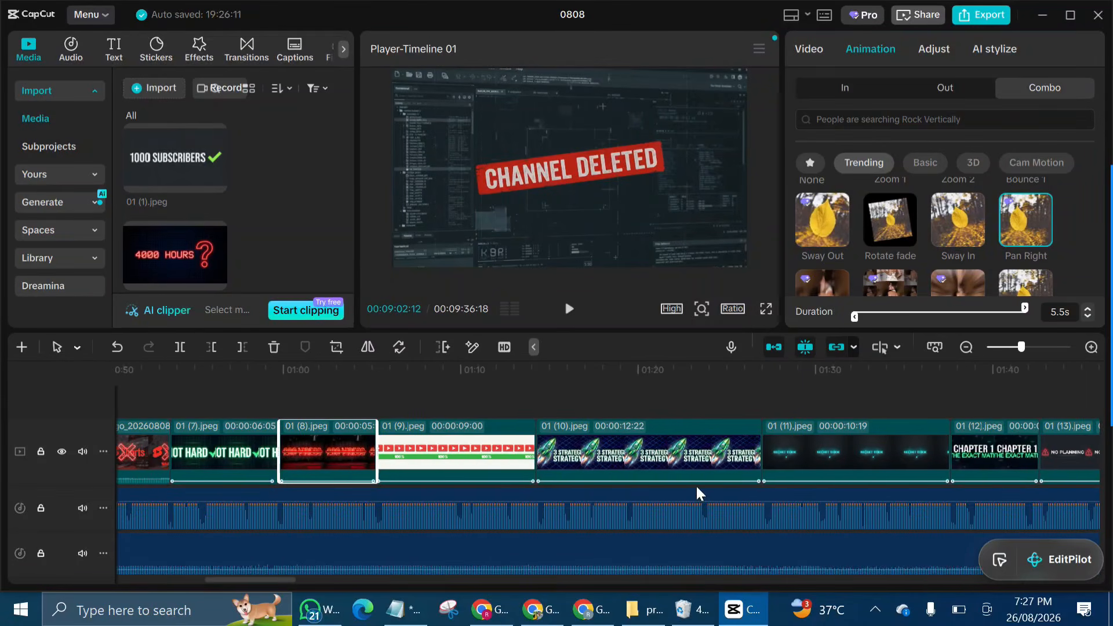
scroll(697, 487, "right", 20)
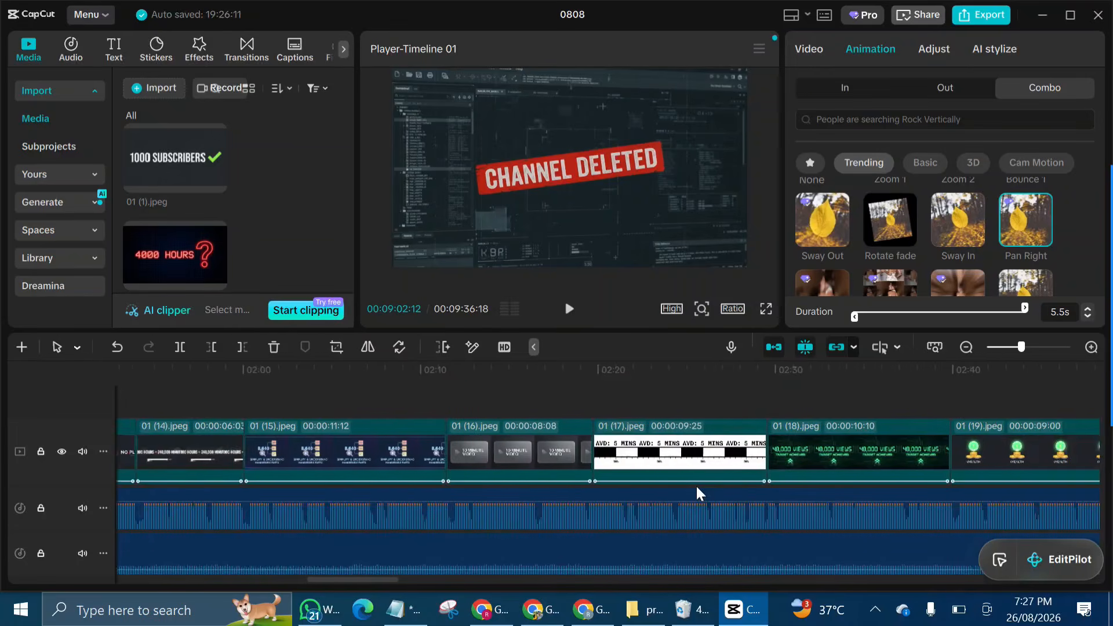